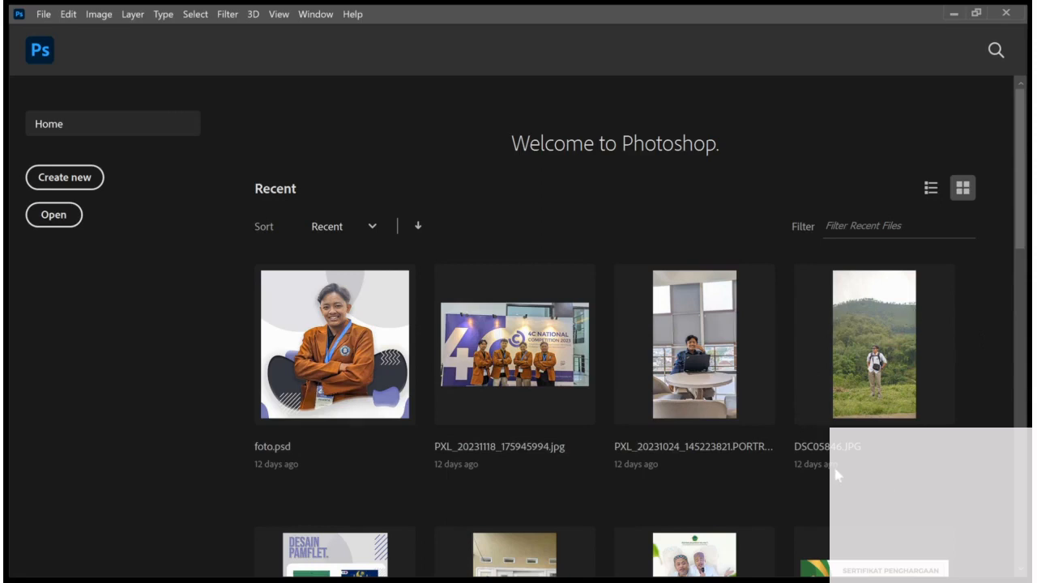
# Step: Create a new 1080 x 1080 px document at 300 ppi named post
pyautogui.click(848, 565)
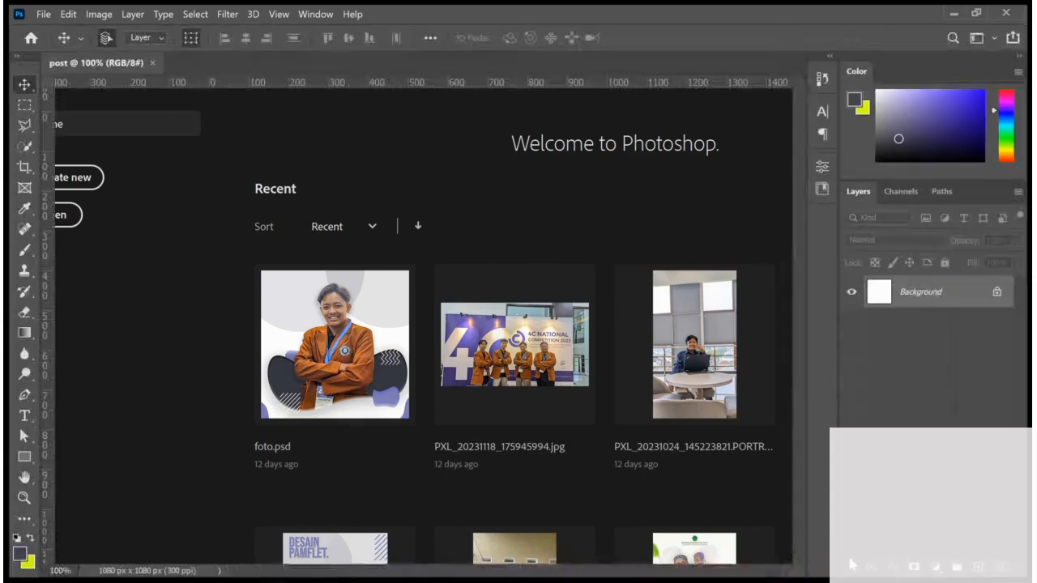
pyautogui.hotkey('ctrl', '-')
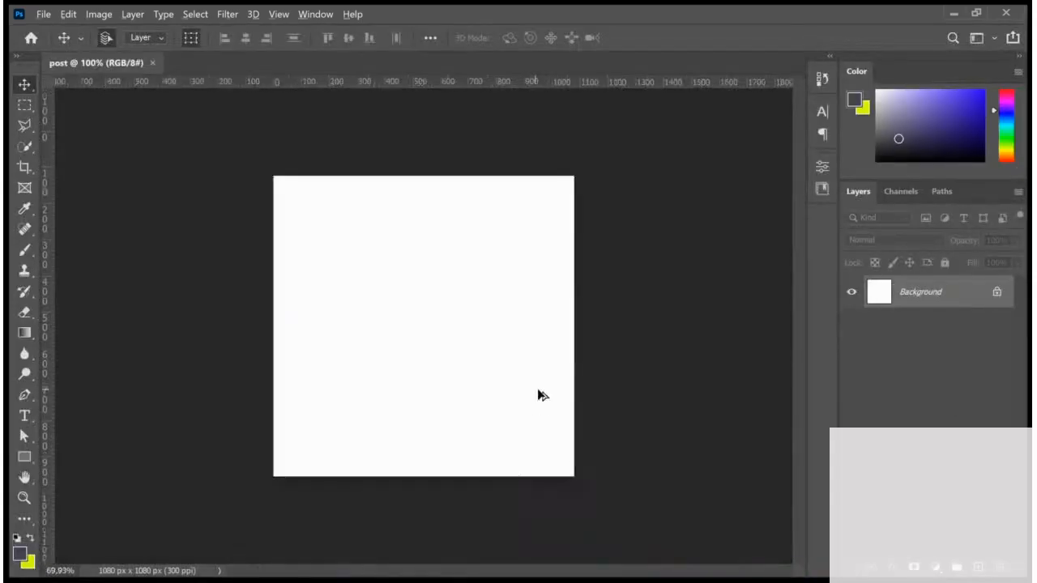
pyautogui.hotkey('ctrl', '+')
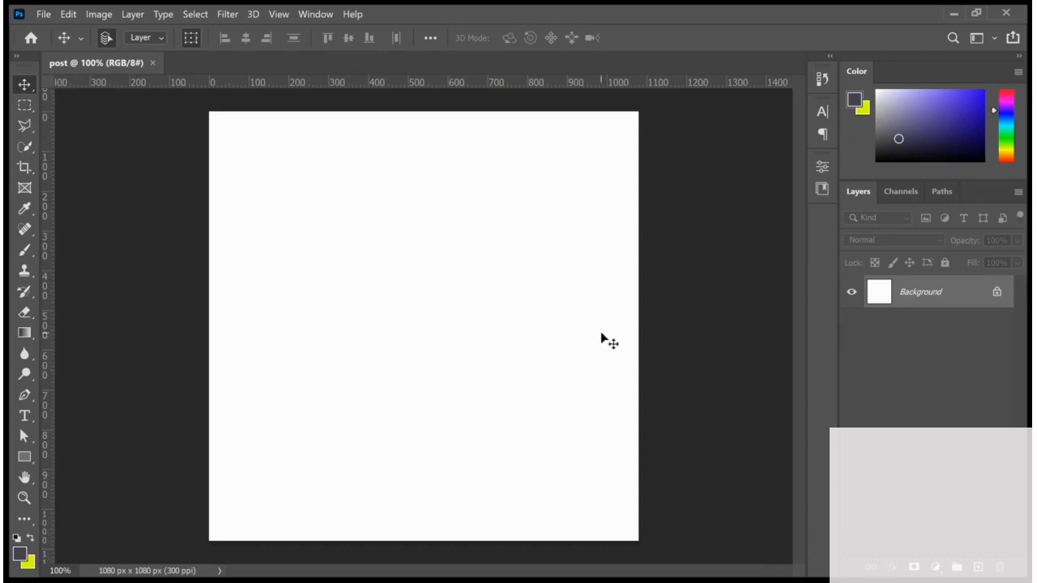
pyautogui.hotkey('ctrl', '-')
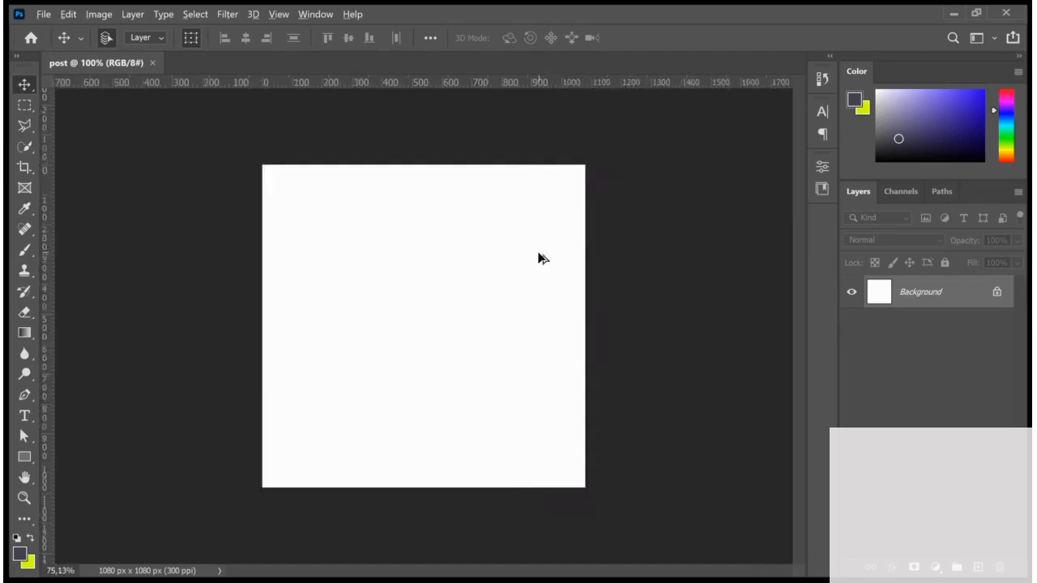
pyautogui.hotkey('ctrl', '+')
pyautogui.hotkey('ctrl', '-')
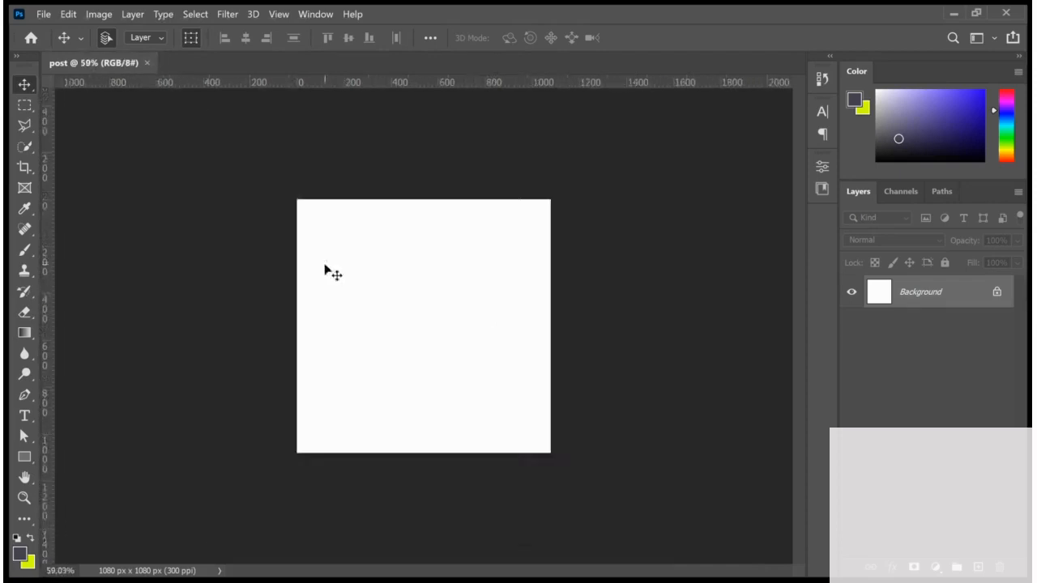
pyautogui.hotkey('ctrl', '+')
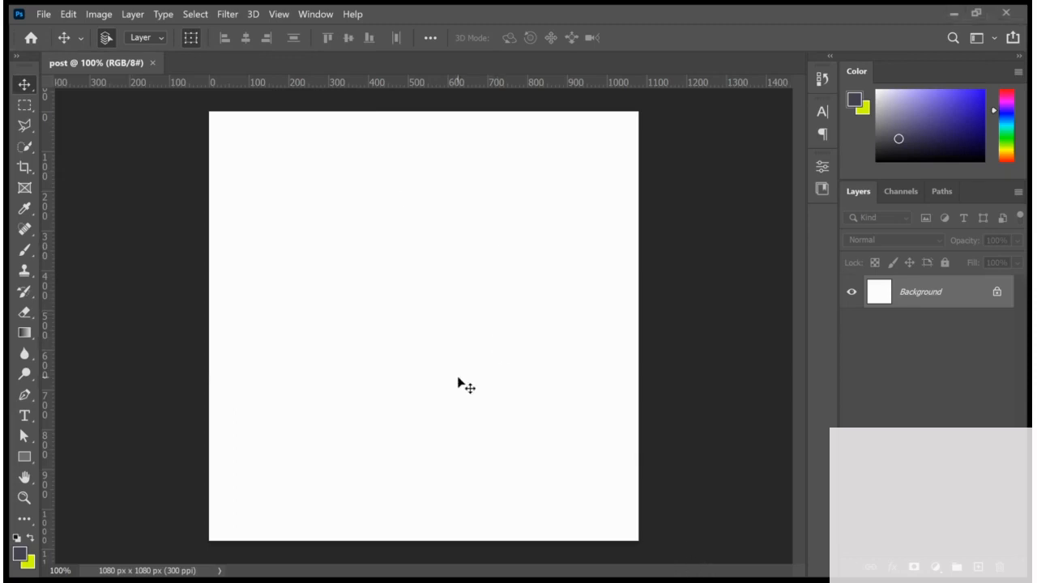
# Step: Paste the "DID YOU KNOW?" poster as a new layer and scale it to 160,72% to cover the canvas
pyautogui.hotkey('ctrl', 'v')
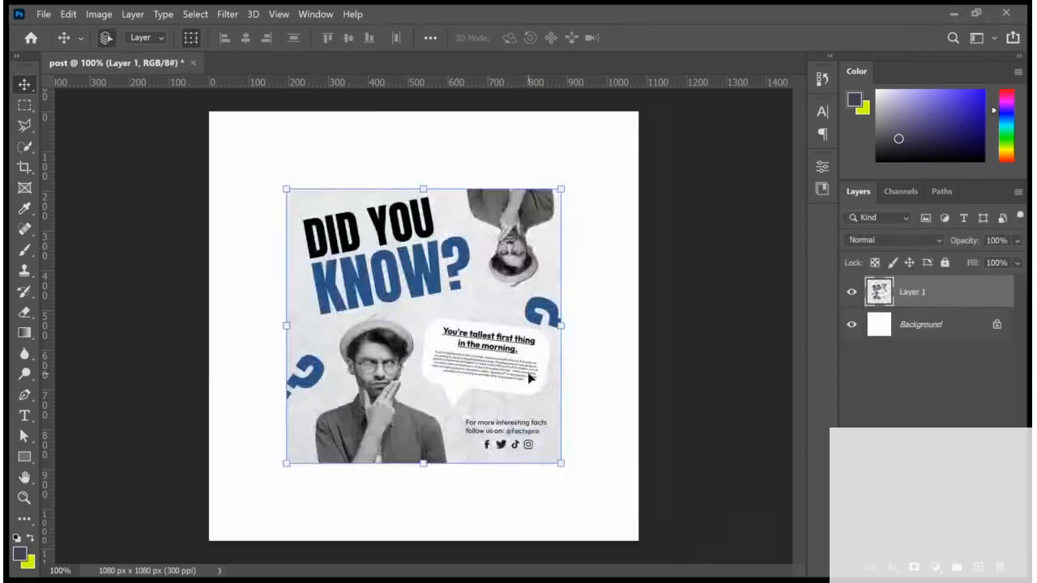
pyautogui.moveTo(560, 462); pyautogui.dragTo(654, 527)
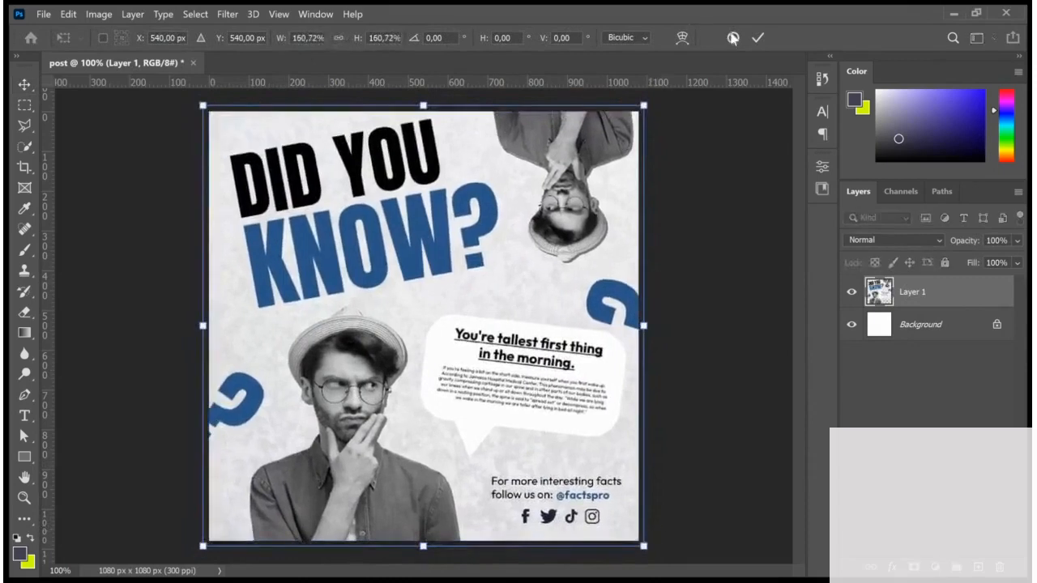
pyautogui.click(758, 38)
pyautogui.click(737, 332)
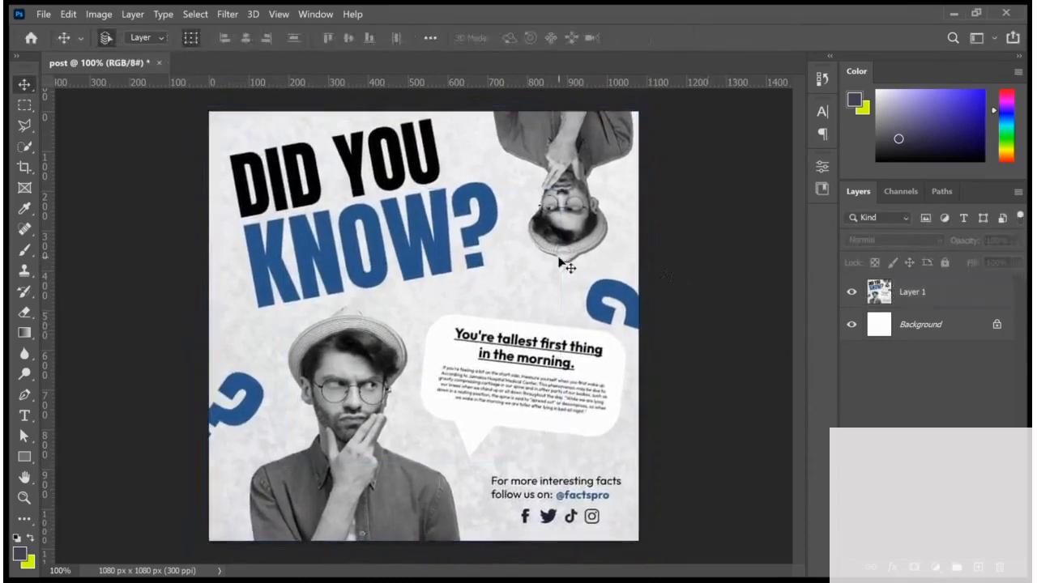
# Step: Examine the pasted poster's headline, portraits, speech bubble and footer both close up and as a whole
pyautogui.scroll(-5, 571, 355)
pyautogui.scroll(5, 530, 384)
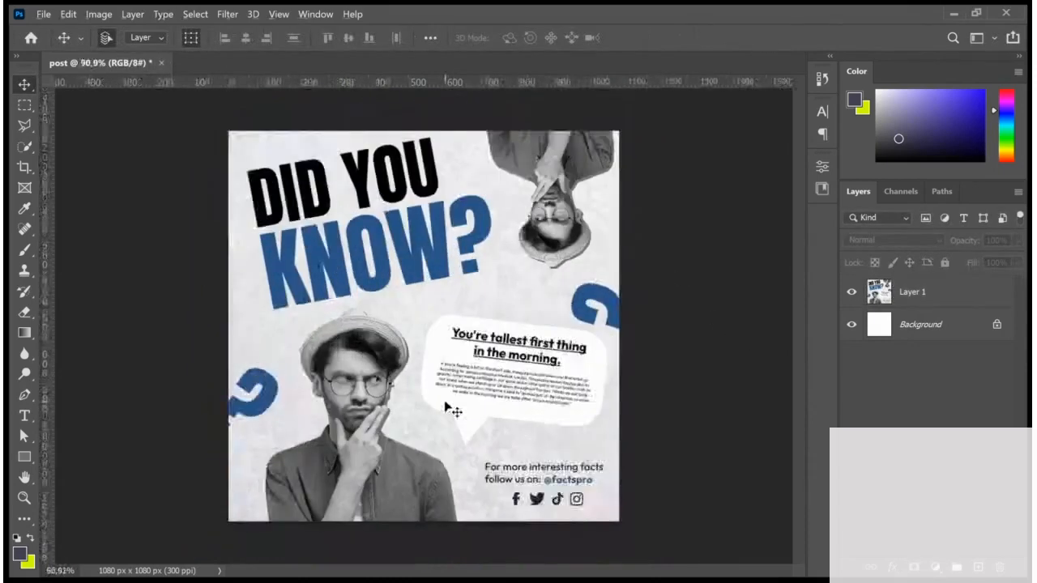
pyautogui.scroll(-5, 356, 324)
pyautogui.scroll(3, 327, 316)
pyautogui.scroll(-4, 327, 316)
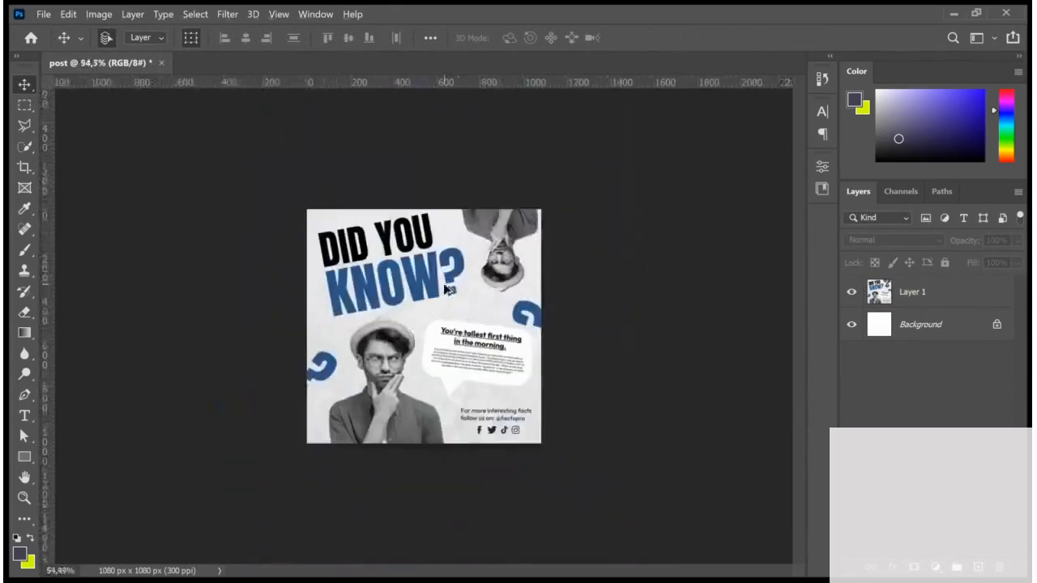
pyautogui.scroll(6, 389, 292)
pyautogui.scroll(2, 392, 296)
pyautogui.scroll(-3, 394, 296)
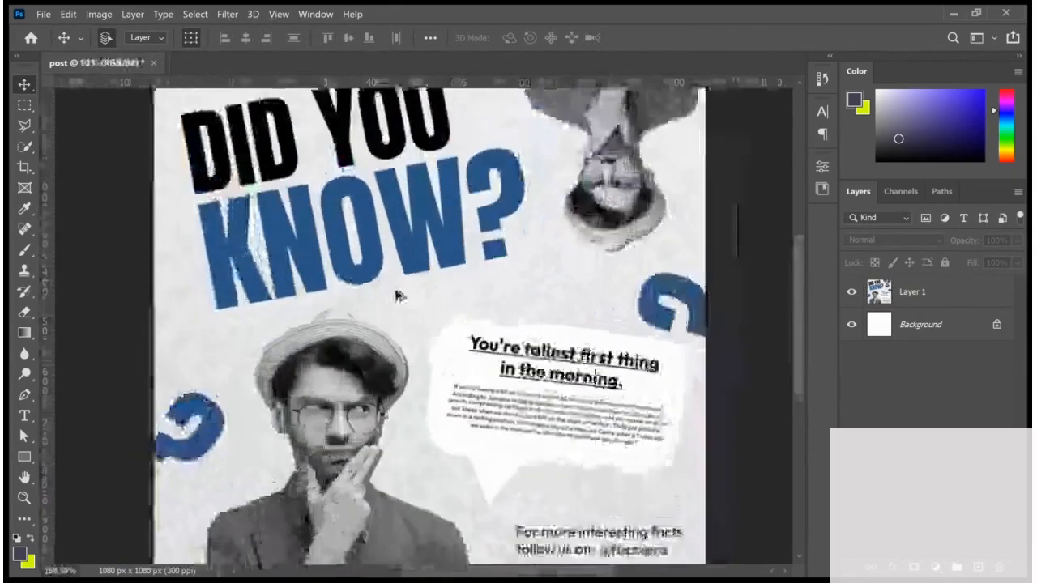
pyautogui.scroll(2, 396, 296)
pyautogui.scroll(-3, 405, 297)
pyautogui.scroll(3, 405, 297)
pyautogui.scroll(-2, 405, 299)
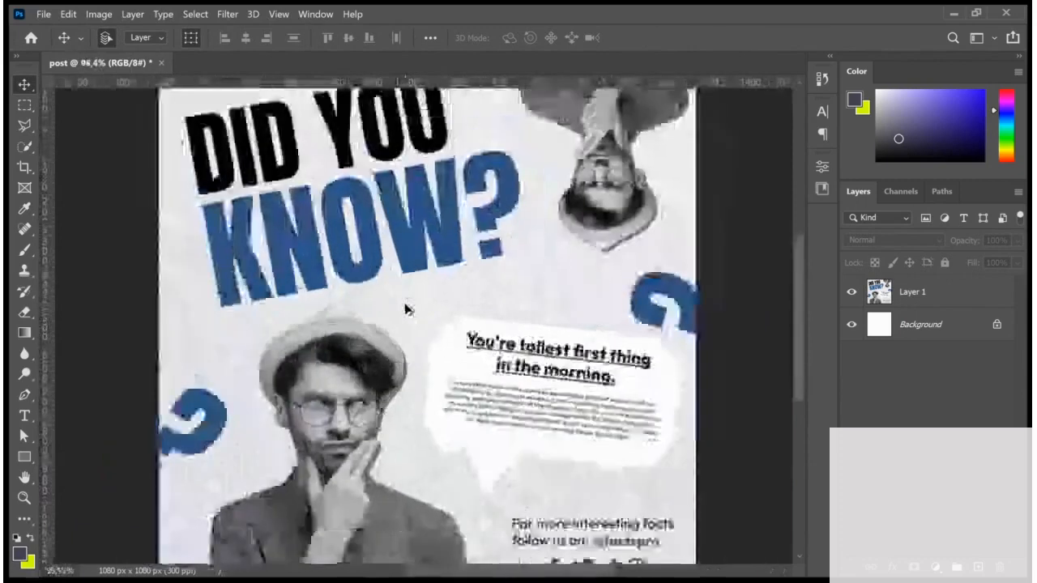
pyautogui.scroll(2, 406, 300)
pyautogui.scroll(-1, 405, 302)
pyautogui.scroll(1, 405, 301)
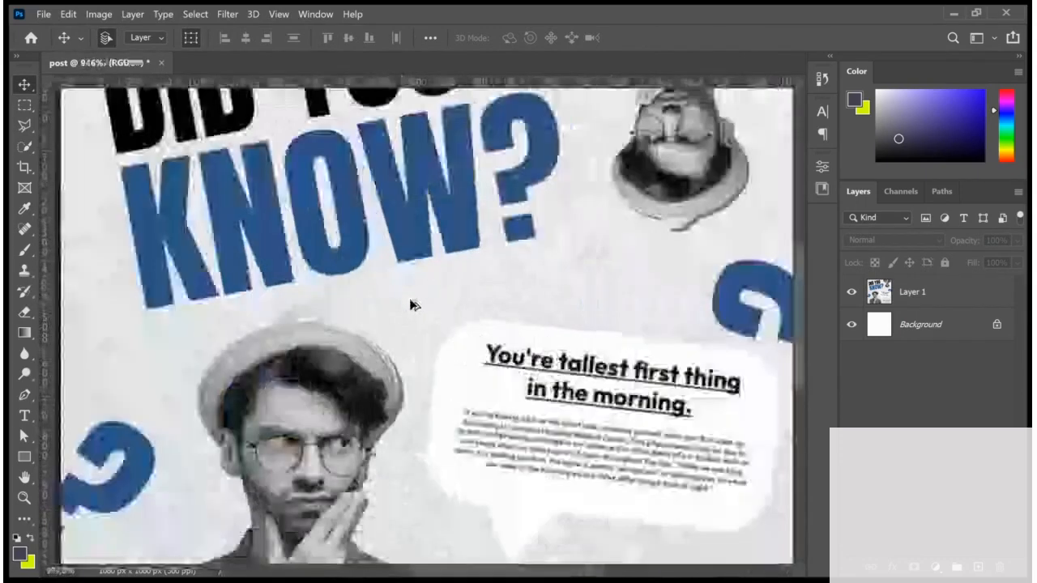
pyautogui.scroll(-3, 409, 304)
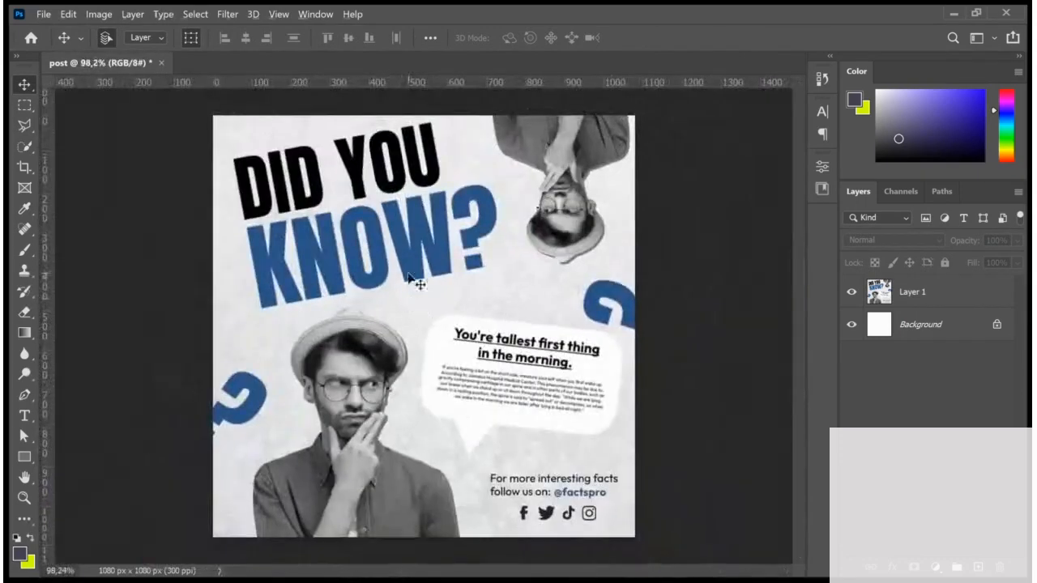
pyautogui.scroll(2, 416, 278)
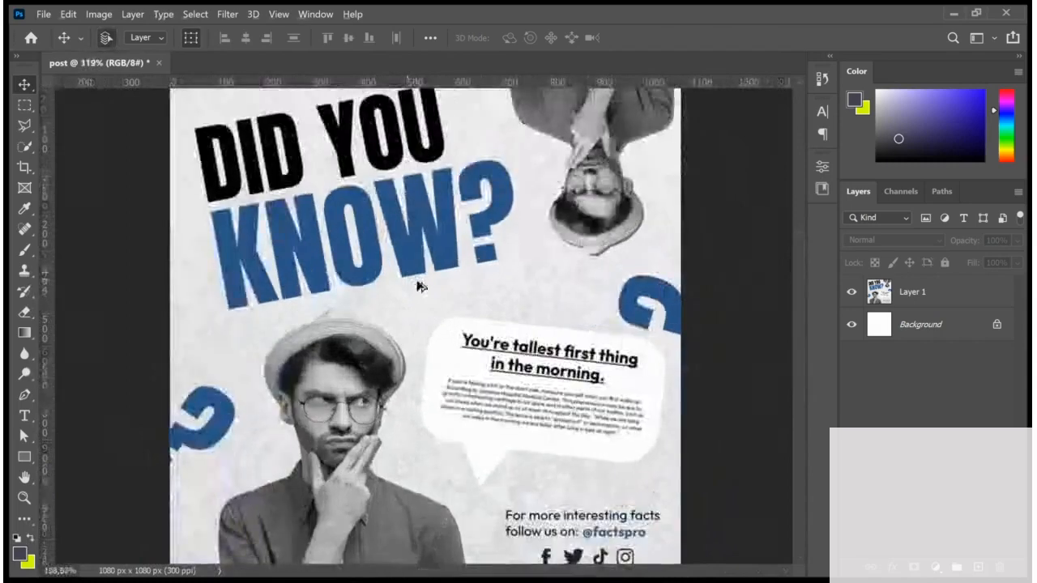
pyautogui.scroll(-2, 413, 293)
pyautogui.scroll(5, 414, 303)
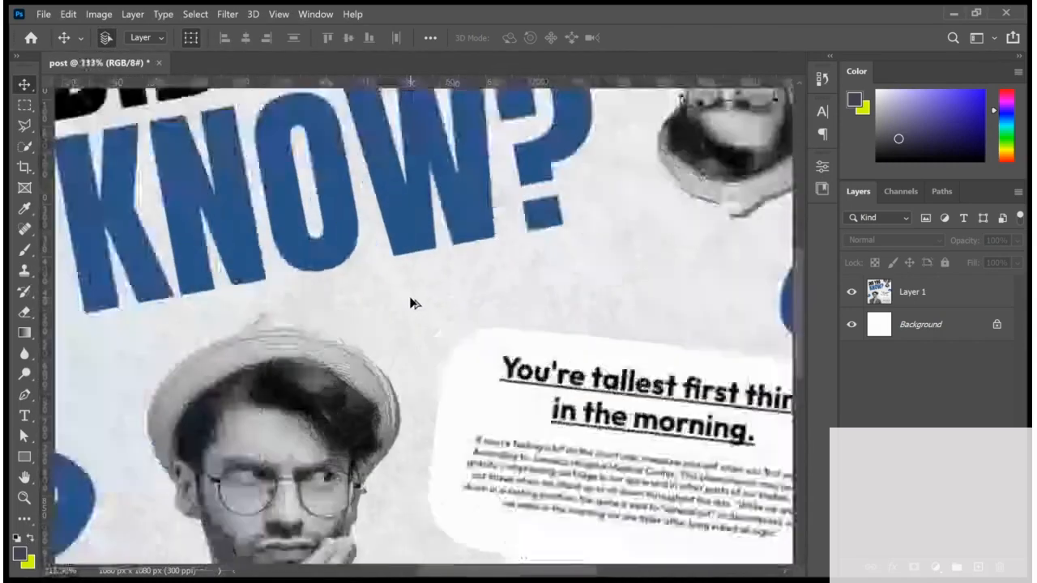
pyautogui.scroll(-2, 415, 304)
pyautogui.scroll(3, 417, 303)
pyautogui.scroll(-3, 417, 304)
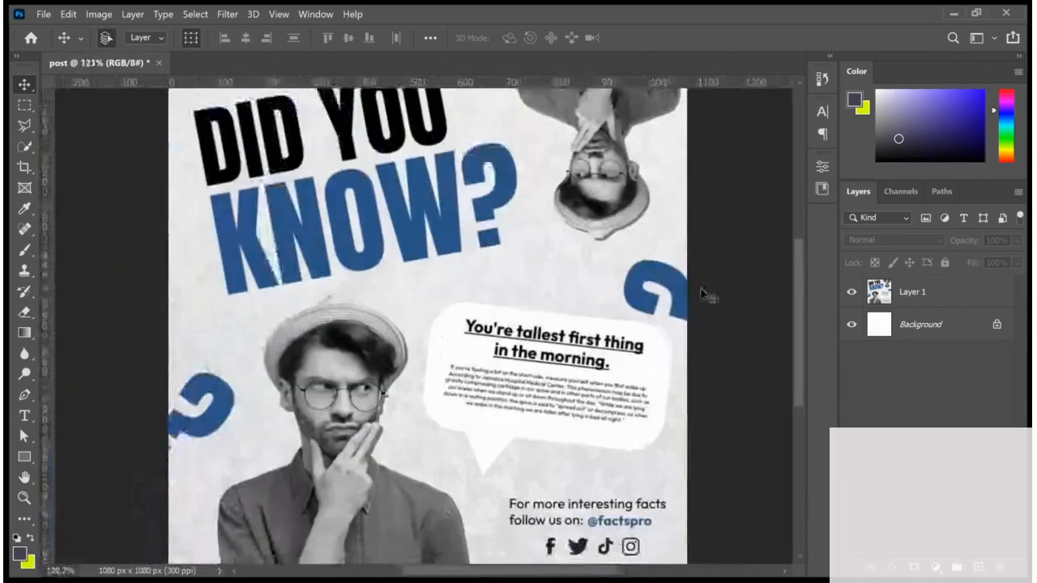
pyautogui.scroll(-3, 400, 317)
pyautogui.click(924, 296)
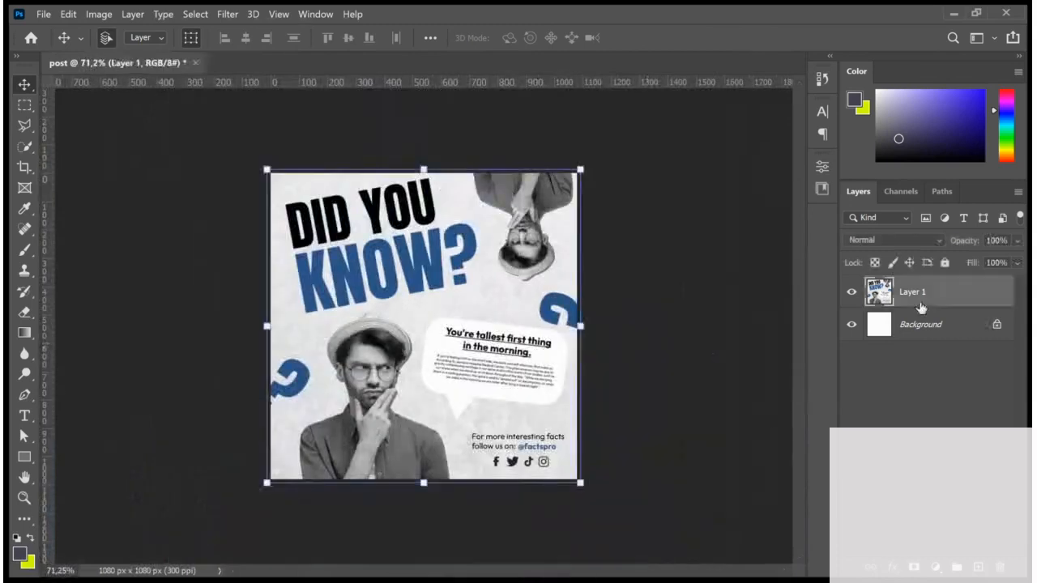
pyautogui.click(900, 375)
pyautogui.click(950, 297)
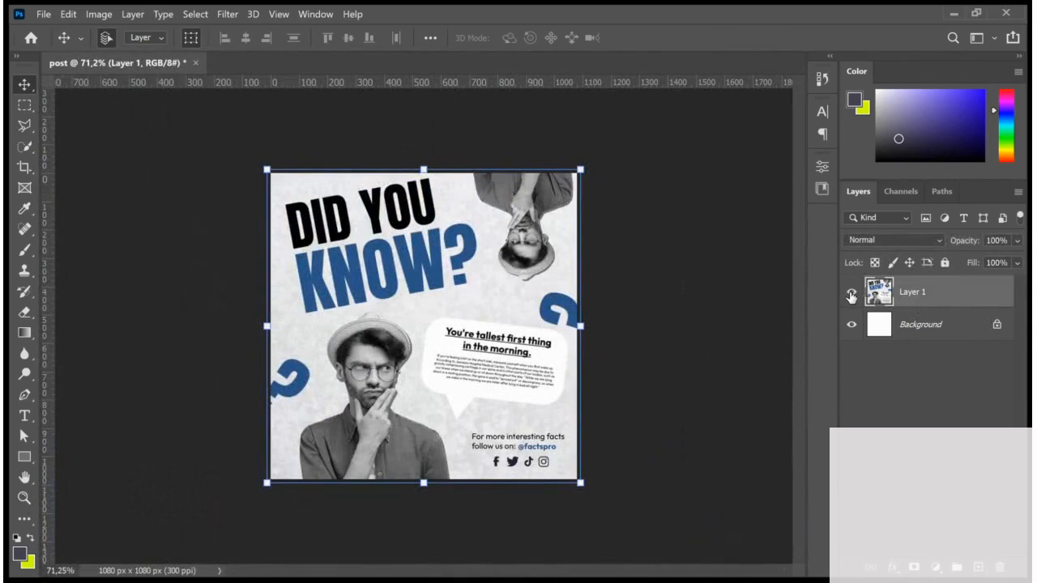
pyautogui.scroll(3, 185, 387)
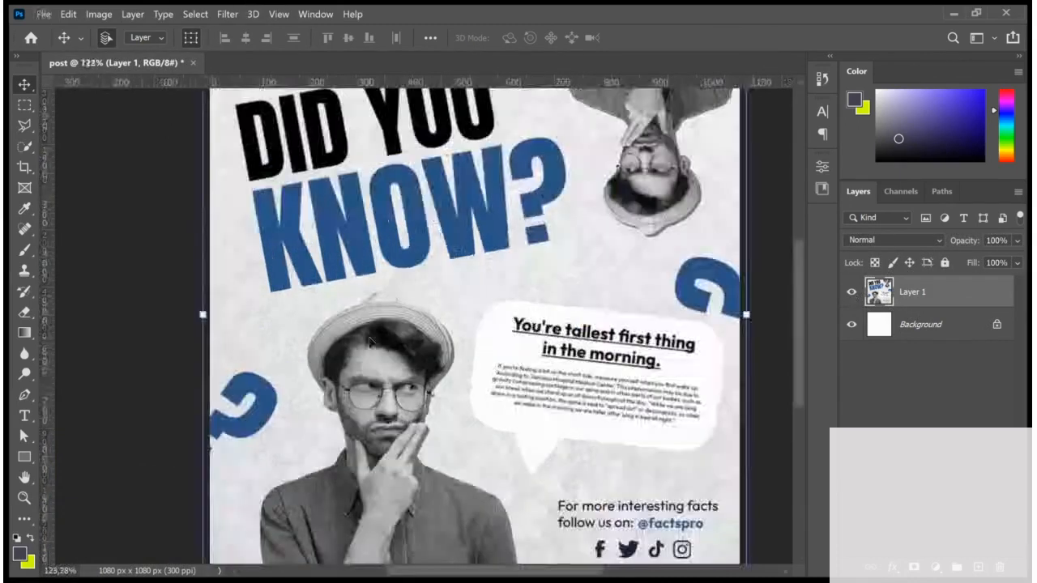
pyautogui.scroll(-2, 475, 368)
pyautogui.scroll(-3, 344, 376)
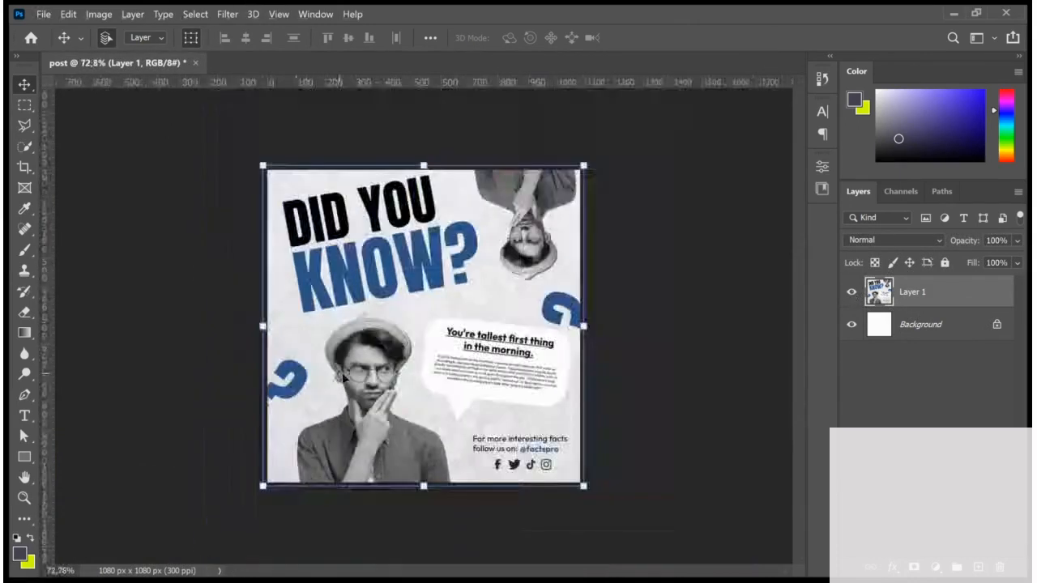
pyautogui.click(659, 394)
pyautogui.click(381, 397)
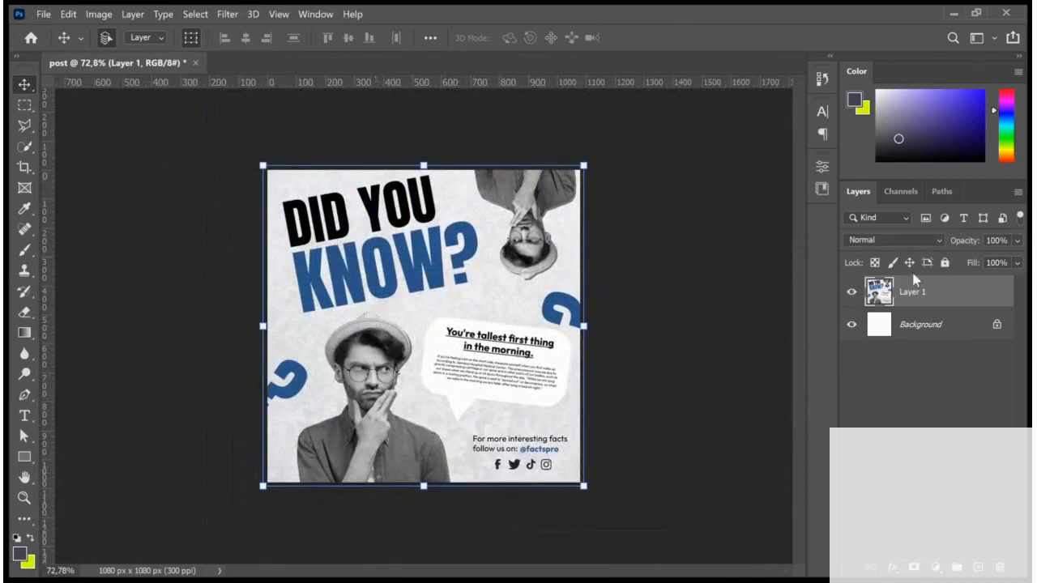
pyautogui.click(623, 360)
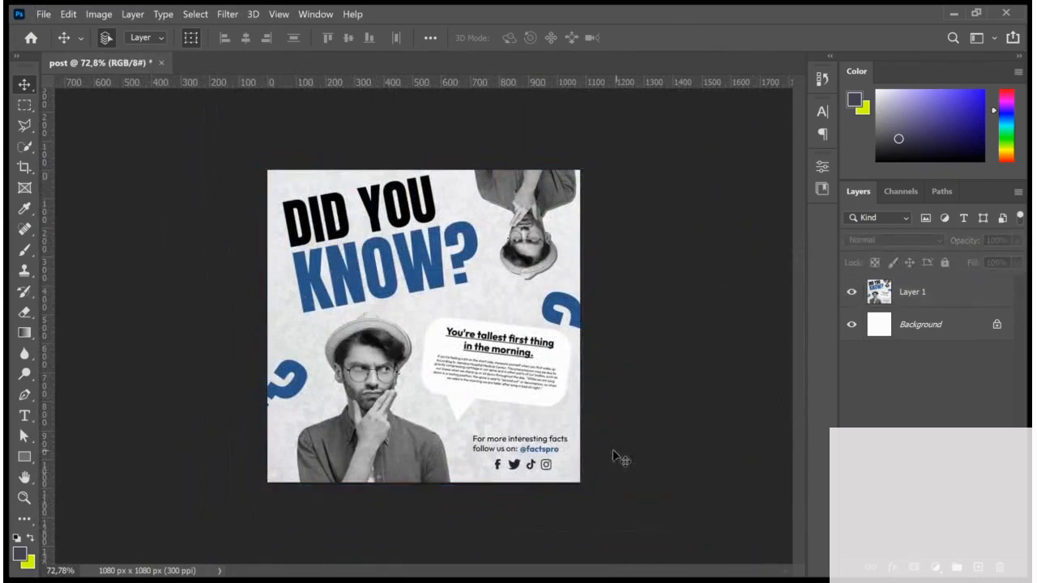
# Step: Hide the poster layer and paste the photo of the man in a suit, scaled down to about 55%
pyautogui.click(851, 292)
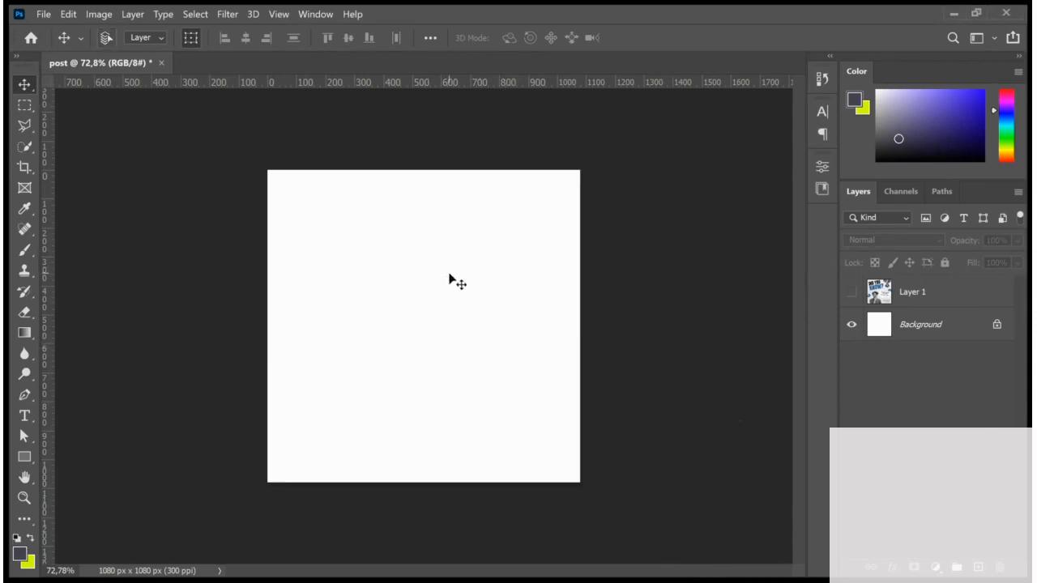
pyautogui.hotkey('ctrl', 'v')
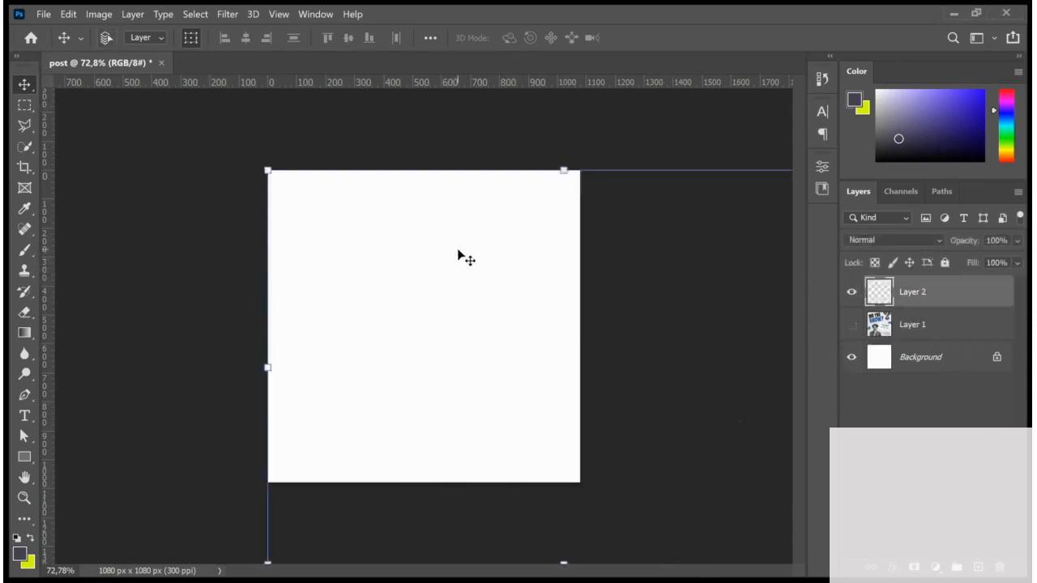
pyautogui.scroll(-5, 422, 243)
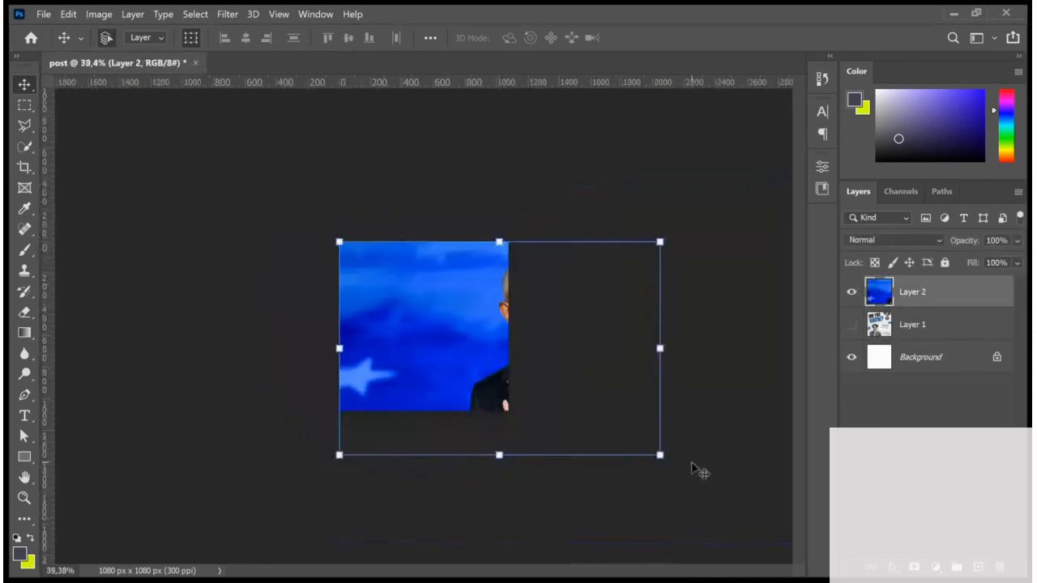
pyautogui.moveTo(640, 450); pyautogui.dragTo(548, 382)
pyautogui.hotkey('ctrl', '+')
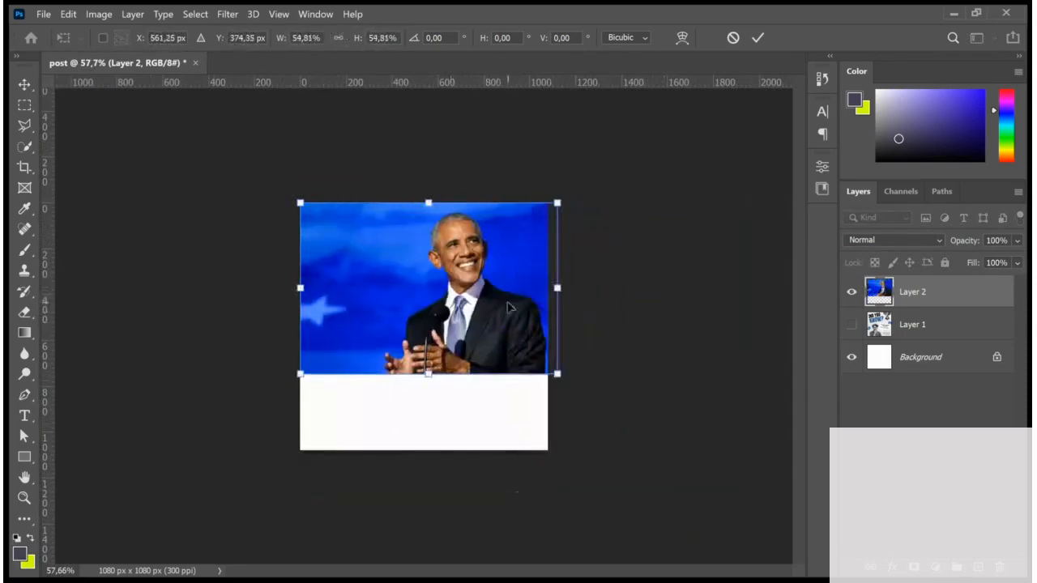
# Step: Enlarge and reposition the photo so the man fills nearly the full height of the canvas, and apply the transform
pyautogui.moveTo(511, 314); pyautogui.dragTo(486, 334)
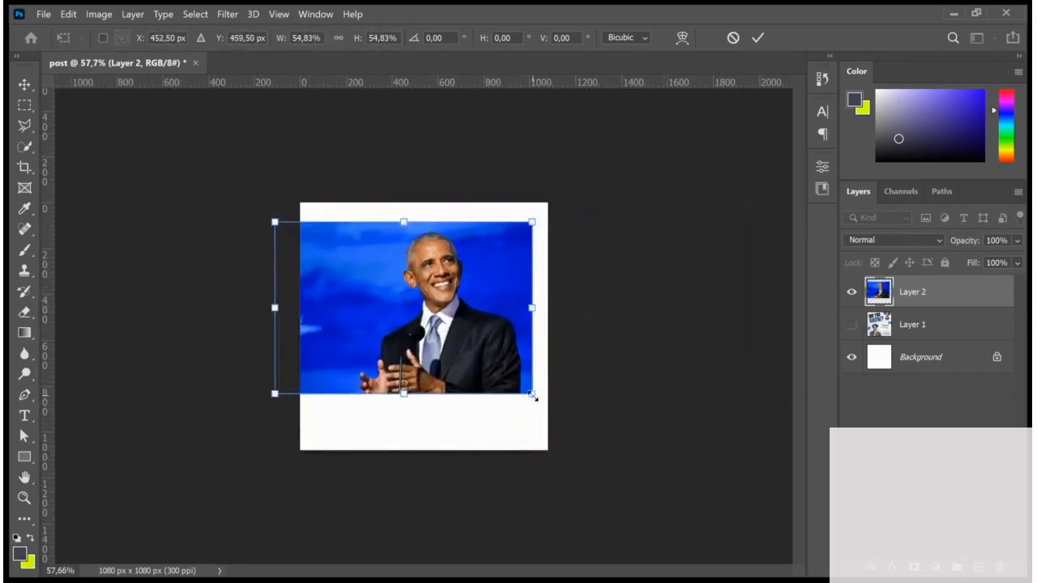
pyautogui.moveTo(533, 395); pyautogui.dragTo(621, 441)
pyautogui.moveTo(499, 350); pyautogui.dragTo(486, 363)
pyautogui.moveTo(598, 466); pyautogui.dragTo(580, 441)
pyautogui.press('Return')
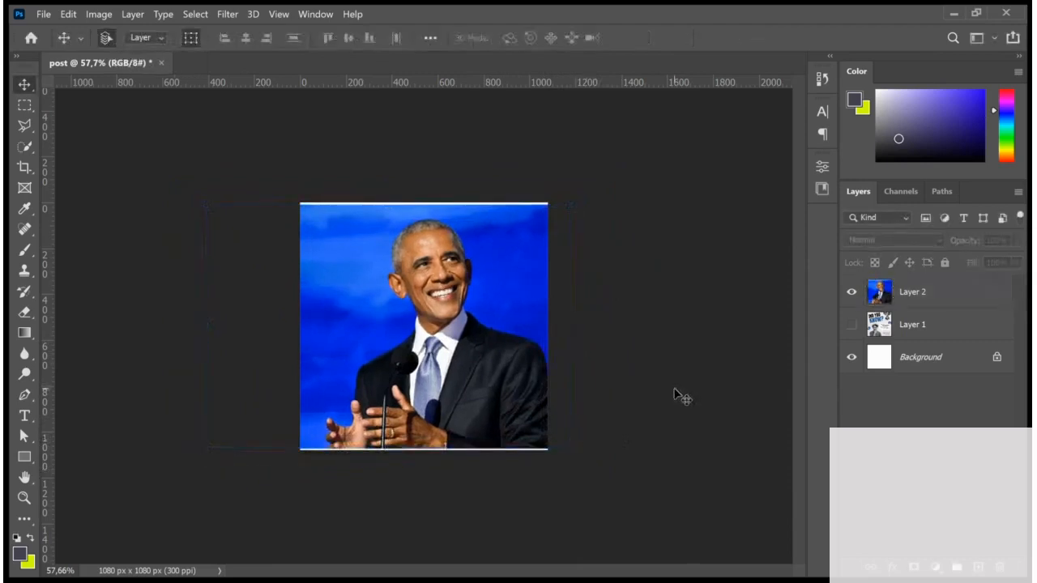
# Step: Isolate the man from the blue background on a new layer and hide the original photo layer
pyautogui.scroll(5, 444, 317)
pyautogui.click(411, 305)
pyautogui.scroll(-5, 580, 325)
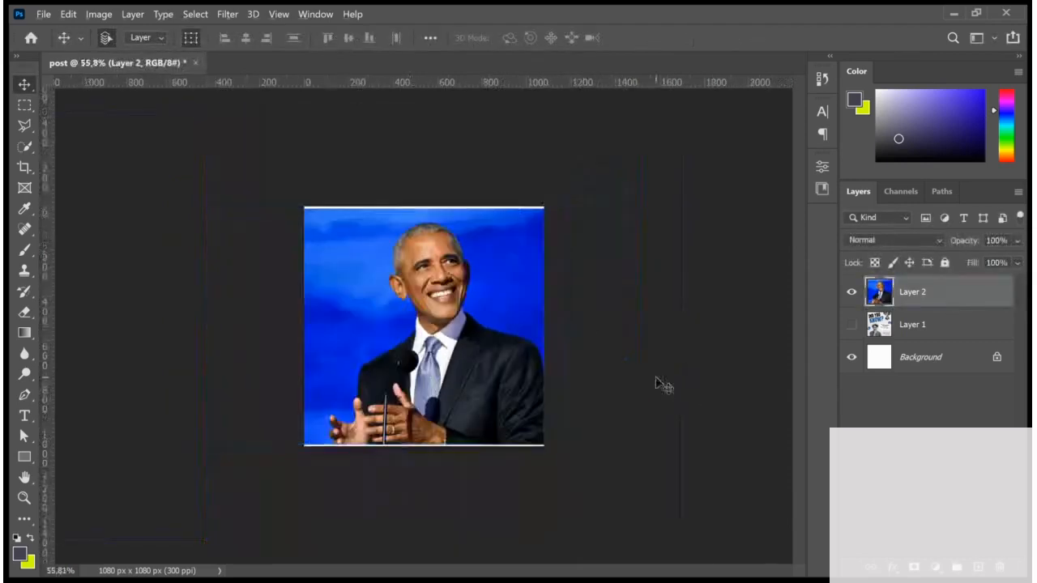
pyautogui.scroll(4, 423, 326)
pyautogui.click(421, 288)
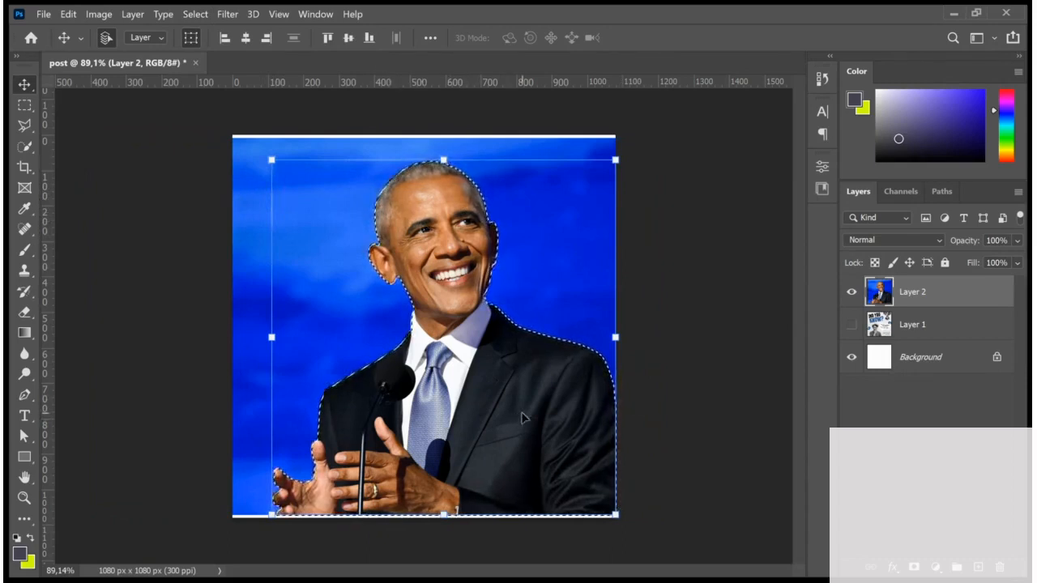
pyautogui.press('ctrl')
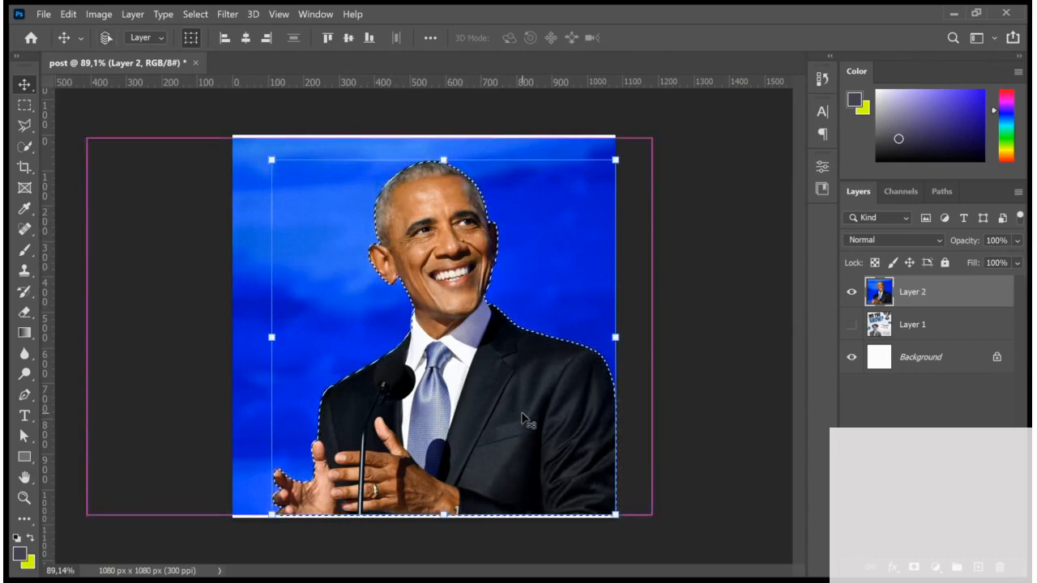
pyautogui.hotkey('ctrl', 'j')
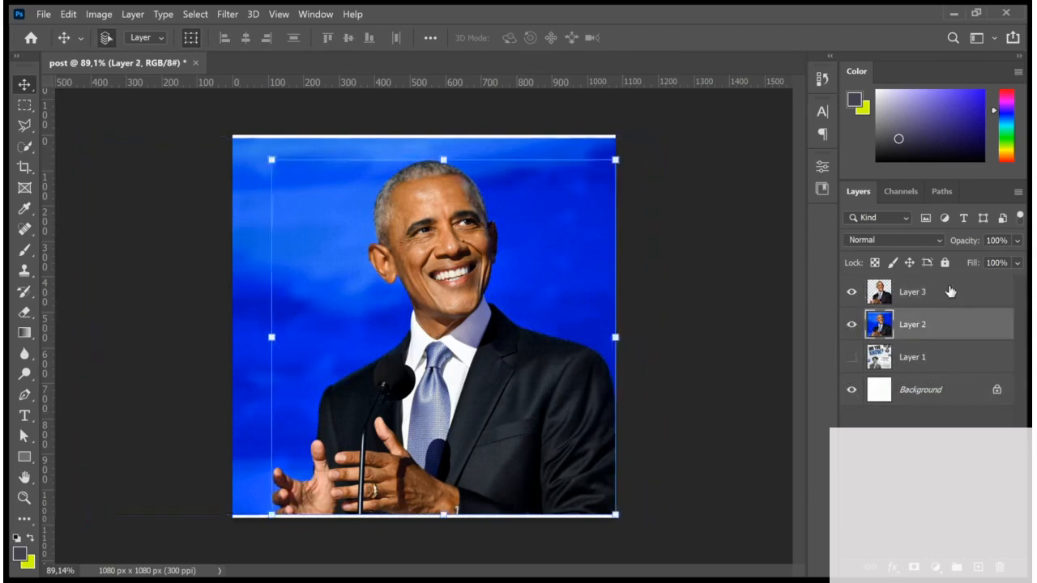
pyautogui.click(854, 327)
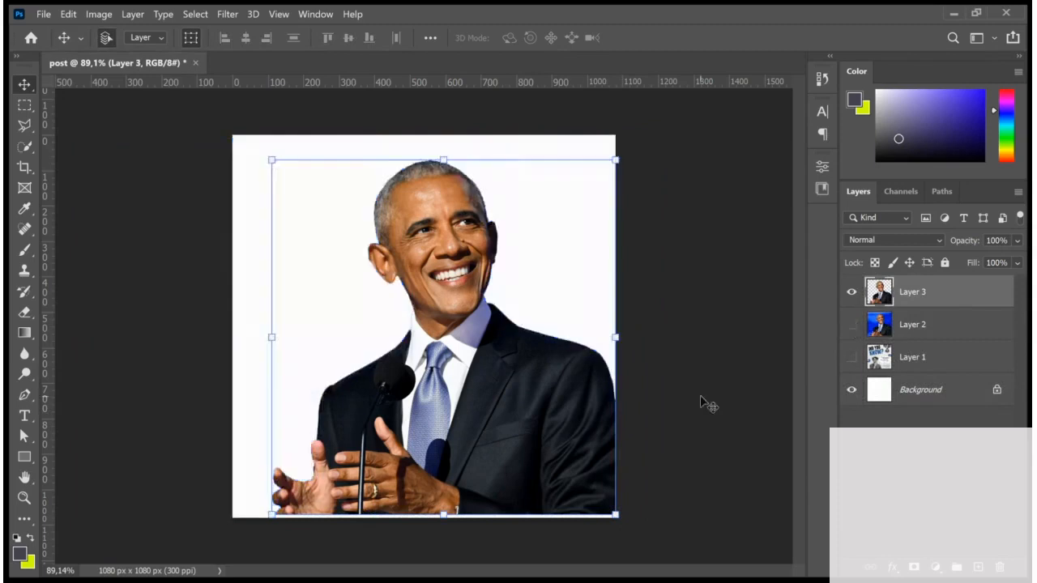
# Step: Scale the cut-out man down to about 80% and place him in the canvas's lower-right corner
pyautogui.moveTo(544, 397); pyautogui.dragTo(554, 439)
pyautogui.hotkey('ctrl', 't')
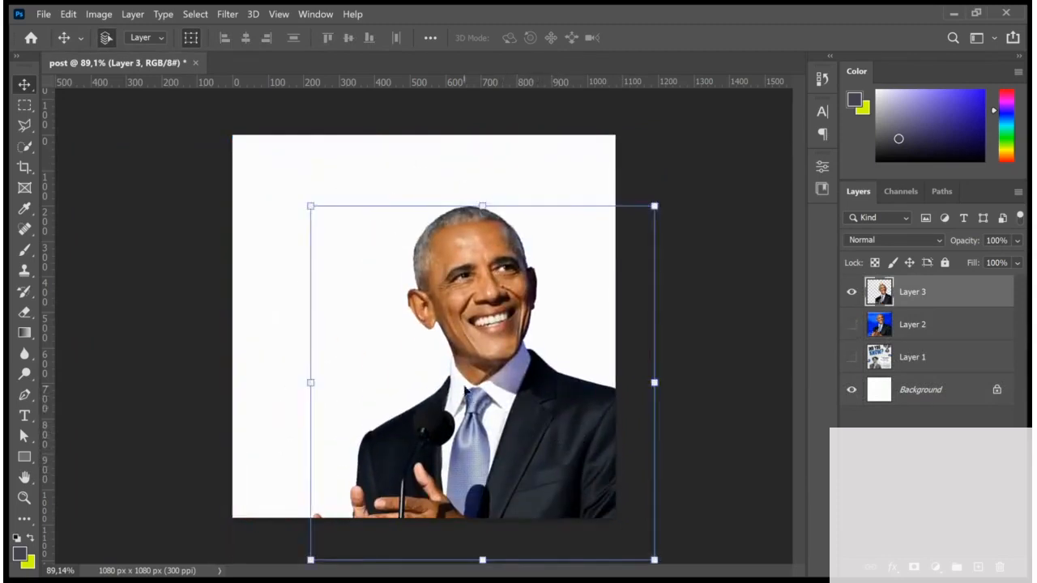
pyautogui.scroll(-3, 429, 332)
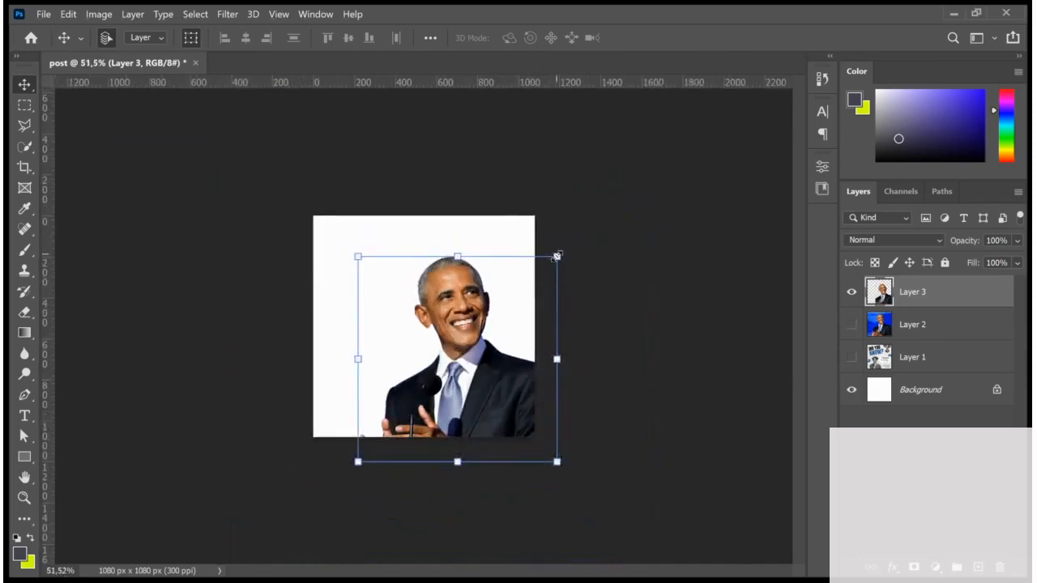
pyautogui.moveTo(557, 257); pyautogui.dragTo(537, 273)
pyautogui.moveTo(434, 371); pyautogui.dragTo(447, 388)
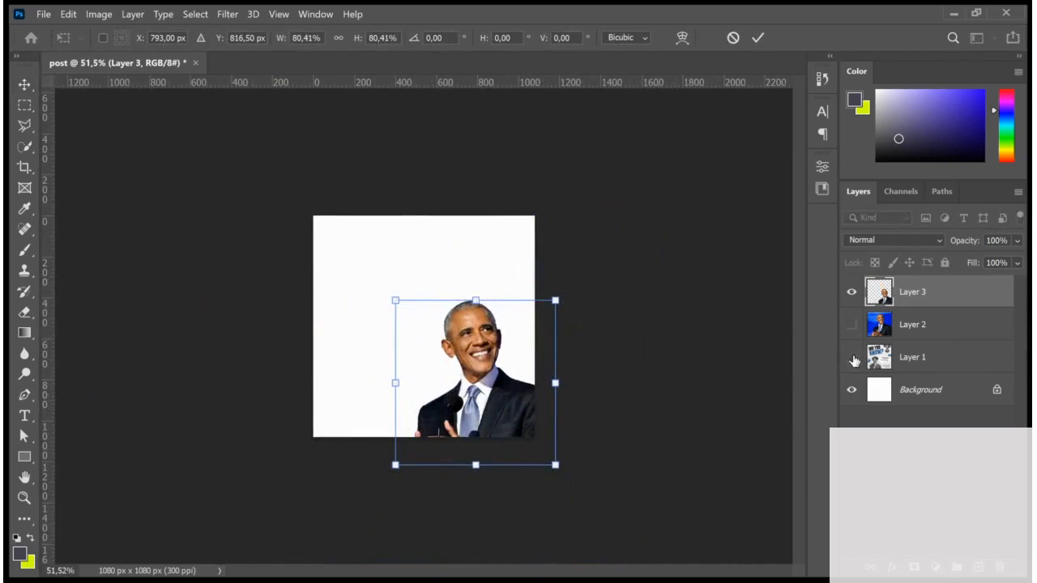
# Step: Show the reference poster layer, scale it down to about 53% in the canvas's upper-left corner, and apply the transform
pyautogui.click(852, 358)
pyautogui.click(907, 358)
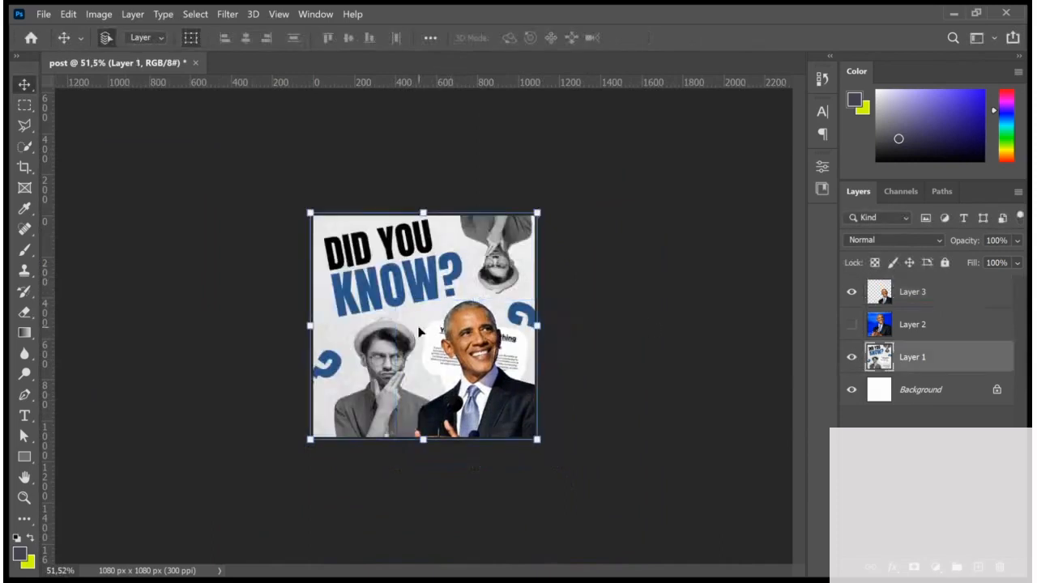
pyautogui.click(538, 442)
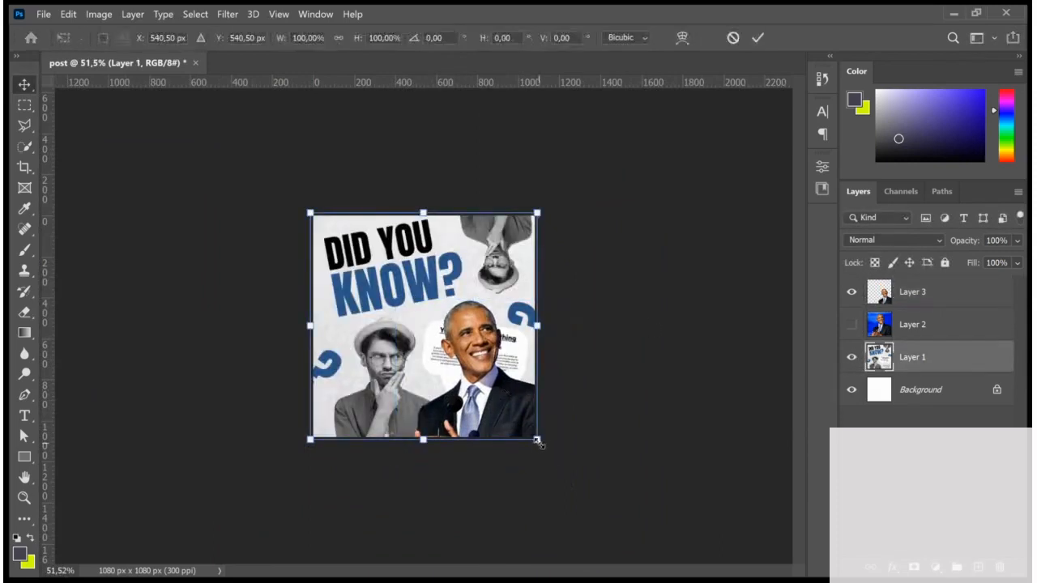
pyautogui.moveTo(539, 443); pyautogui.dragTo(431, 332)
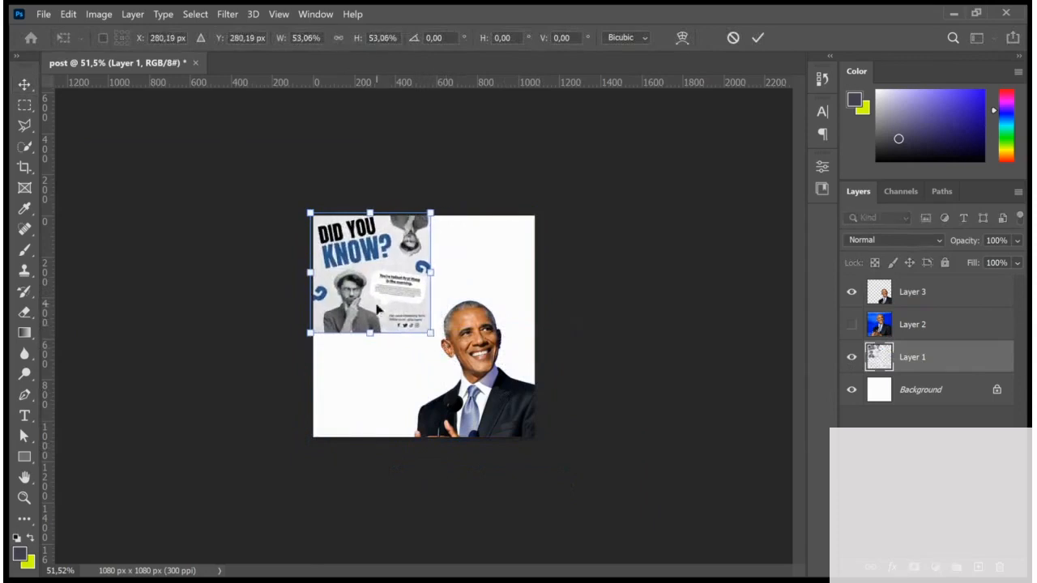
pyautogui.hotkey('ctrl', '+')
pyautogui.hotkey('ctrl', '+')
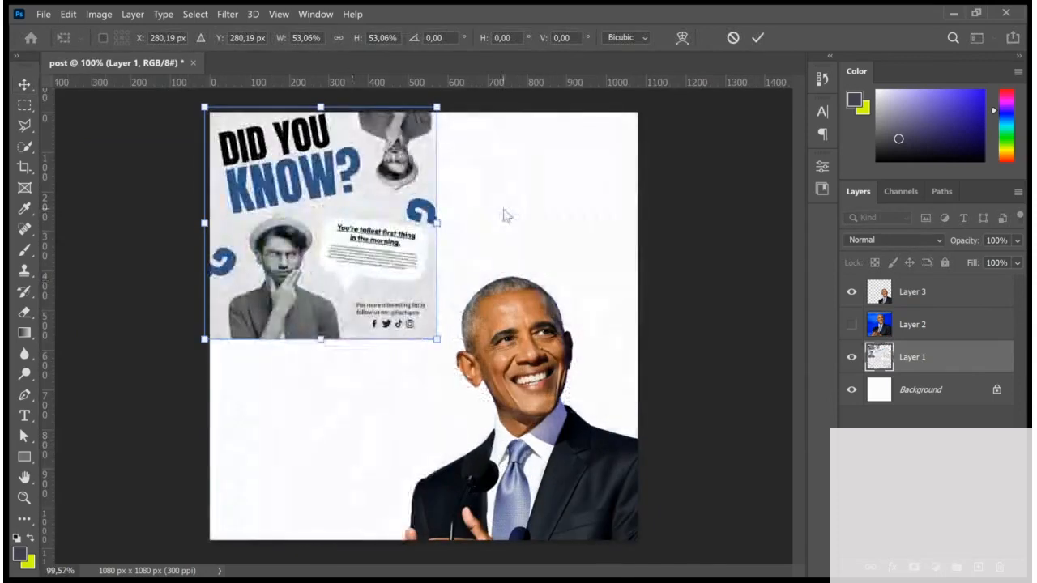
pyautogui.press('Return')
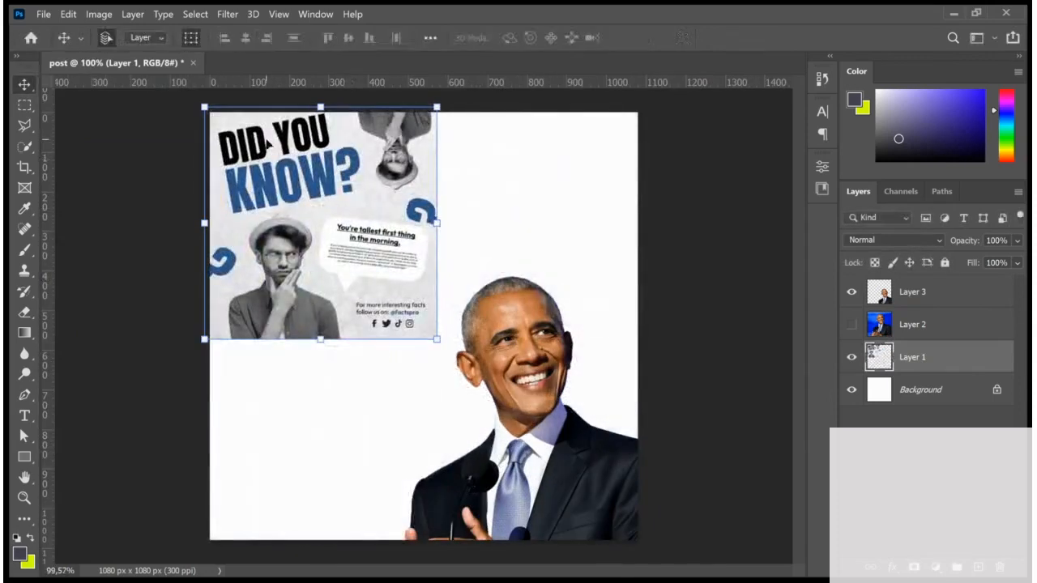
# Step: Move the reference poster slightly up past the canvas's top edge and examine its headline, speech bubble and footer
pyautogui.scroll(5, 264, 144)
pyautogui.moveTo(357, 208); pyautogui.dragTo(372, 236)
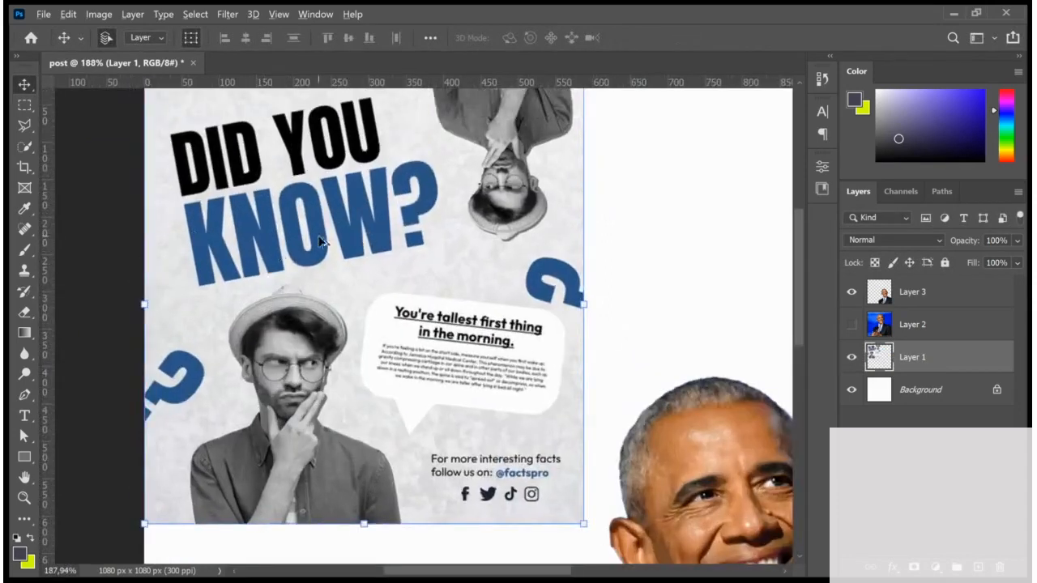
pyautogui.scroll(-3, 328, 243)
pyautogui.moveTo(338, 257); pyautogui.dragTo(335, 235)
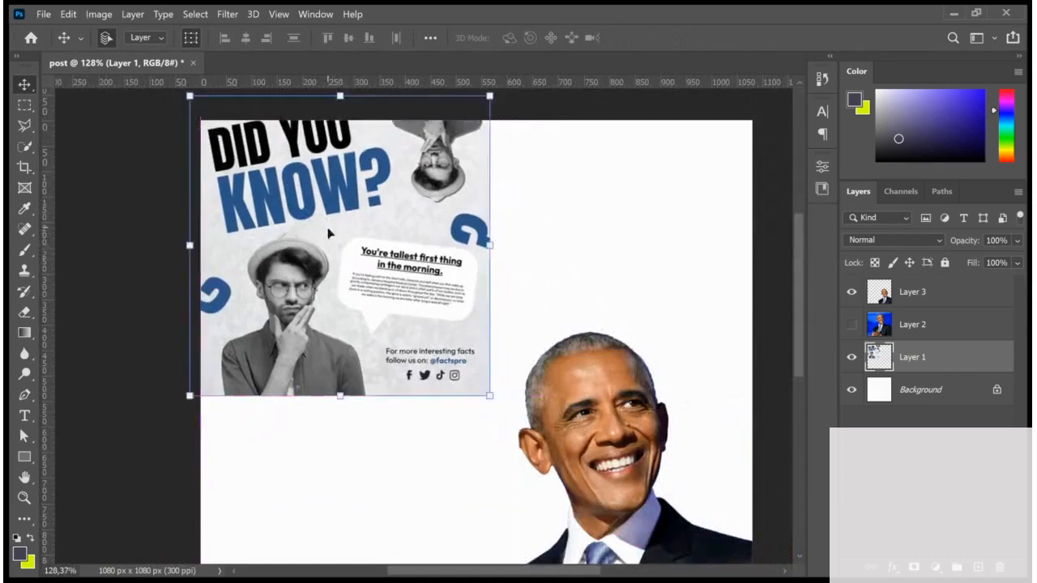
pyautogui.scroll(2, 270, 234)
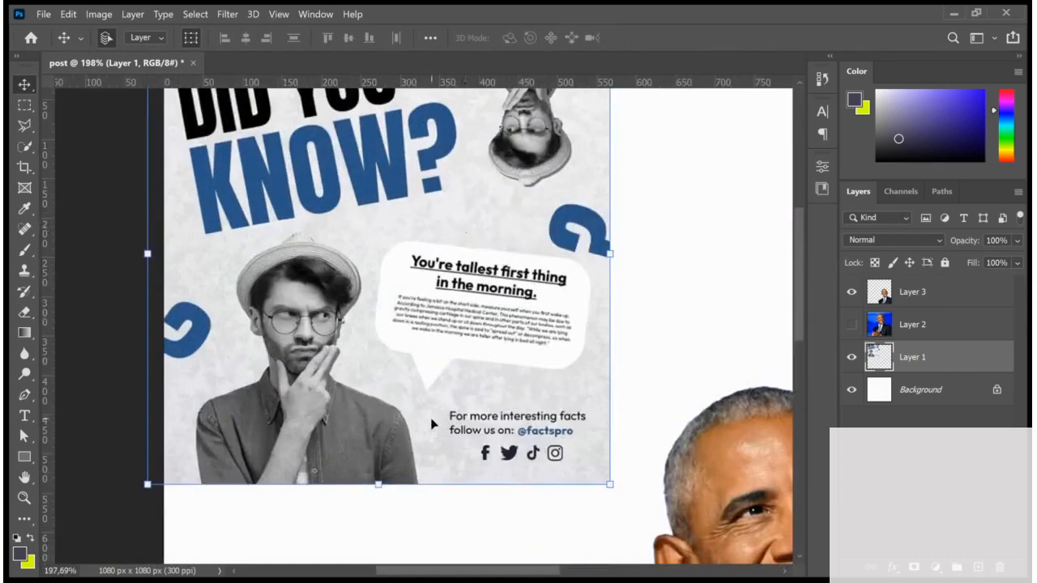
pyautogui.scroll(-4, 429, 415)
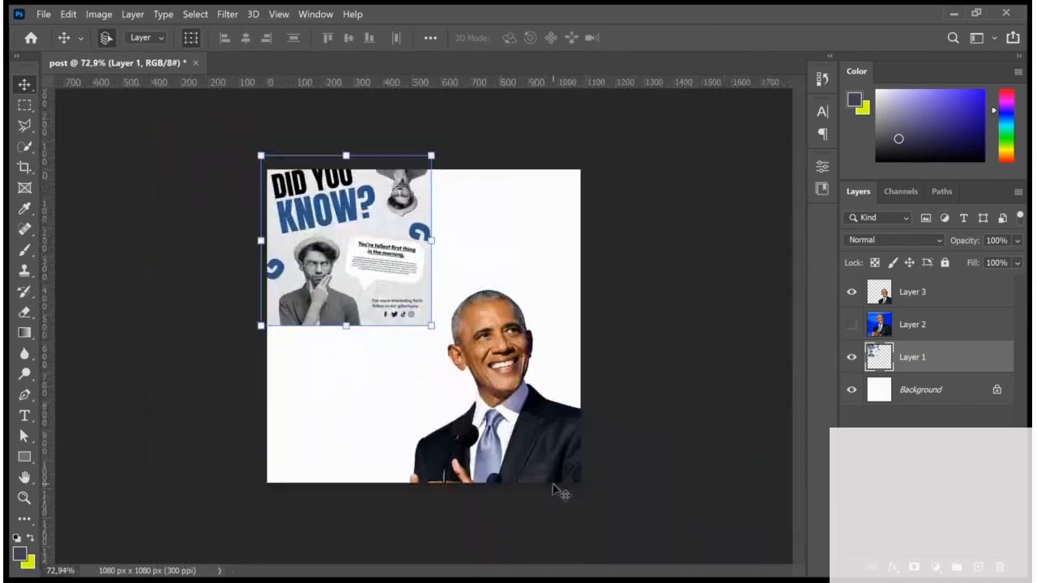
pyautogui.click(621, 273)
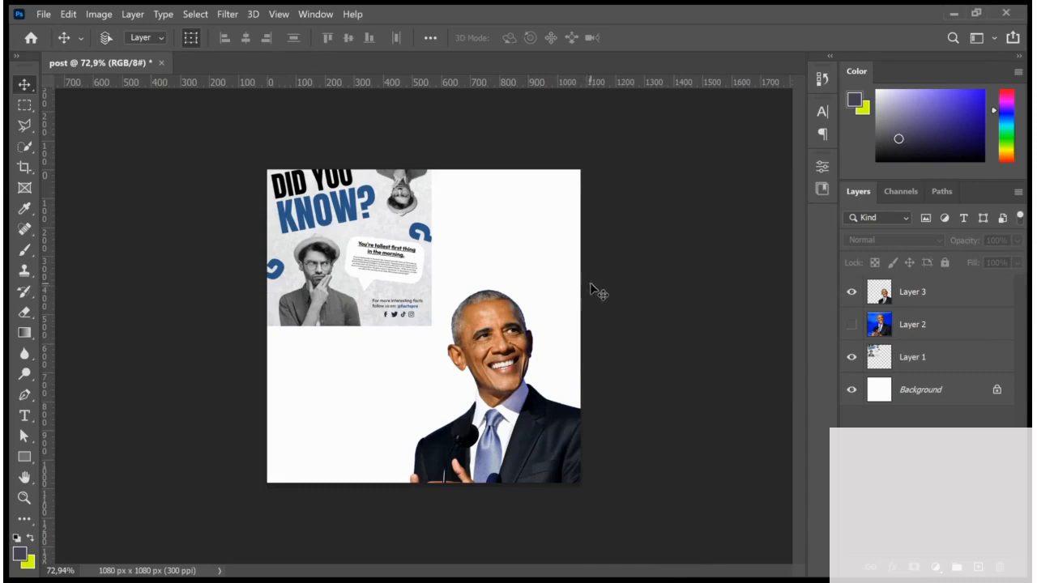
# Step: Paste the crumpled paper texture, enlarge it to about 268% so it covers the whole canvas, and apply the transform
pyautogui.hotkey('ctrl', 'v')
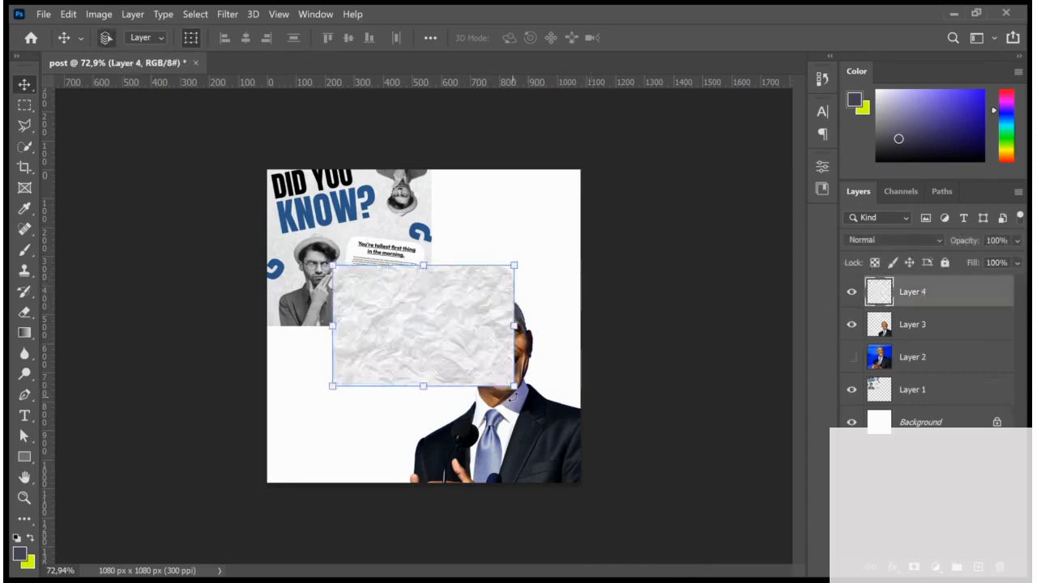
pyautogui.moveTo(515, 387); pyautogui.dragTo(669, 488)
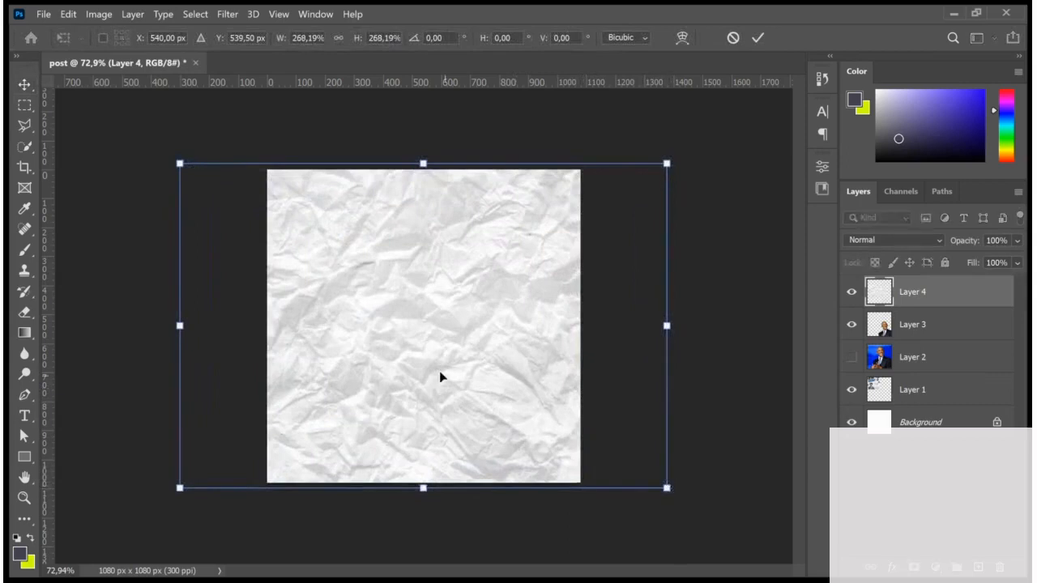
pyautogui.scroll(-3, 475, 366)
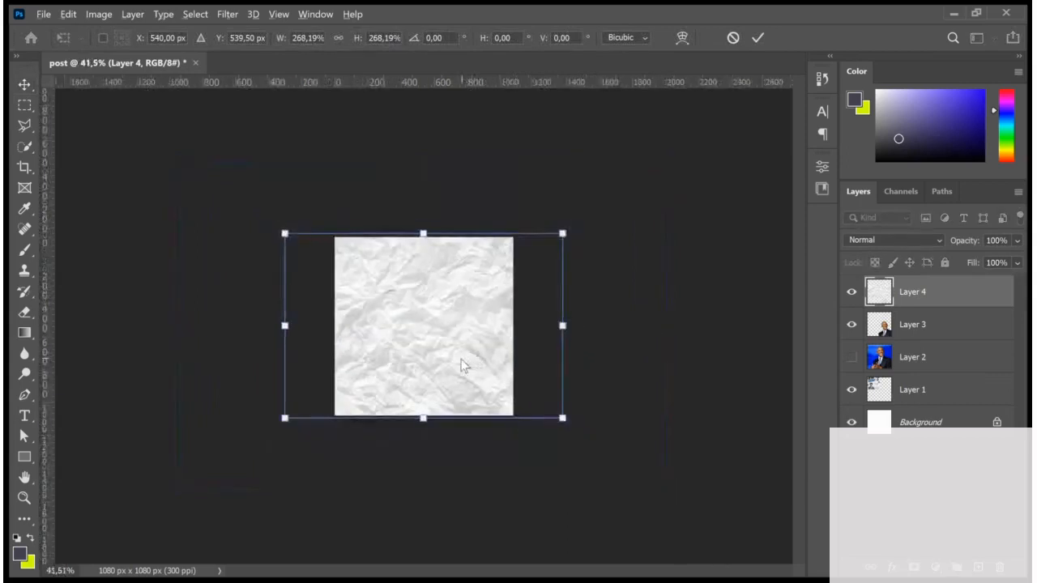
pyautogui.scroll(1, 466, 358)
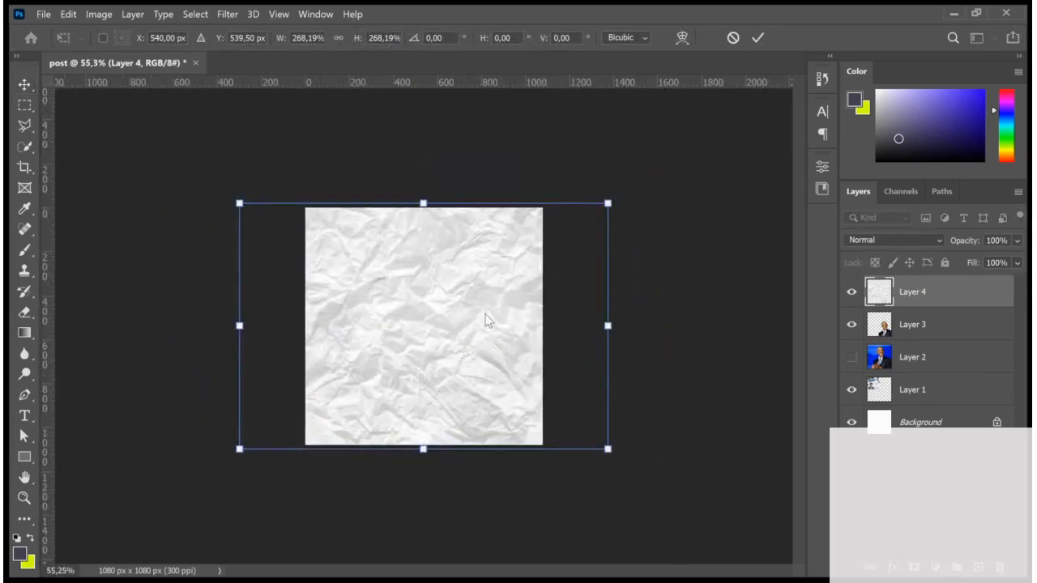
pyautogui.press('Return')
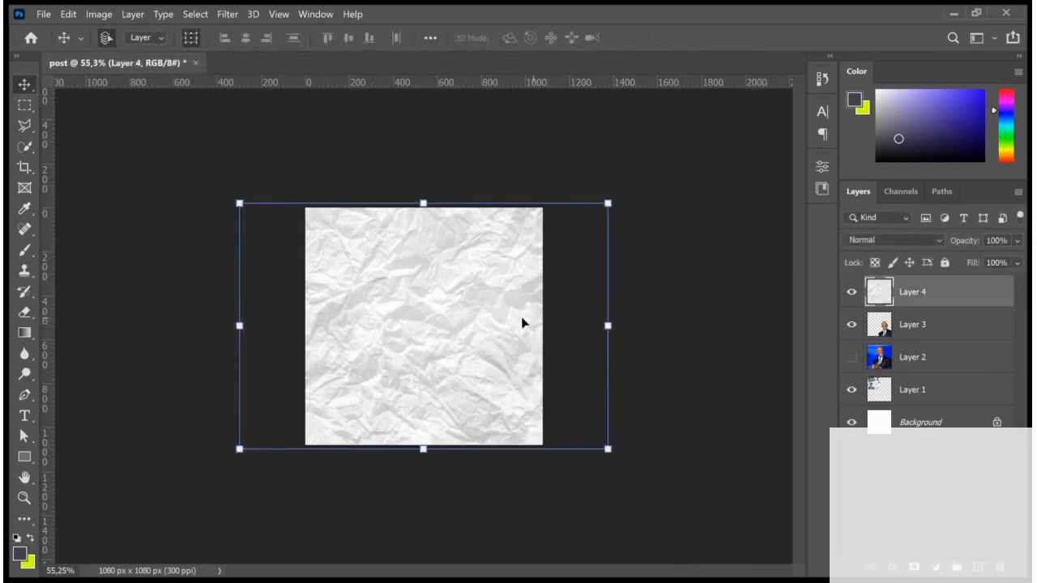
# Step: Rotate the paper texture by 90° and apply the transform
pyautogui.scroll(1, 375, 342)
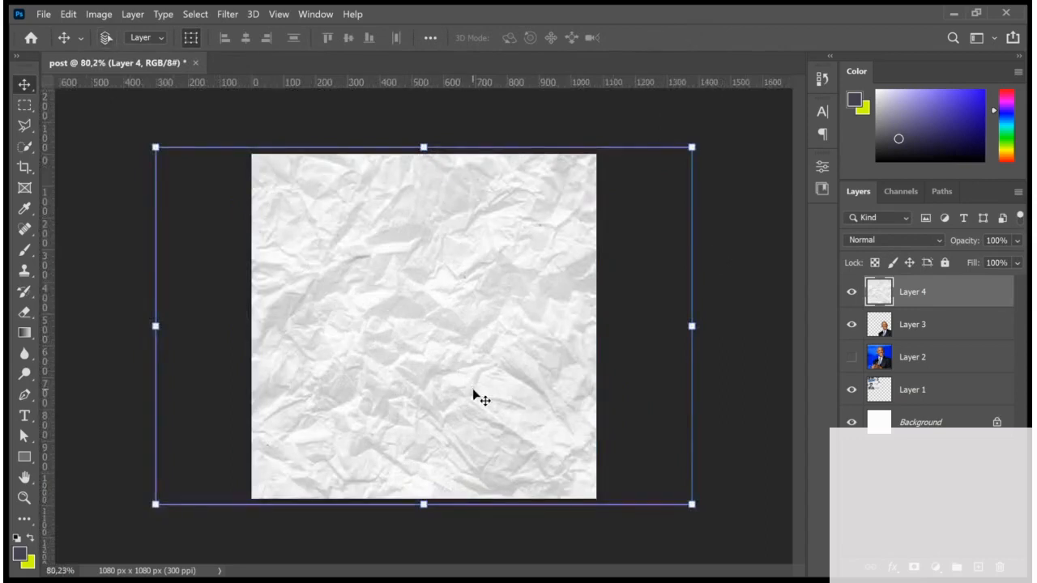
pyautogui.hotkey('ctrl', 't')
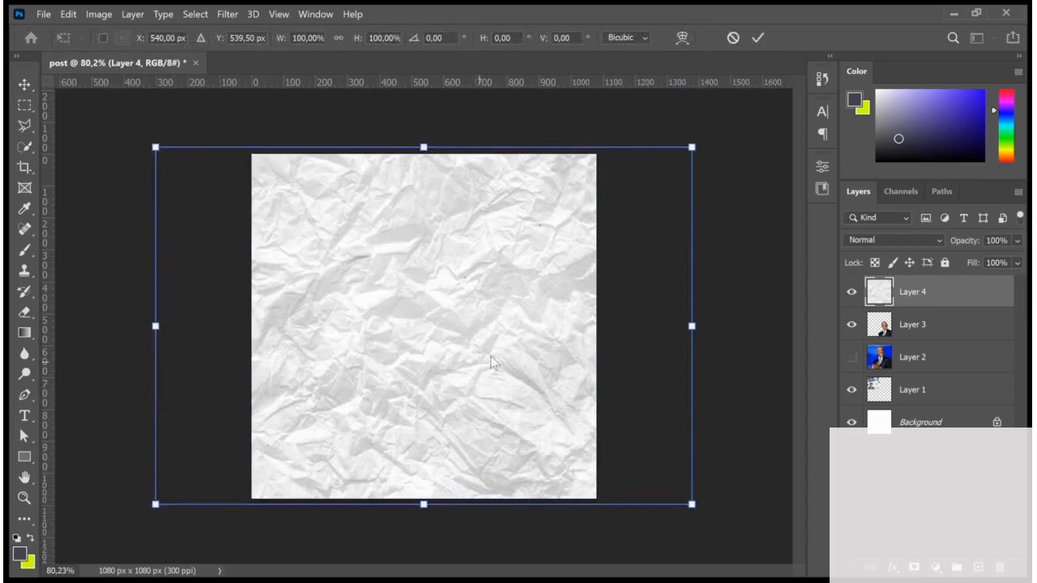
pyautogui.click(531, 306)
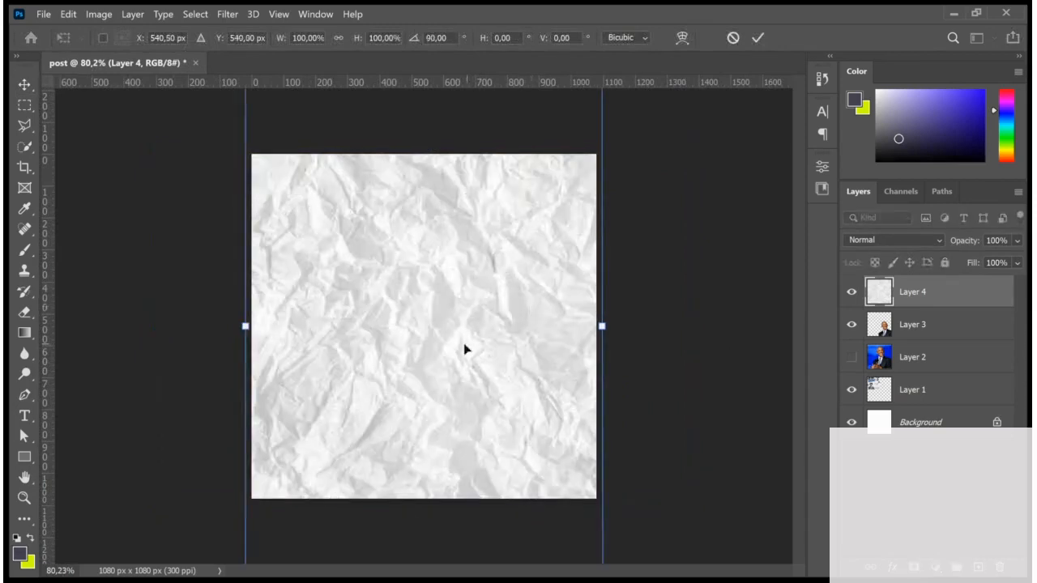
pyautogui.scroll(-3, 464, 349)
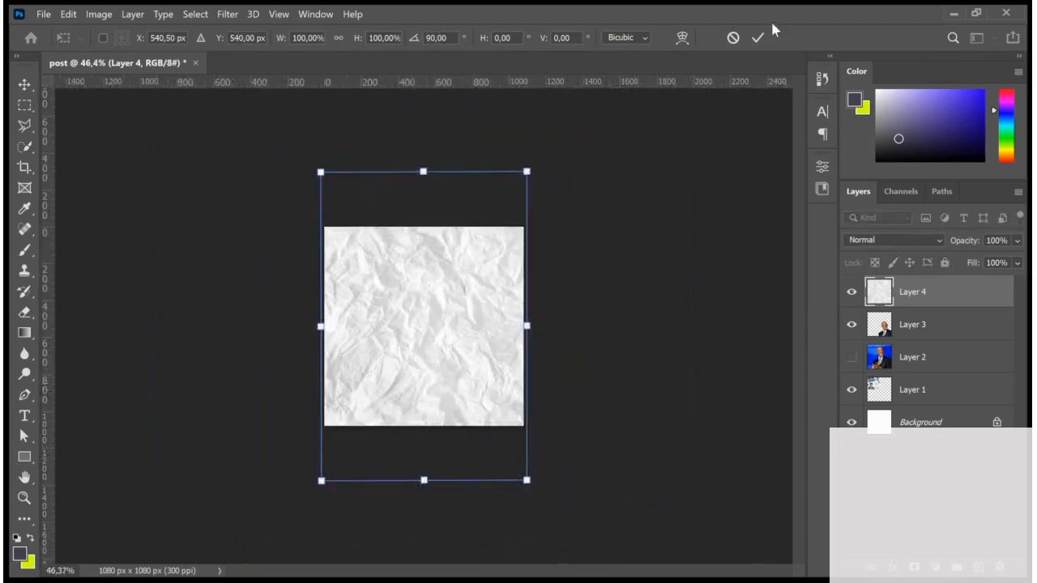
pyautogui.click(758, 38)
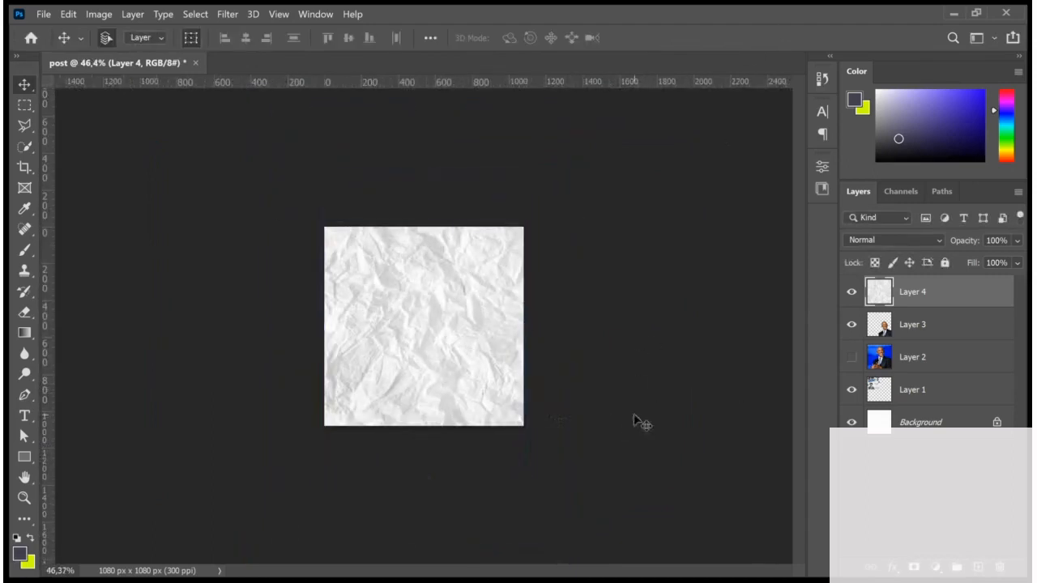
# Step: Move the paper texture layer below the portrait and poster layers, directly above the Background
pyautogui.click(463, 365)
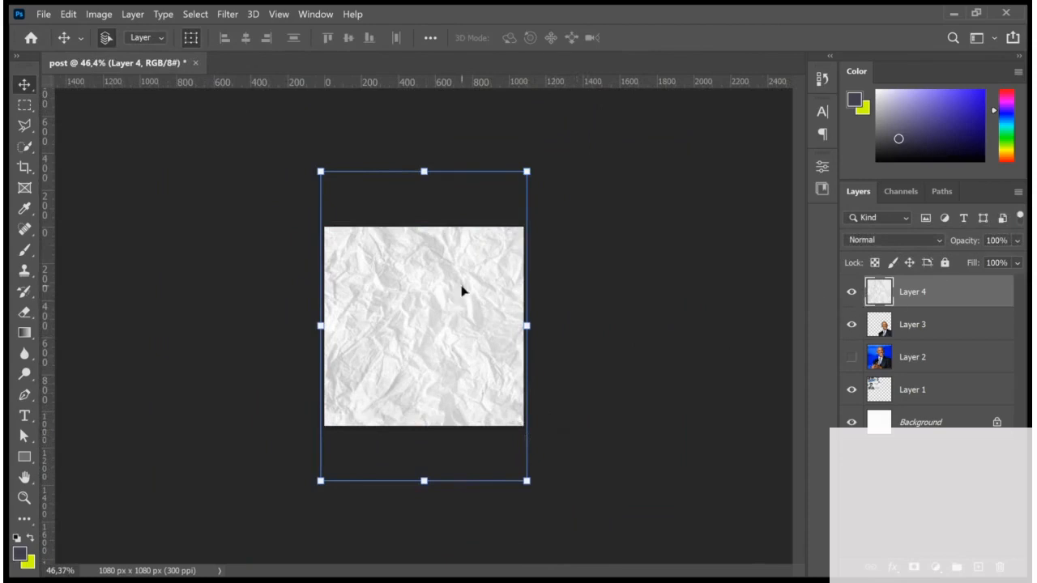
pyautogui.scroll(3, 463, 369)
pyautogui.scroll(-2, 457, 363)
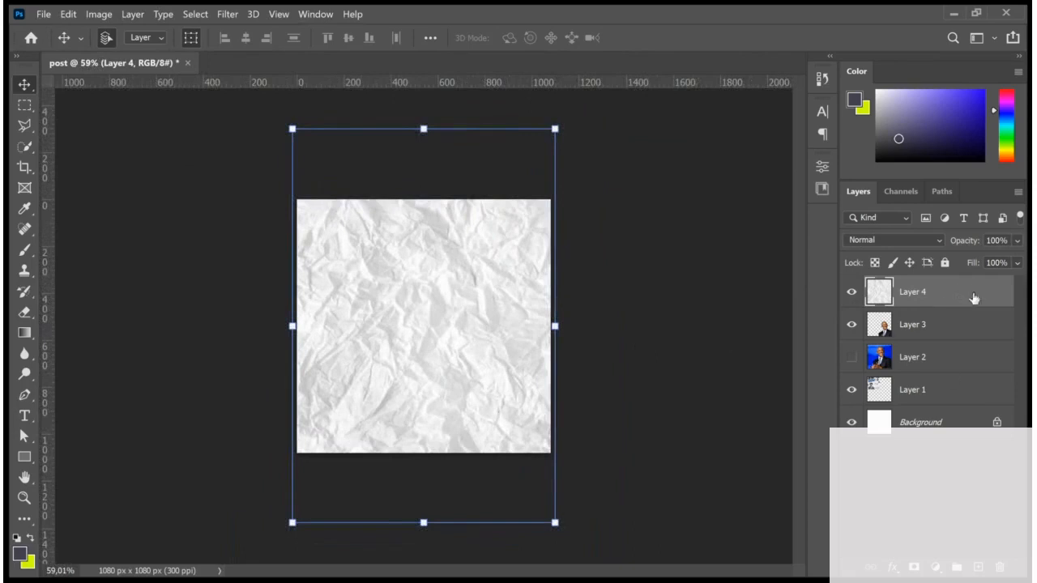
pyautogui.moveTo(963, 296); pyautogui.dragTo(945, 407)
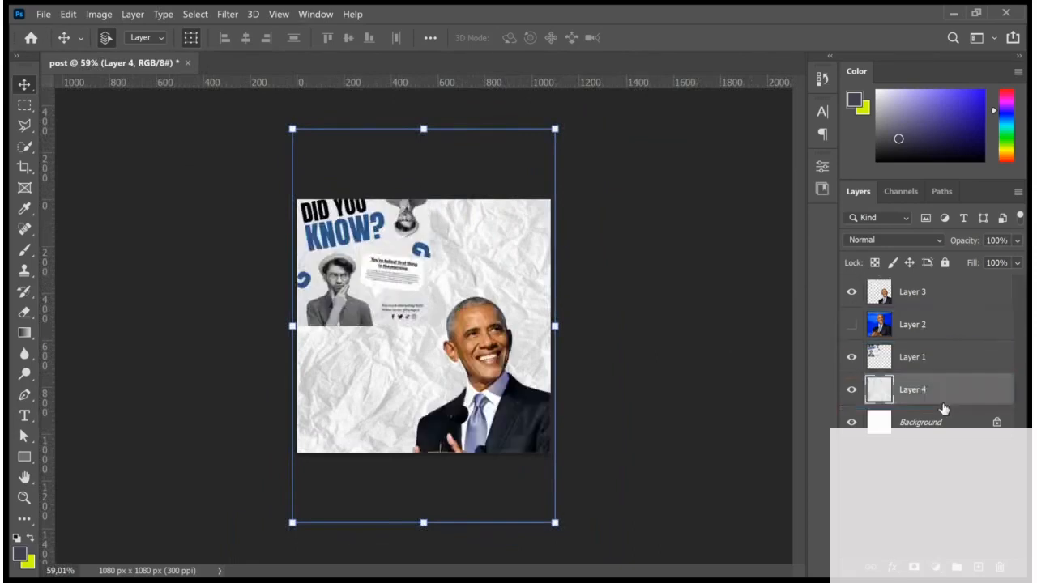
pyautogui.click(932, 435)
pyautogui.click(670, 405)
# Step: Lower the paper texture layer's opacity to 25%
pyautogui.click(505, 248)
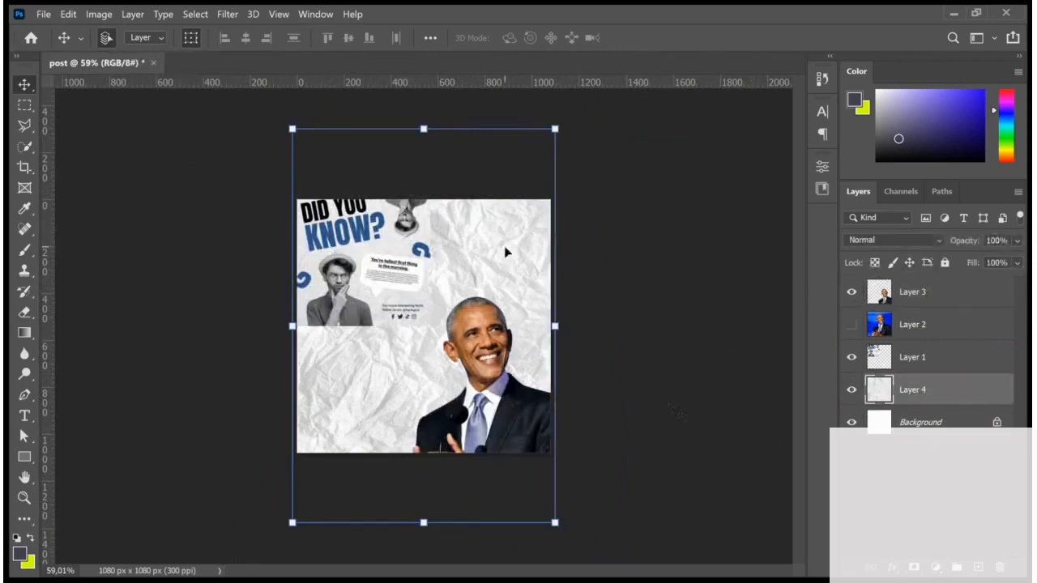
pyautogui.scroll(6, 356, 403)
pyautogui.scroll(4, 353, 405)
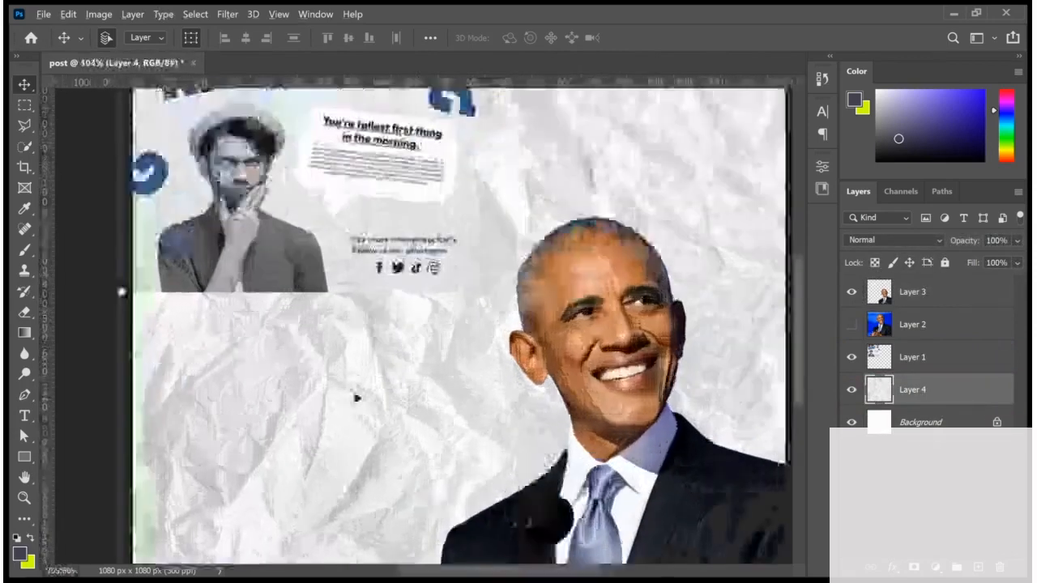
pyautogui.hotkey('ctrl', '0')
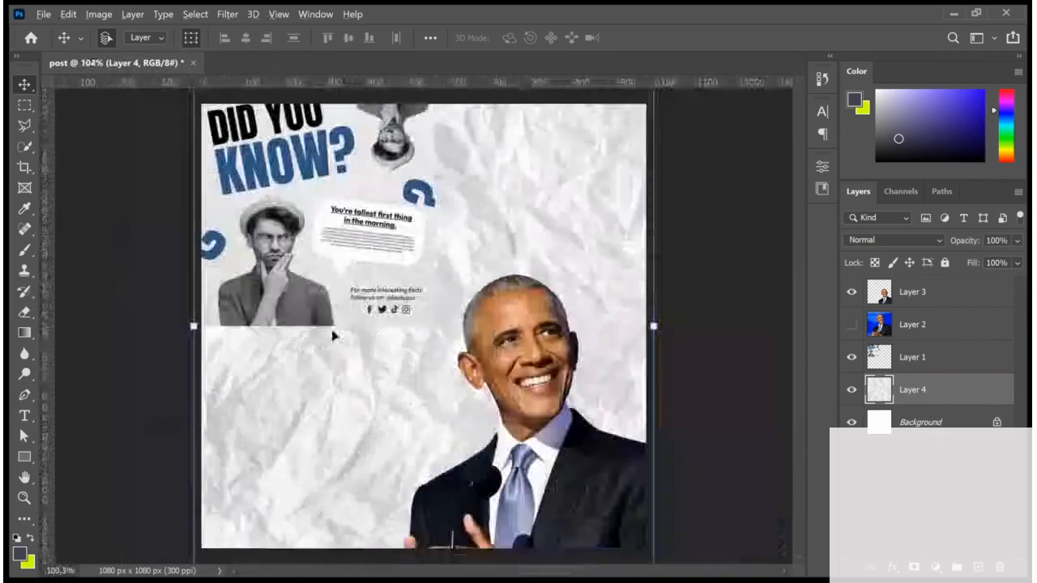
pyautogui.scroll(-3, 314, 308)
pyautogui.hotkey('ctrl', '0')
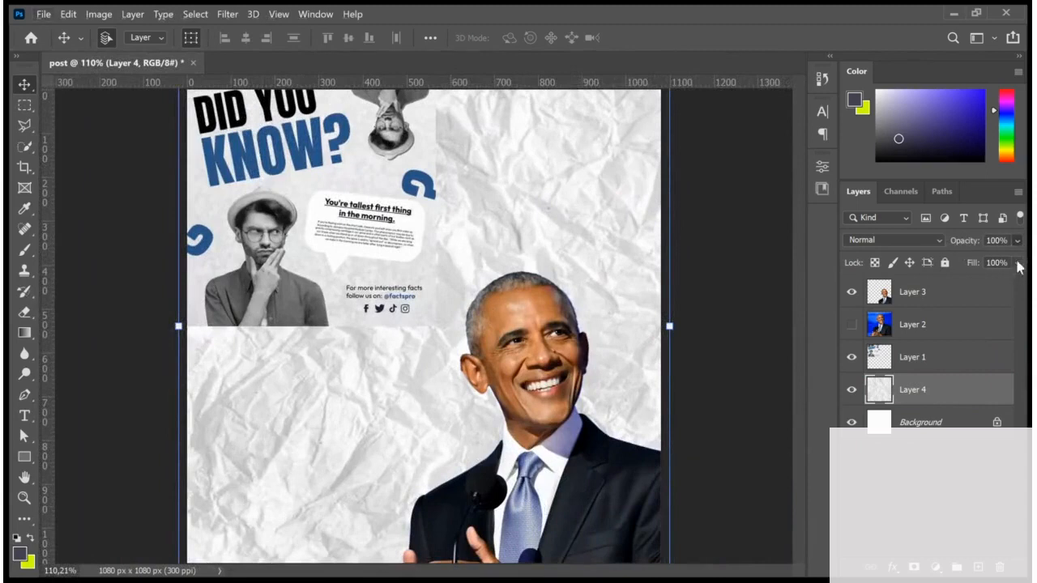
pyautogui.moveTo(1016, 242); pyautogui.dragTo(950, 259)
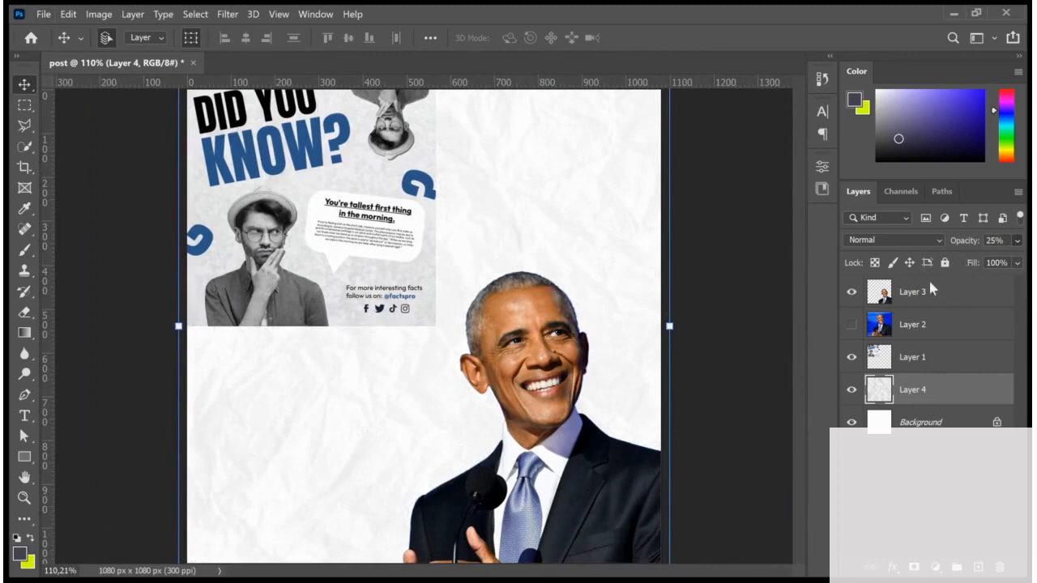
pyautogui.scroll(-3, 388, 274)
pyautogui.click(699, 281)
# Step: Hide the reference poster layer, leave no layer selected, and check the portrait against the paper background
pyautogui.click(390, 279)
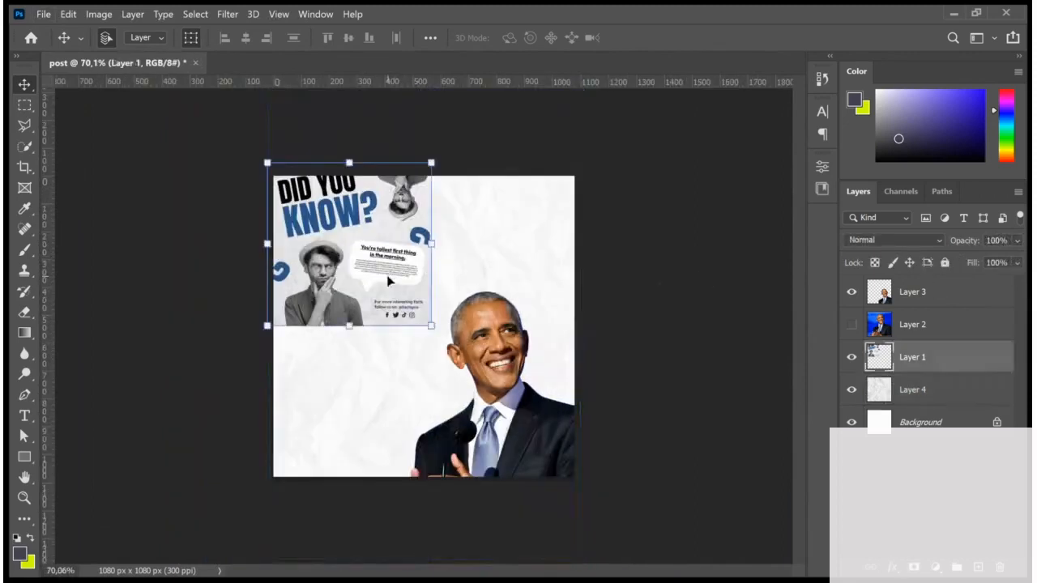
pyautogui.moveTo(388, 279)
pyautogui.mouseDown()
pyautogui.moveTo(389, 257)
pyautogui.moveTo(388, 283)
pyautogui.mouseUp()
pyautogui.scroll(3, 421, 334)
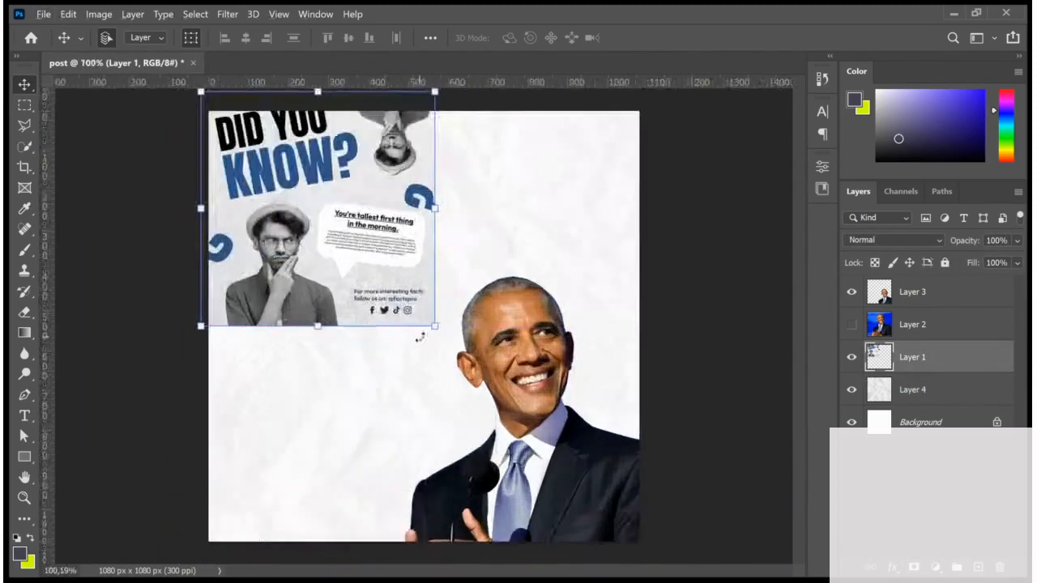
pyautogui.click(855, 360)
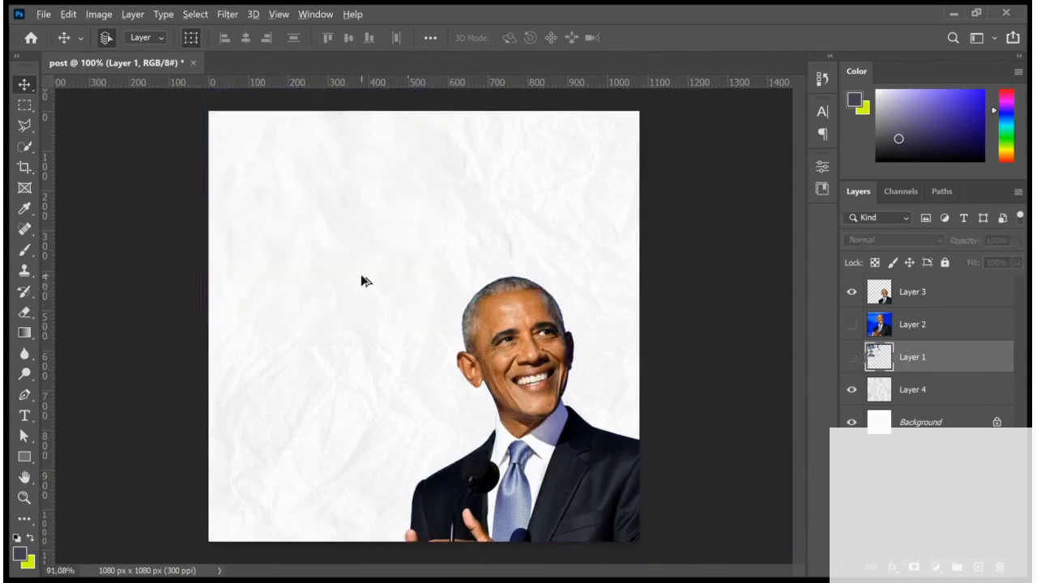
pyautogui.scroll(-3, 364, 280)
pyautogui.click(723, 353)
pyautogui.scroll(2, 410, 354)
pyautogui.scroll(-3, 381, 340)
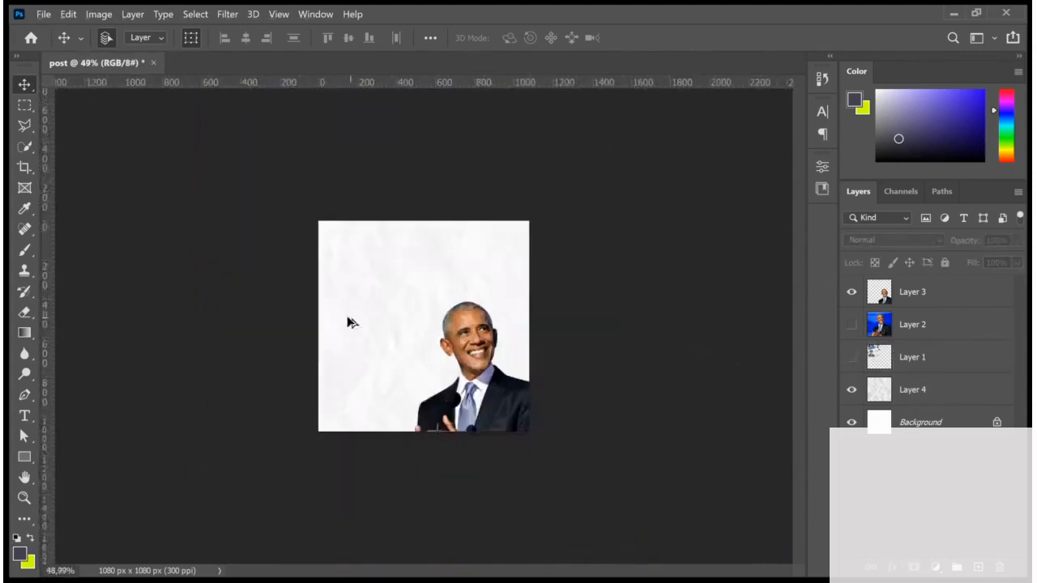
# Step: Add the title "BARACK OBAMA" in Montserrat Regular 12 pt on the empty paper area, split over two lines
pyautogui.scroll(2, 347, 322)
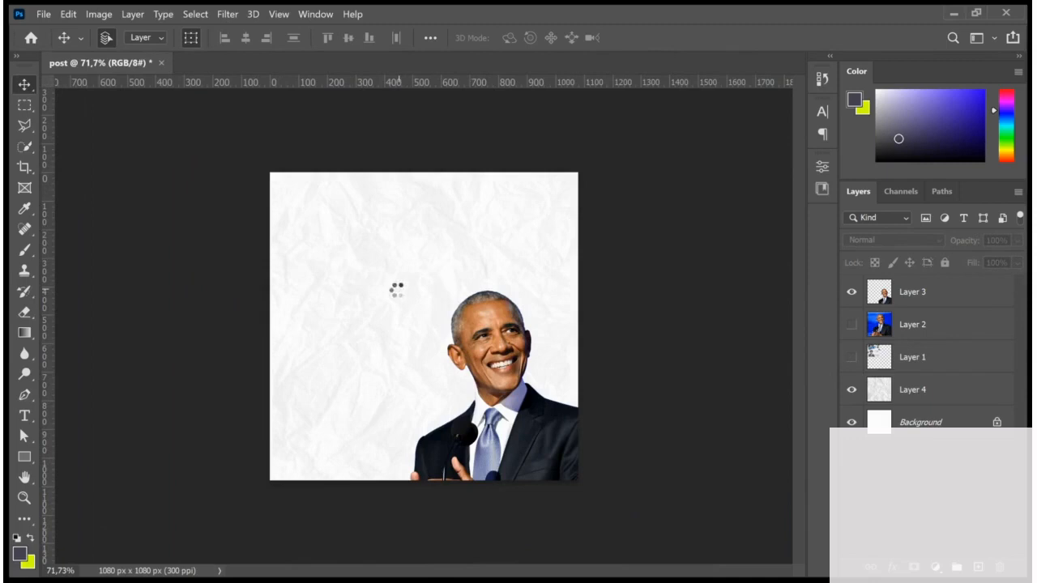
pyautogui.press('t')
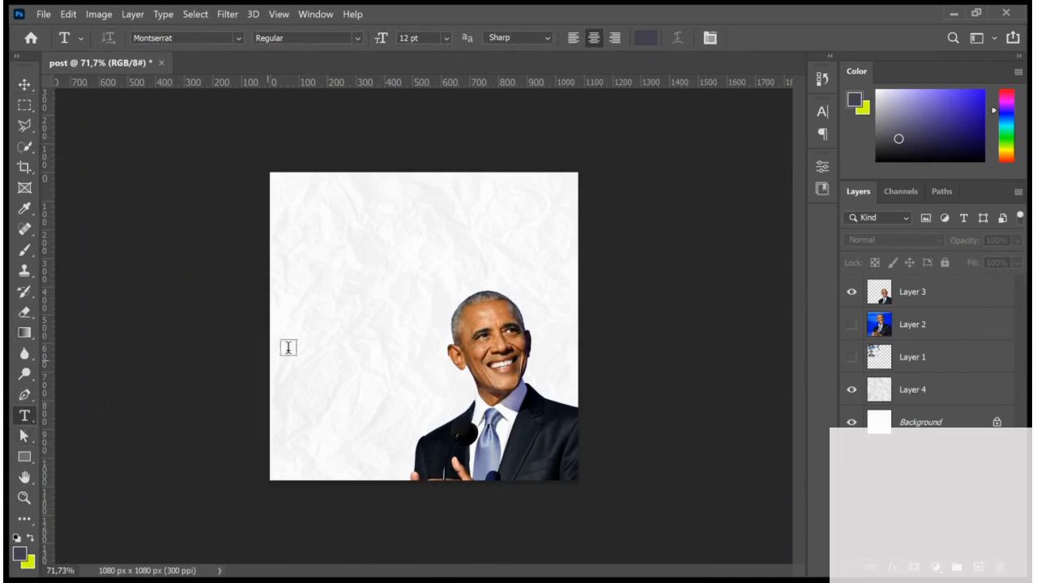
pyautogui.click(360, 267)
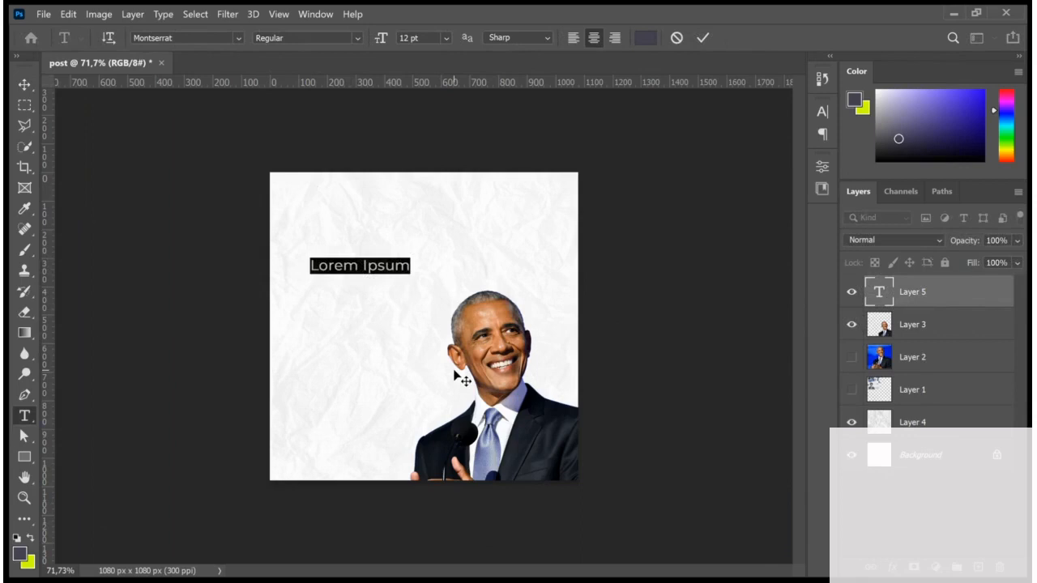
pyautogui.write('BARAC')
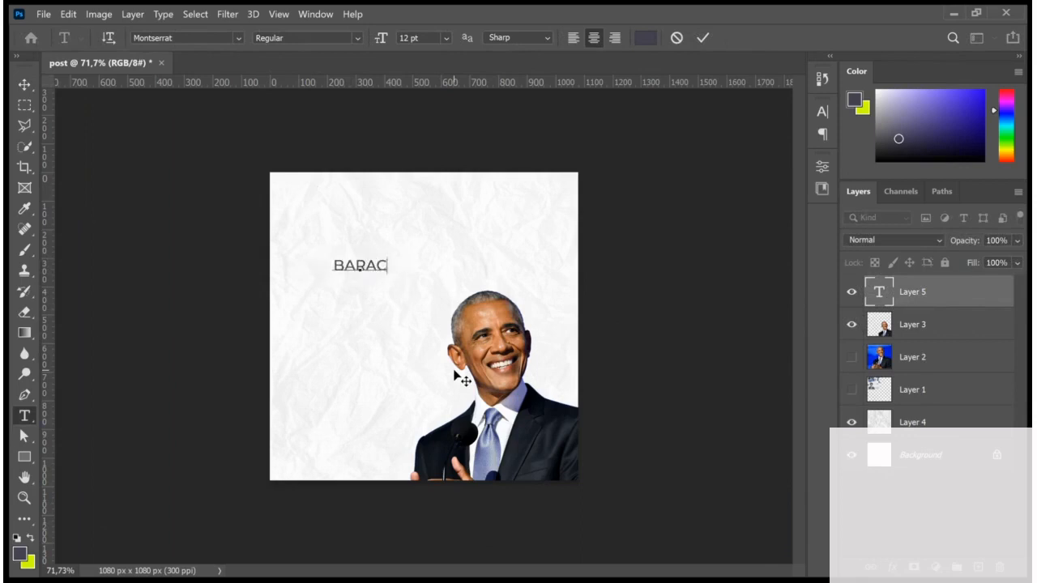
pyautogui.write('K OBAMA')
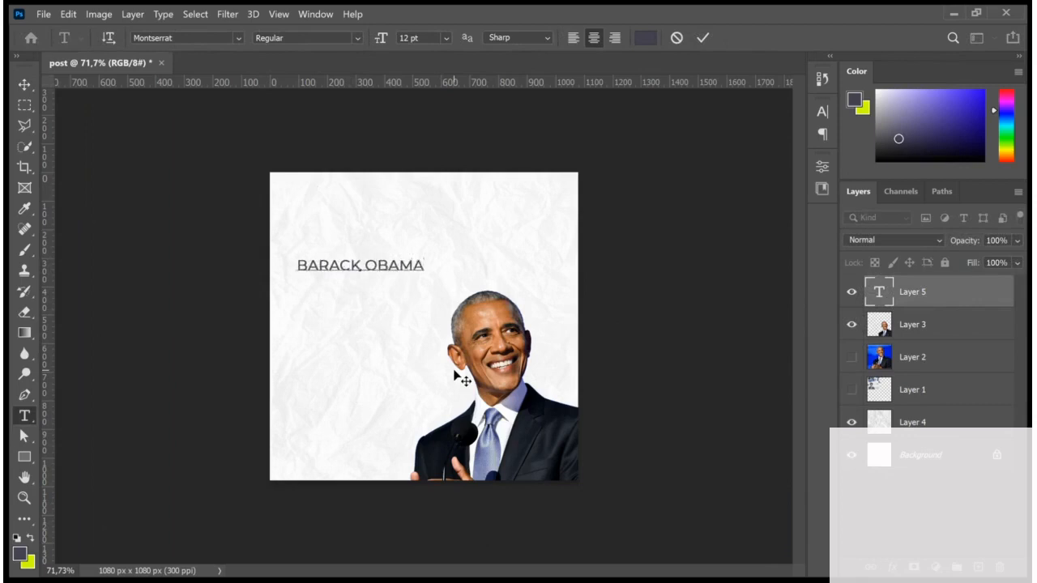
pyautogui.click(365, 266)
pyautogui.press('Return')
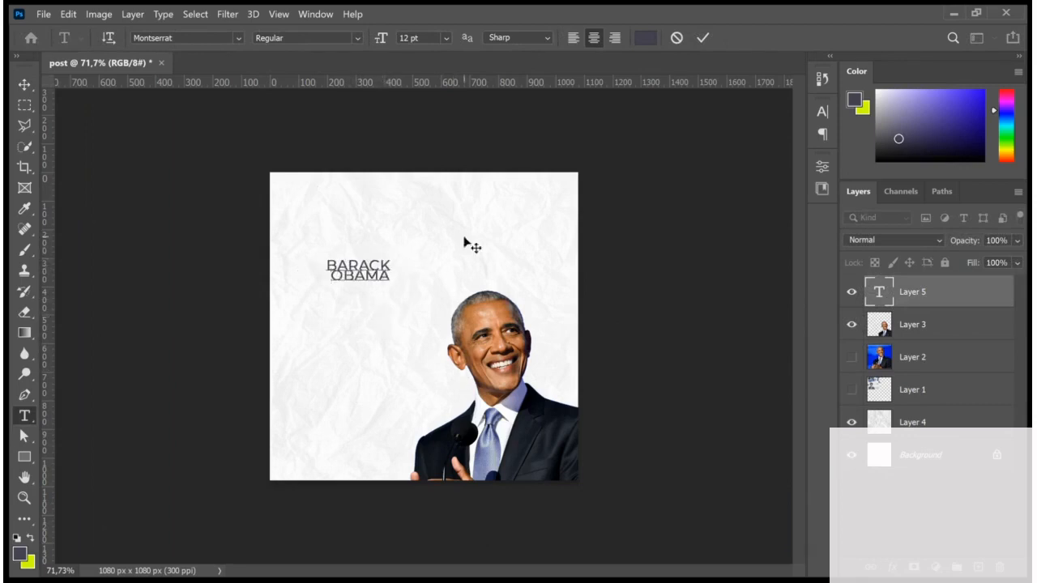
pyautogui.click(703, 37)
# Step: Move the title nearer to the portrait's head and format it as left-aligned Bebas Neue Regular
pyautogui.scroll(2, 477, 386)
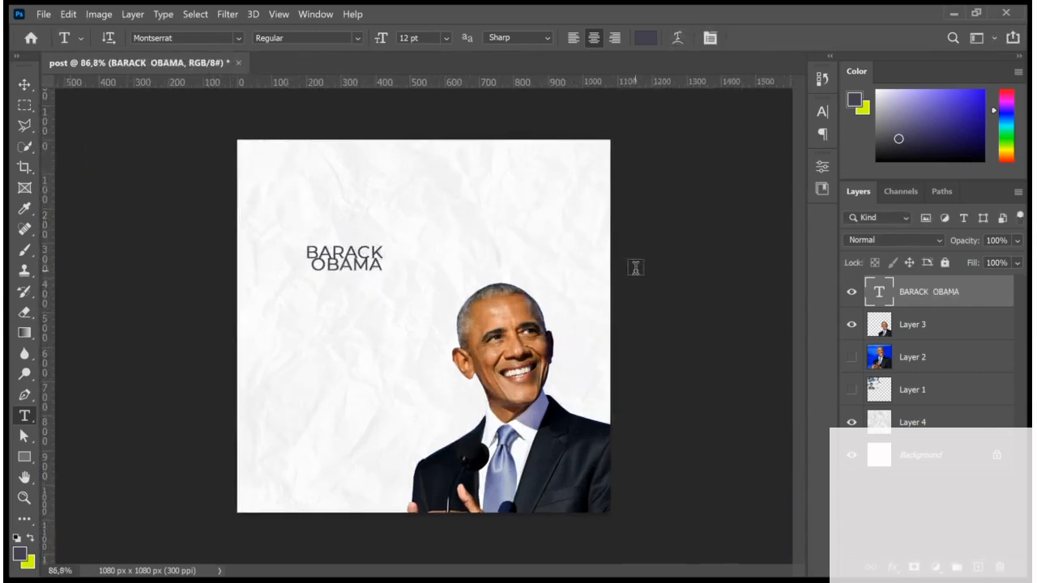
pyautogui.press('v')
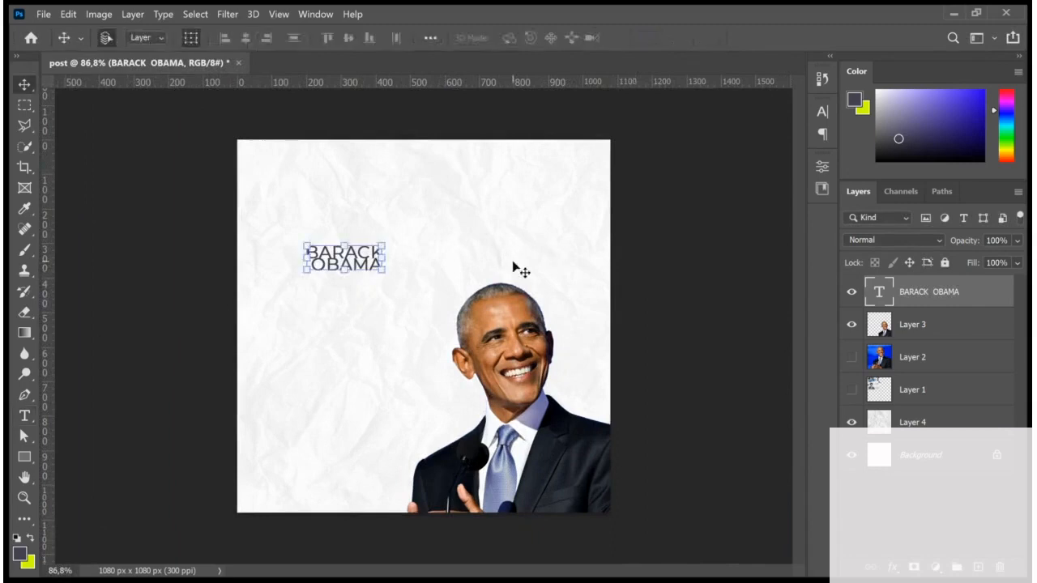
pyautogui.moveTo(357, 269); pyautogui.dragTo(418, 295)
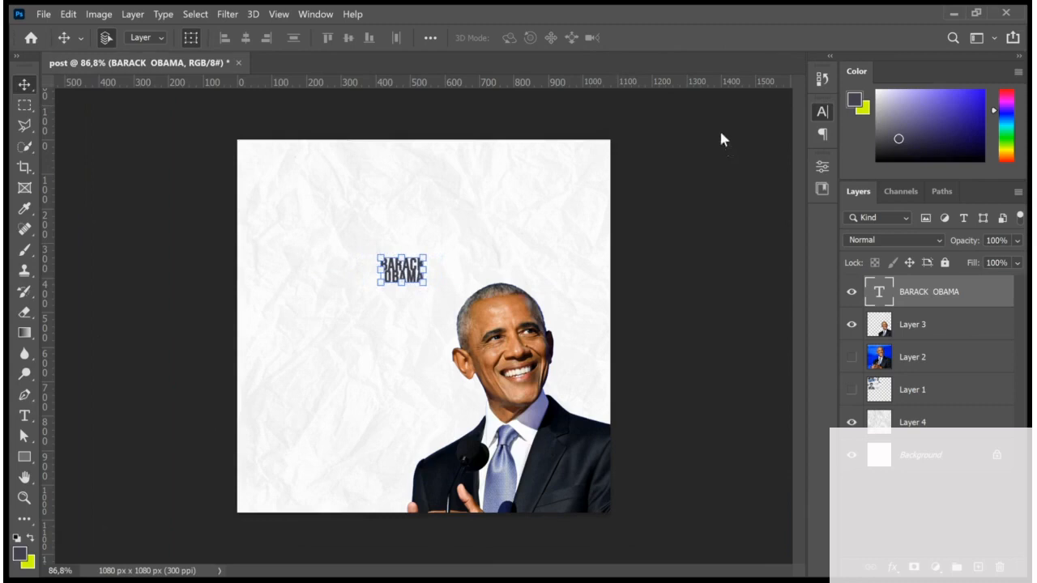
pyautogui.scroll(3, 400, 273)
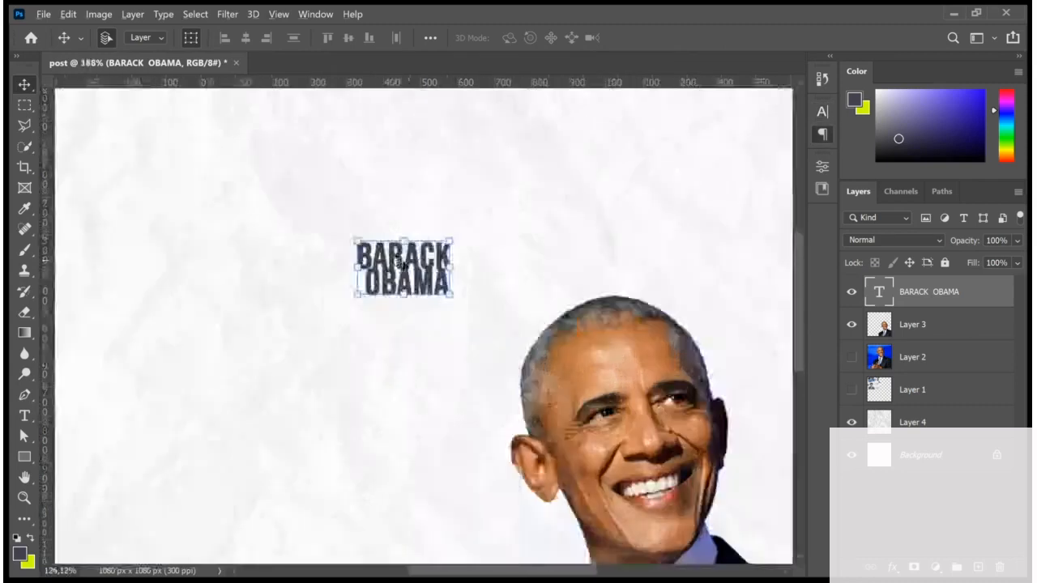
pyautogui.click(656, 134)
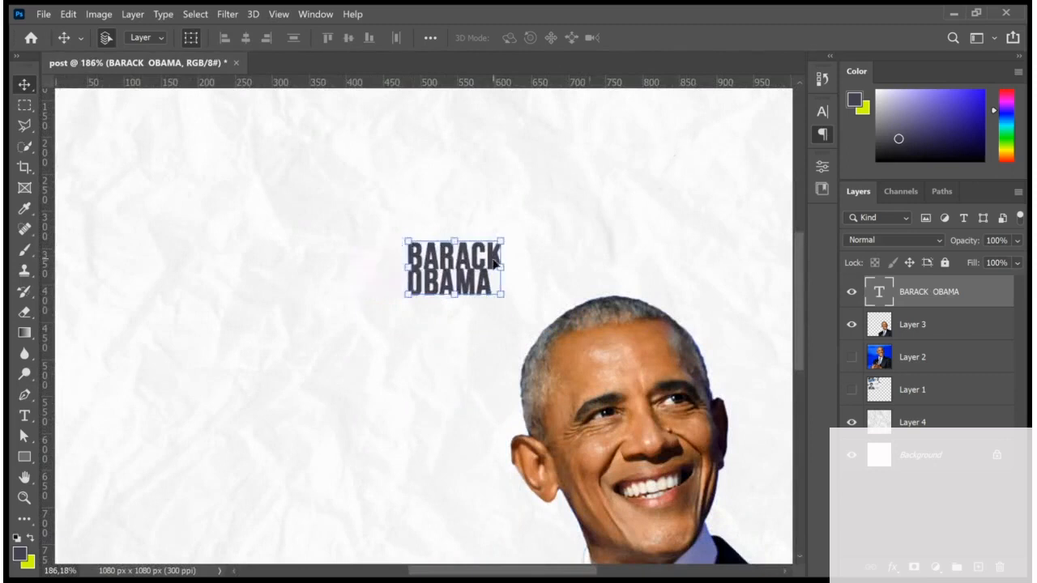
# Step: Enlarge the title's font size to 46 pt
pyautogui.scroll(-2, 442, 292)
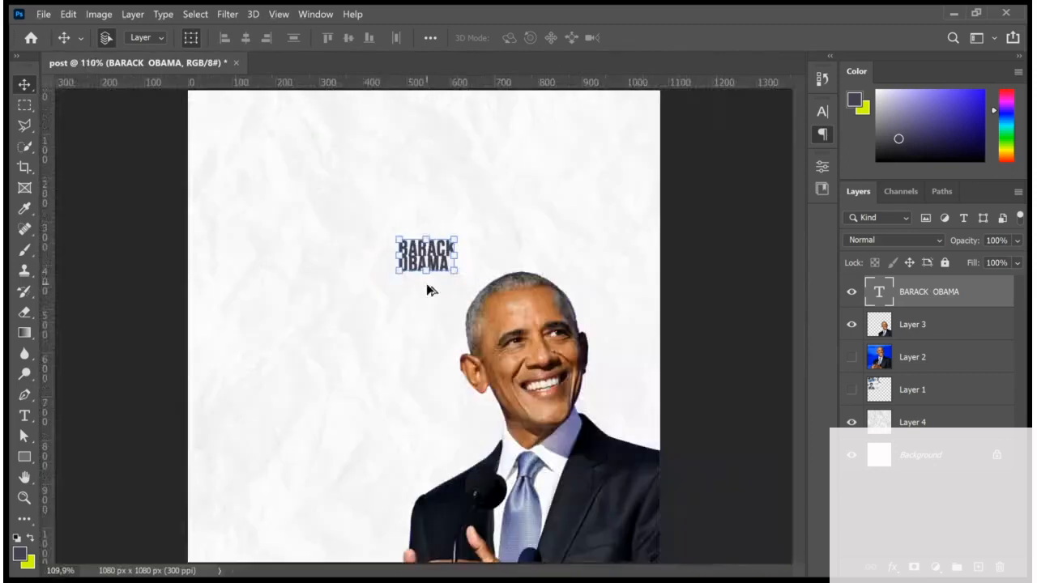
pyautogui.click(668, 105)
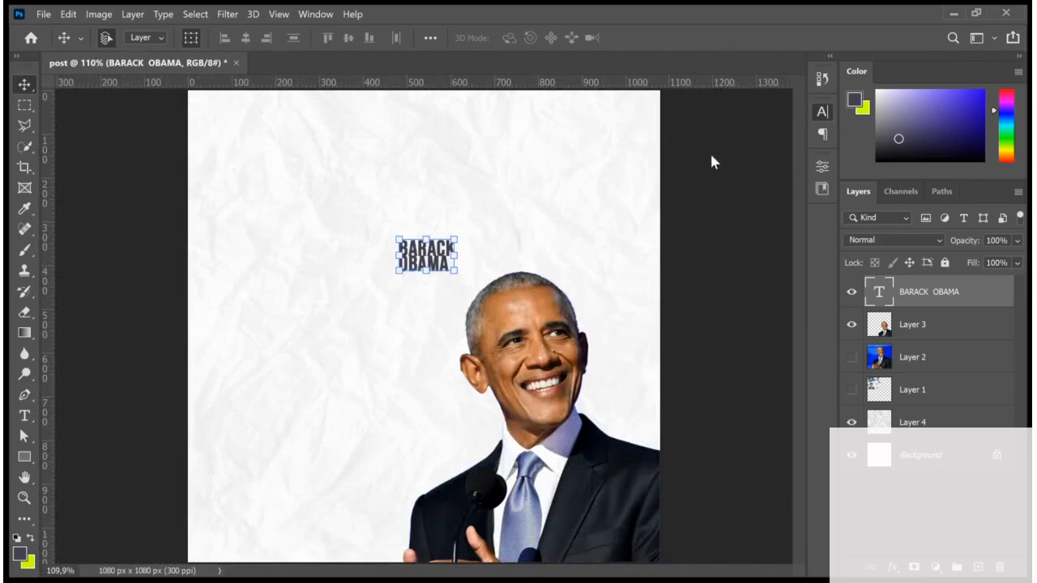
pyautogui.click(691, 281)
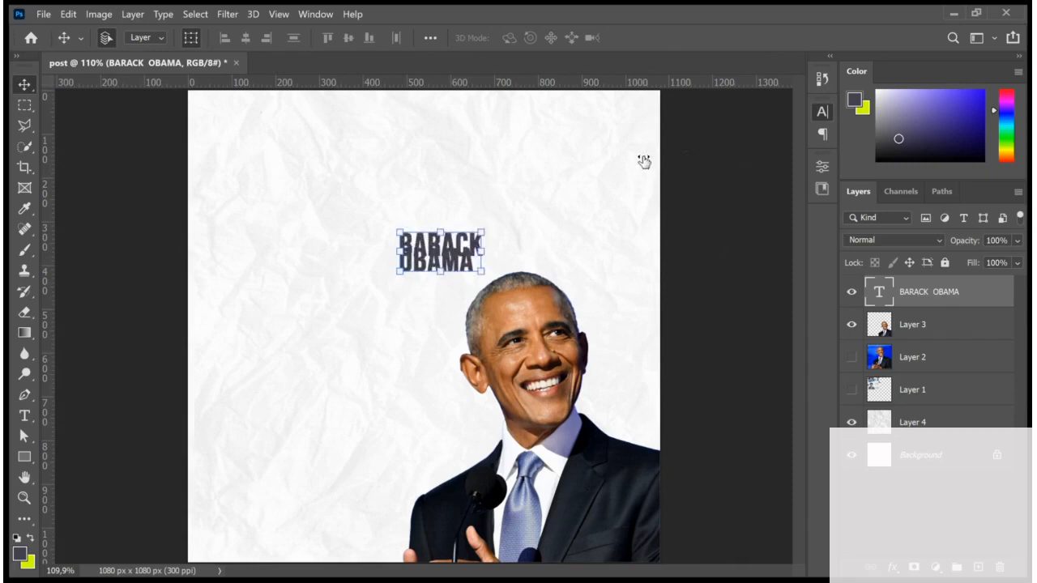
pyautogui.moveTo(643, 162); pyautogui.dragTo(664, 158)
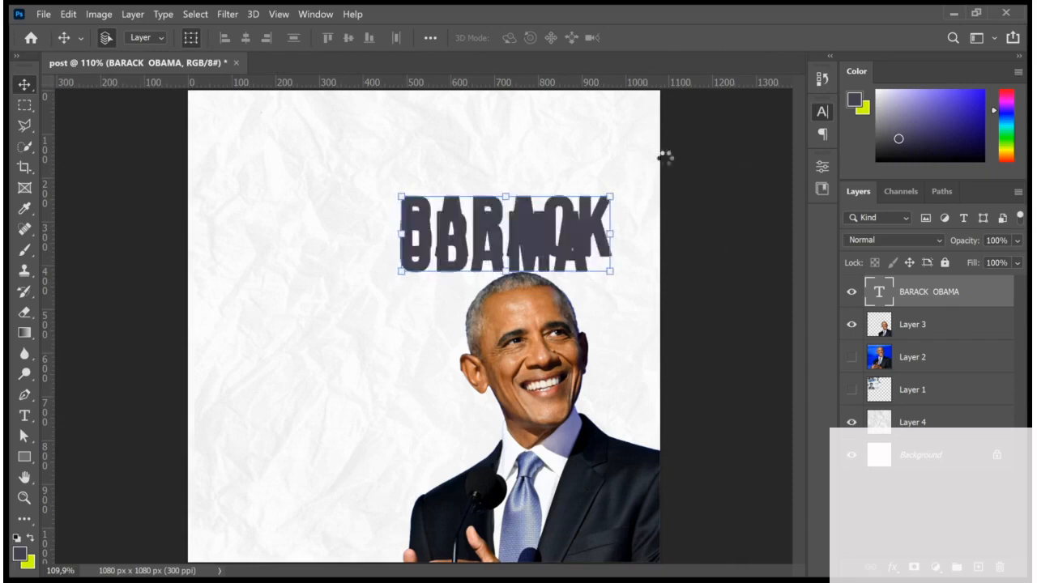
# Step: Move the title to the canvas's upper-left area and adjust its leading so the two lines sit close without overlapping
pyautogui.click(786, 168)
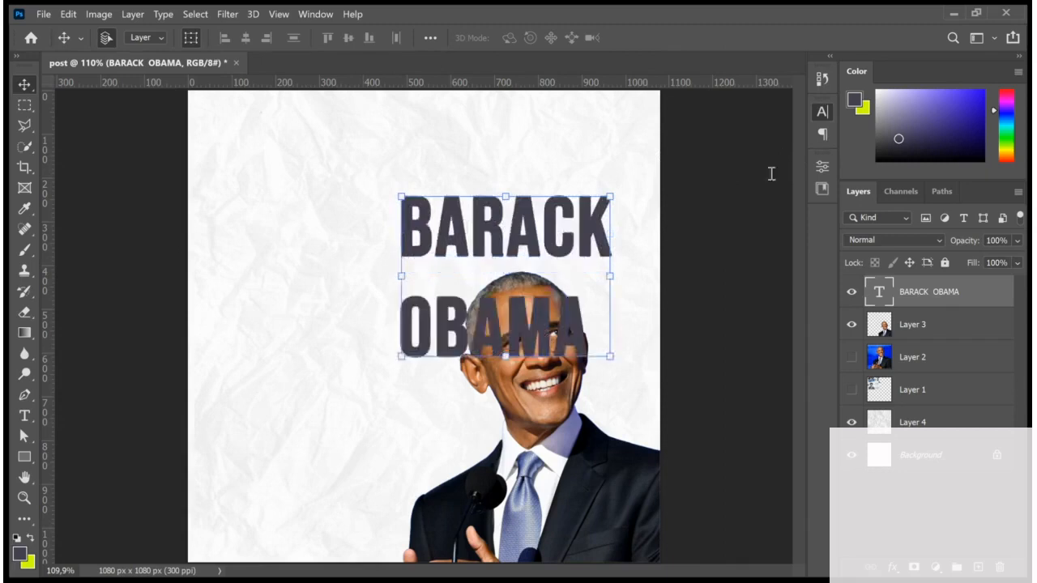
pyautogui.moveTo(558, 249); pyautogui.dragTo(397, 190)
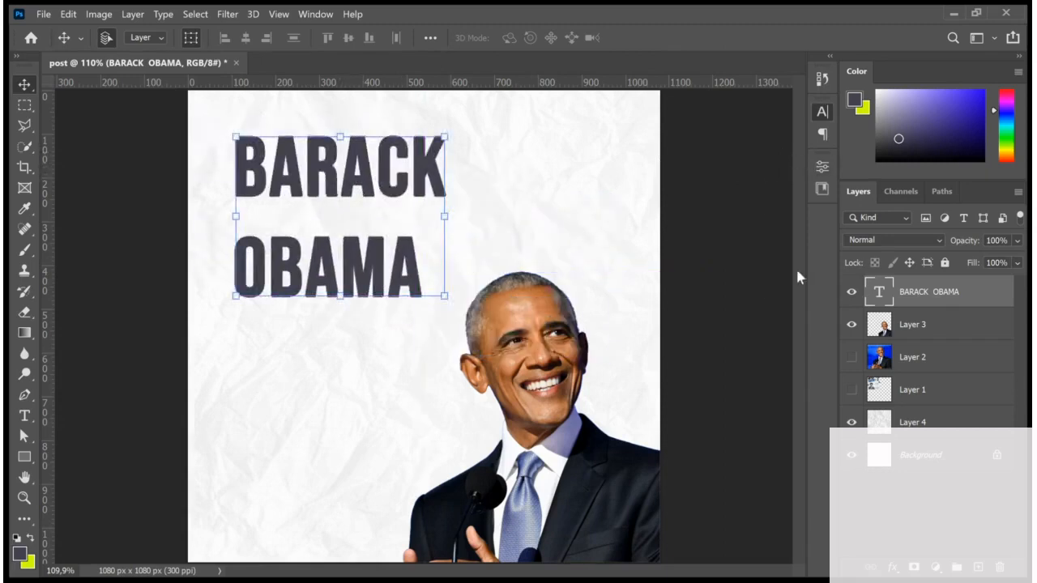
pyautogui.click(781, 289)
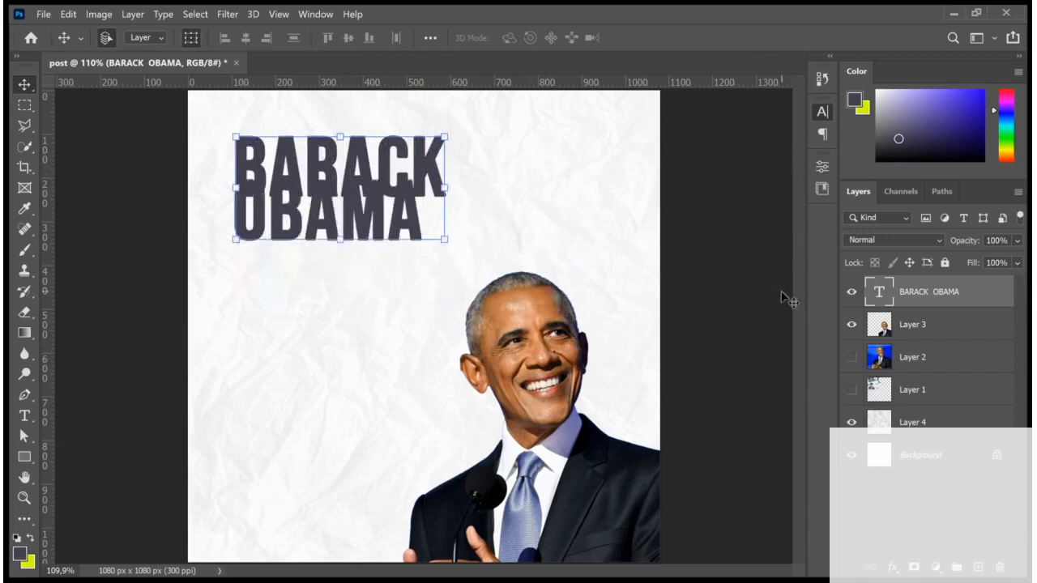
pyautogui.click(769, 333)
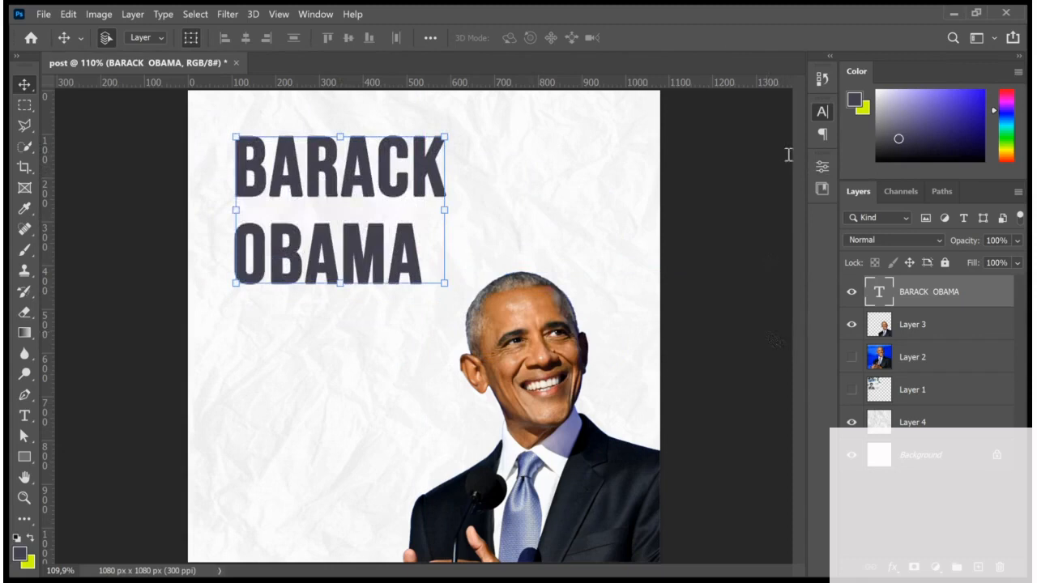
pyautogui.click(782, 327)
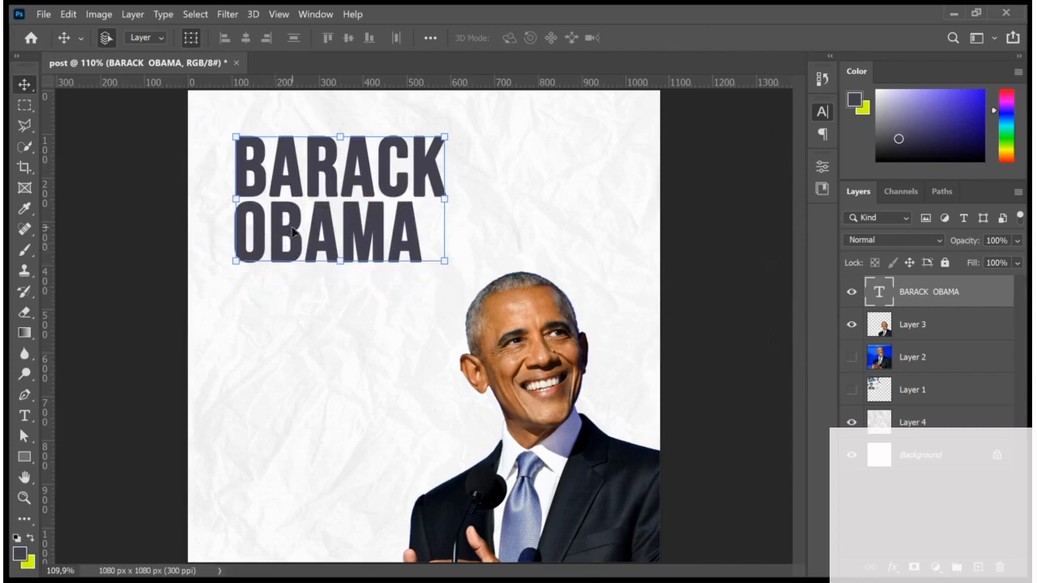
# Step: Move the title to the canvas's lower-left area, show the reference poster, and shift it fully into the canvas to examine its title
pyautogui.scroll(-5, 402, 265)
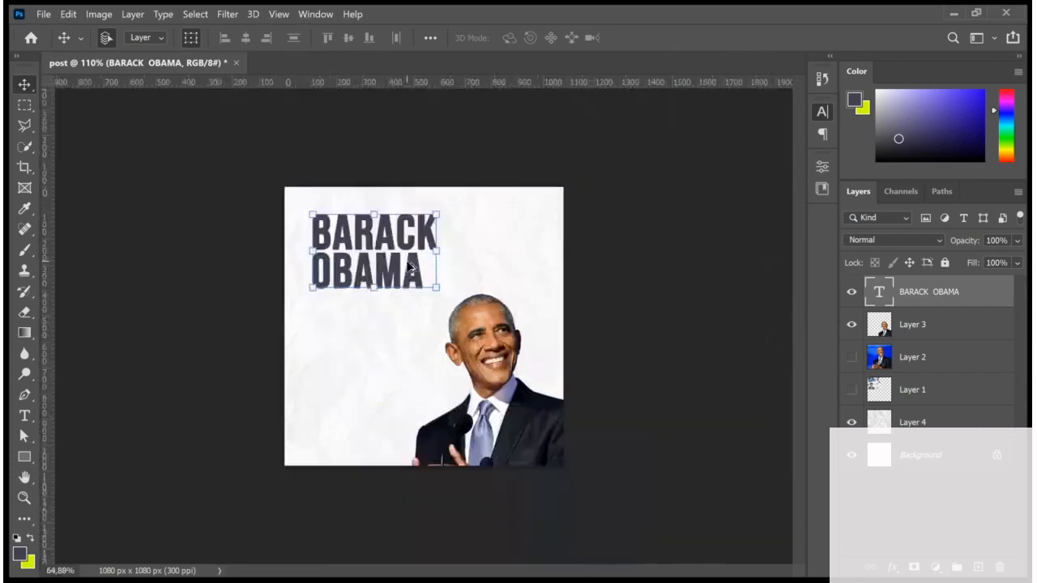
pyautogui.scroll(3, 411, 268)
pyautogui.moveTo(391, 209); pyautogui.dragTo(375, 393)
pyautogui.click(851, 417)
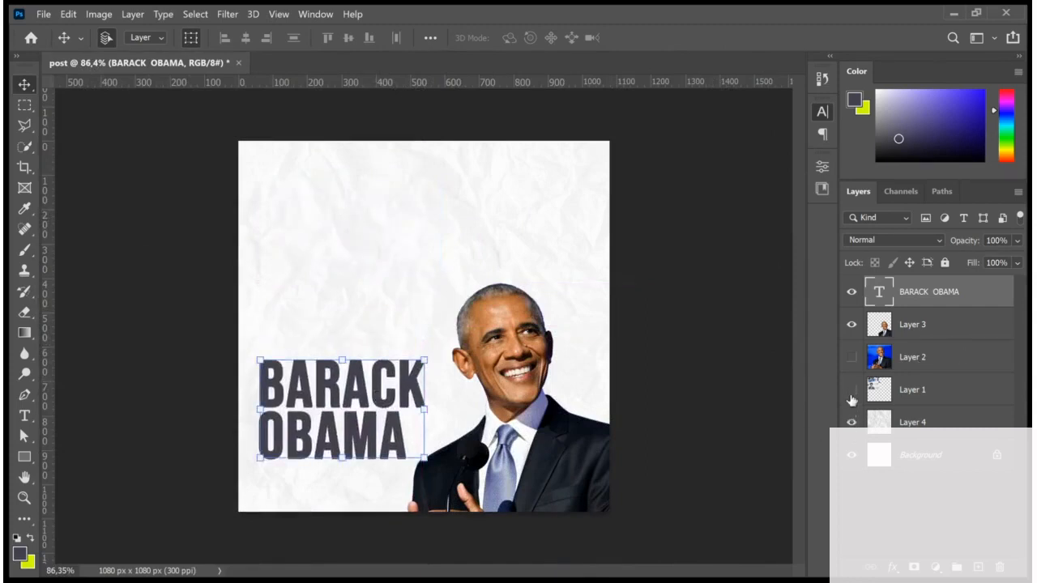
pyautogui.click(851, 391)
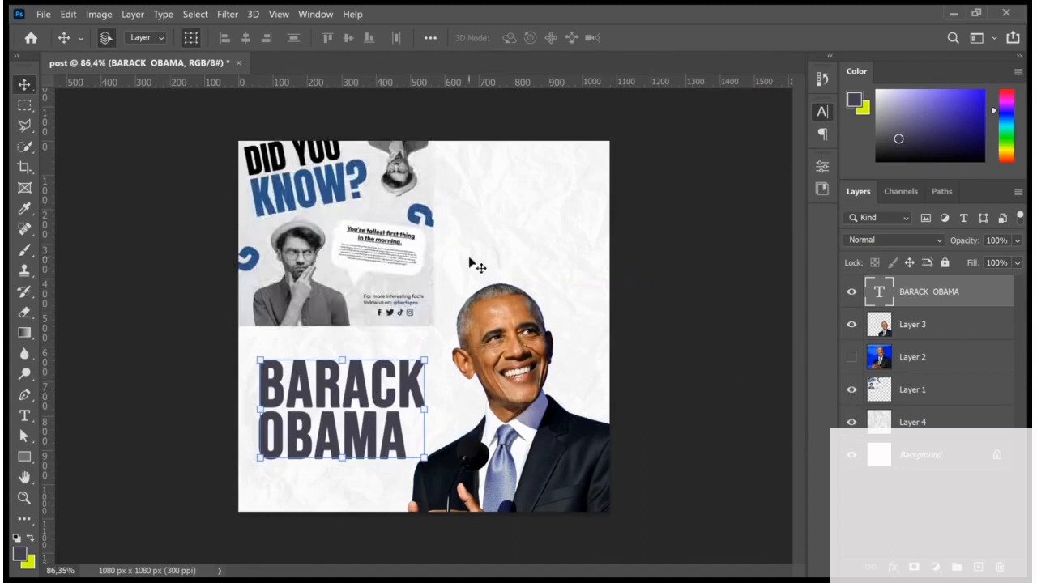
pyautogui.moveTo(372, 215); pyautogui.dragTo(378, 231)
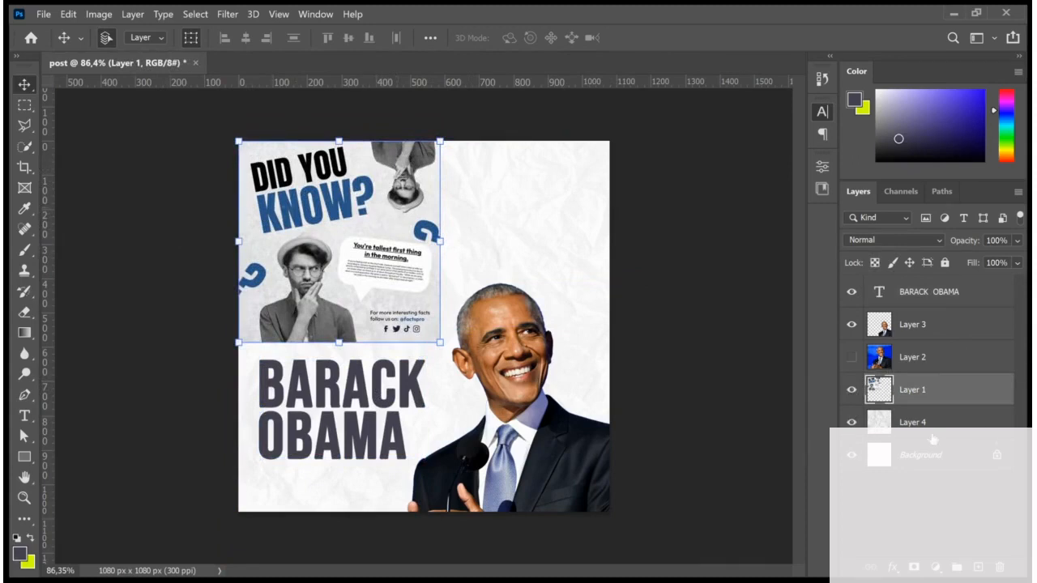
# Step: Hide the reference poster and move the title back to the canvas's upper-left area
pyautogui.click(852, 390)
pyautogui.click(385, 415)
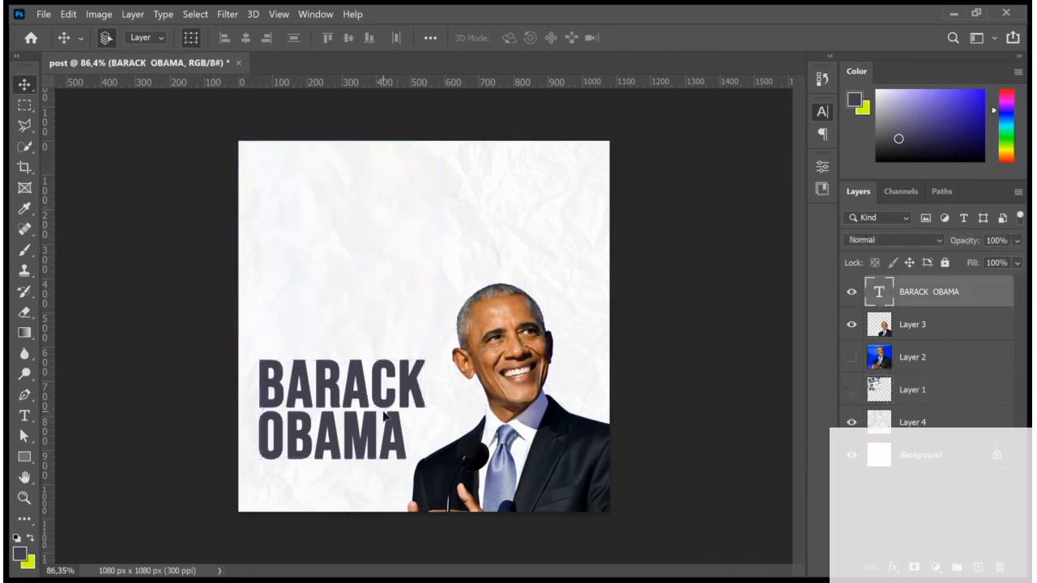
pyautogui.moveTo(385, 415); pyautogui.dragTo(381, 220)
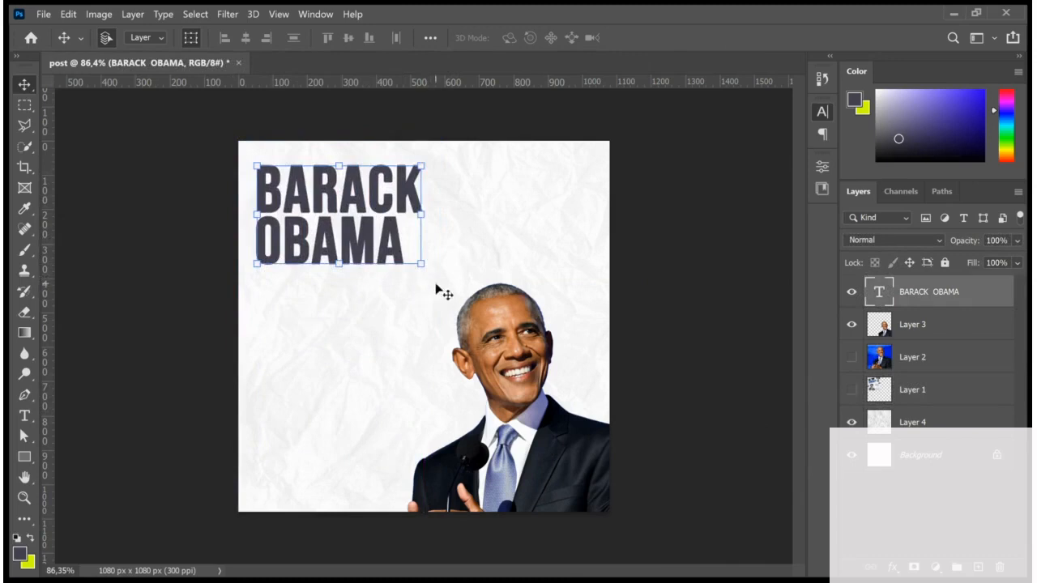
pyautogui.moveTo(421, 264); pyautogui.dragTo(442, 268)
pyautogui.hotkey('ctrl', 'z')
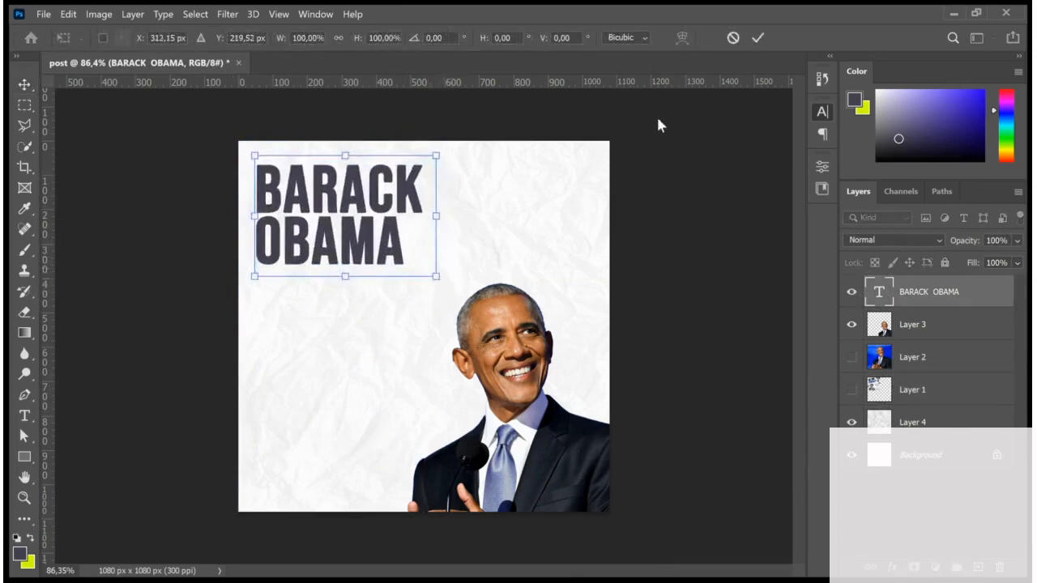
pyautogui.click(757, 38)
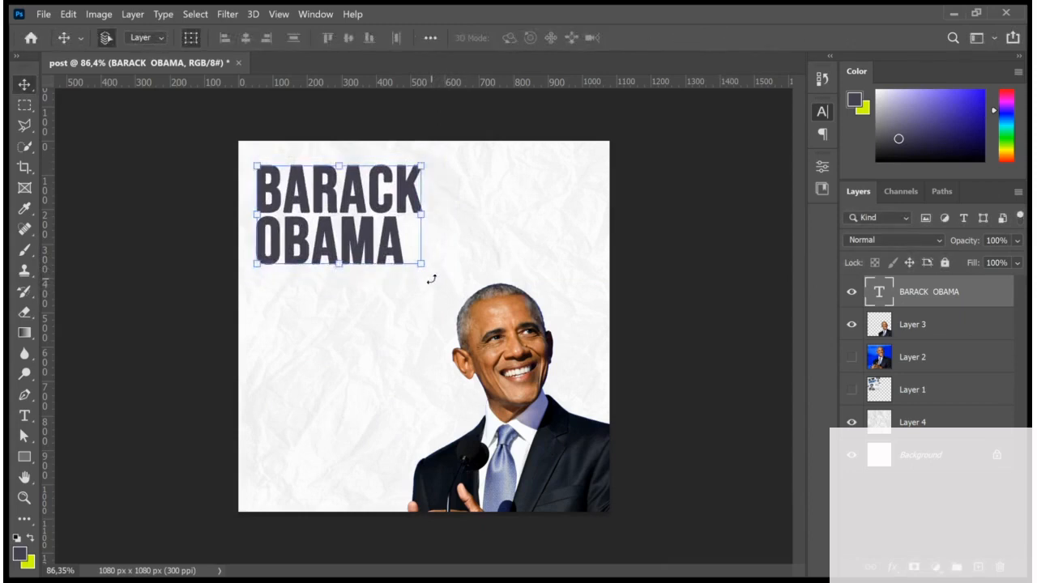
# Step: Rotate the title about 16° counter-clockwise and apply the transform
pyautogui.hotkey('ctrl', 't')
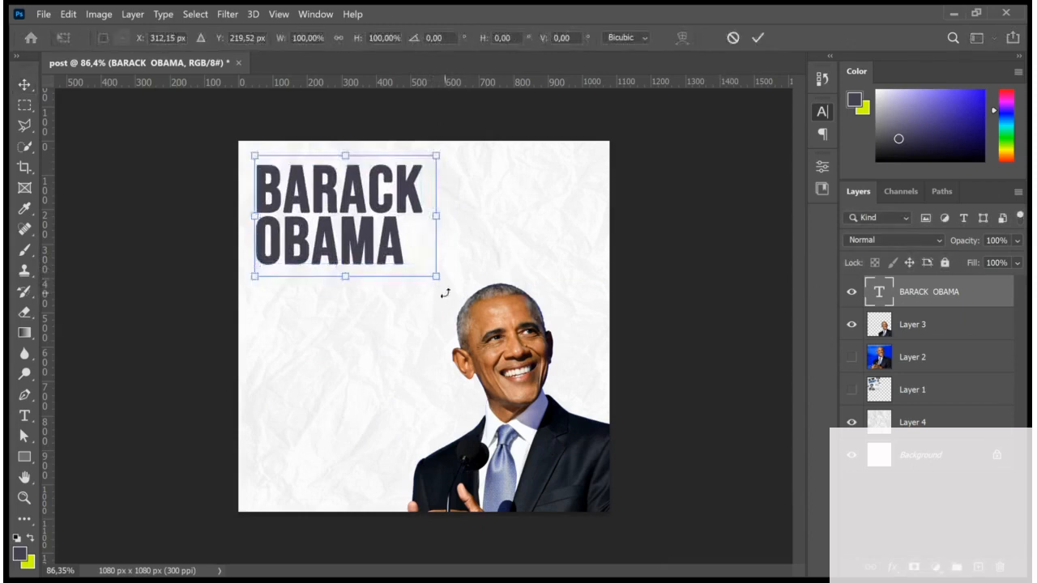
pyautogui.moveTo(446, 292); pyautogui.dragTo(470, 266)
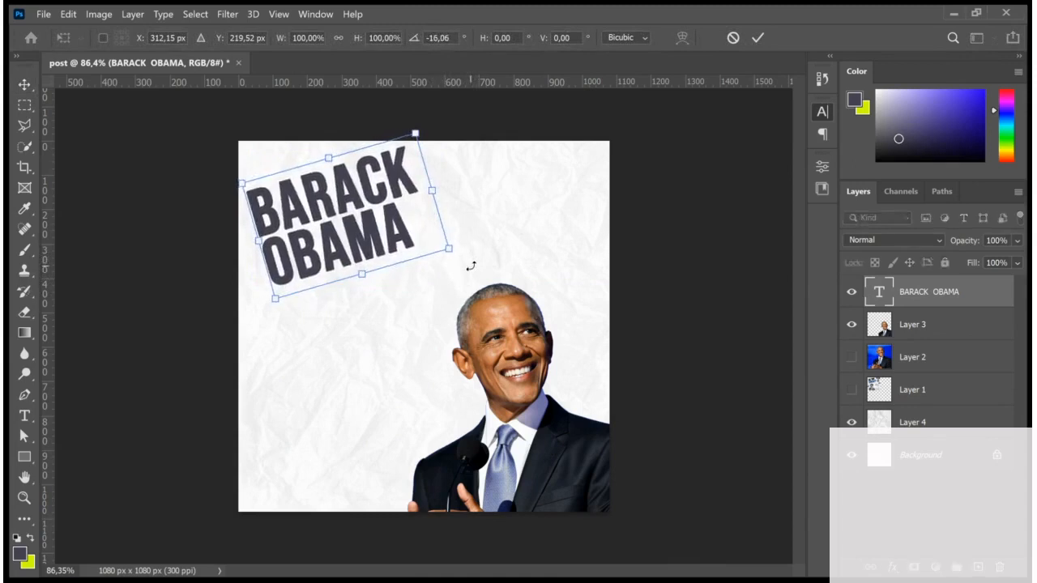
pyautogui.click(758, 37)
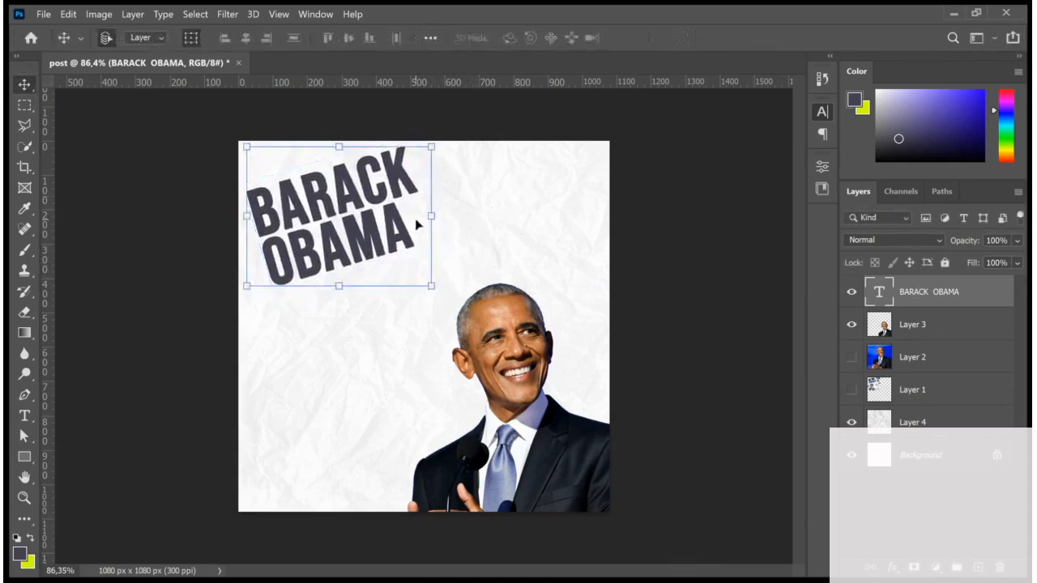
# Step: Append "!!" after OBAMA in the title's second line and commit the text edit
pyautogui.doubleClick(413, 232)
pyautogui.click(413, 227)
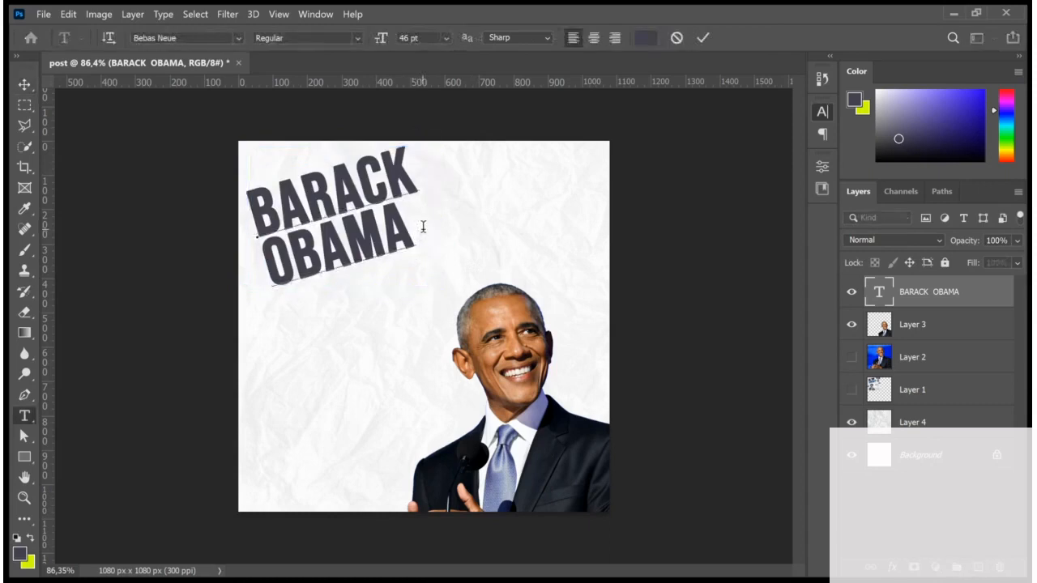
pyautogui.write('!!')
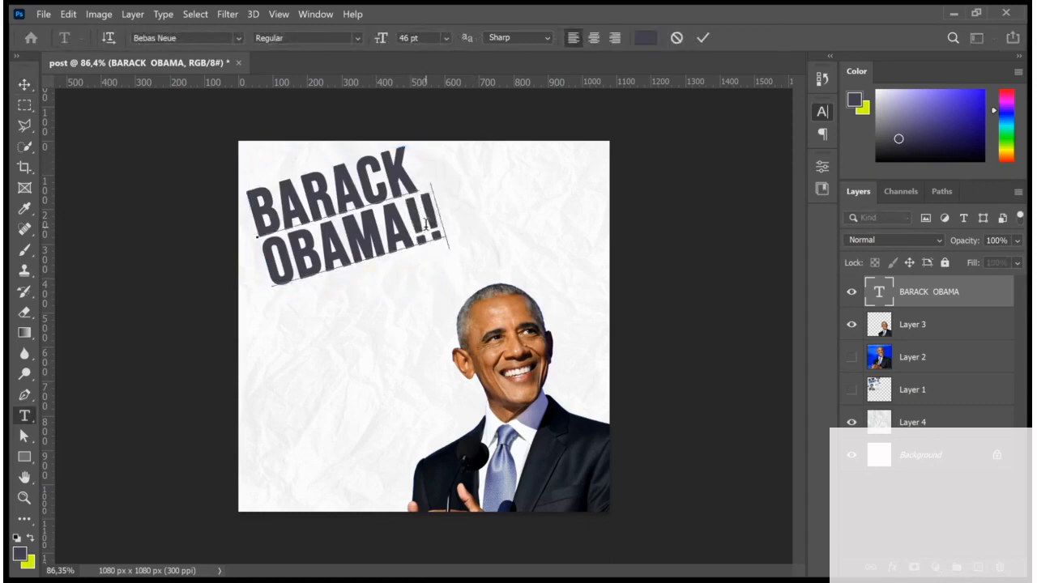
pyautogui.click(701, 39)
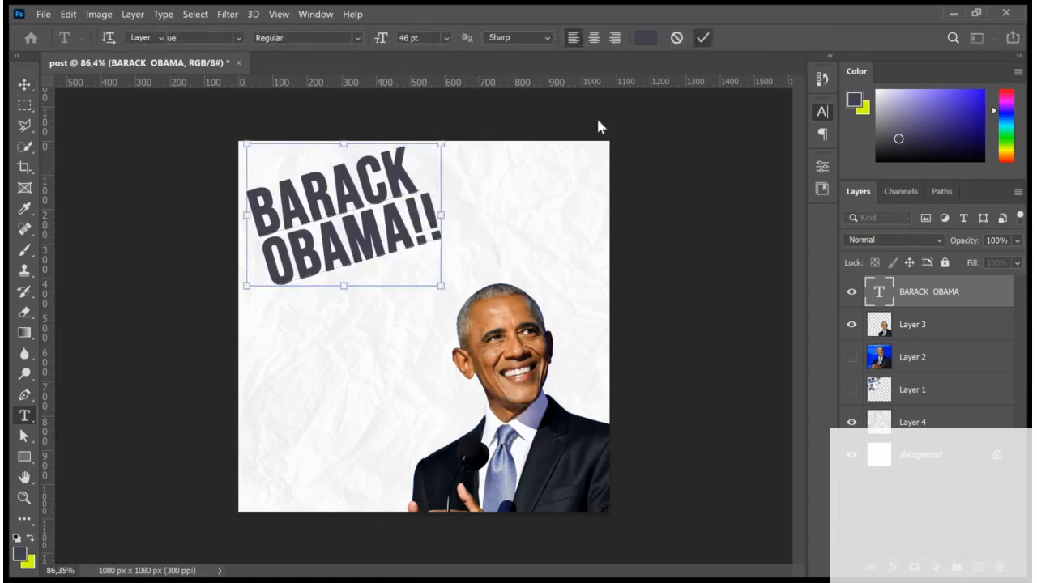
# Step: Shift the tilted title slightly down and to the right, and select the portrait layer
pyautogui.press('v')
pyautogui.moveTo(340, 182); pyautogui.dragTo(335, 208)
pyautogui.click(563, 457)
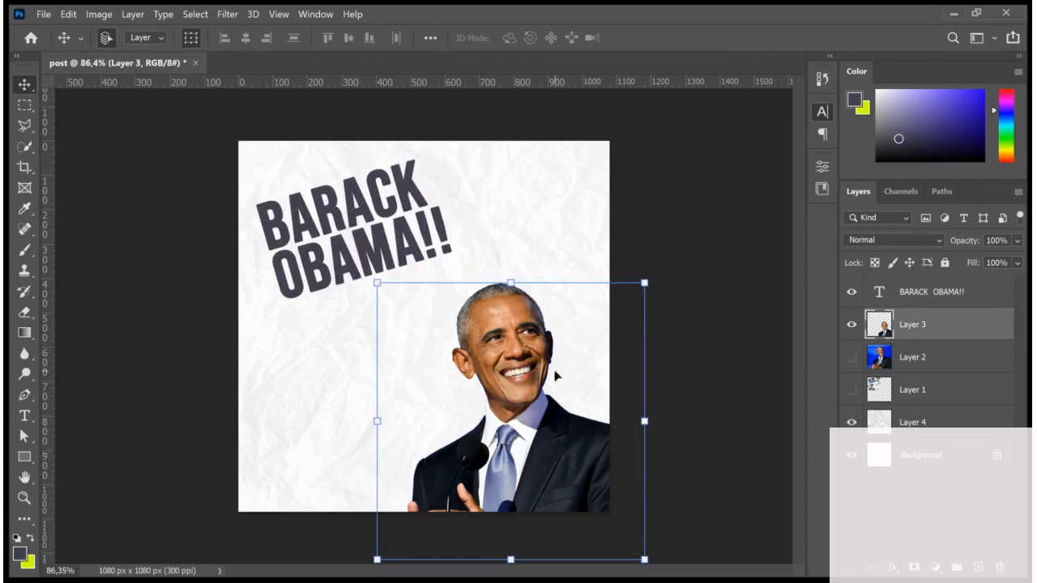
# Step: Flip the portrait horizontally, shift it slightly to the right, and apply the transform
pyautogui.click(763, 370)
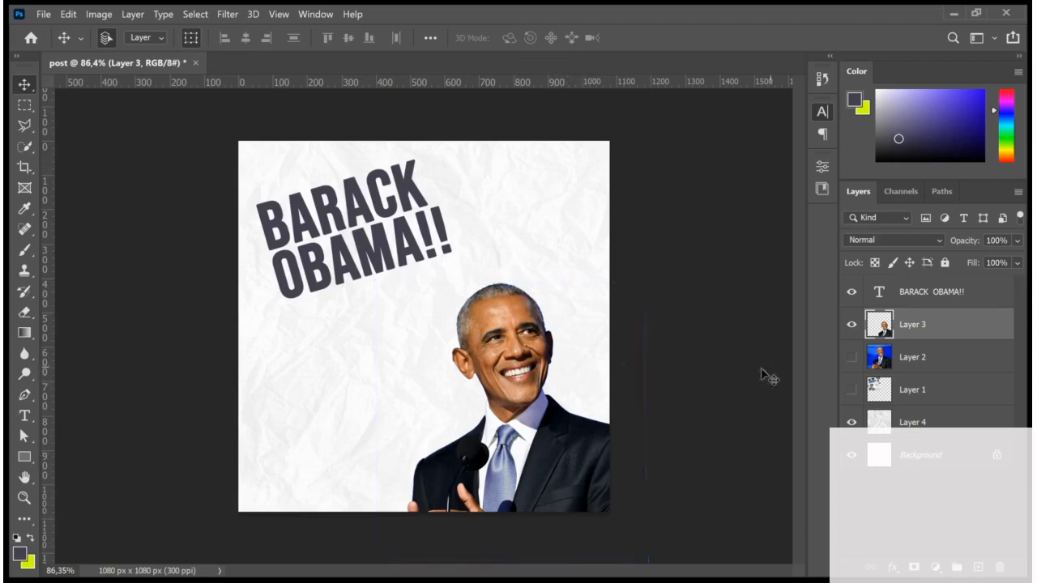
pyautogui.click(553, 415)
pyautogui.moveTo(611, 412)
pyautogui.mouseDown()
pyautogui.moveTo(620, 417)
pyautogui.moveTo(607, 413)
pyautogui.mouseUp()
pyautogui.hotkey('ctrl', 't')
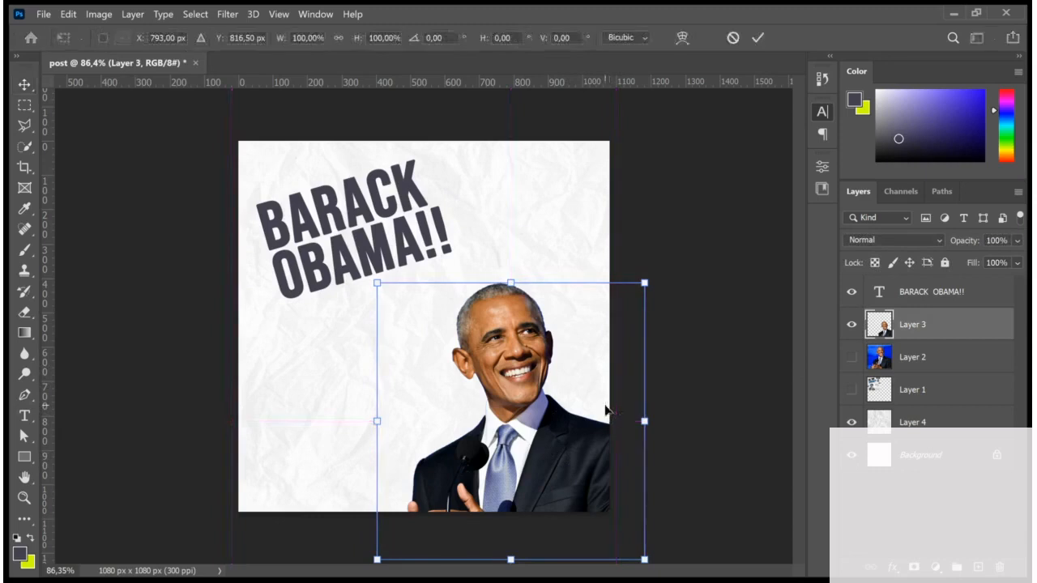
pyautogui.click(552, 335)
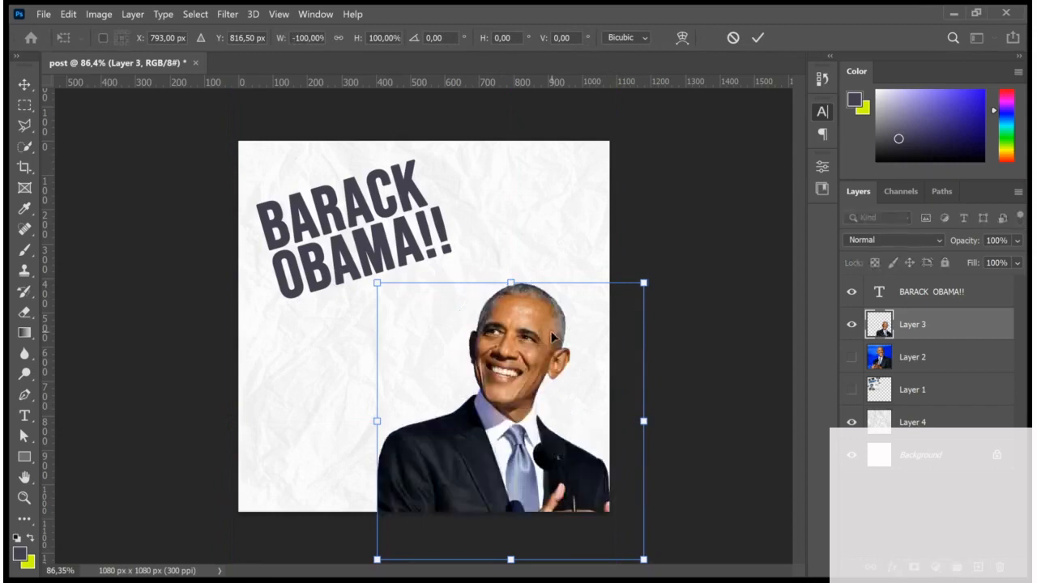
pyautogui.moveTo(512, 414); pyautogui.dragTo(528, 415)
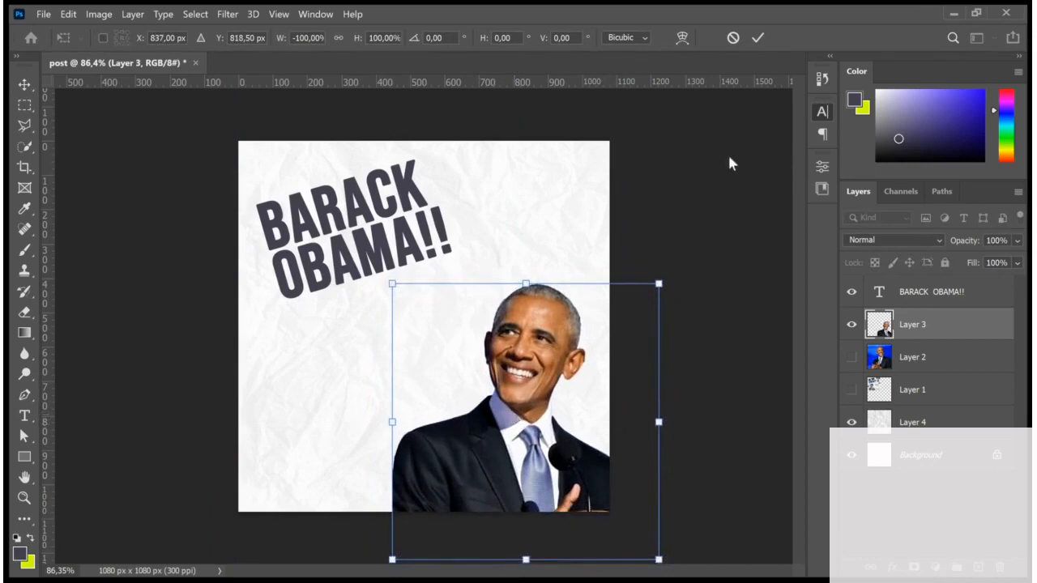
pyautogui.press('Return')
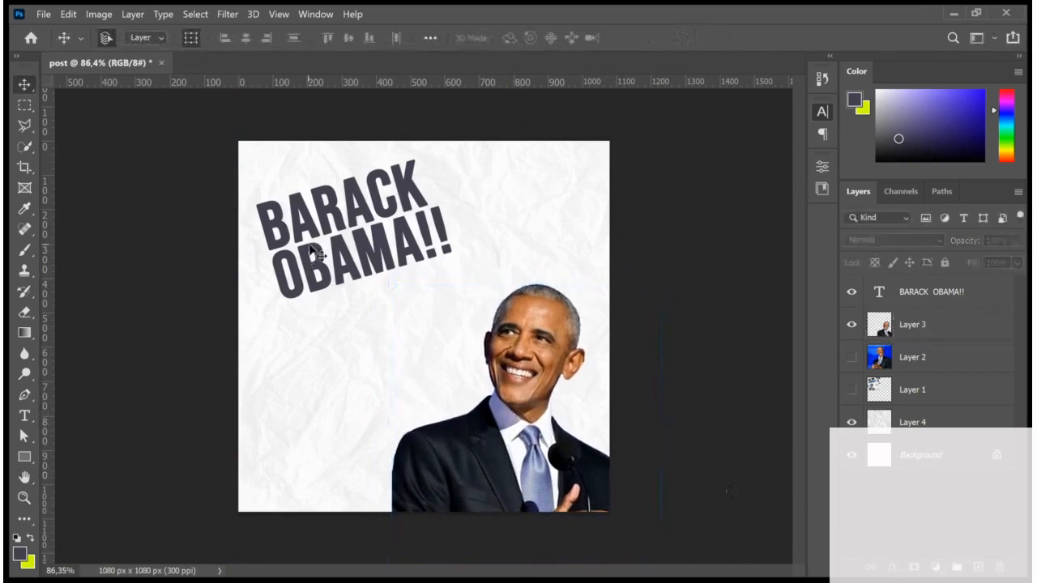
# Step: Move the tilted title down and slightly to the right, closer to the portrait's head
pyautogui.moveTo(307, 253); pyautogui.dragTo(308, 277)
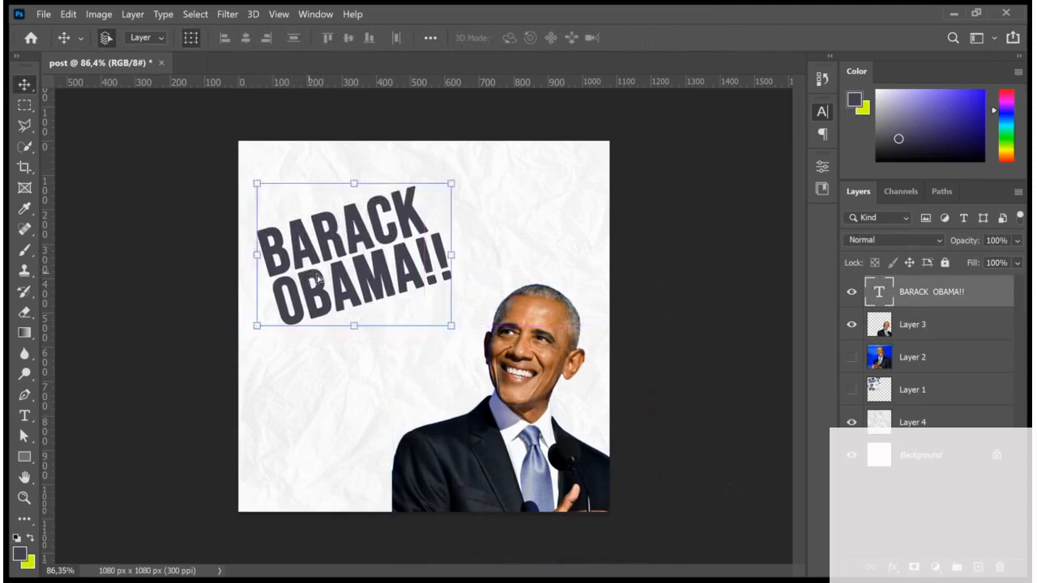
pyautogui.scroll(-2, 616, 405)
pyautogui.click(640, 394)
pyautogui.scroll(2, 435, 308)
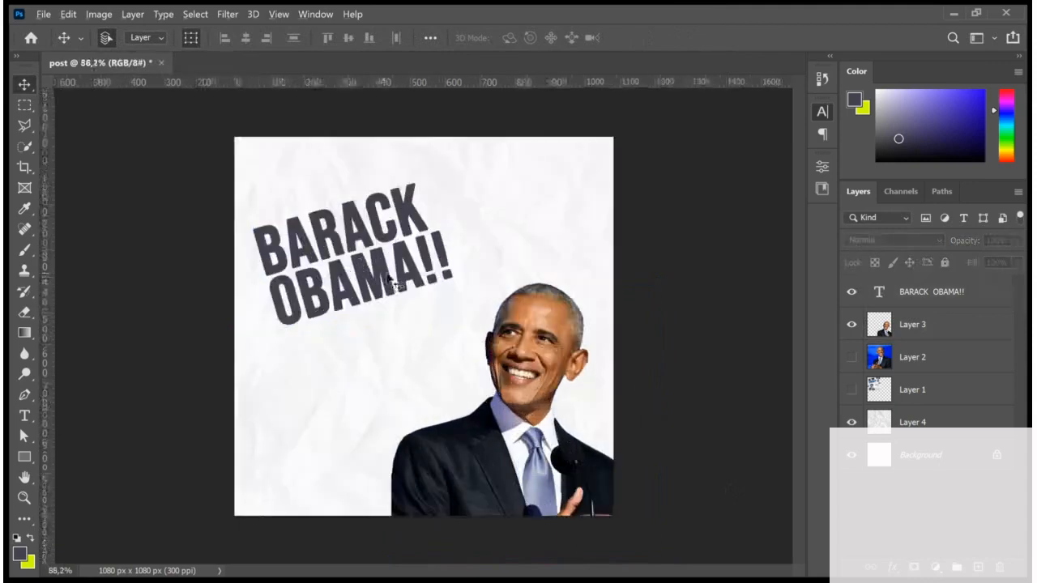
pyautogui.moveTo(387, 276); pyautogui.dragTo(404, 306)
pyautogui.scroll(-1, 531, 358)
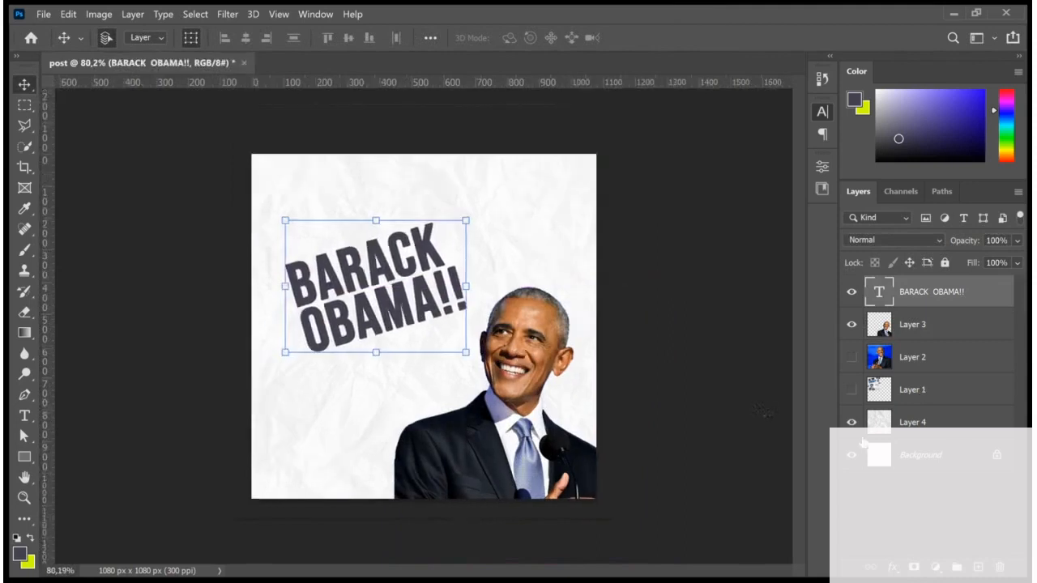
# Step: Show the reference poster for comparison, hide it again, and nudge the portrait slightly right and down
pyautogui.click(852, 392)
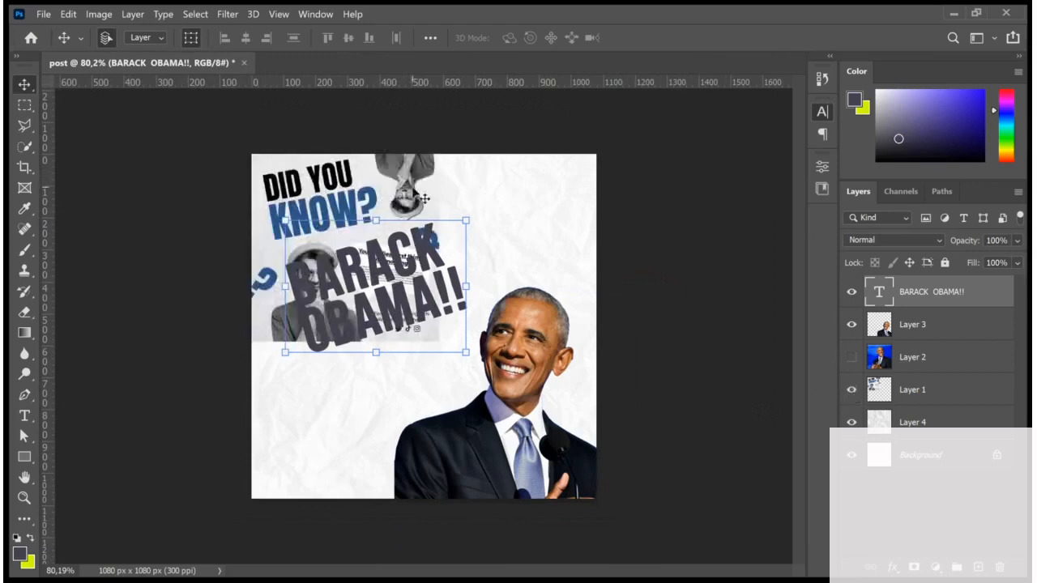
pyautogui.click(852, 395)
pyautogui.click(516, 447)
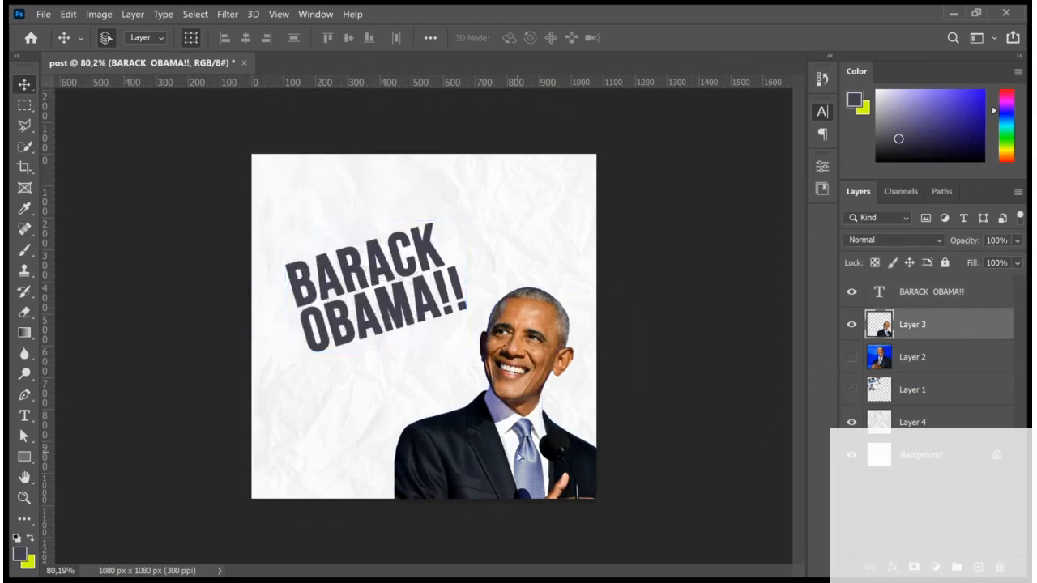
pyautogui.moveTo(496, 448); pyautogui.dragTo(499, 451)
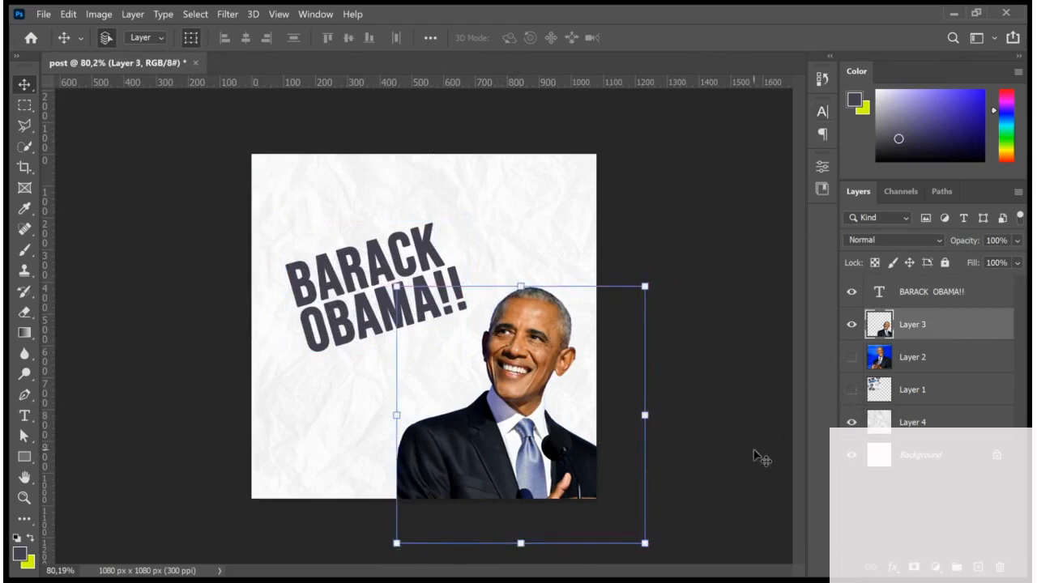
# Step: Place a duplicate of the portrait in the canvas's upper-left area and scale it down to about 63%
pyautogui.hotkey('ctrl', 'j')
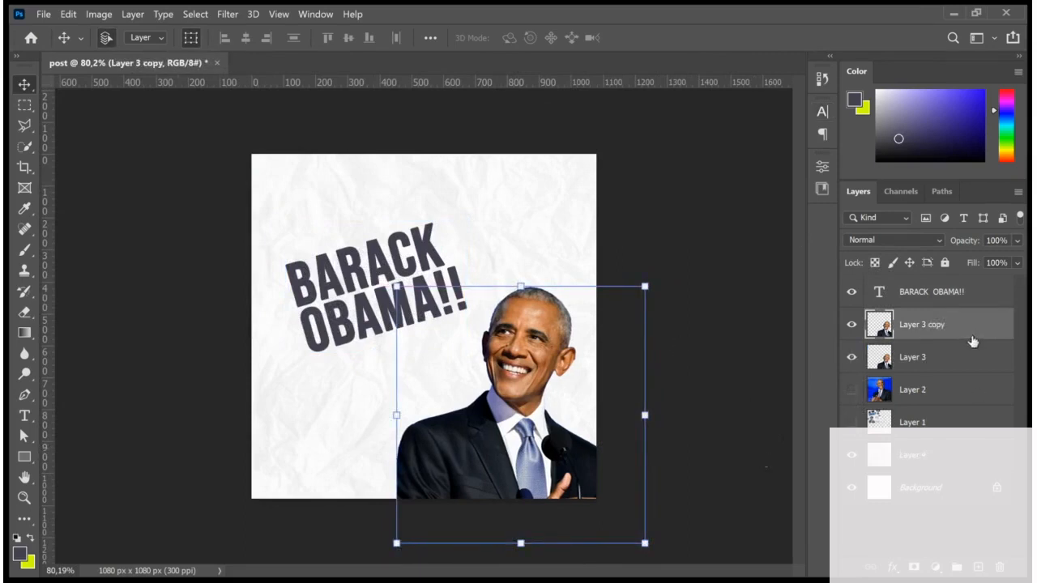
pyautogui.hotkey('ctrl', 'z')
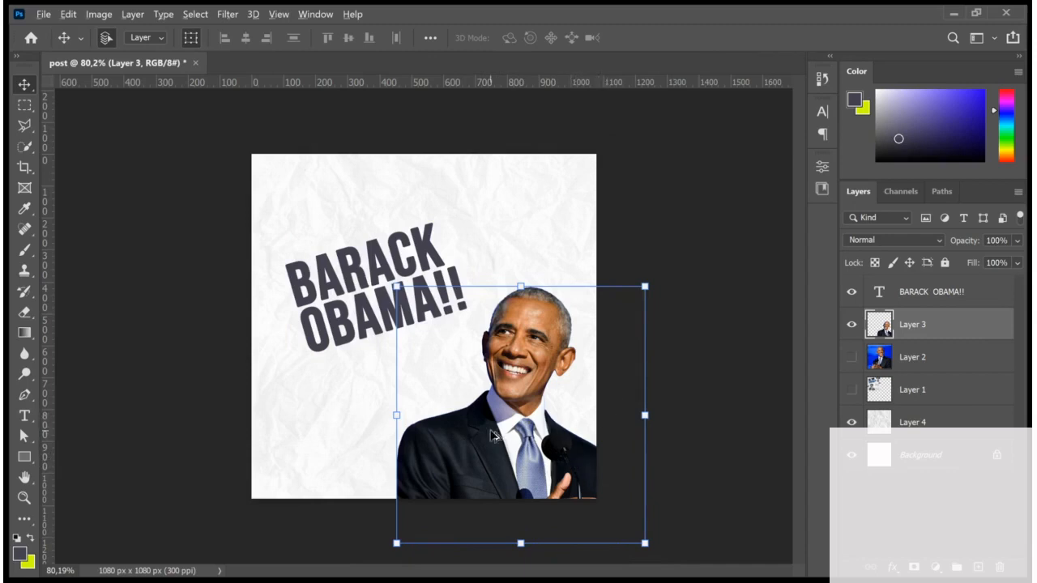
pyautogui.moveTo(503, 435); pyautogui.dragTo(370, 299)
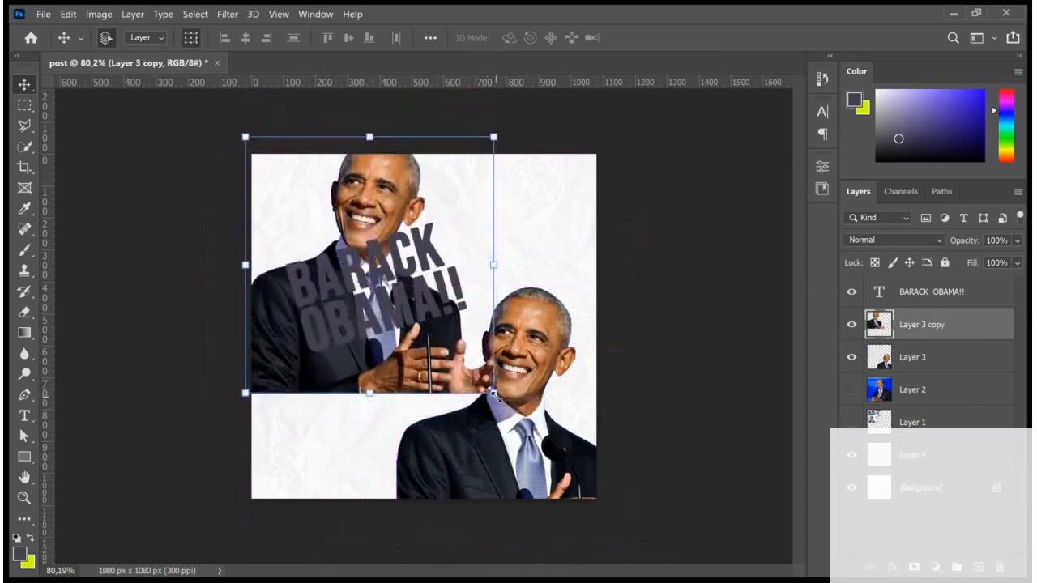
pyautogui.moveTo(493, 394); pyautogui.dragTo(448, 346)
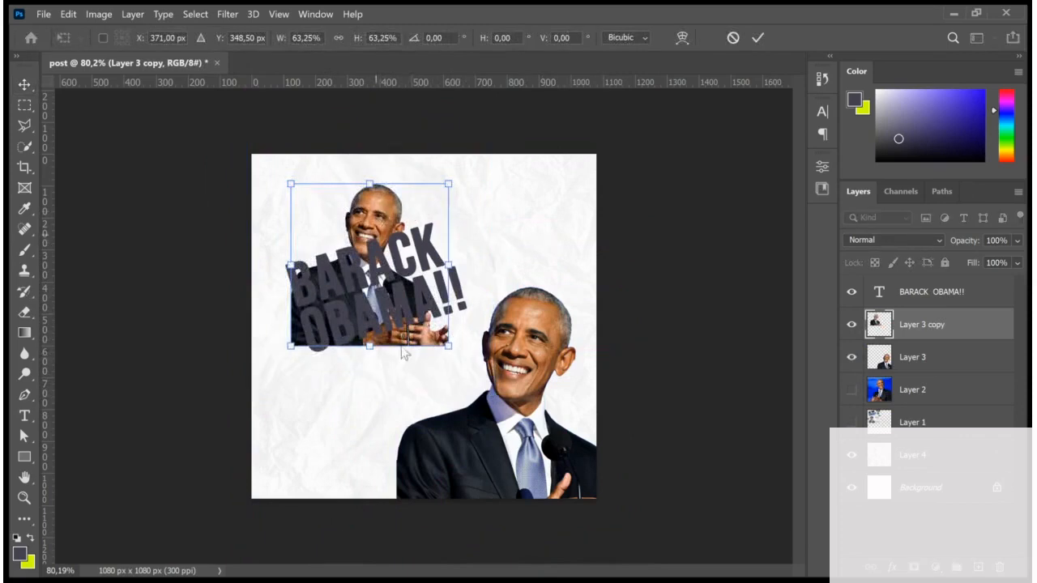
# Step: Flip the portrait copy vertically and horizontally, hang it from the canvas's top-left corner, and apply the transform
pyautogui.click(414, 490)
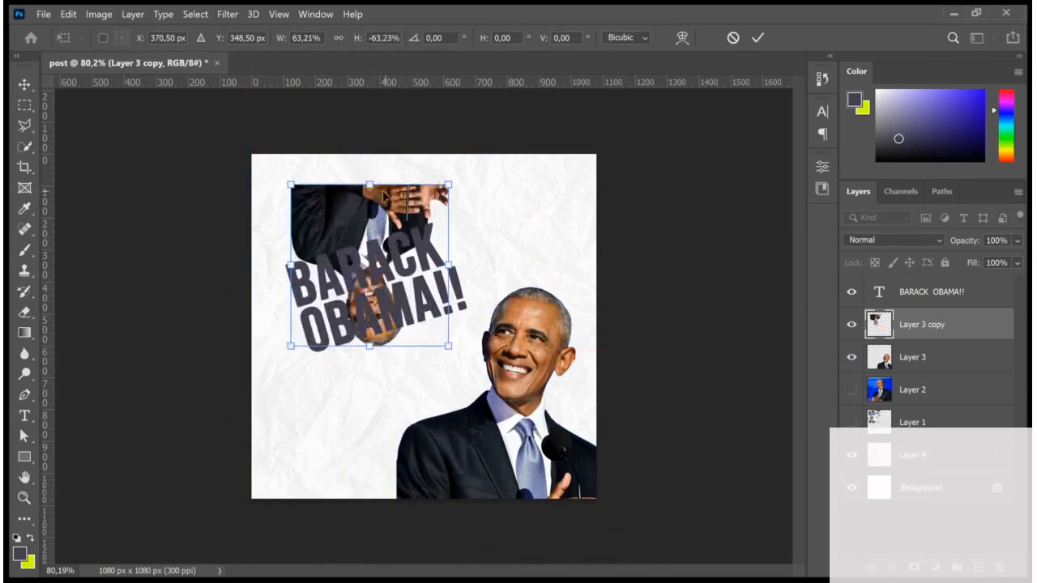
pyautogui.moveTo(379, 214); pyautogui.dragTo(317, 106)
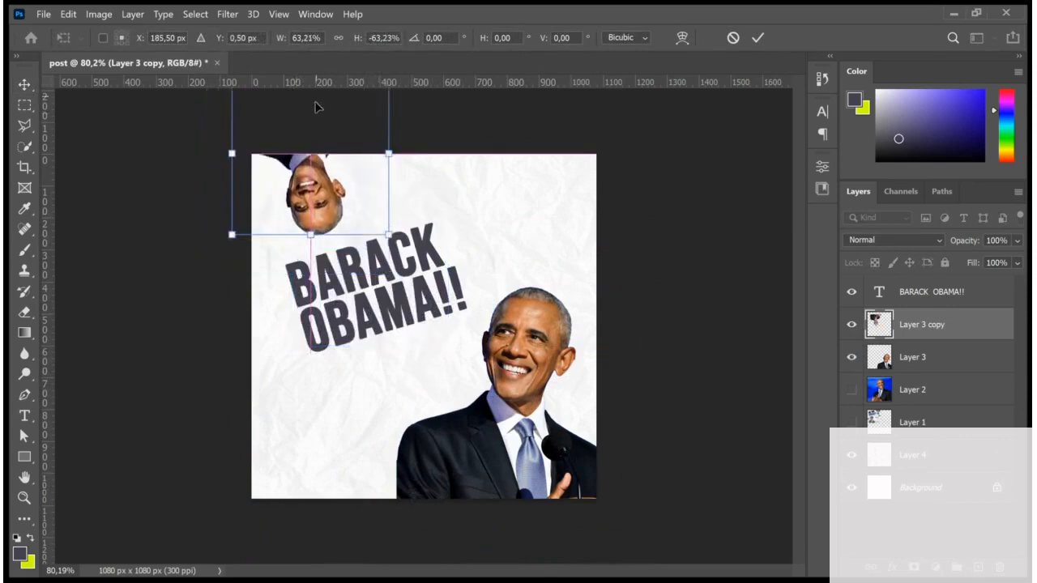
pyautogui.click(415, 478)
pyautogui.moveTo(316, 178); pyautogui.dragTo(303, 199)
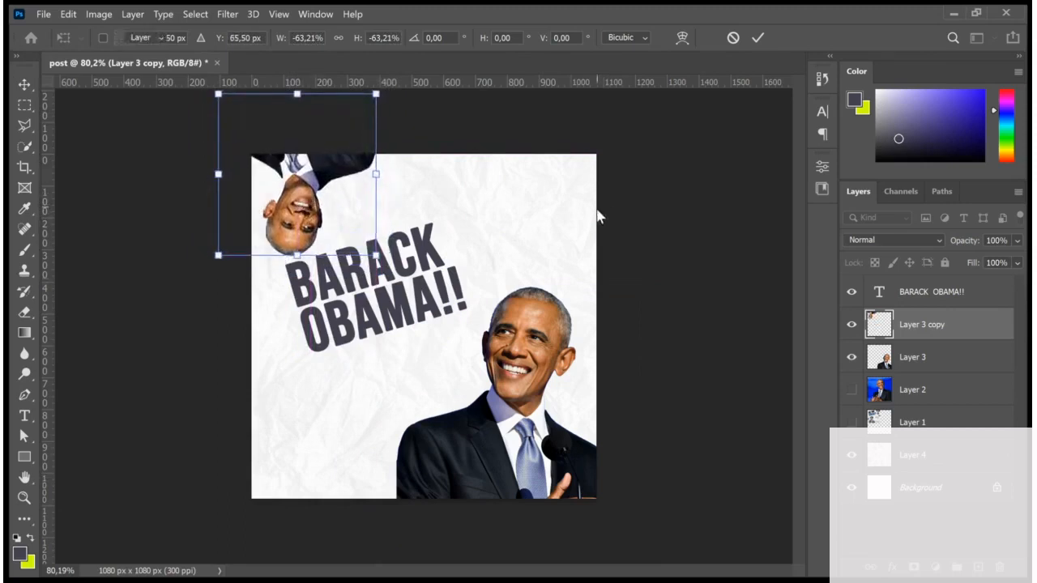
pyautogui.press('Return')
# Step: Move the title up and right, beside the upside-down portrait, and shift that portrait slightly right
pyautogui.moveTo(419, 279); pyautogui.dragTo(491, 236)
pyautogui.moveTo(292, 187); pyautogui.dragTo(306, 192)
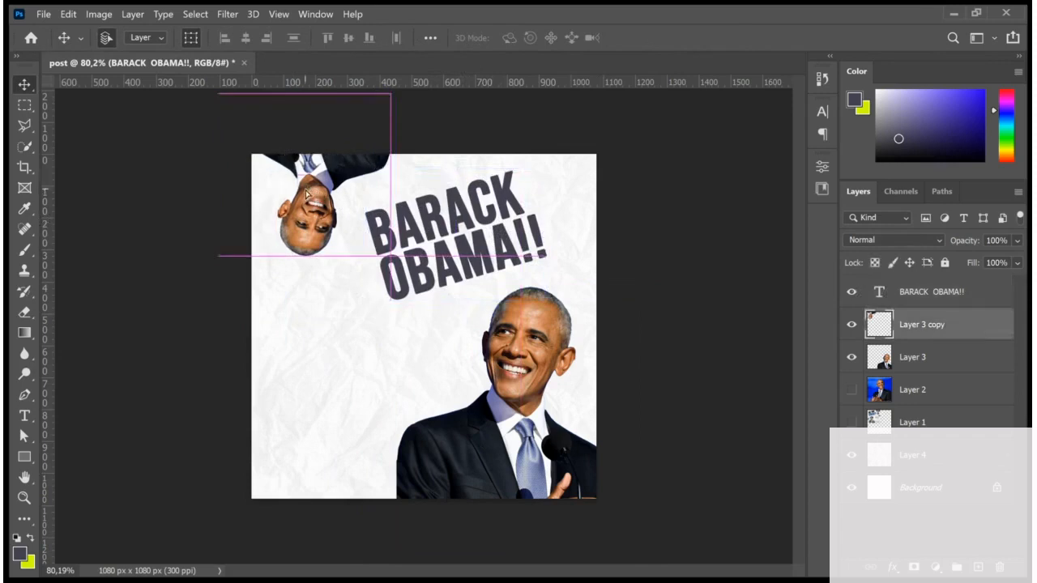
pyautogui.moveTo(473, 236); pyautogui.dragTo(479, 241)
pyautogui.click(685, 319)
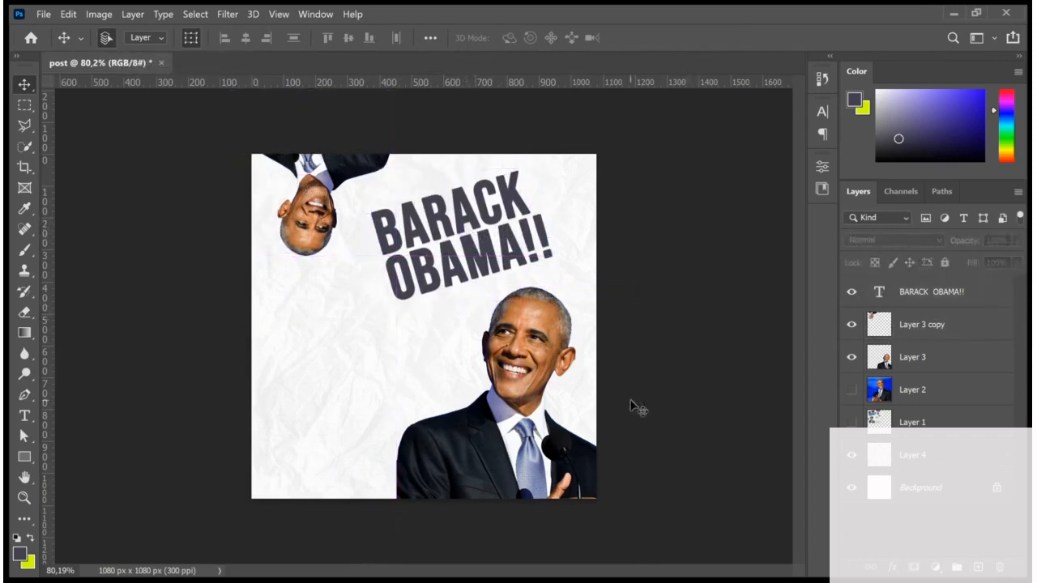
pyautogui.scroll(2, 632, 447)
pyautogui.scroll(-3, 674, 412)
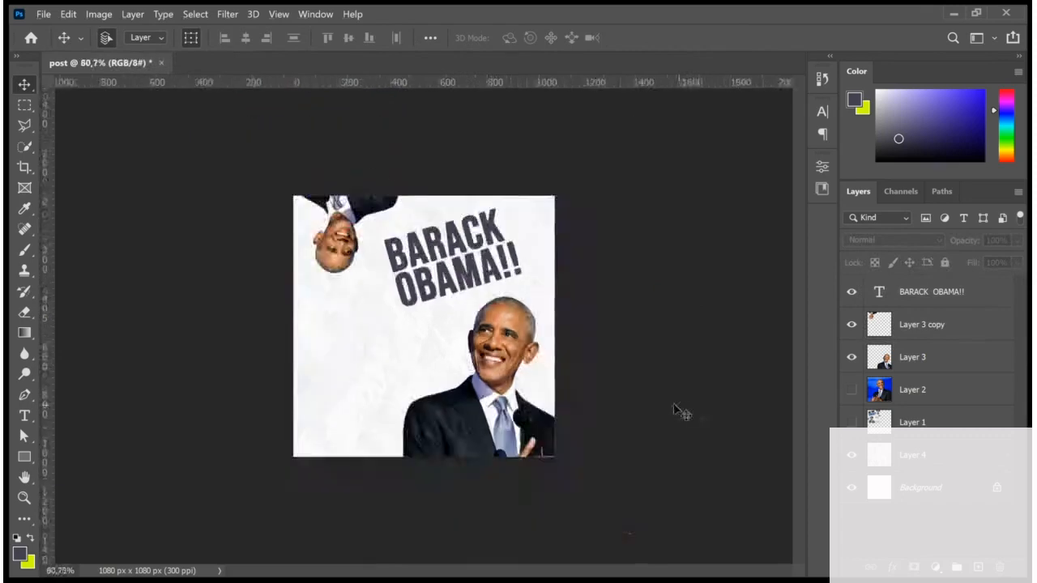
pyautogui.scroll(3, 370, 173)
pyautogui.scroll(-2, 486, 268)
# Step: Try other text colours on the title, including white and dark blue
pyautogui.click(513, 274)
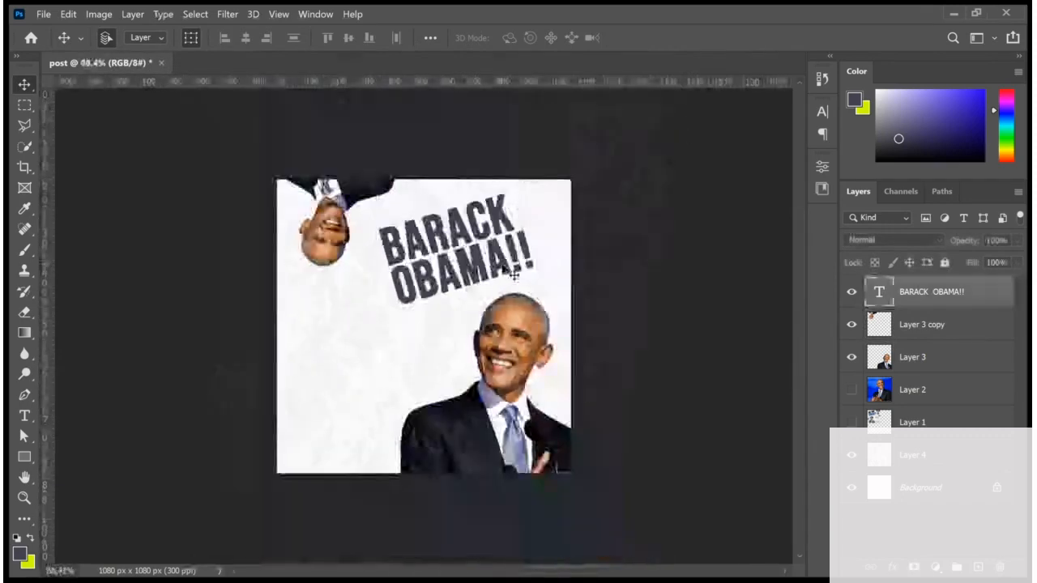
pyautogui.scroll(2, 466, 261)
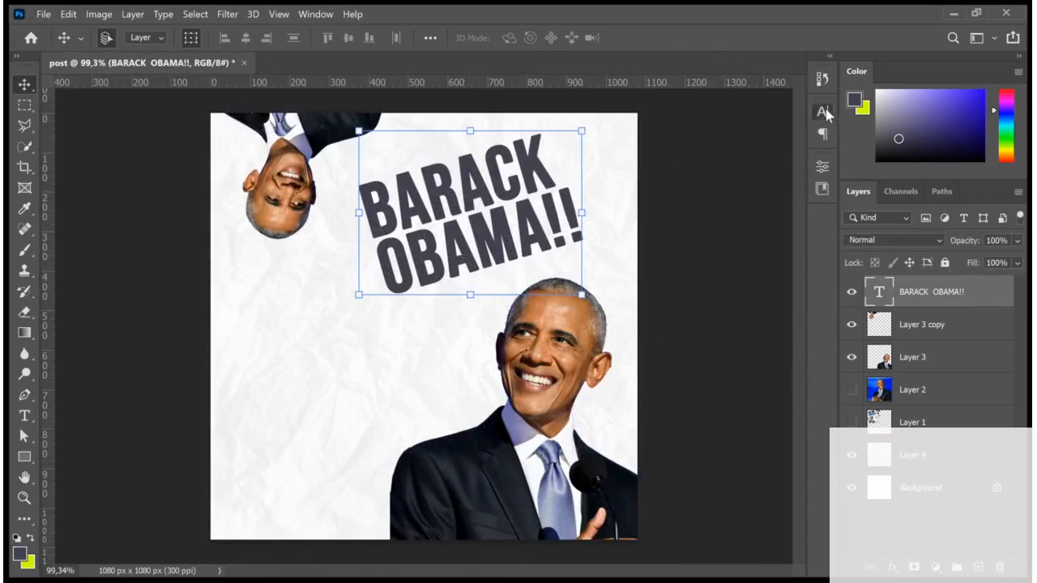
pyautogui.click(785, 207)
pyautogui.click(496, 261)
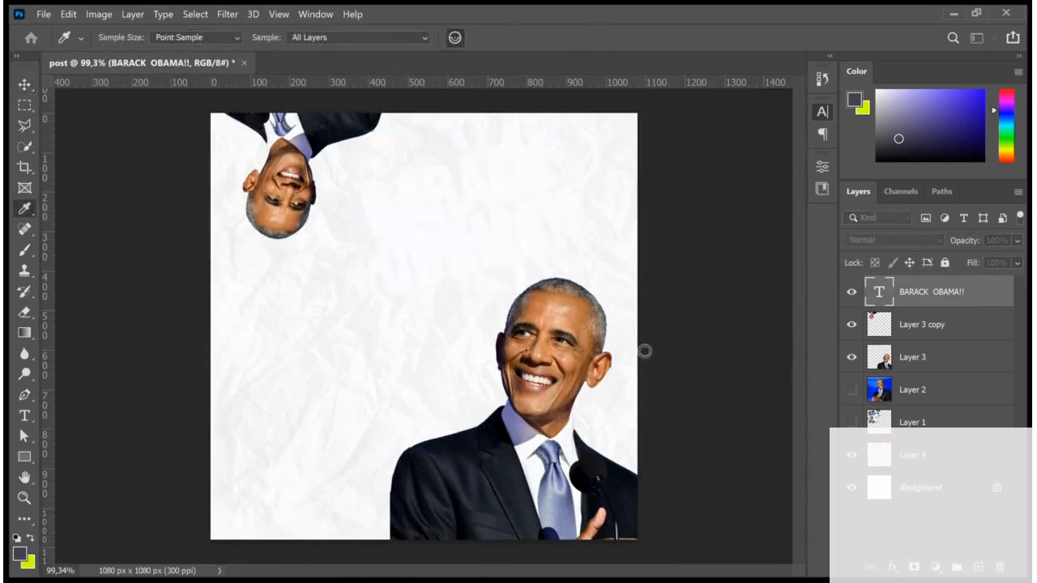
pyautogui.click(767, 532)
pyautogui.click(720, 355)
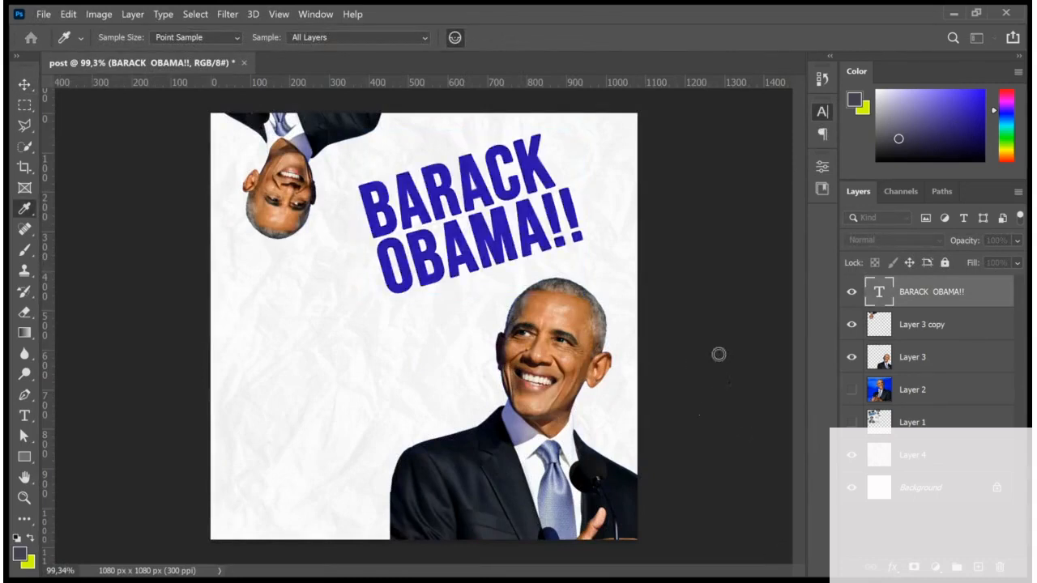
pyautogui.click(630, 418)
pyautogui.click(769, 460)
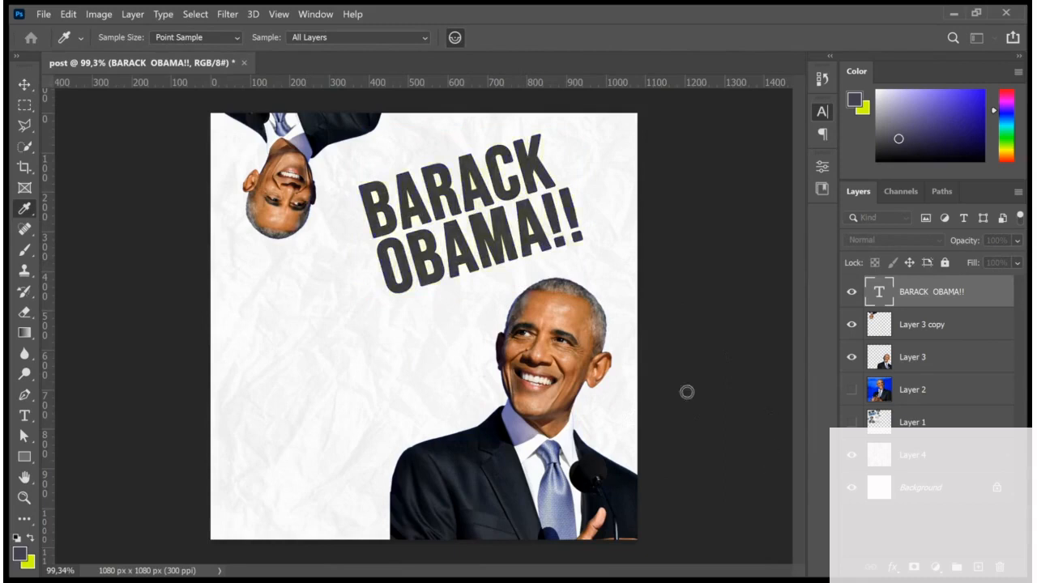
pyautogui.moveTo(687, 393); pyautogui.dragTo(733, 306)
pyautogui.click(905, 320)
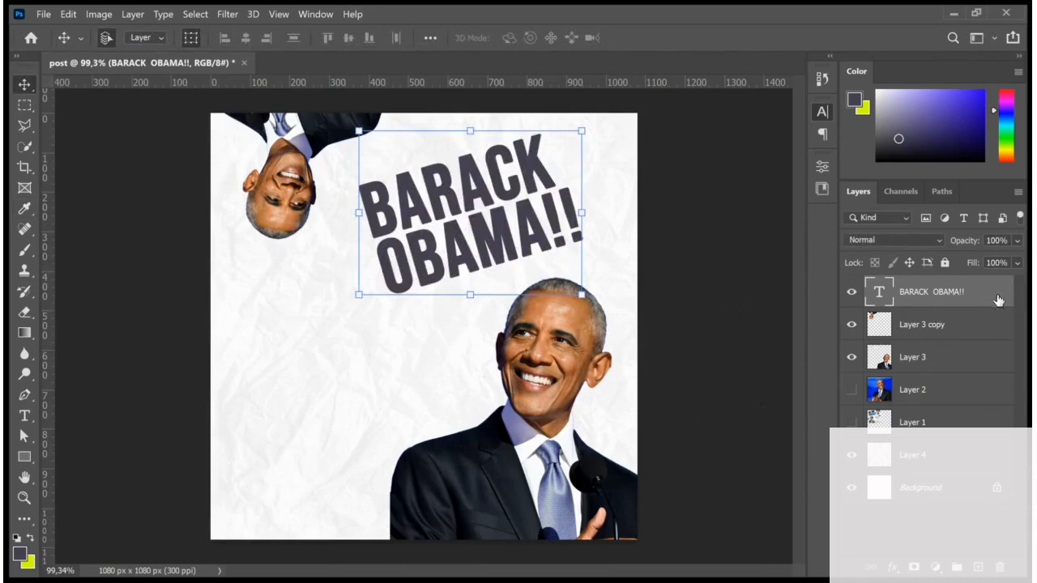
# Step: Try a Bevel & Emboss and a thick yellow Stroke as layer effects on the title, and turn both off
pyautogui.press('h')
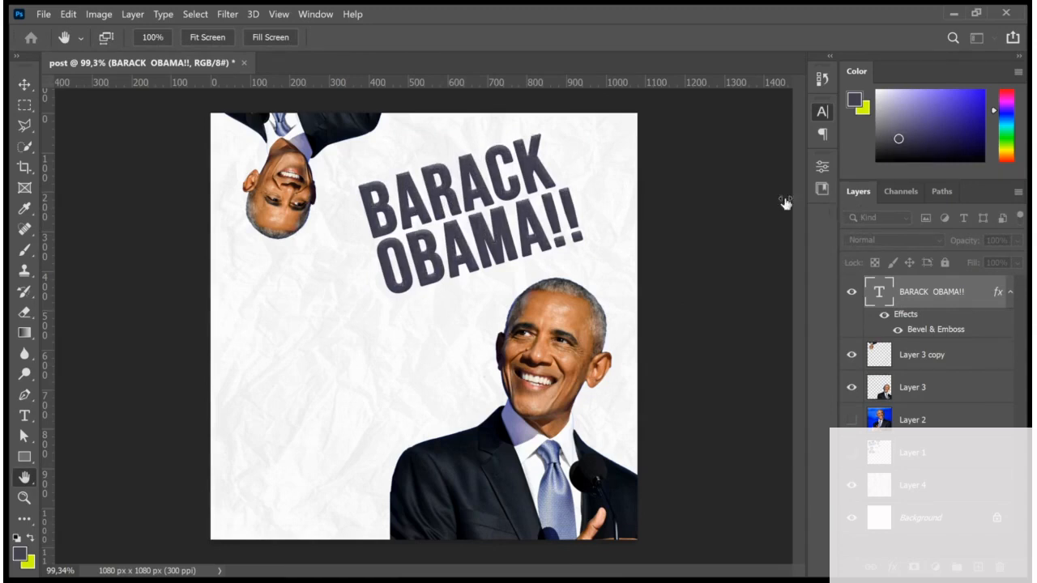
pyautogui.click(564, 249)
pyautogui.press('i')
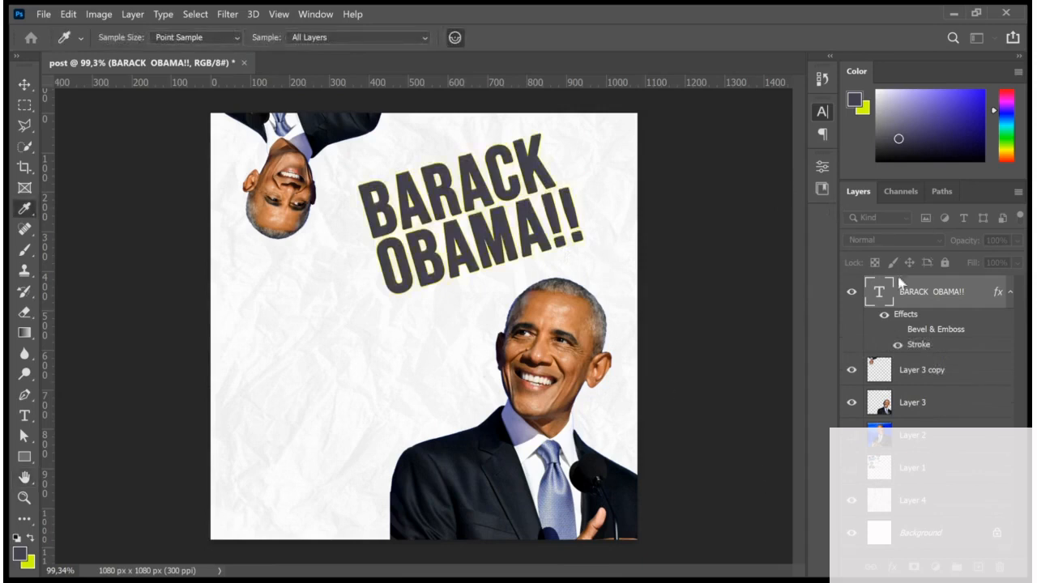
pyautogui.press('h')
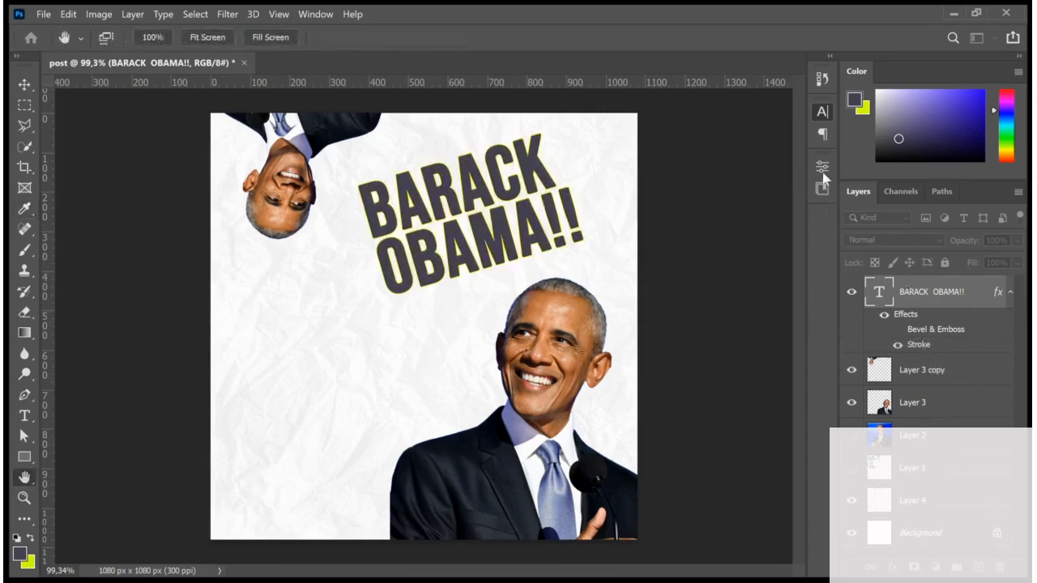
pyautogui.moveTo(854, 167); pyautogui.dragTo(839, 172)
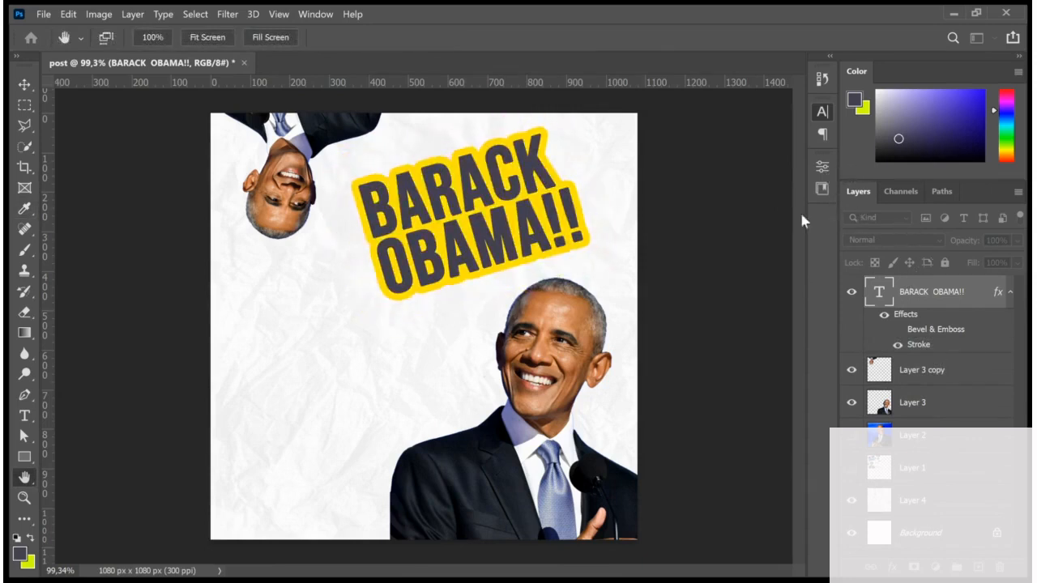
pyautogui.moveTo(801, 214); pyautogui.dragTo(973, 217)
pyautogui.click(558, 246)
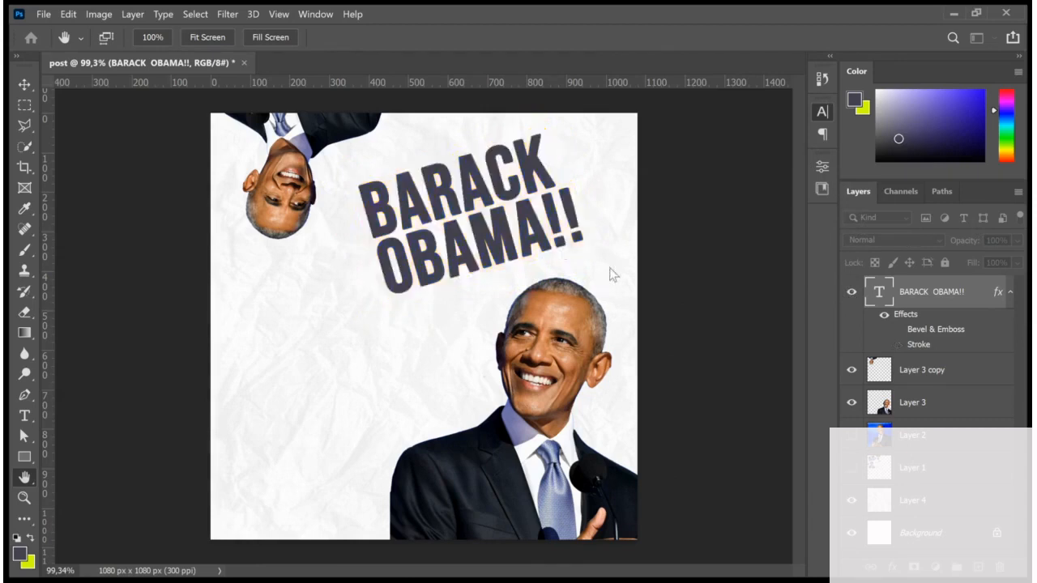
# Step: Try an Inner Shadow on the title, turn it off, and switch on a black Color Overlay
pyautogui.click(613, 276)
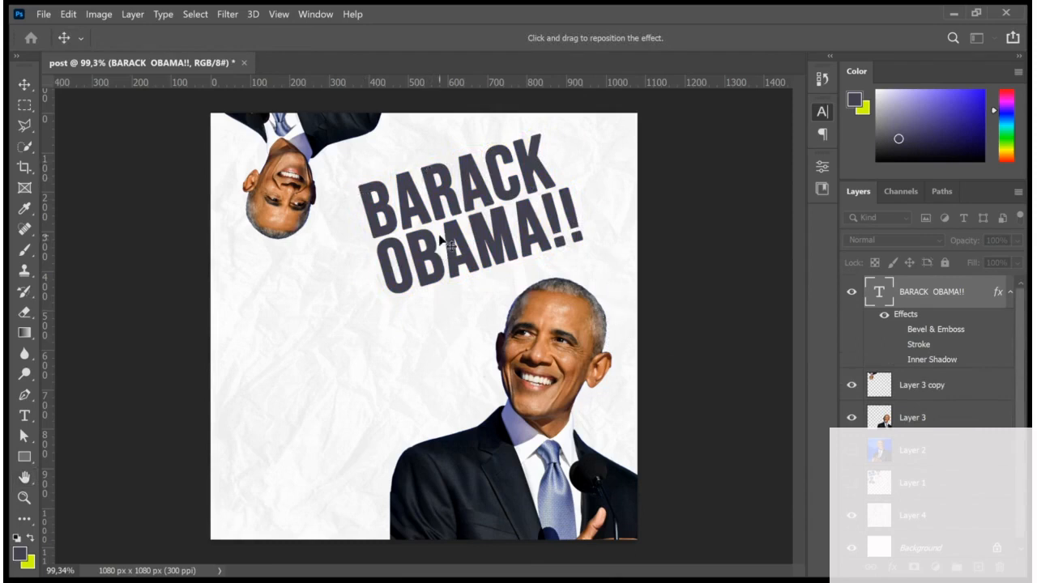
pyautogui.click(636, 328)
pyautogui.press('i')
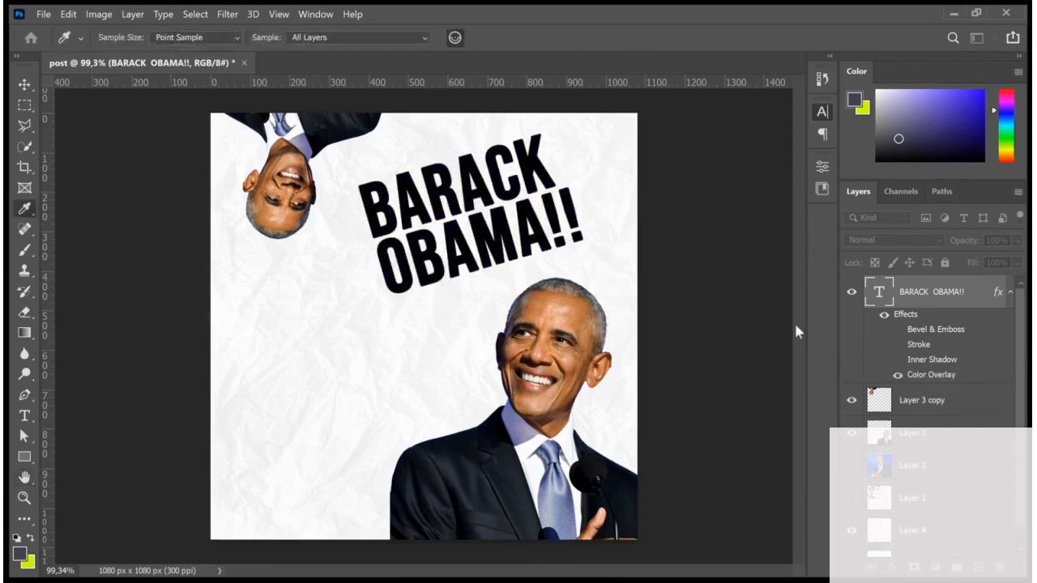
# Step: Try red, yellow-green and dark olive colours for the title's Color Overlay, discard them, and turn the overlay off
pyautogui.click(733, 314)
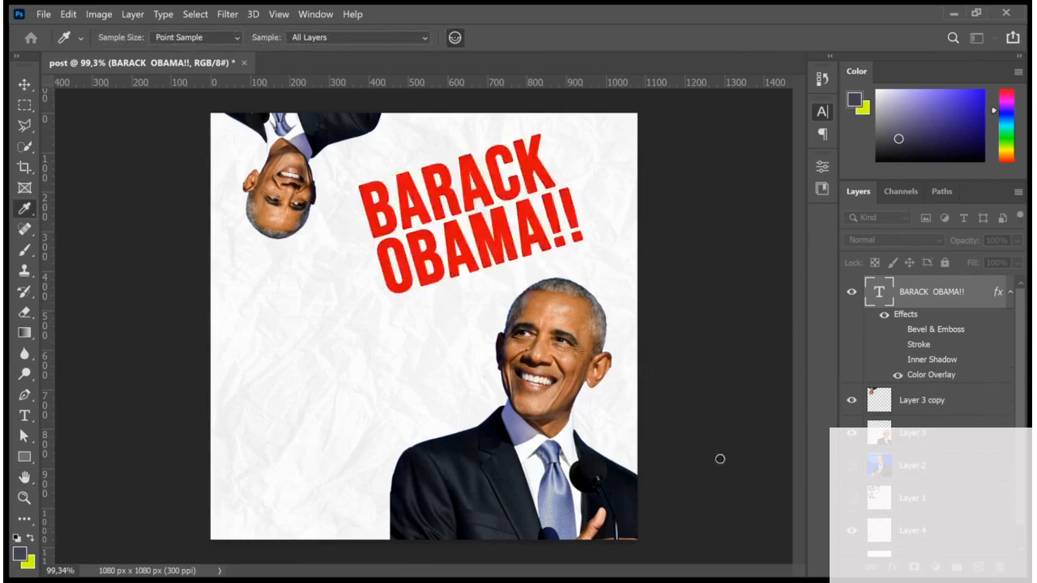
pyautogui.click(719, 459)
pyautogui.click(757, 453)
pyautogui.click(583, 381)
pyautogui.click(673, 364)
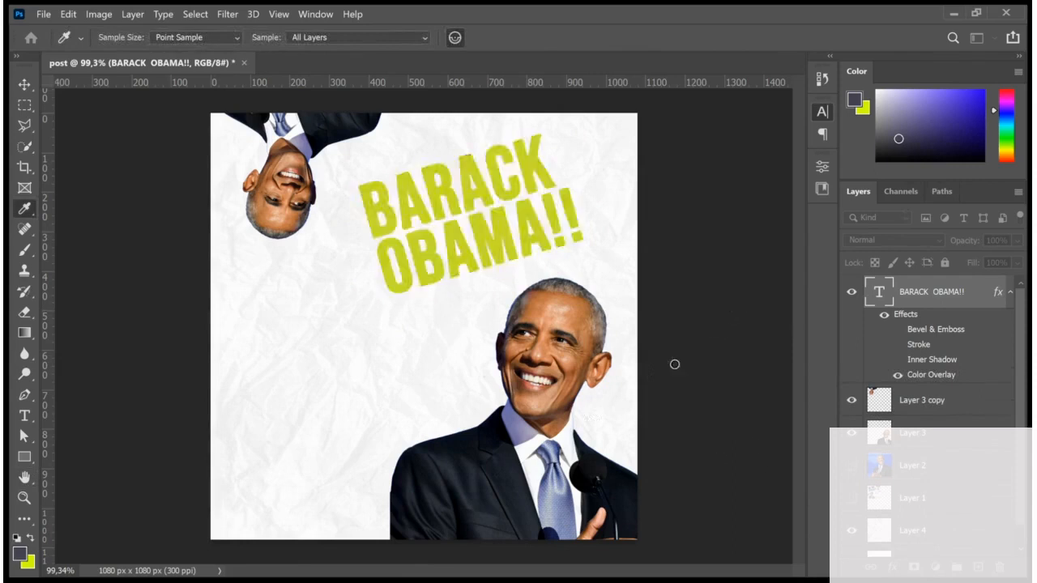
pyautogui.click(644, 439)
pyautogui.click(607, 419)
pyautogui.click(600, 417)
pyautogui.click(694, 419)
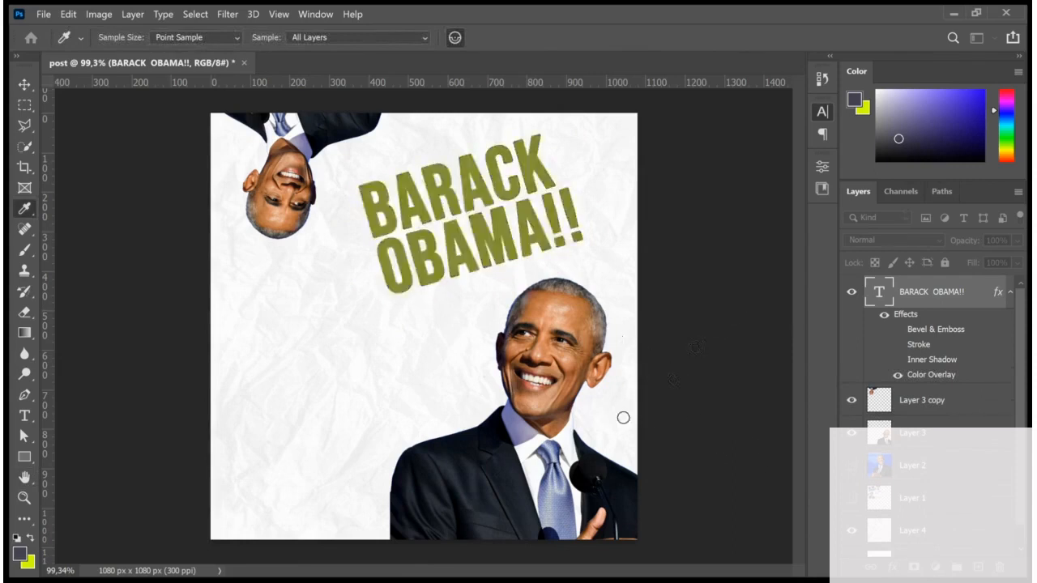
pyautogui.click(636, 345)
pyautogui.click(647, 397)
pyautogui.click(708, 338)
pyautogui.click(657, 430)
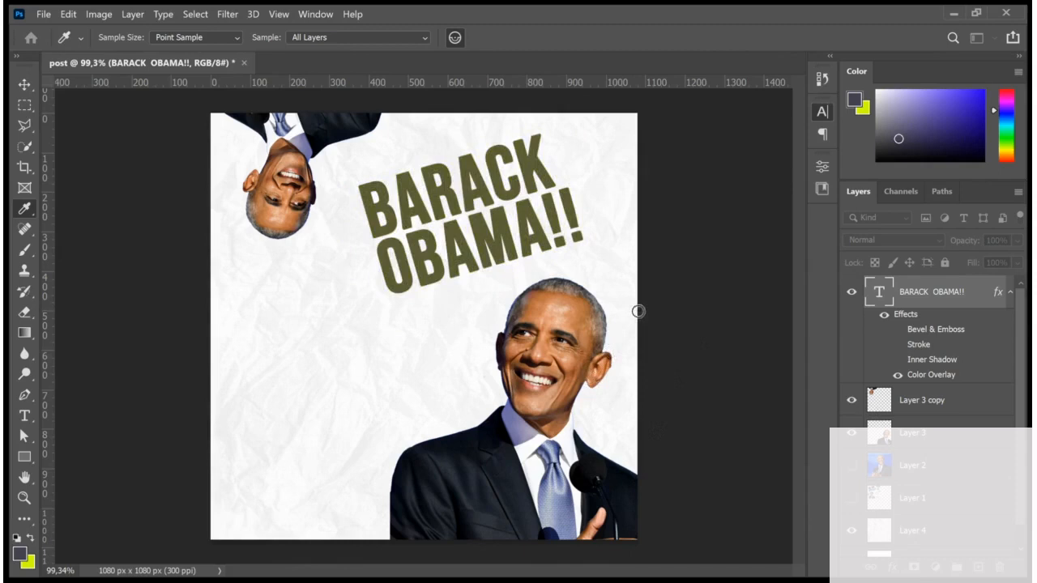
pyautogui.click(732, 364)
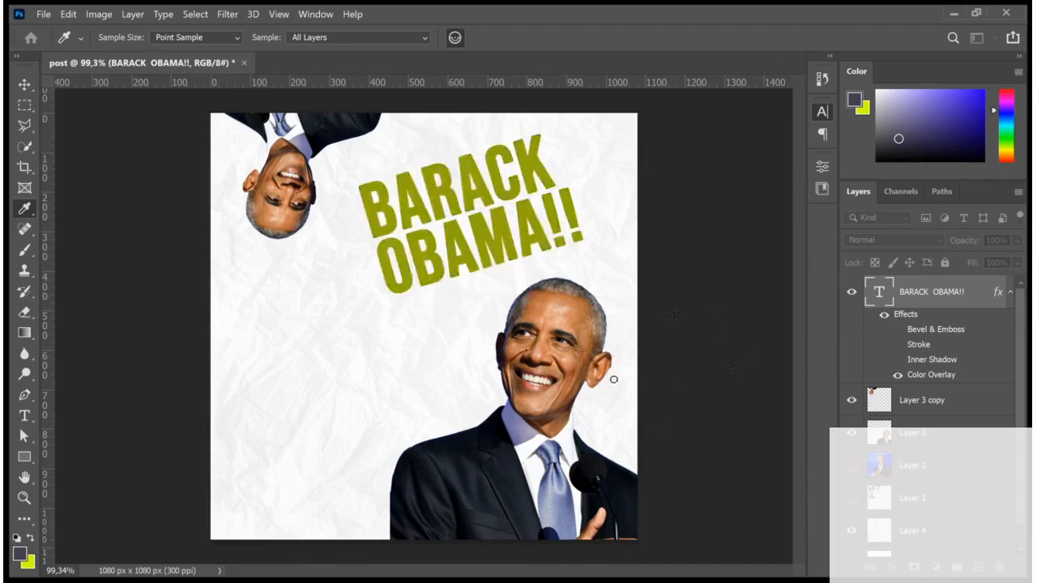
pyautogui.click(650, 334)
pyautogui.click(704, 447)
pyautogui.click(685, 407)
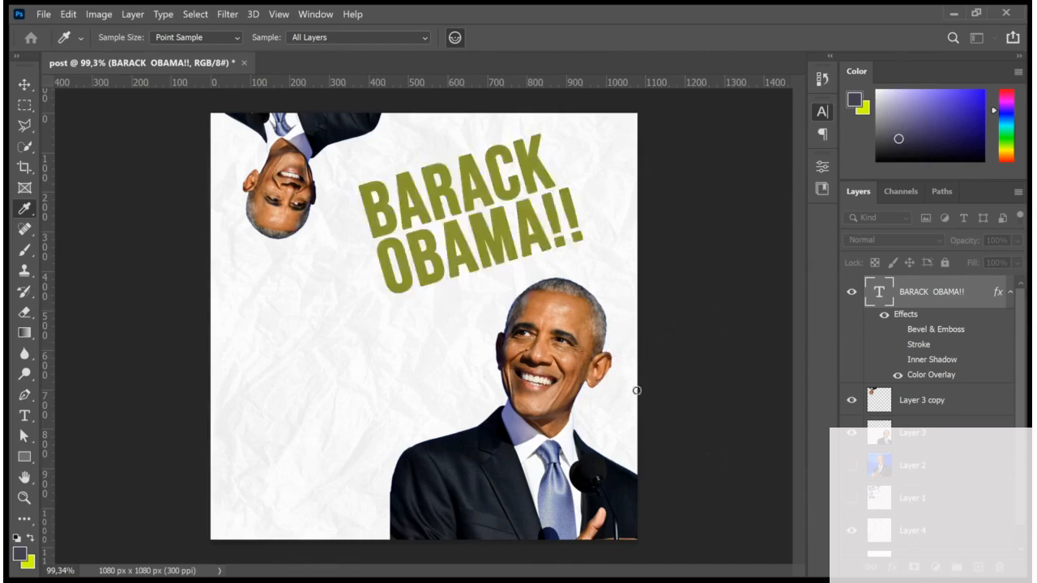
pyautogui.click(614, 412)
pyautogui.click(710, 321)
pyautogui.click(689, 428)
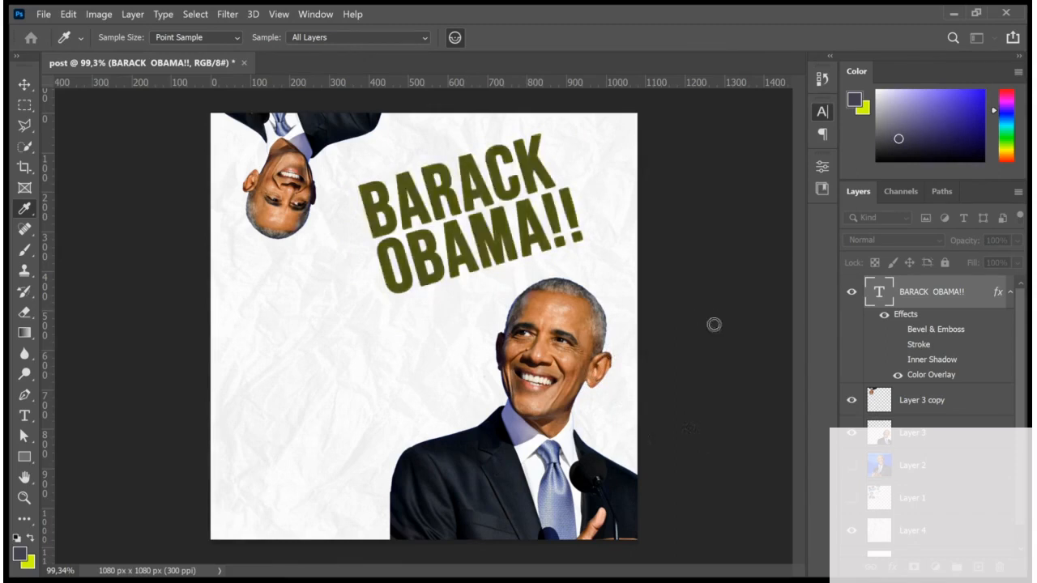
pyautogui.click(714, 324)
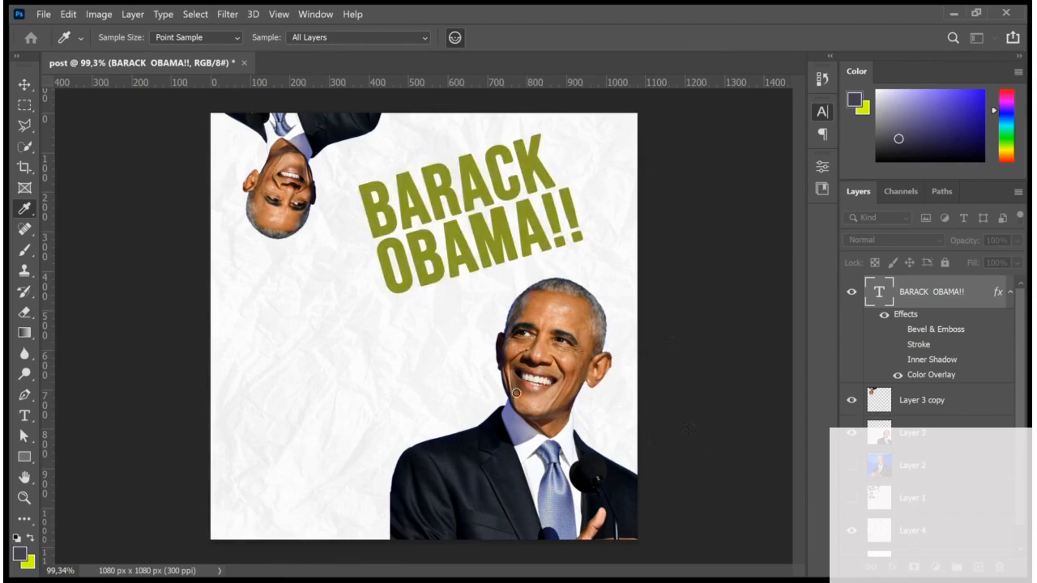
pyautogui.click(668, 468)
pyautogui.click(687, 380)
pyautogui.click(652, 415)
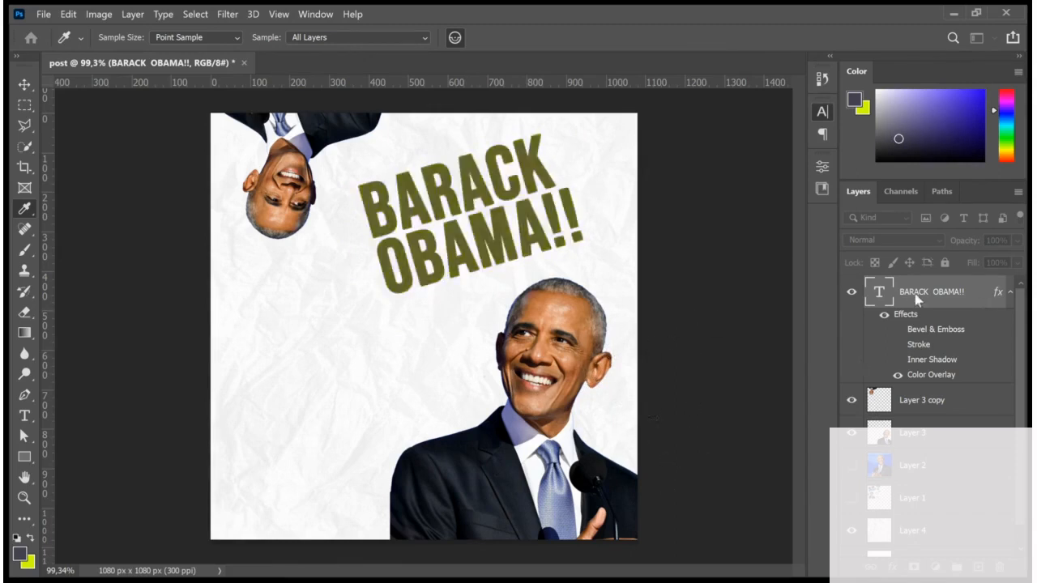
pyautogui.click(907, 316)
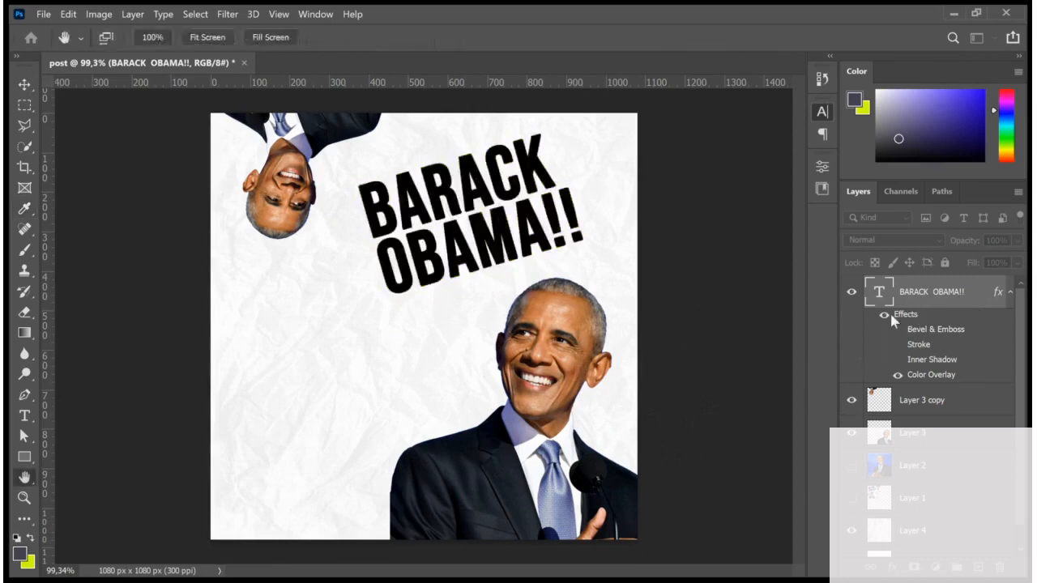
pyautogui.click(559, 327)
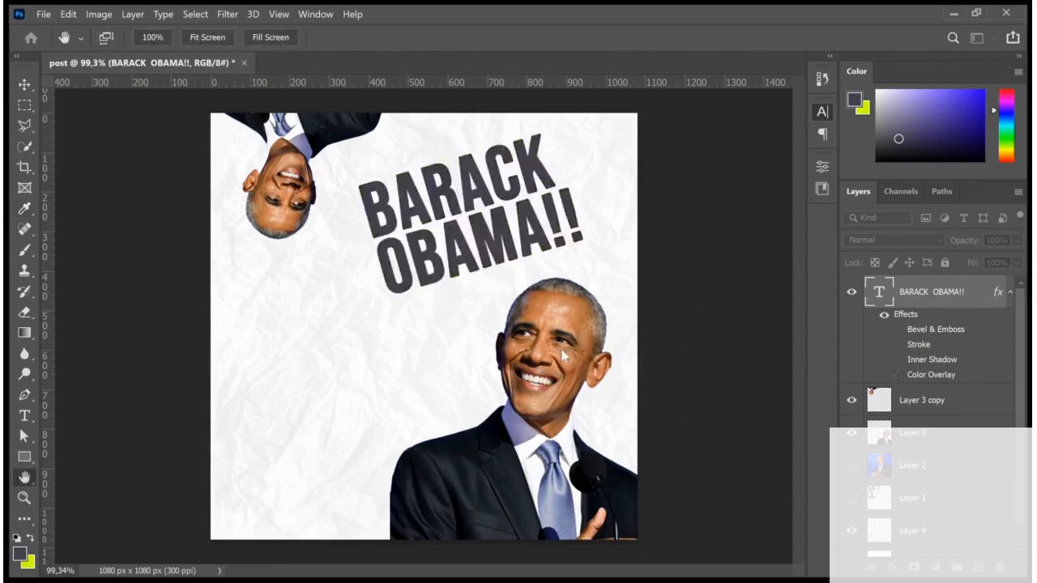
# Step: Add a Gradient Overlay to the title and try bright yellow to olive colour stops
pyautogui.click(575, 347)
pyautogui.click(862, 205)
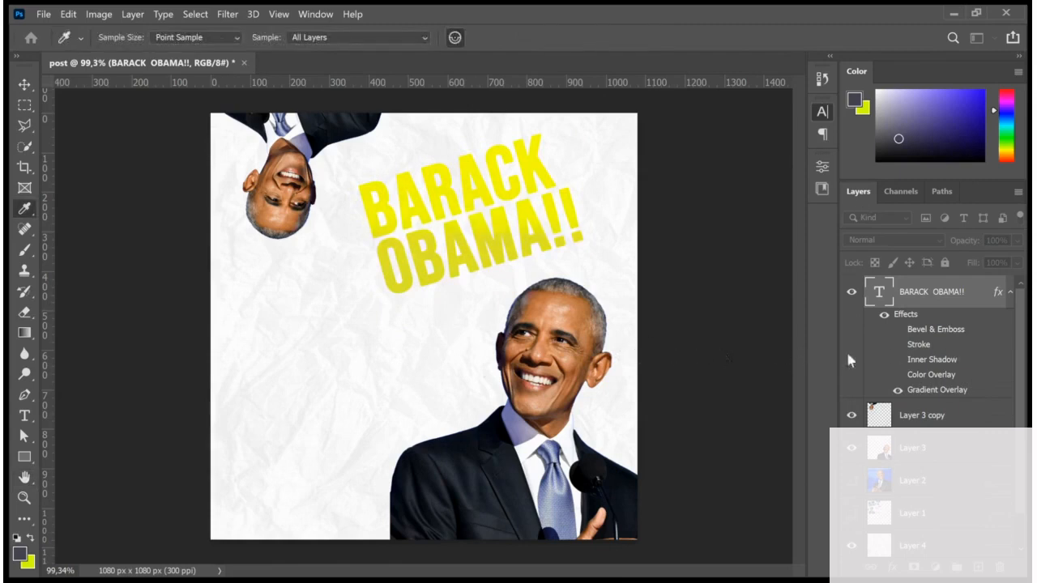
pyautogui.click(784, 353)
pyautogui.moveTo(701, 359); pyautogui.dragTo(645, 366)
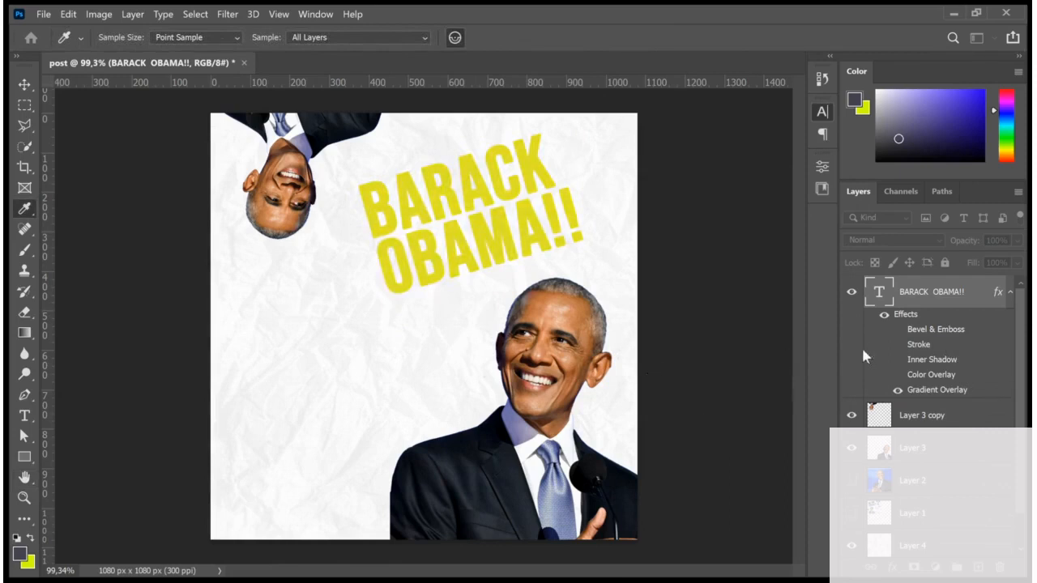
pyautogui.click(821, 308)
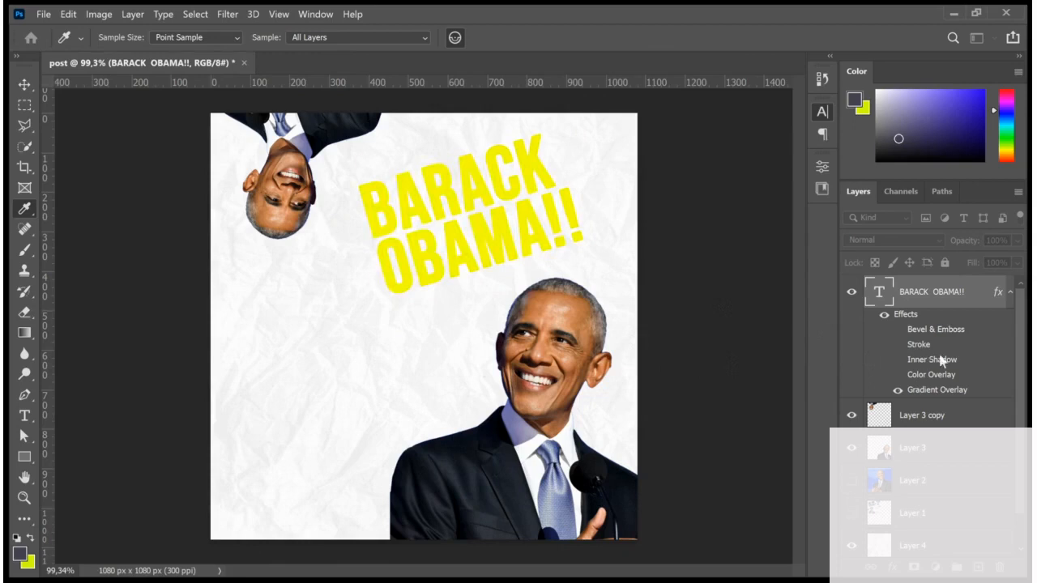
pyautogui.click(717, 380)
pyautogui.click(714, 364)
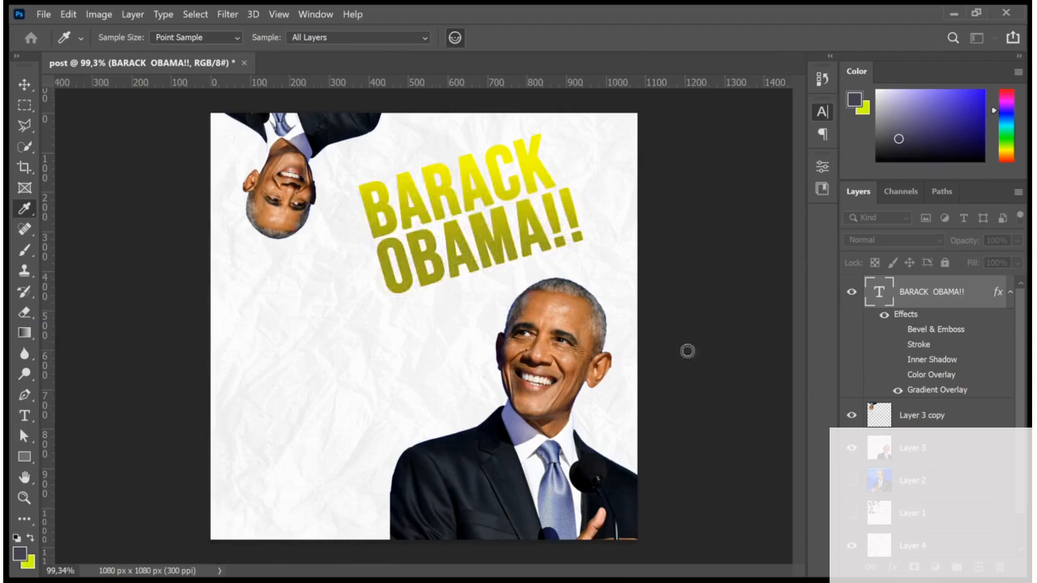
pyautogui.click(687, 351)
pyautogui.click(687, 342)
pyautogui.click(843, 312)
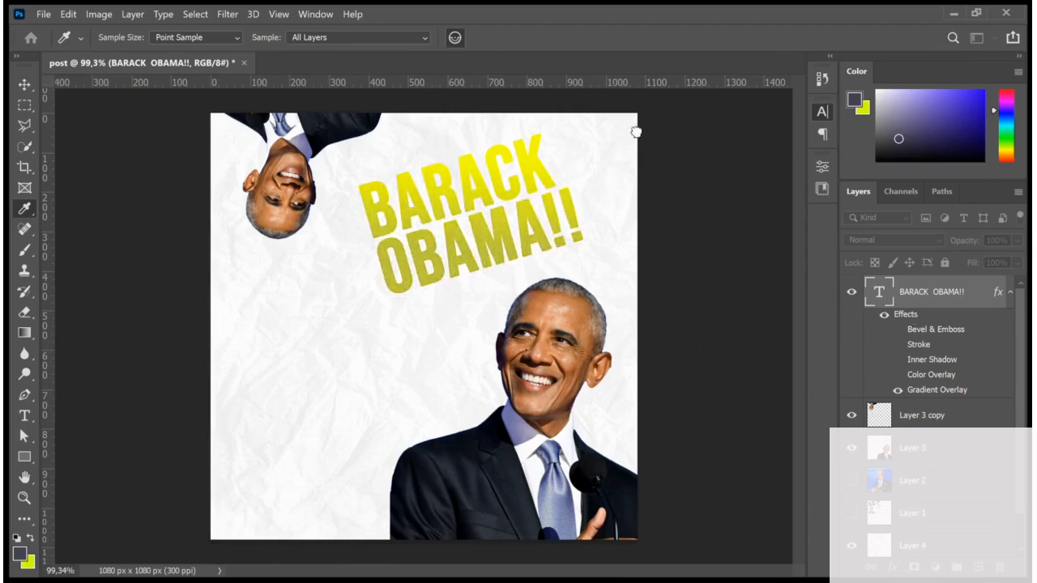
# Step: Switch the title's gradient to blue and adjust it to run from dark blue to a medium light blue
pyautogui.click(691, 195)
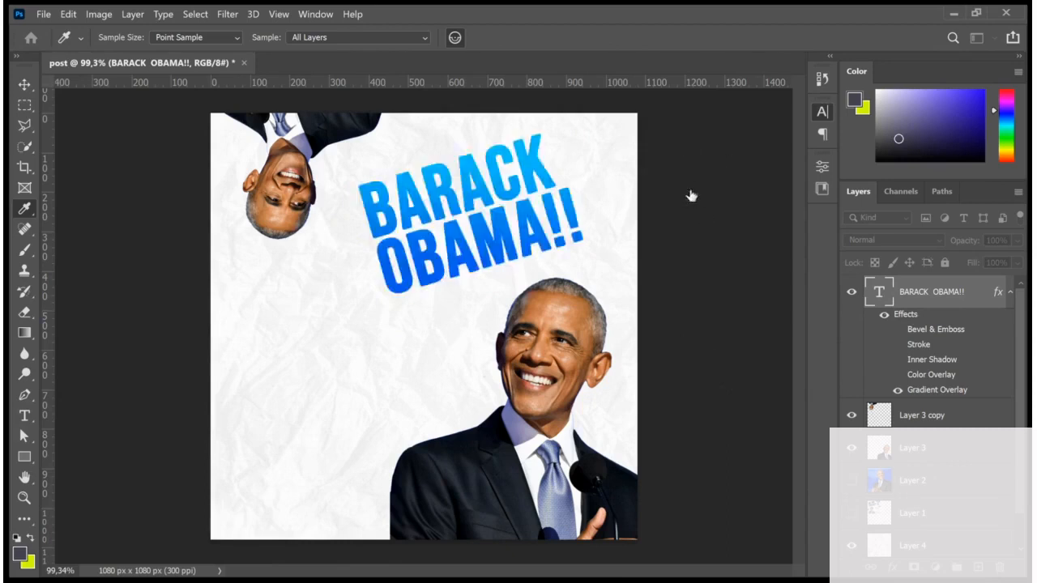
pyautogui.click(708, 179)
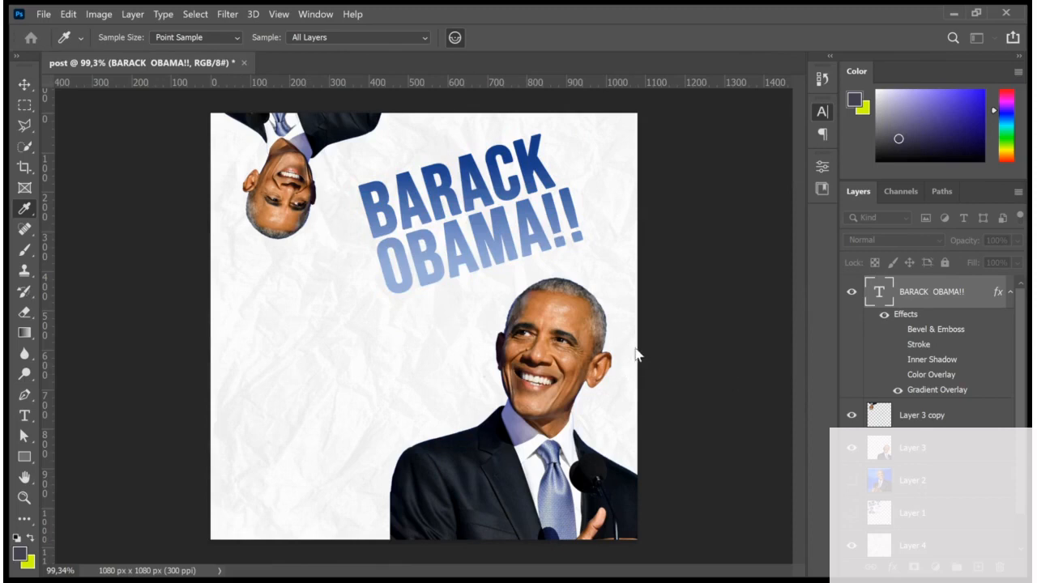
pyautogui.click(841, 360)
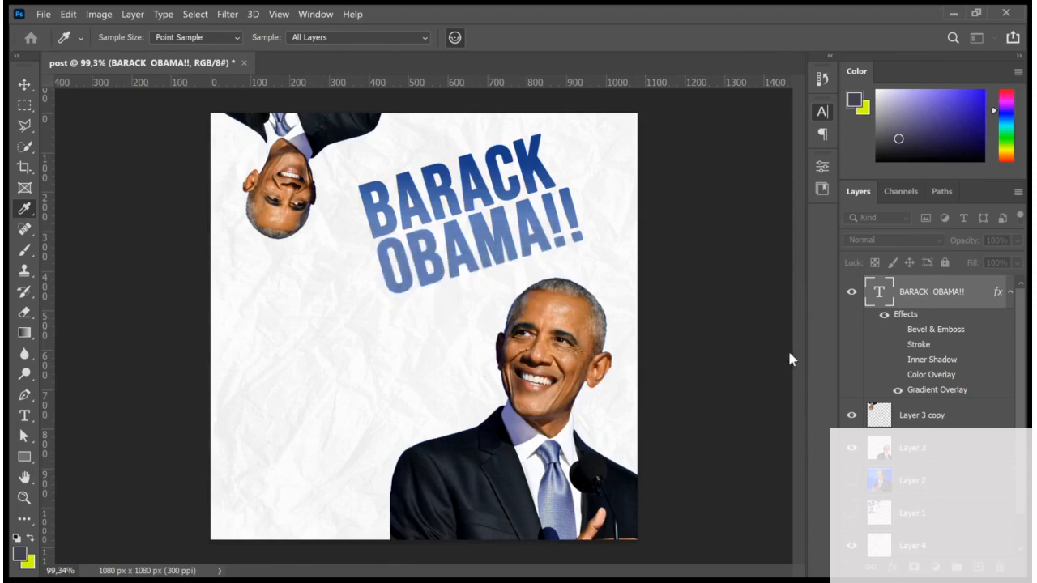
pyautogui.moveTo(617, 356); pyautogui.dragTo(725, 355)
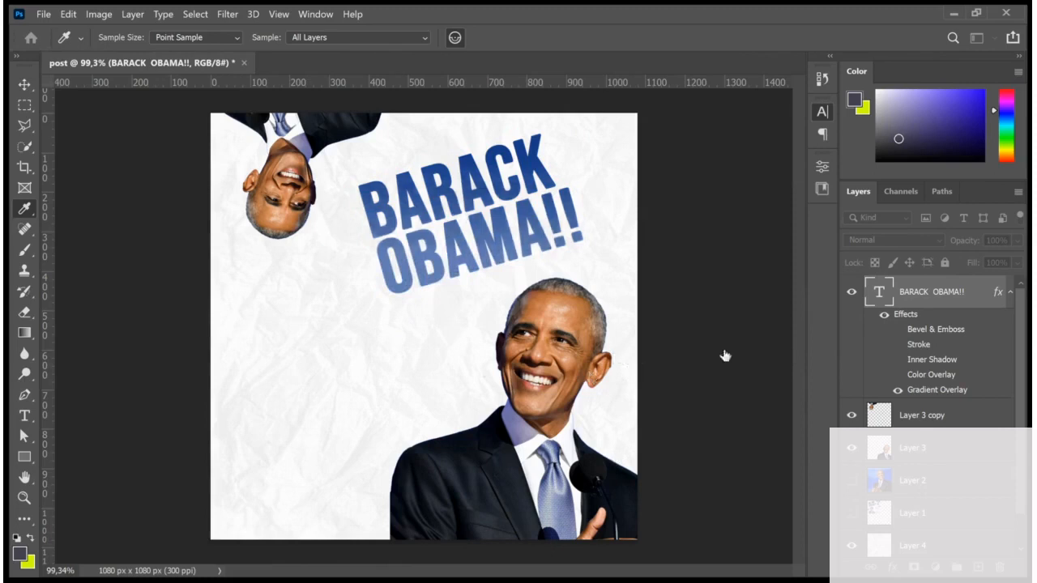
pyautogui.click(937, 98)
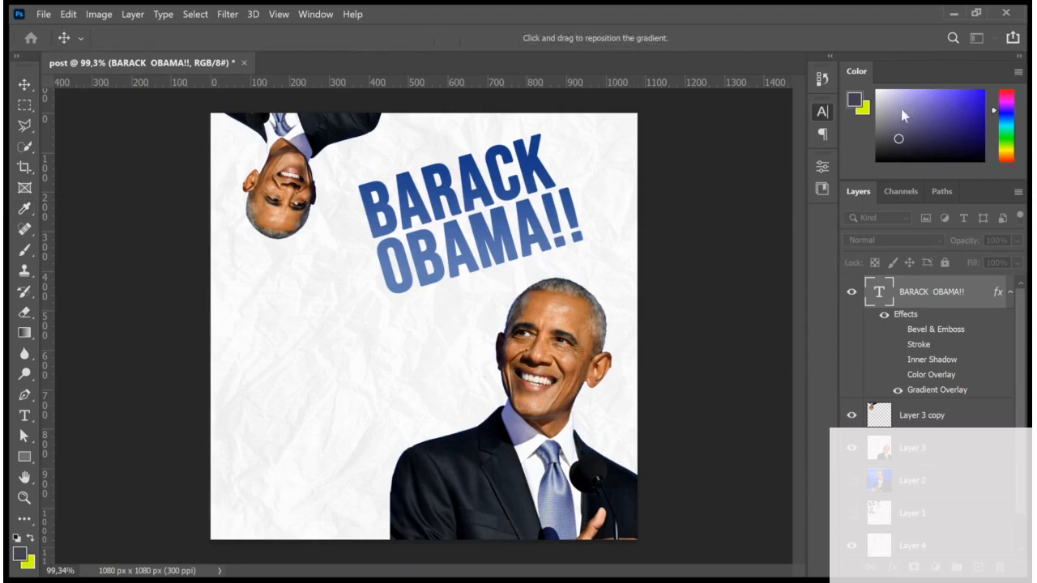
# Step: Reverse the title's blue gradient so the lighter blue is on top, and apply the layer style
pyautogui.click(826, 254)
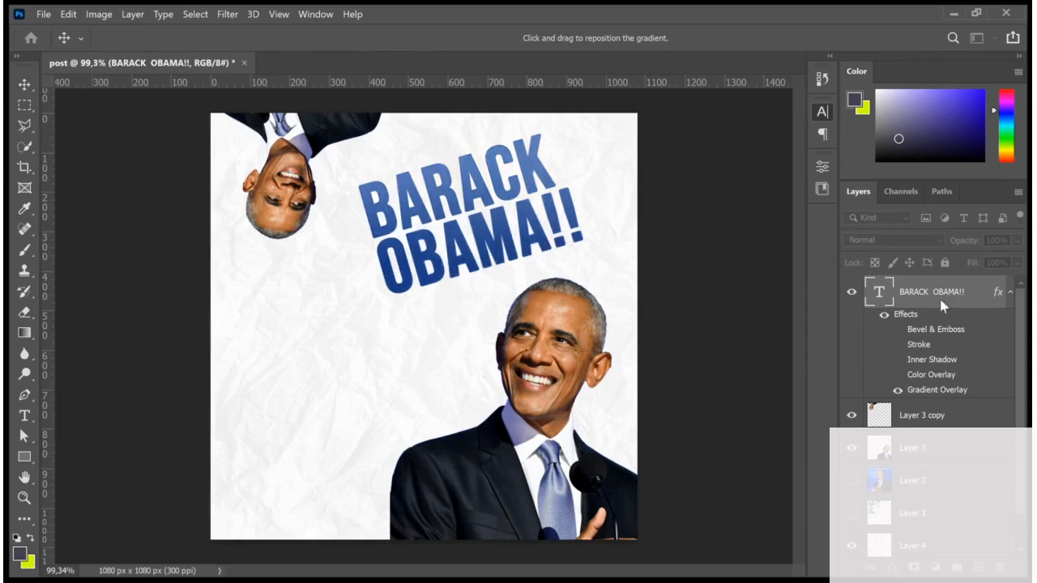
pyautogui.click(838, 253)
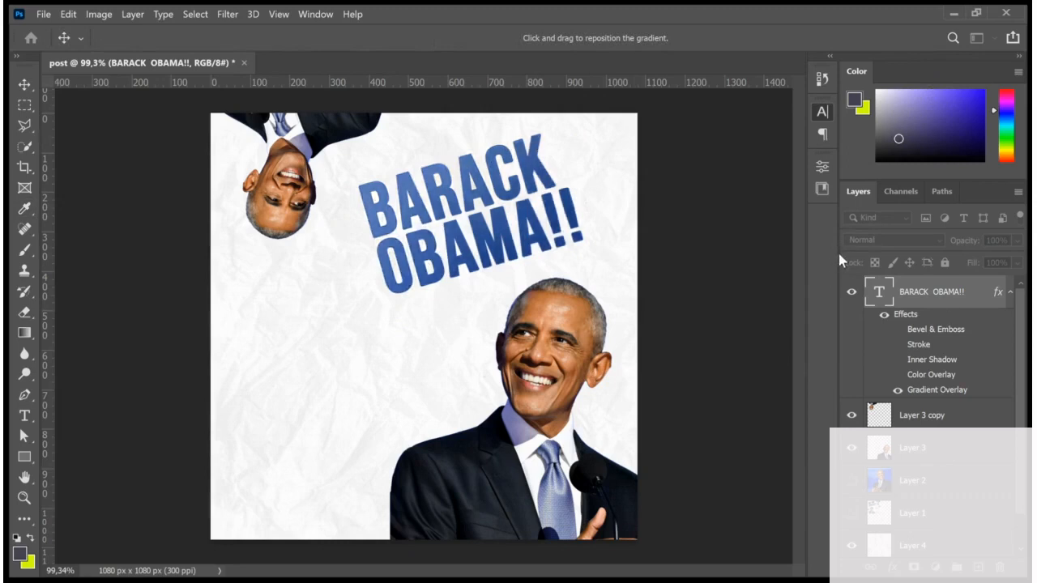
pyautogui.click(829, 257)
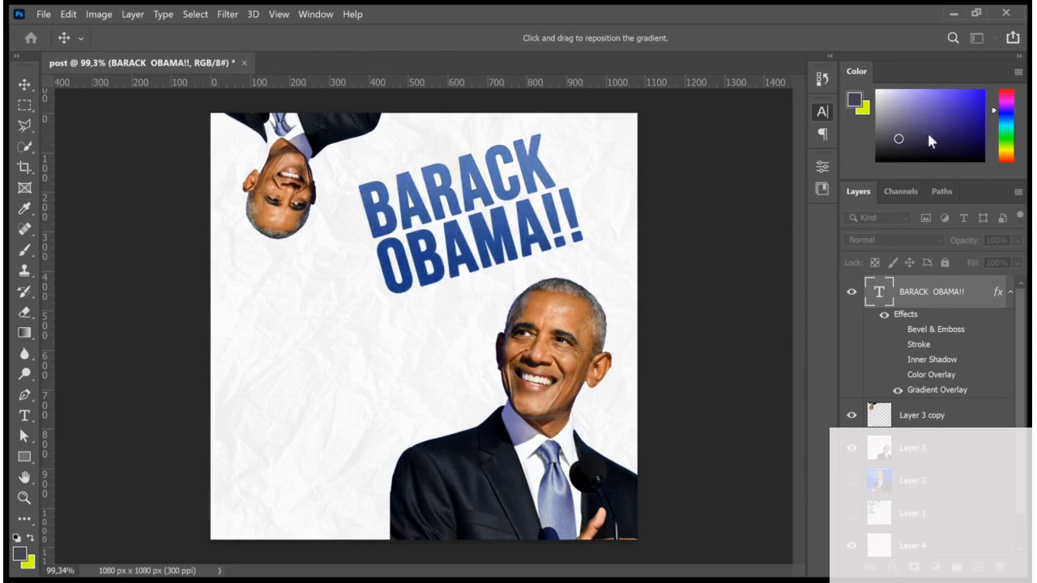
pyautogui.click(1006, 136)
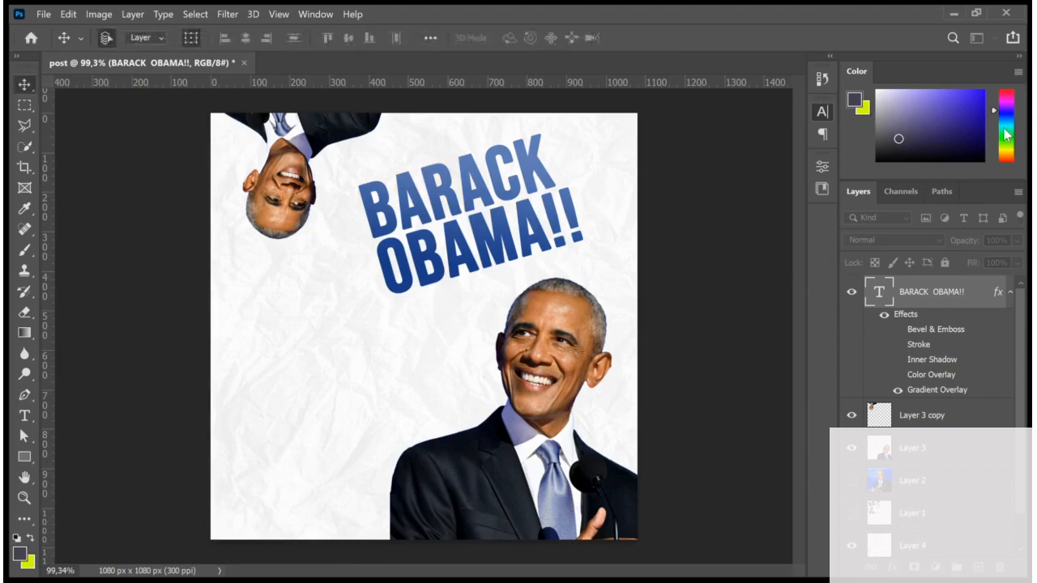
pyautogui.click(703, 348)
# Step: Add a soft Drop Shadow to the title's layer effects and apply it
pyautogui.click(940, 293)
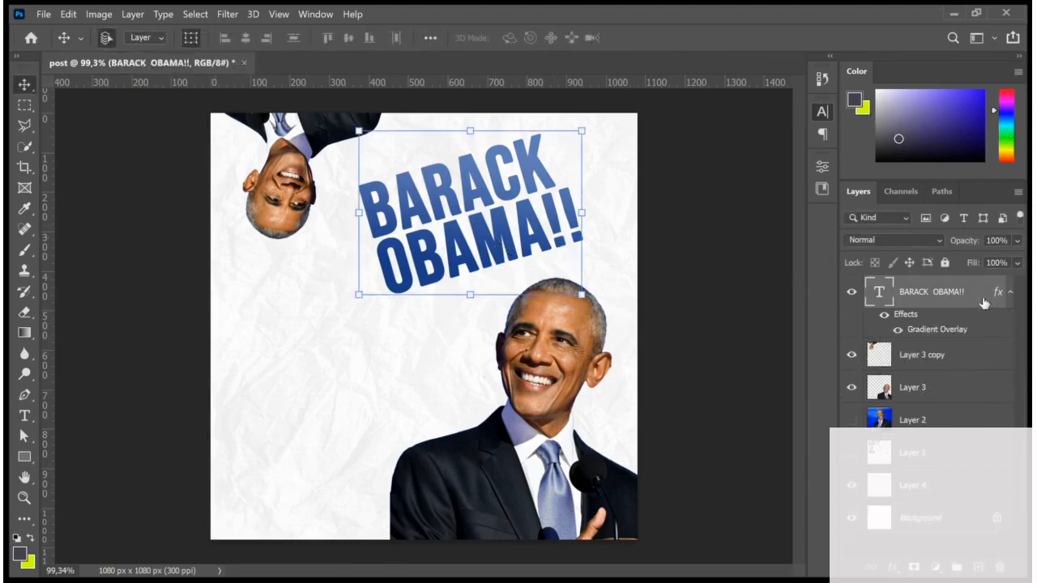
pyautogui.press('h')
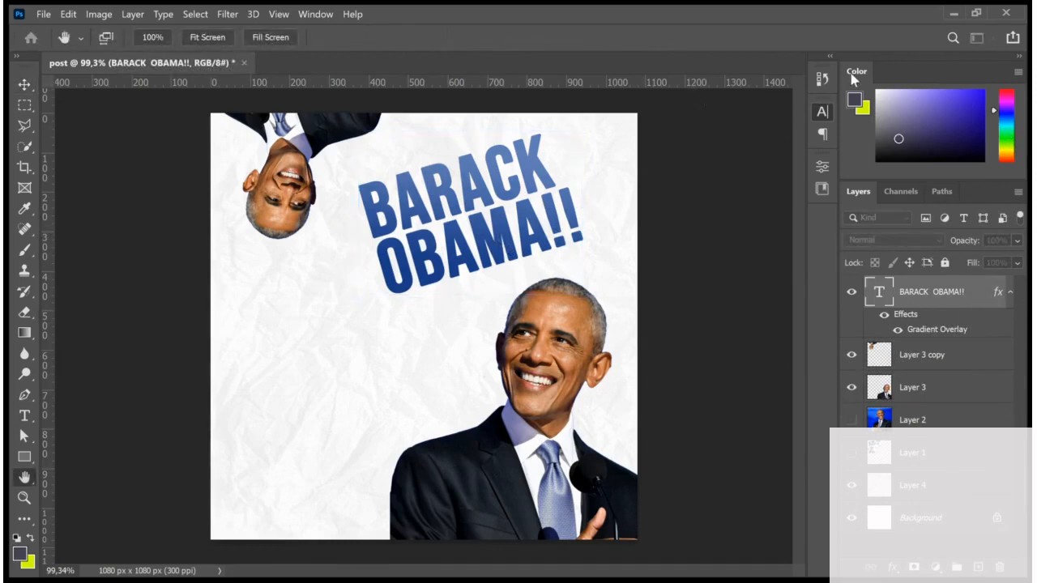
pyautogui.click(610, 368)
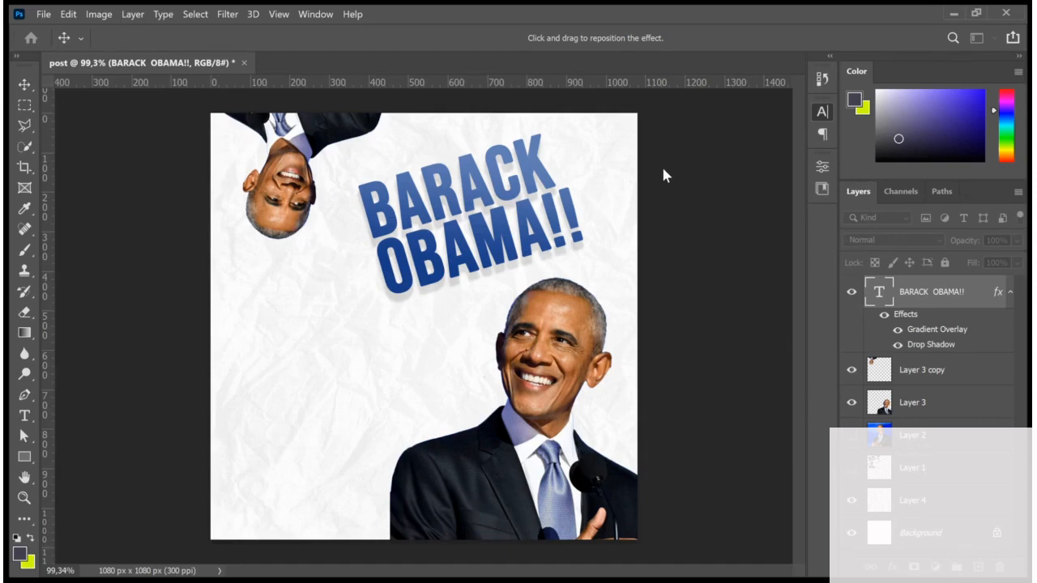
pyautogui.click(837, 80)
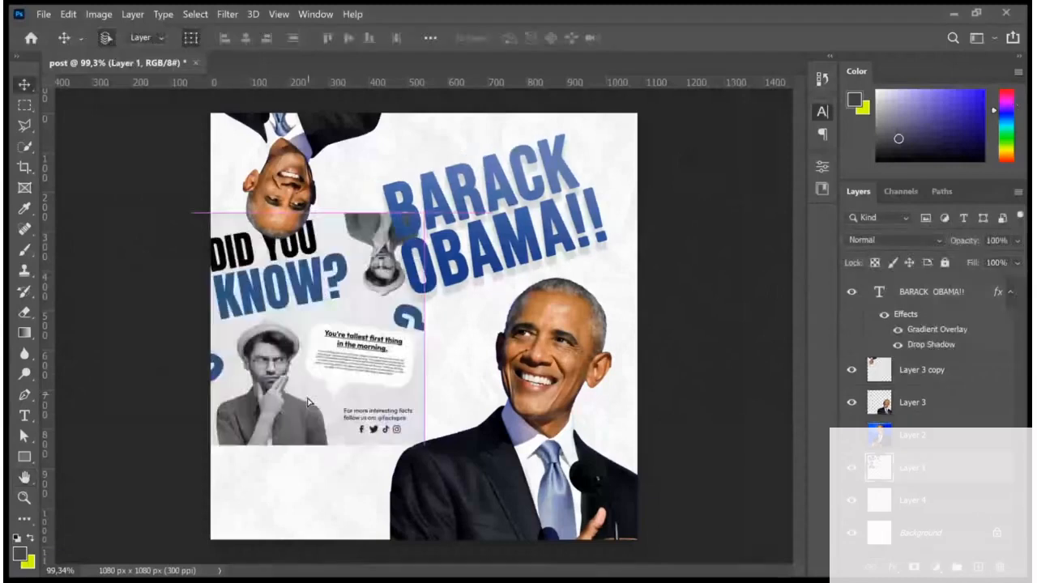
# Step: Reposition the reference image over the canvas's left half, examine its speech bubble and follow-us text, and hide the reference layer
pyautogui.moveTo(308, 403)
pyautogui.mouseDown()
pyautogui.moveTo(327, 415)
pyautogui.moveTo(311, 420)
pyautogui.mouseUp()
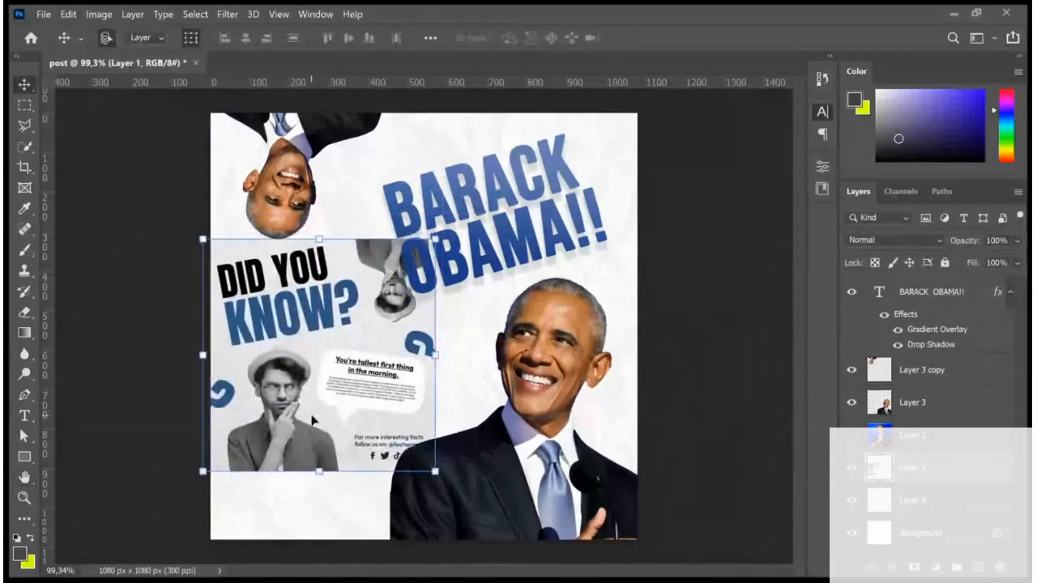
pyautogui.scroll(1, 311, 415)
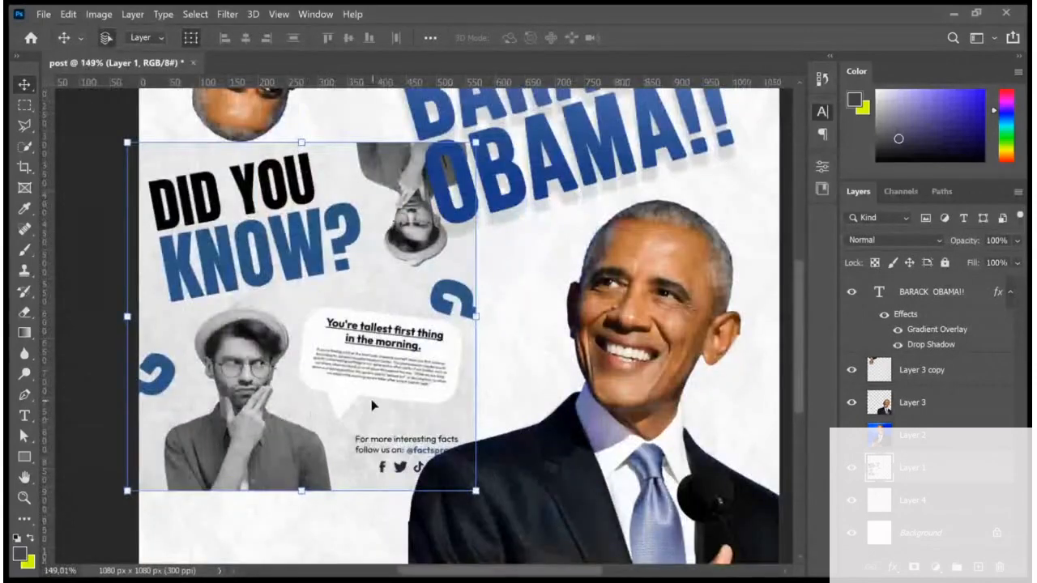
pyautogui.scroll(-1, 469, 319)
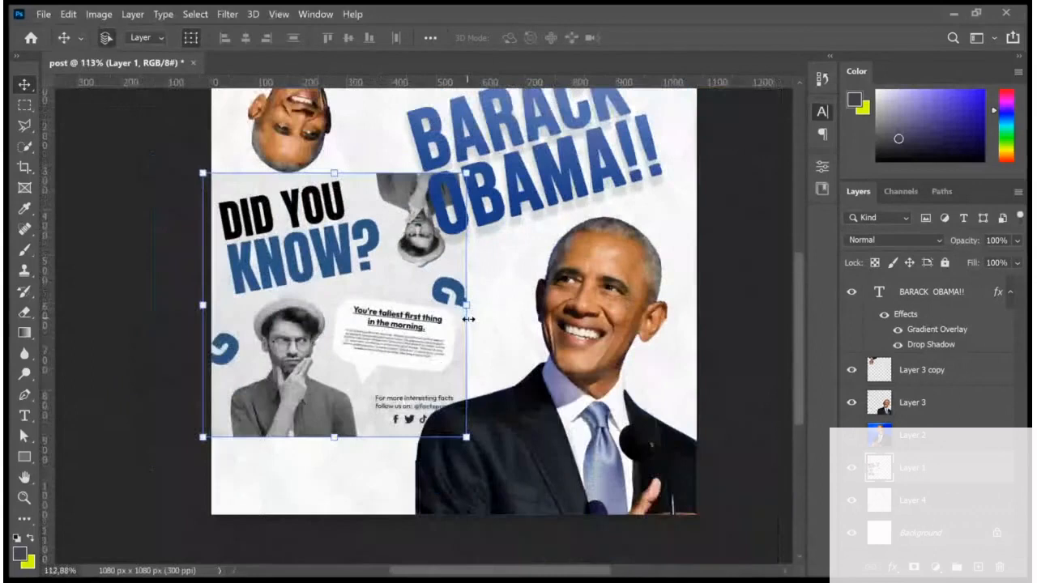
pyautogui.moveTo(427, 358); pyautogui.dragTo(389, 341)
pyautogui.click(852, 469)
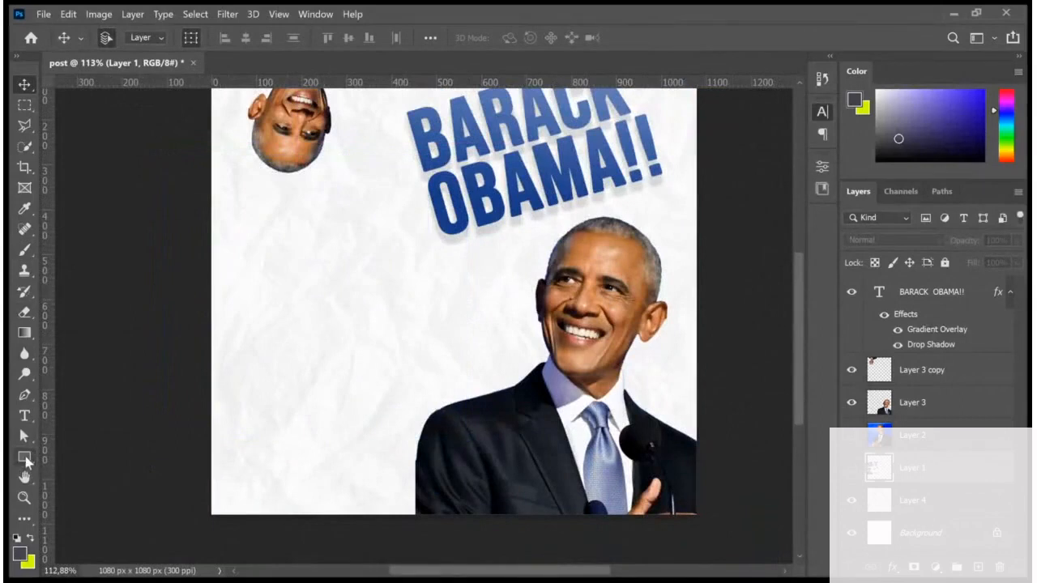
# Step: Draw a rectangle about 495 x 289 px on the canvas's left half below the upside-down portrait, and fill it white
pyautogui.click(25, 459)
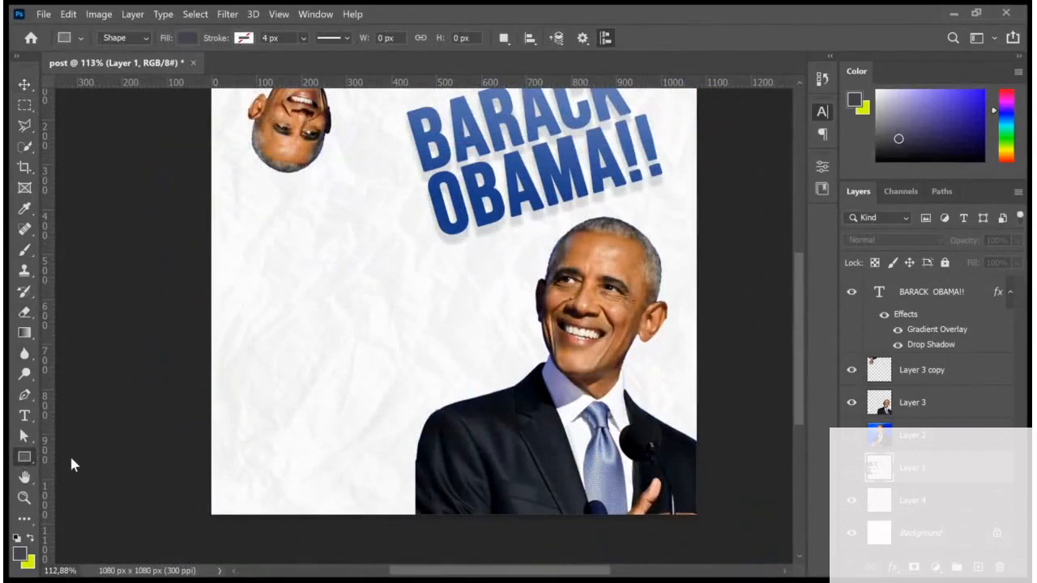
pyautogui.click(22, 84)
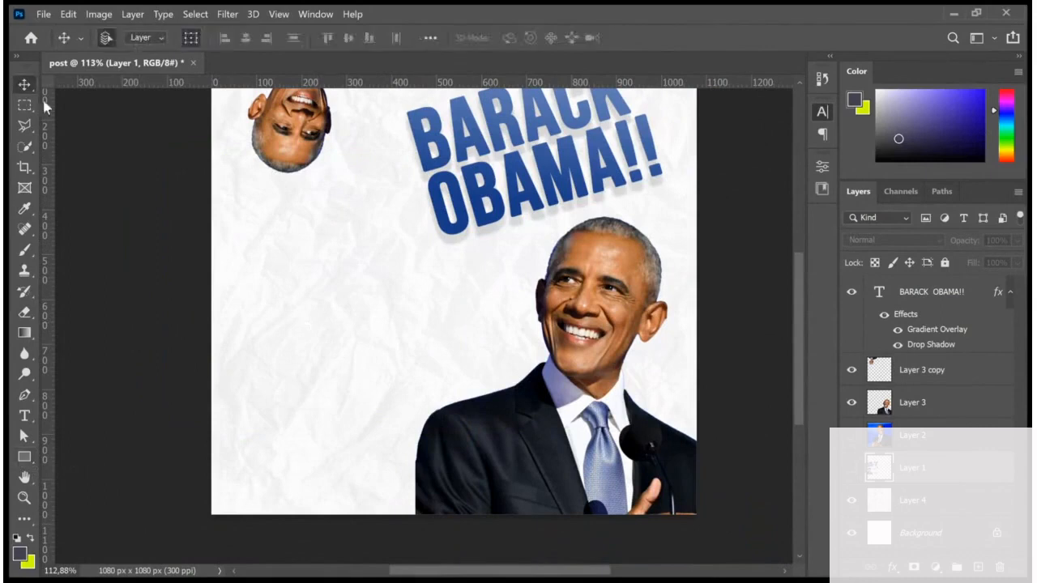
pyautogui.press('u')
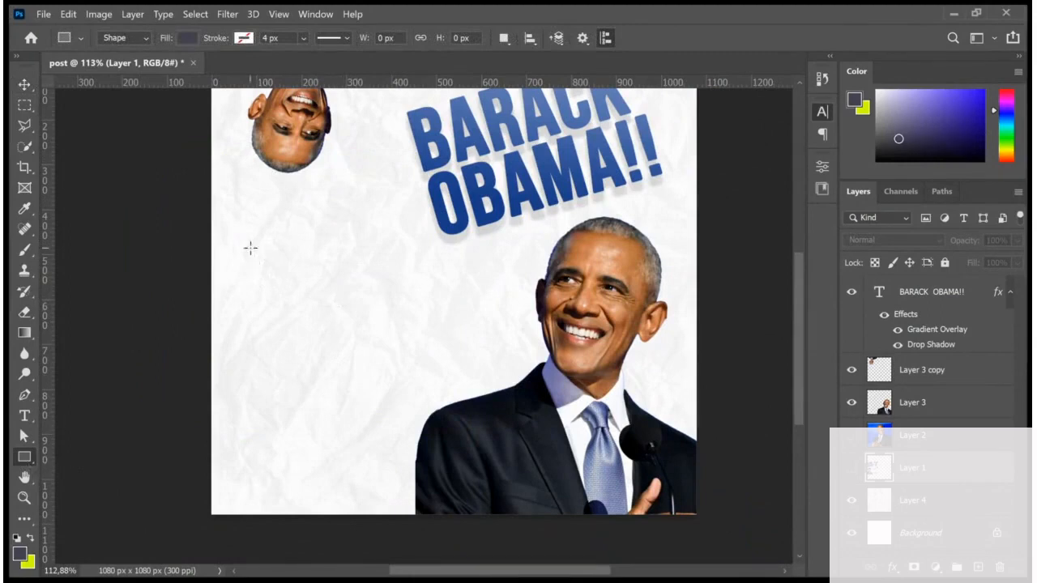
pyautogui.moveTo(249, 245); pyautogui.dragTo(472, 375)
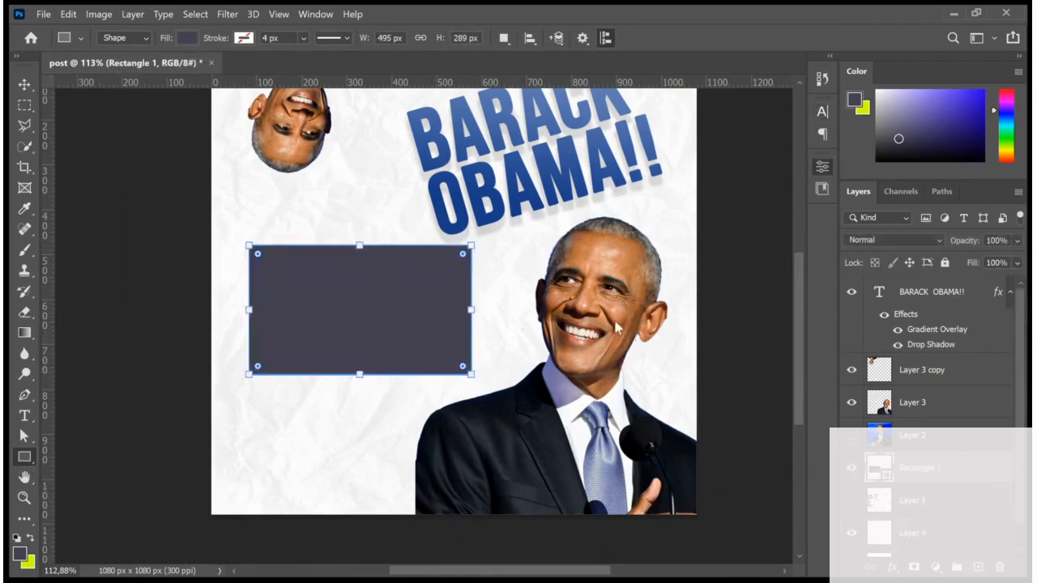
pyautogui.press('alt')
pyautogui.press('i')
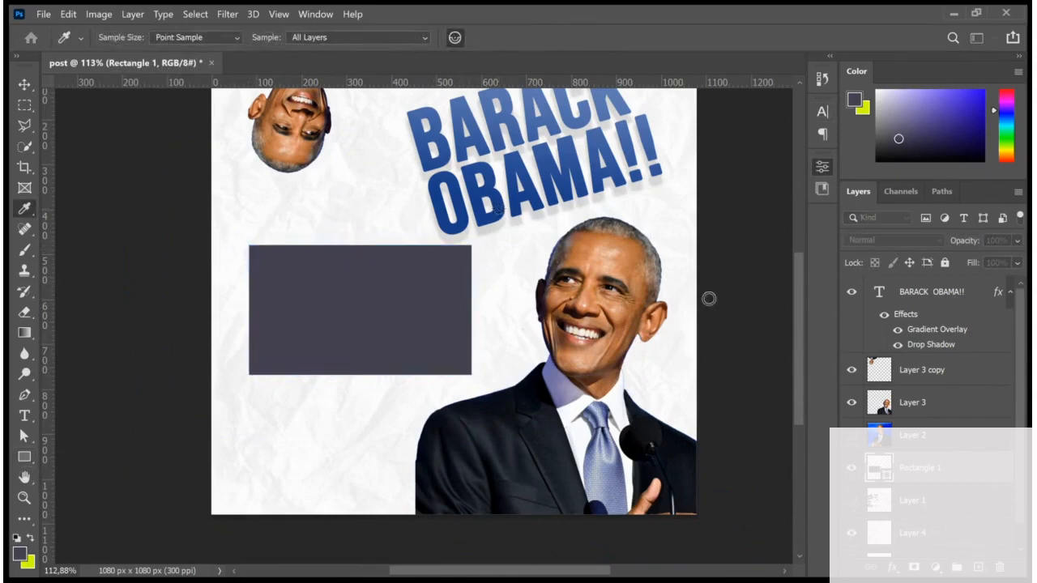
pyautogui.click(898, 287)
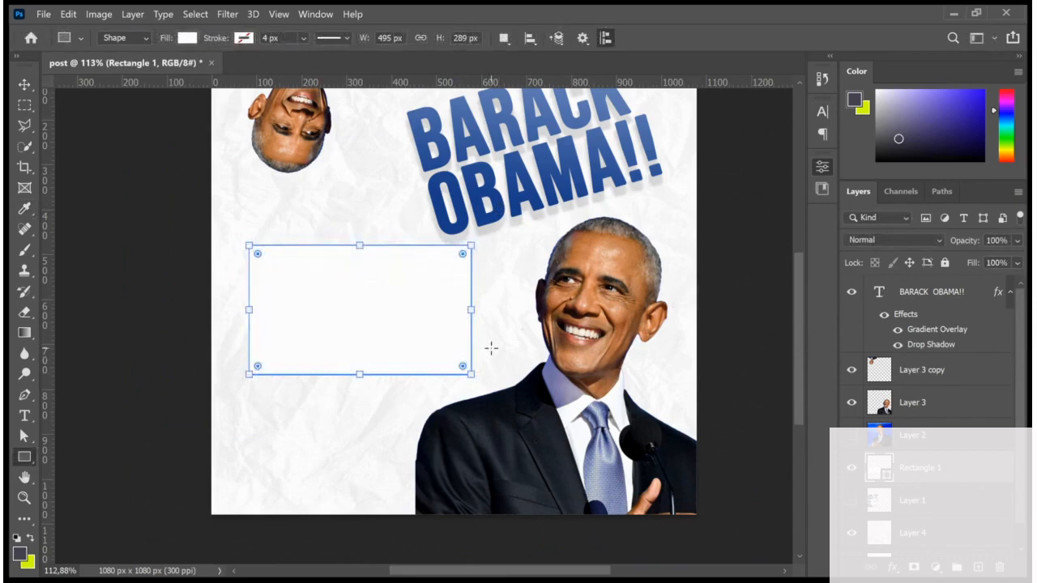
# Step: Round all four corners of the white rectangle generously to form the body of a speech bubble
pyautogui.scroll(2, 458, 256)
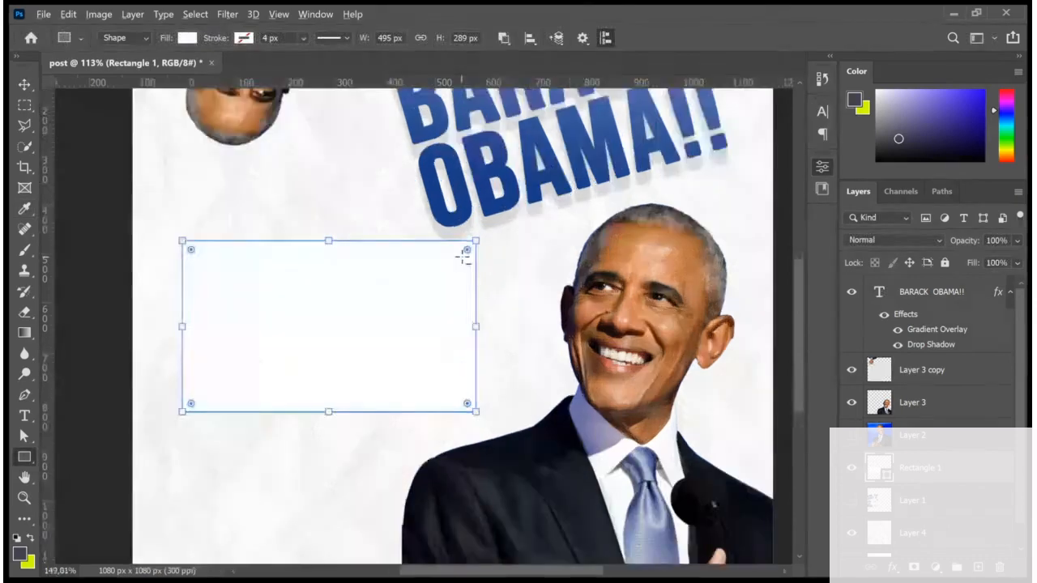
pyautogui.scroll(3, 464, 257)
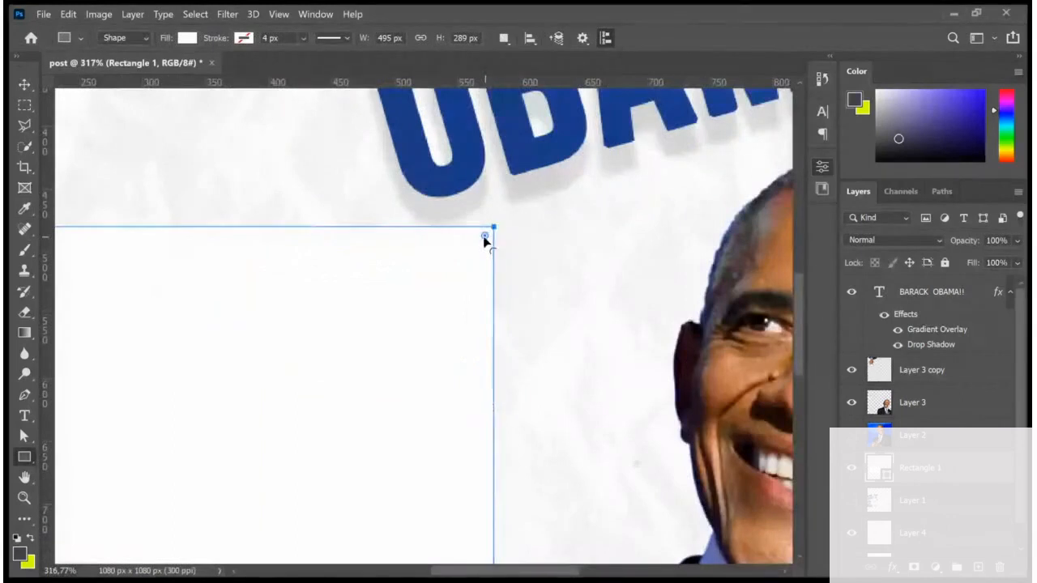
pyautogui.moveTo(485, 235); pyautogui.dragTo(442, 287)
pyautogui.moveTo(440, 292)
pyautogui.mouseDown()
pyautogui.moveTo(435, 282)
pyautogui.moveTo(456, 262)
pyautogui.moveTo(432, 310)
pyautogui.moveTo(449, 306)
pyautogui.mouseUp()
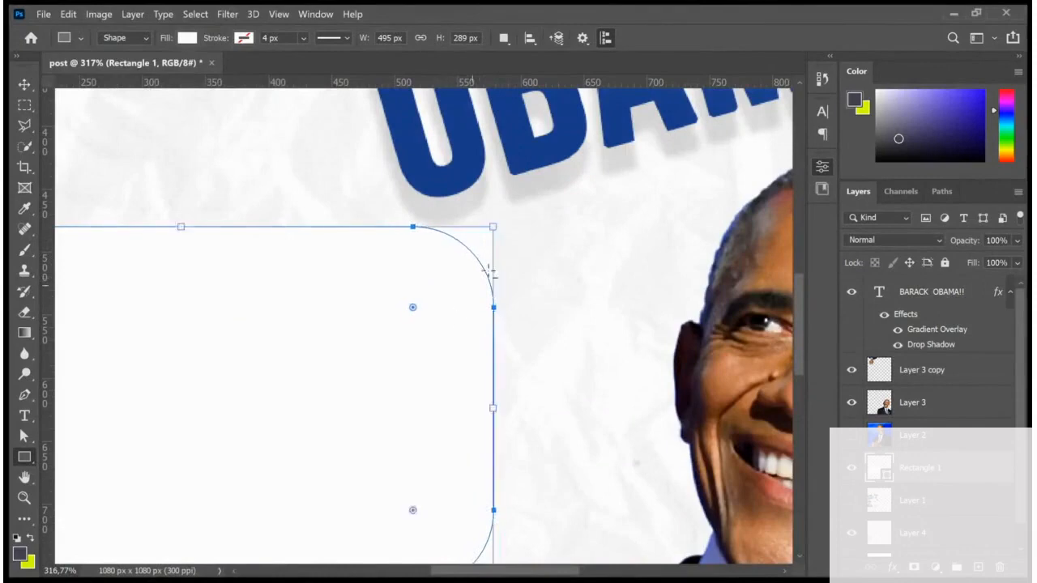
pyautogui.scroll(-7, 491, 274)
pyautogui.scroll(3, 417, 329)
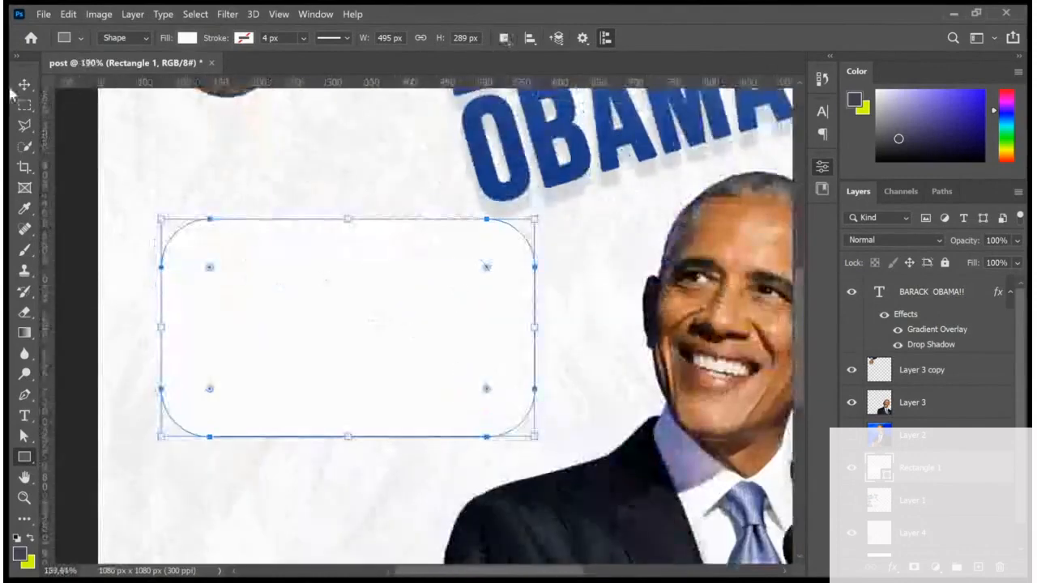
# Step: Shift the rounded white rectangle slightly toward the canvas's left edge and deselect it
pyautogui.press('v')
pyautogui.hotkey('ctrl', '0')
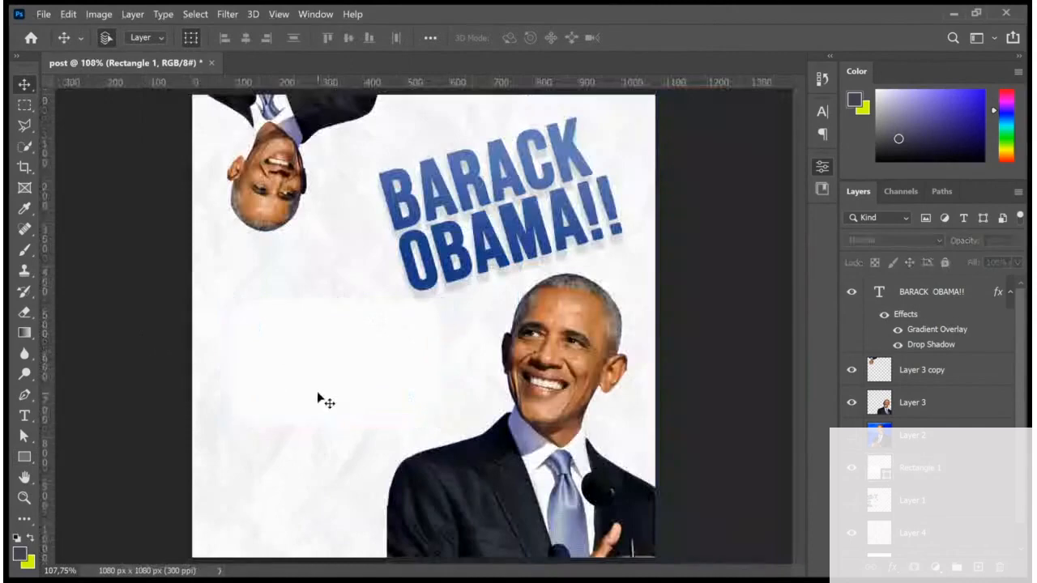
pyautogui.moveTo(351, 393); pyautogui.dragTo(342, 393)
pyautogui.scroll(-5, 424, 387)
pyautogui.scroll(-1, 341, 407)
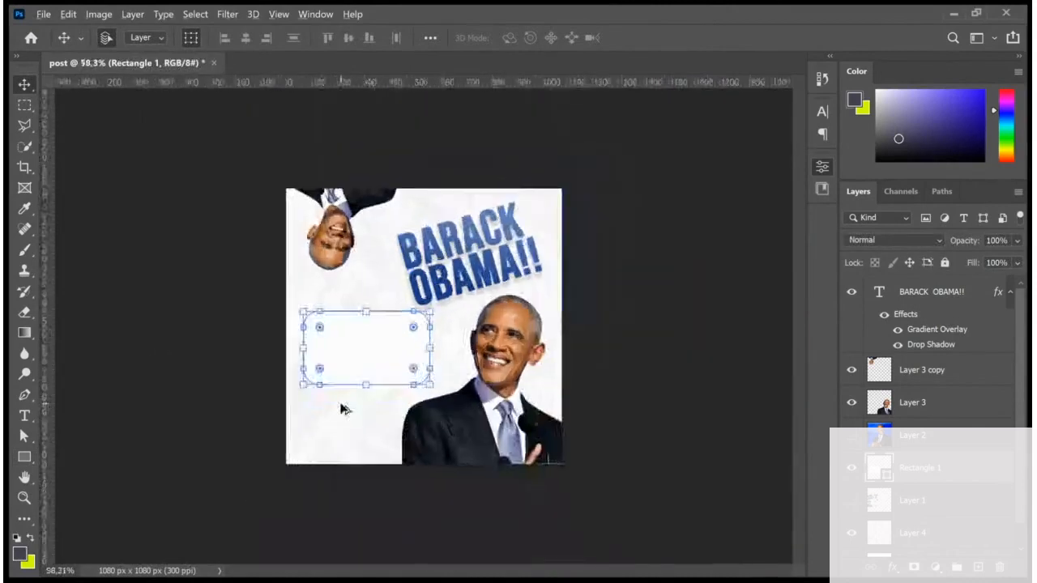
pyautogui.scroll(6, 340, 401)
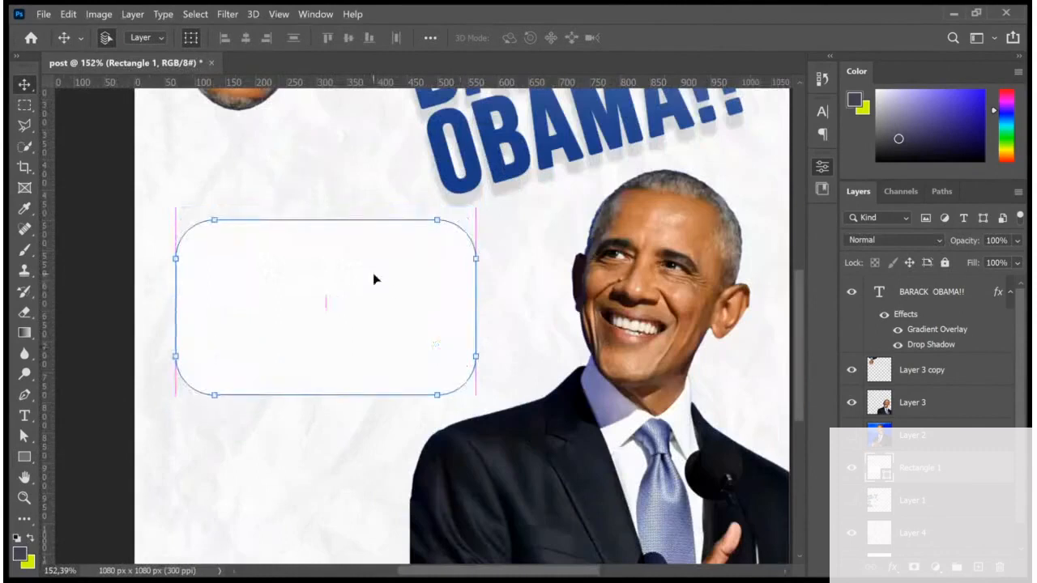
pyautogui.scroll(-1, 273, 377)
pyautogui.scroll(3, 261, 470)
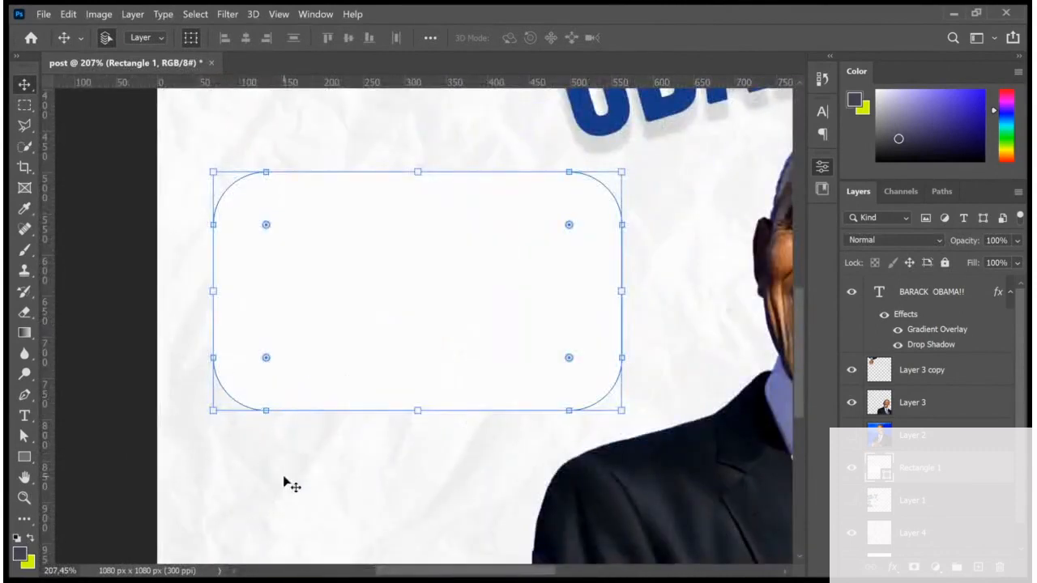
pyautogui.moveTo(383, 425); pyautogui.dragTo(411, 461)
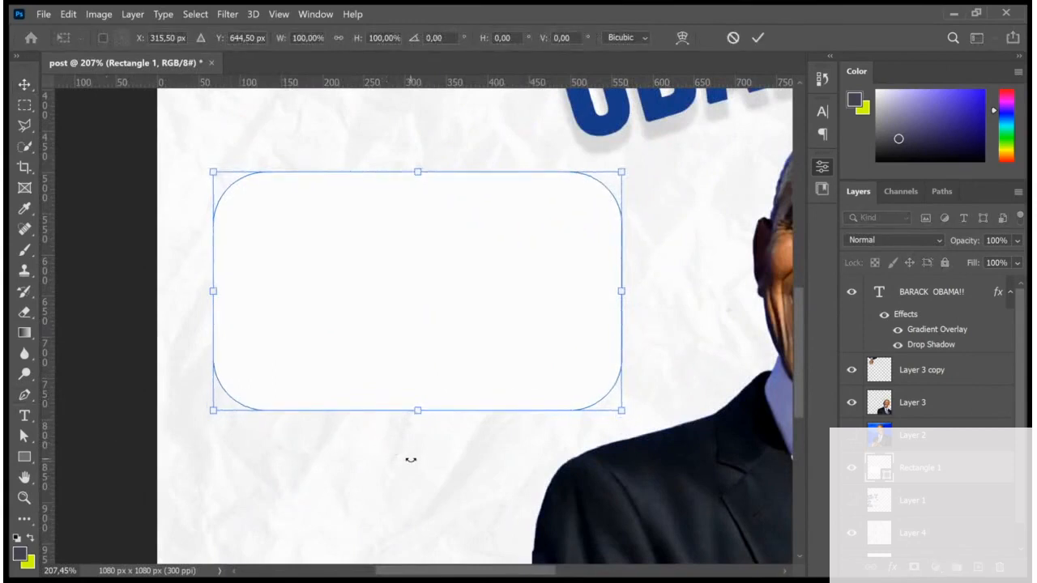
pyautogui.click(414, 465)
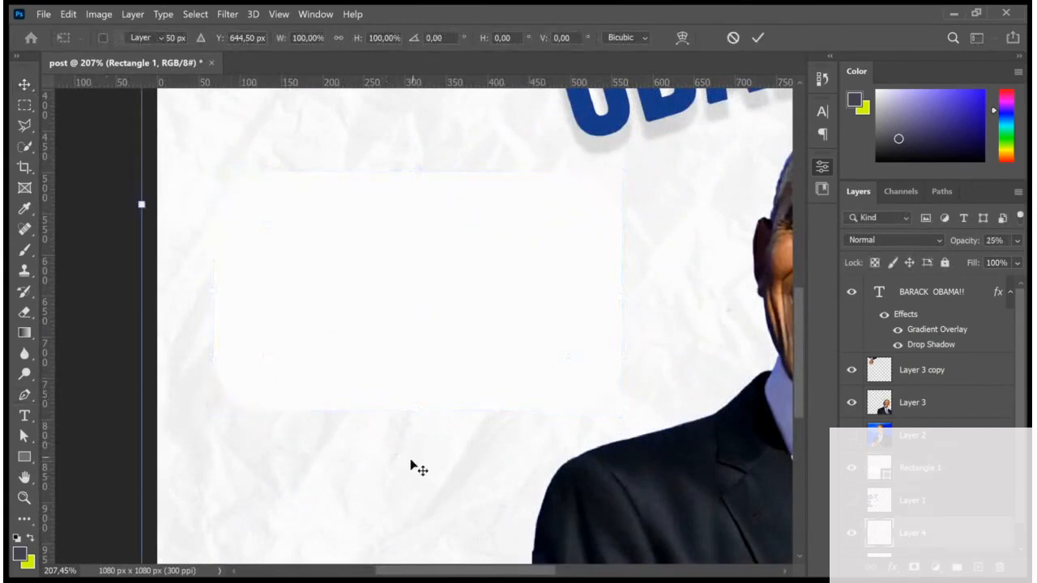
# Step: Draw a triangle about 129 x 112 px across the rounded rectangle's lower edge and fill it white
pyautogui.click(24, 395)
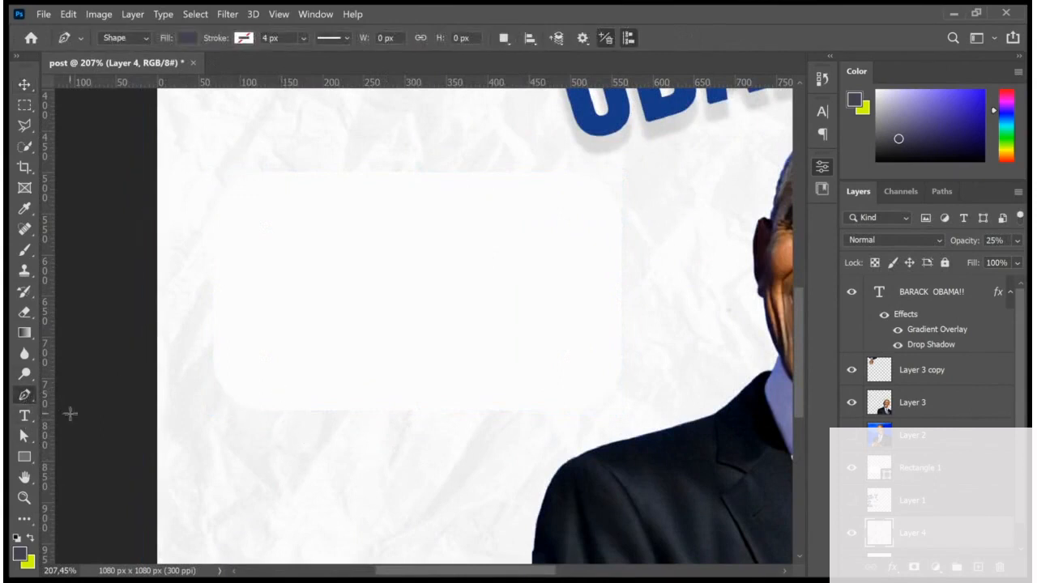
pyautogui.click(31, 458)
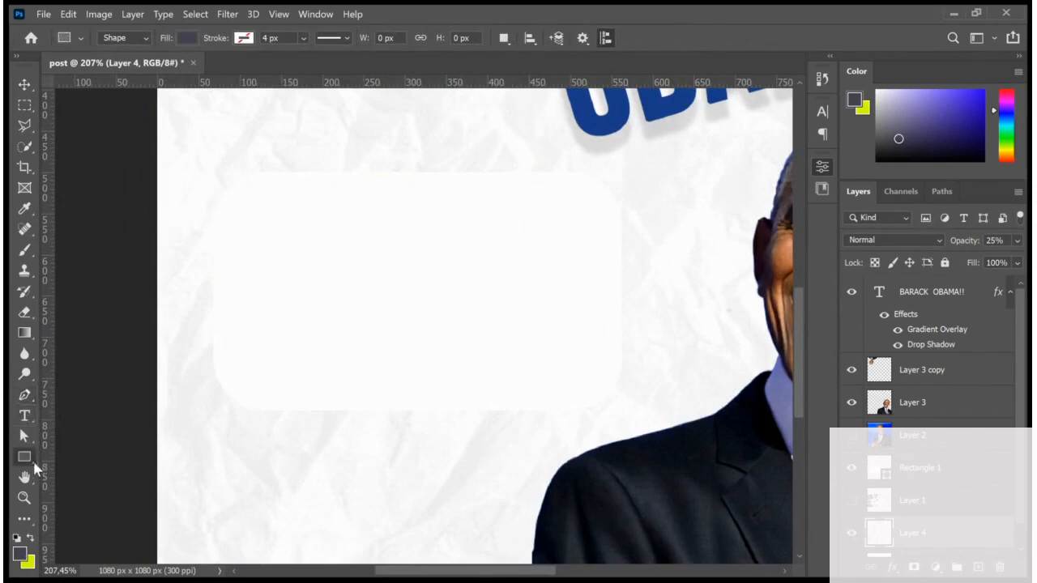
pyautogui.click(79, 503)
pyautogui.moveTo(275, 384); pyautogui.dragTo(453, 500)
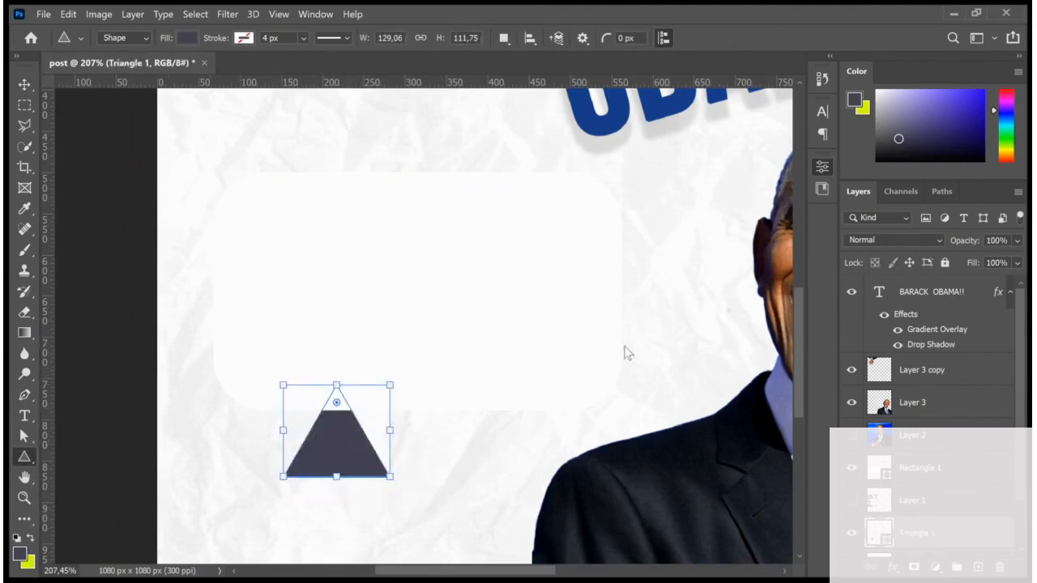
pyautogui.click(606, 387)
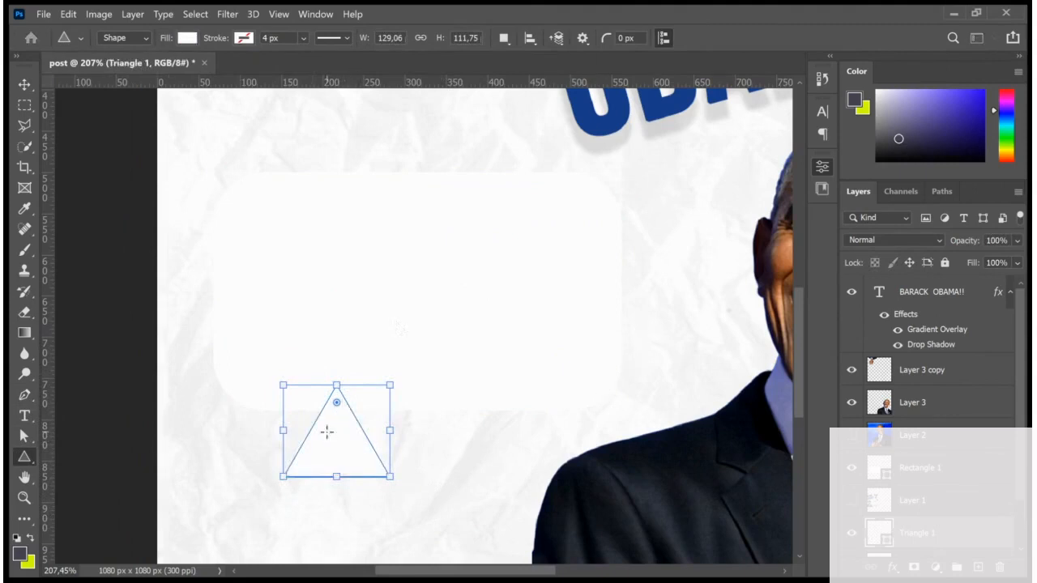
# Step: Flip the white triangle vertically so it points down from the rounded rectangle's lower edge
pyautogui.press('v')
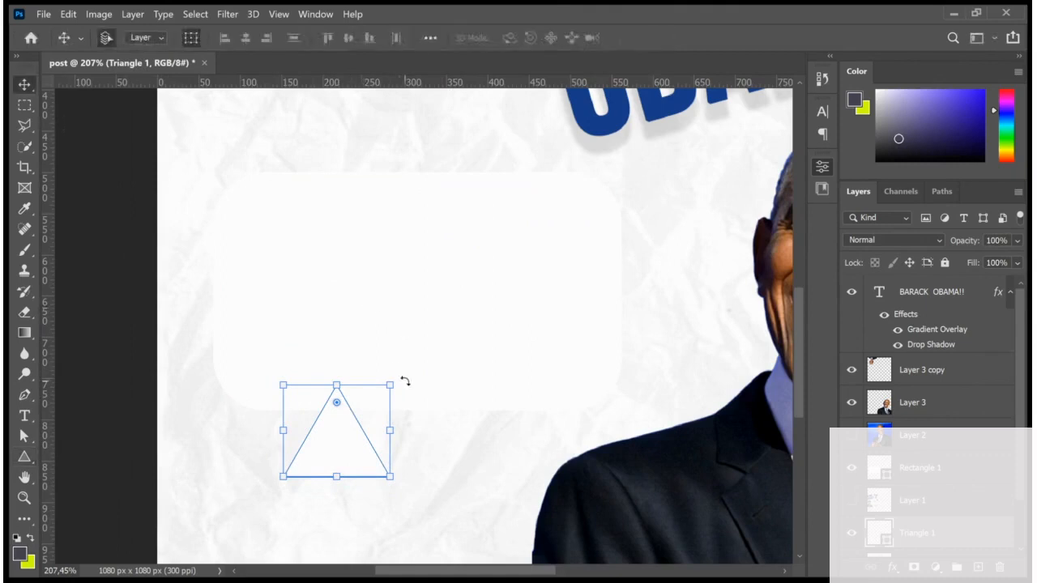
pyautogui.hotkey('ctrl', 't')
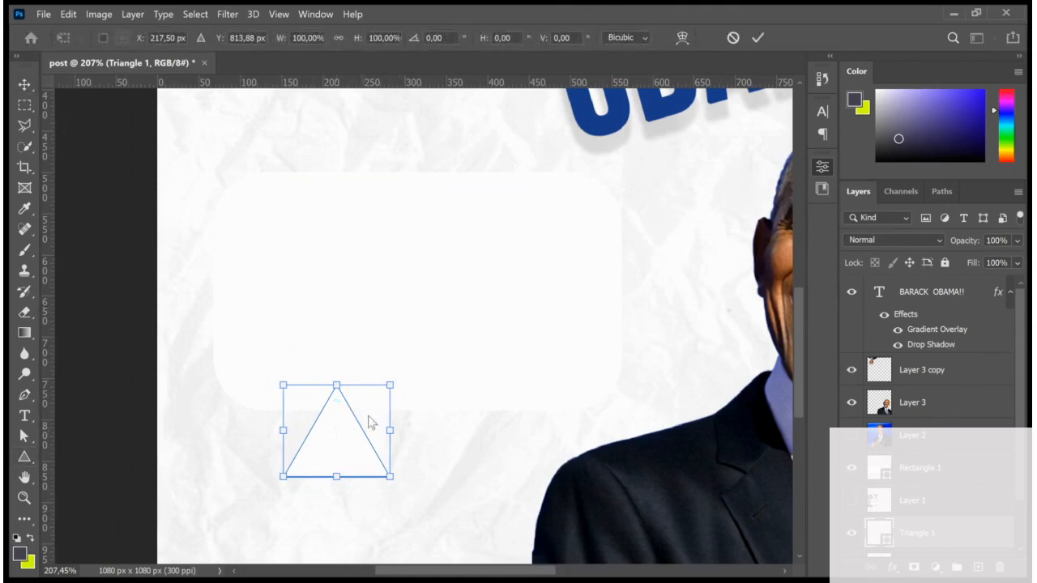
pyautogui.moveTo(341, 421); pyautogui.dragTo(312, 432)
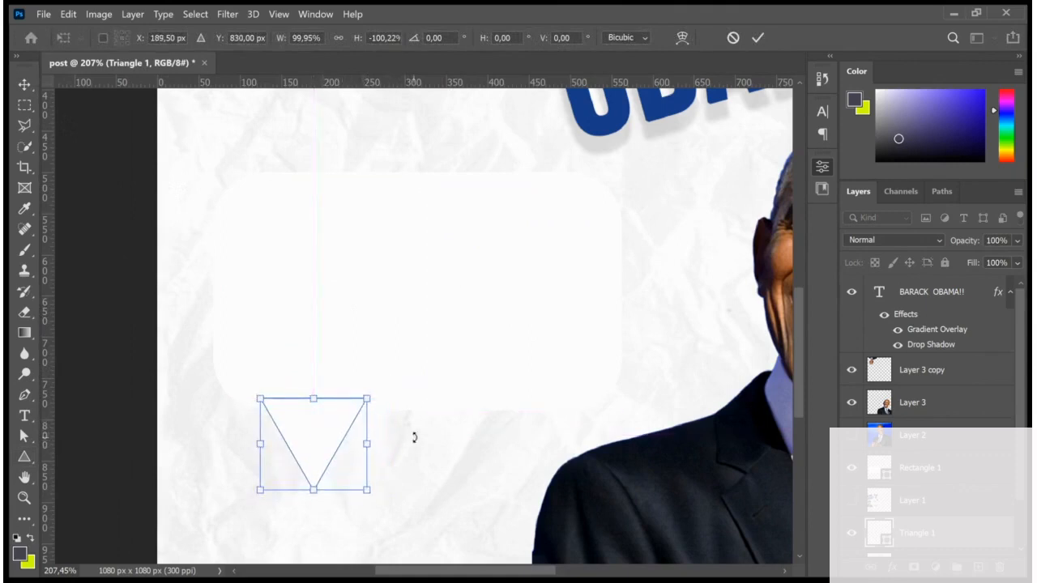
# Step: Move the triangle near the rounded rectangle's lower-right corner, scale it to about 94.5% by 101%, and apply the transform
pyautogui.scroll(-2, 327, 374)
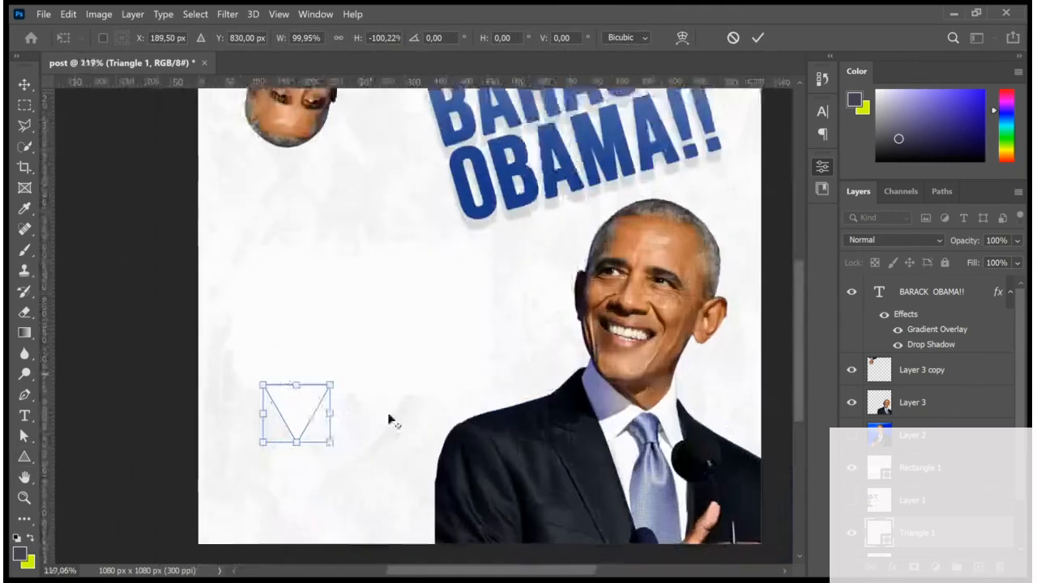
pyautogui.moveTo(298, 421); pyautogui.dragTo(468, 413)
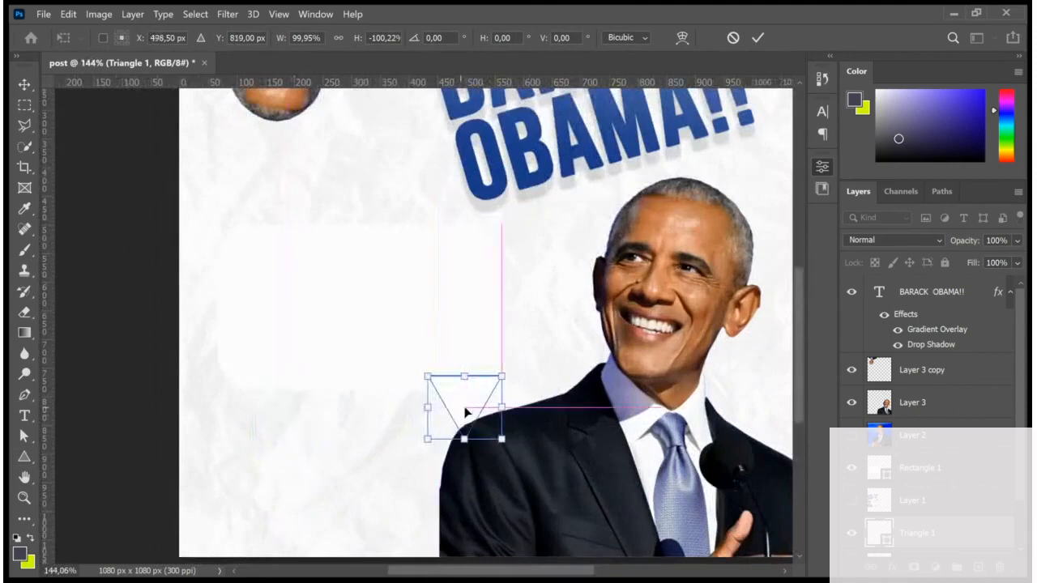
pyautogui.scroll(2, 486, 414)
pyautogui.moveTo(513, 462); pyautogui.dragTo(436, 391)
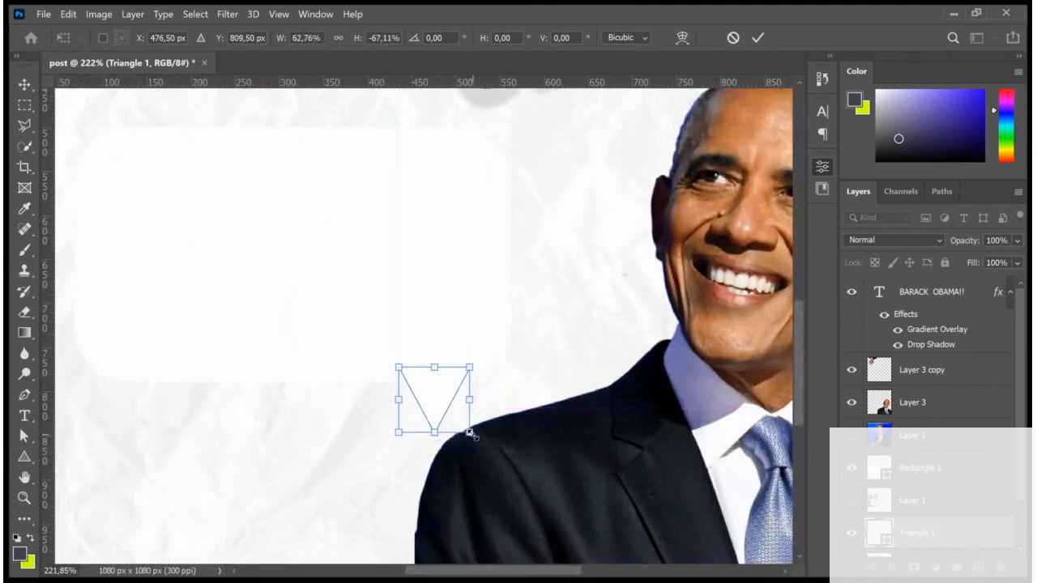
pyautogui.moveTo(469, 431); pyautogui.dragTo(497, 455)
pyautogui.moveTo(464, 396); pyautogui.dragTo(405, 391)
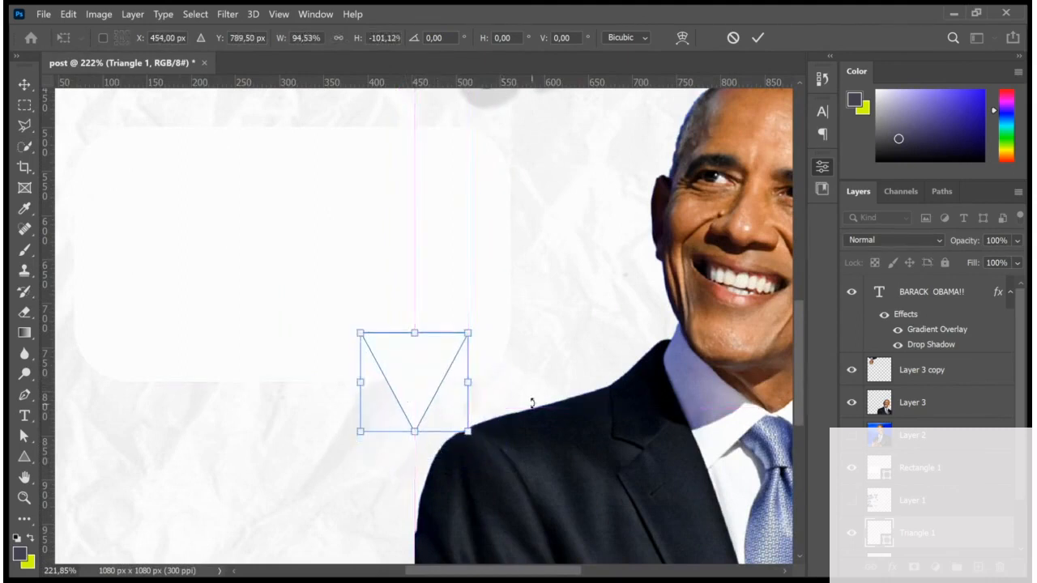
pyautogui.press('Return')
# Step: Nudge the triangle slightly to refine its position as the speech bubble's tail, and check it against the portrait
pyautogui.scroll(-4, 460, 412)
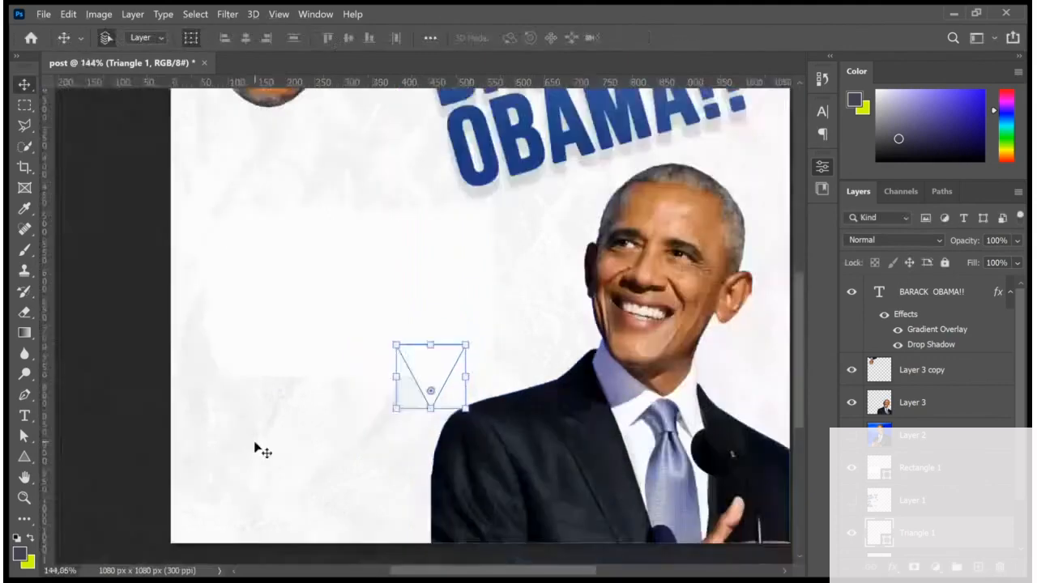
pyautogui.click(256, 444)
pyautogui.scroll(-3, 268, 432)
pyautogui.scroll(4, 381, 437)
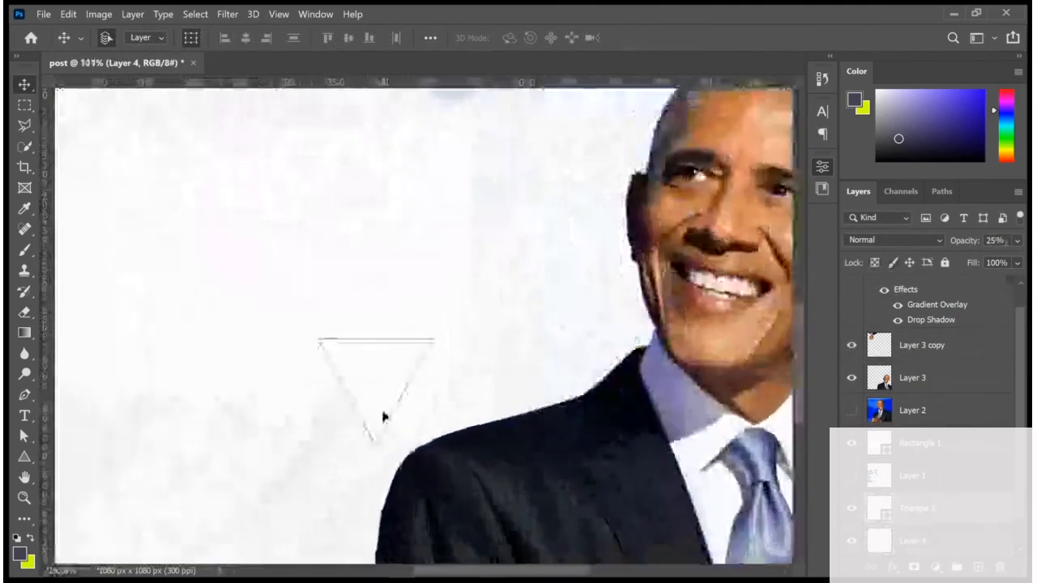
pyautogui.moveTo(384, 416); pyautogui.dragTo(386, 427)
pyautogui.scroll(-4, 444, 407)
pyautogui.click(294, 438)
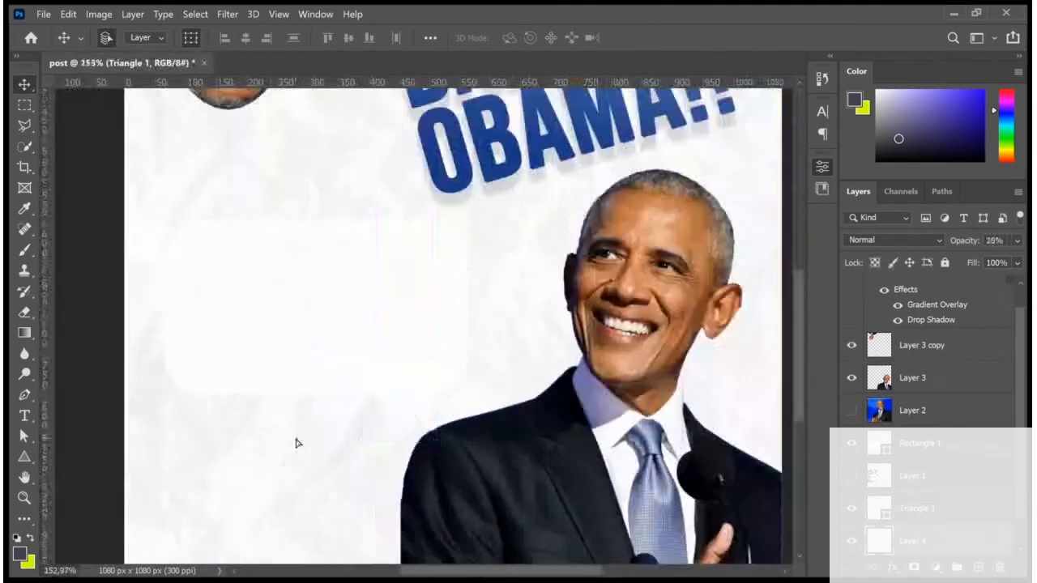
# Step: Select the triangle and the rounded rectangle together and merge them into one speech bubble shape layer
pyautogui.scroll(4, 295, 439)
pyautogui.scroll(-3, 476, 440)
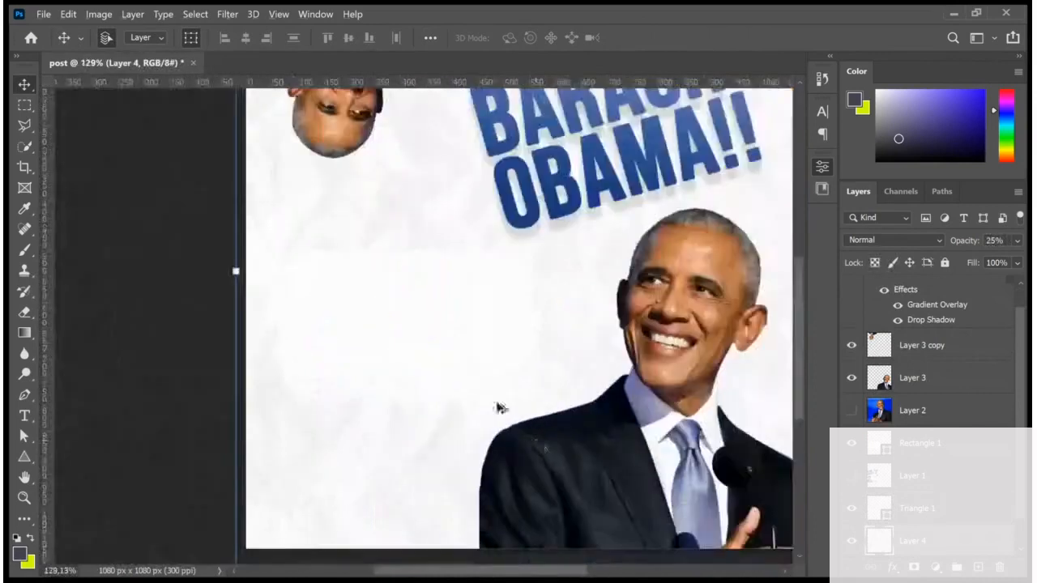
pyautogui.scroll(2, 497, 407)
pyautogui.click(461, 410)
pyautogui.keyDown('shift'); pyautogui.click(301, 259); pyautogui.keyUp('shift')
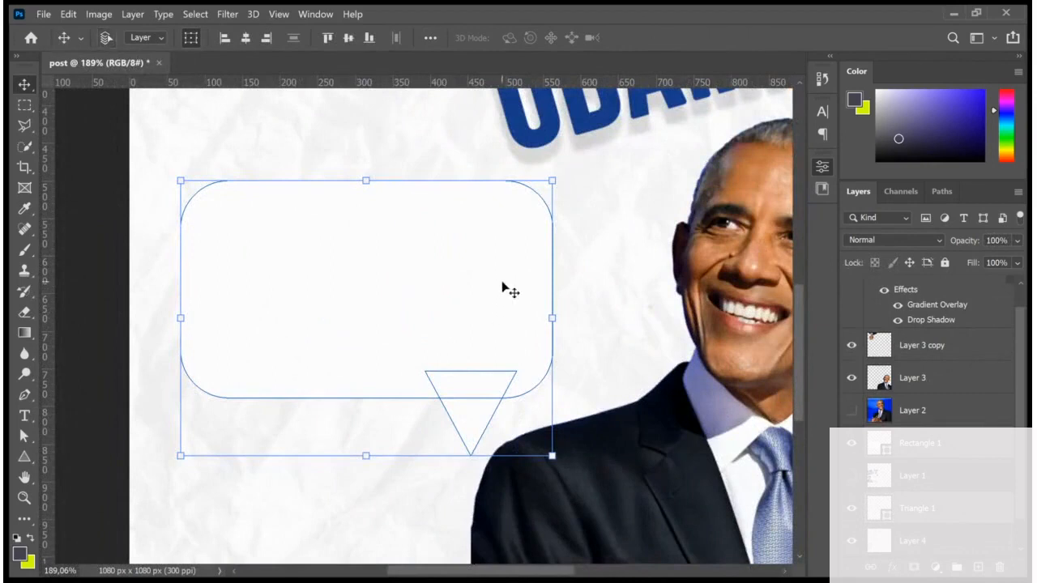
pyautogui.hotkey('ctrl', 'e')
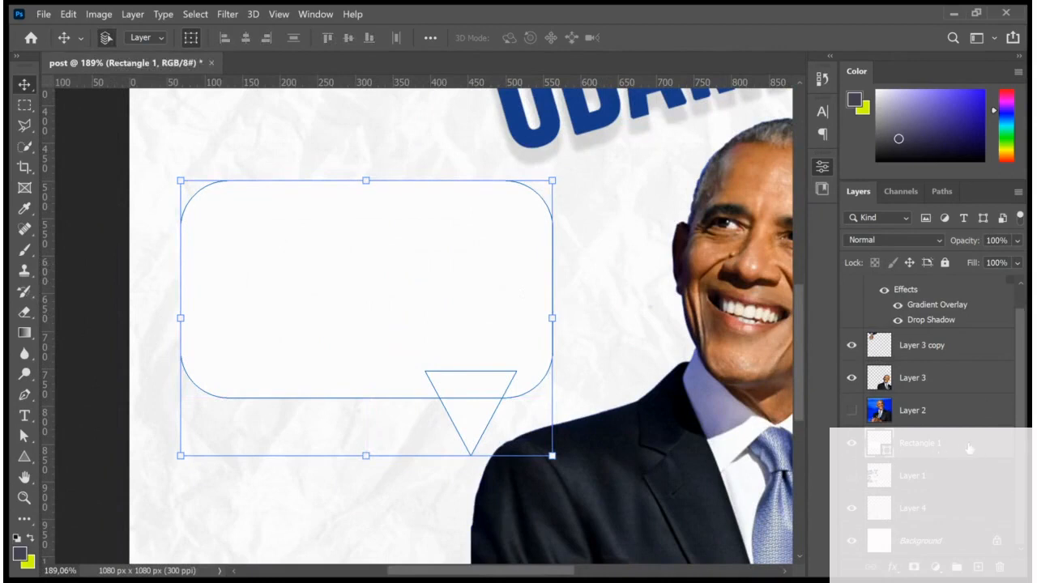
# Step: Add a drop shadow to the merged speech bubble and adjust its offset into a soft shadow below the shape
pyautogui.press('h')
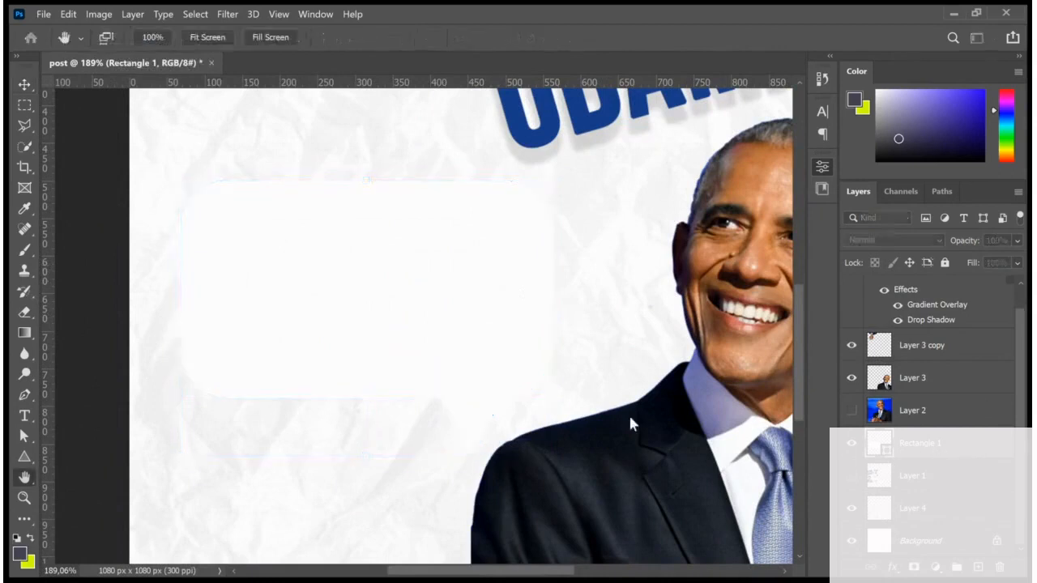
pyautogui.click(509, 360)
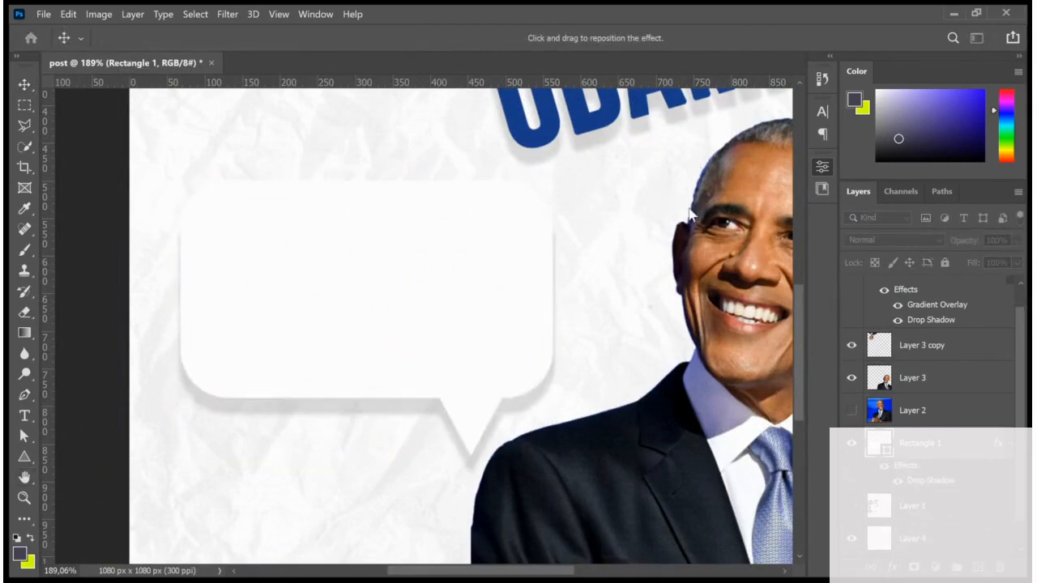
pyautogui.moveTo(687, 227); pyautogui.dragTo(697, 229)
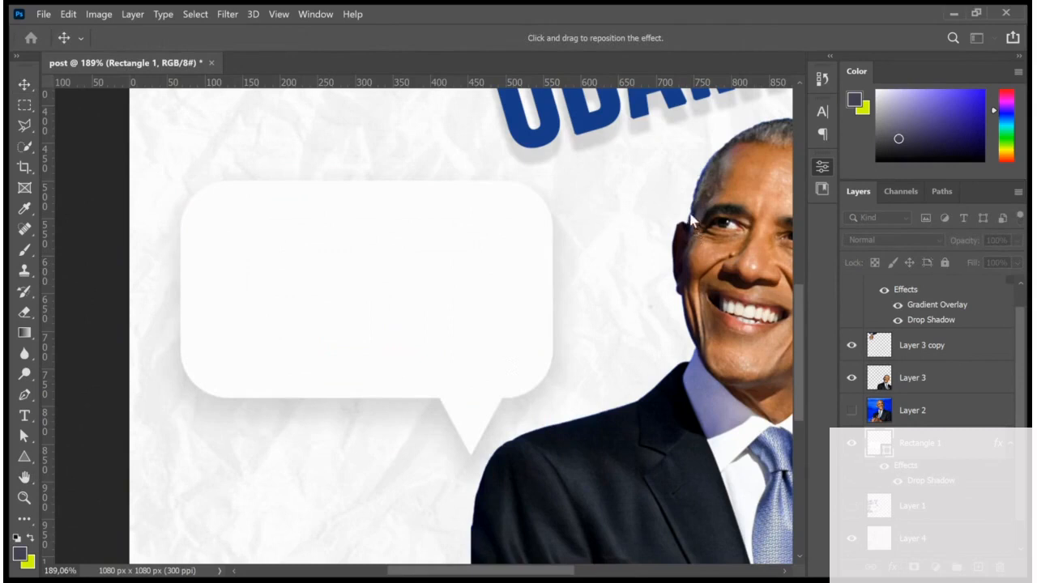
pyautogui.moveTo(694, 194); pyautogui.dragTo(687, 195)
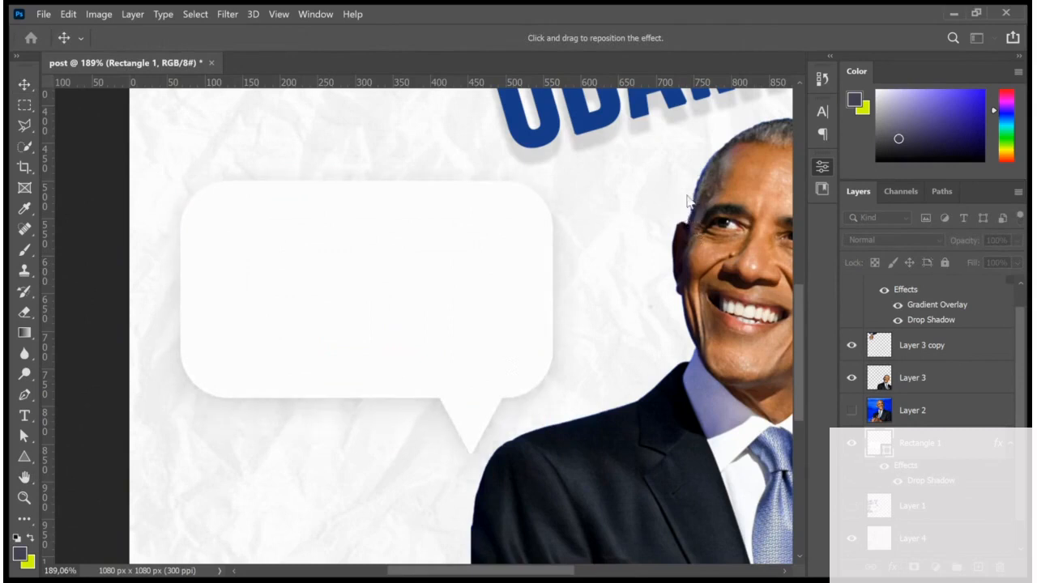
pyautogui.moveTo(688, 143); pyautogui.dragTo(690, 144)
pyautogui.press('Return')
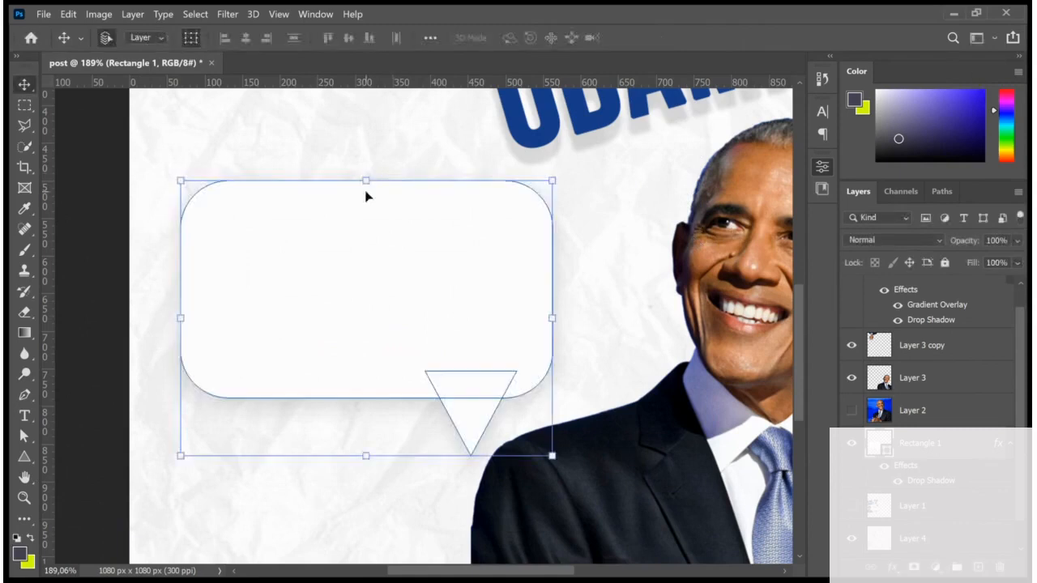
# Step: Move the title up toward the canvas's upper edge and shift the speech bubble slightly up
pyautogui.click(377, 496)
pyautogui.scroll(-4, 315, 266)
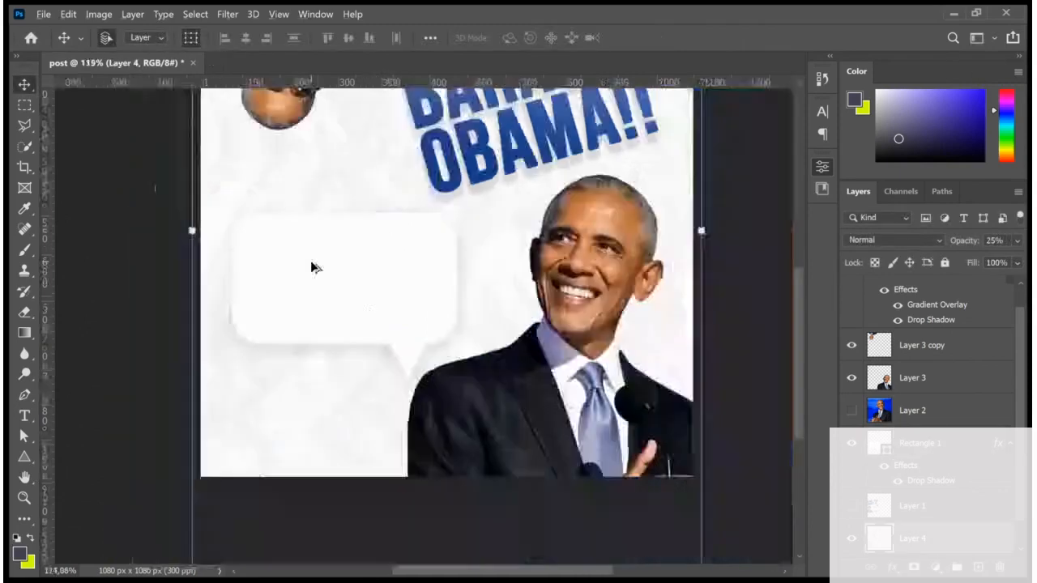
pyautogui.click(490, 242)
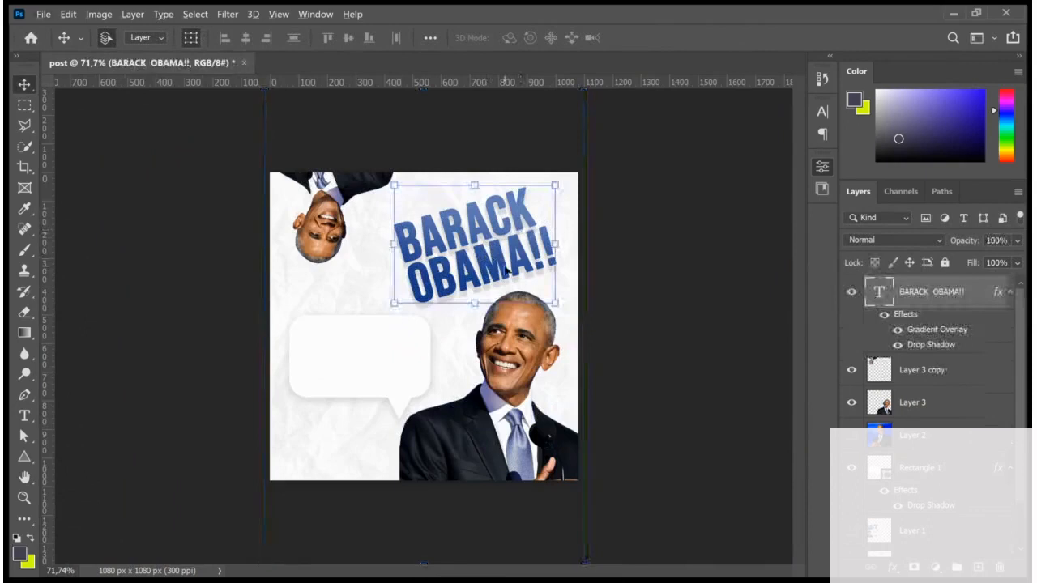
pyautogui.scroll(1, 506, 272)
pyautogui.moveTo(503, 273); pyautogui.dragTo(510, 236)
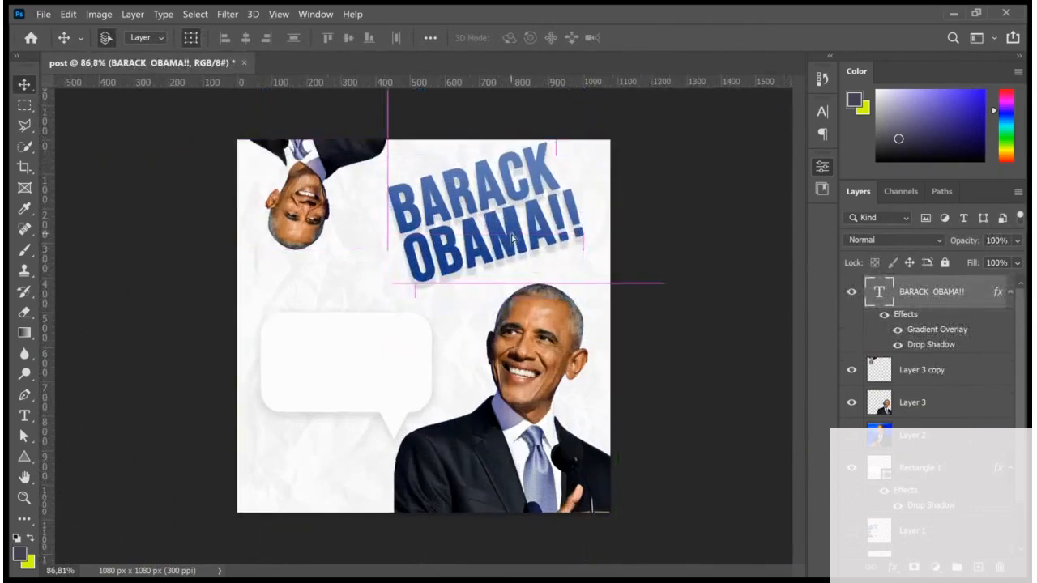
pyautogui.click(375, 388)
pyautogui.moveTo(396, 388); pyautogui.dragTo(389, 369)
# Step: Shift the title slightly right and rotate it by 4.64° with a free transform to flatten its tilt
pyautogui.click(690, 191)
pyautogui.moveTo(533, 229); pyautogui.dragTo(541, 230)
pyautogui.moveTo(597, 297); pyautogui.dragTo(618, 291)
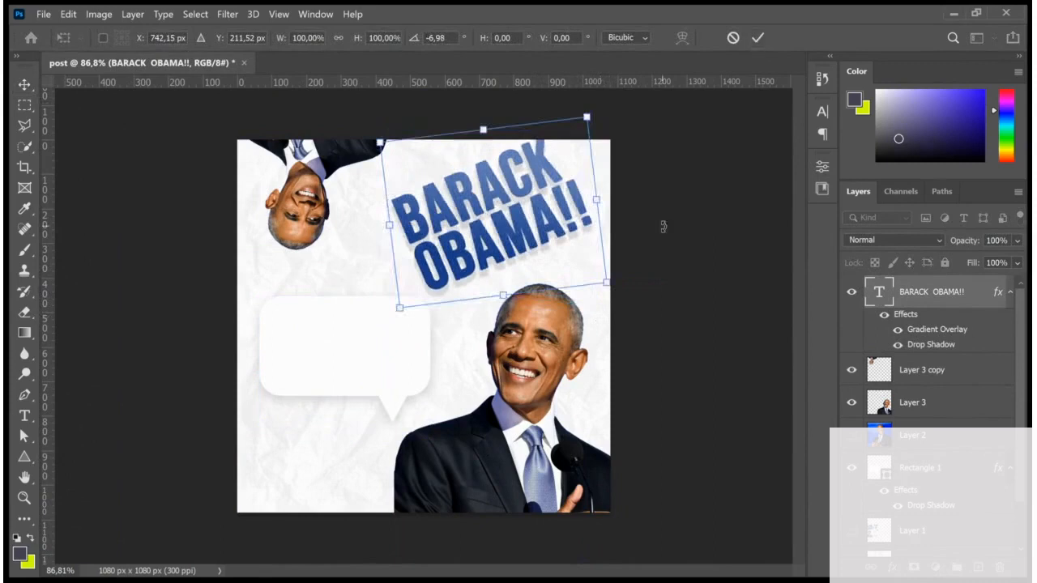
pyautogui.moveTo(624, 296); pyautogui.dragTo(611, 328)
pyautogui.scroll(3, 575, 285)
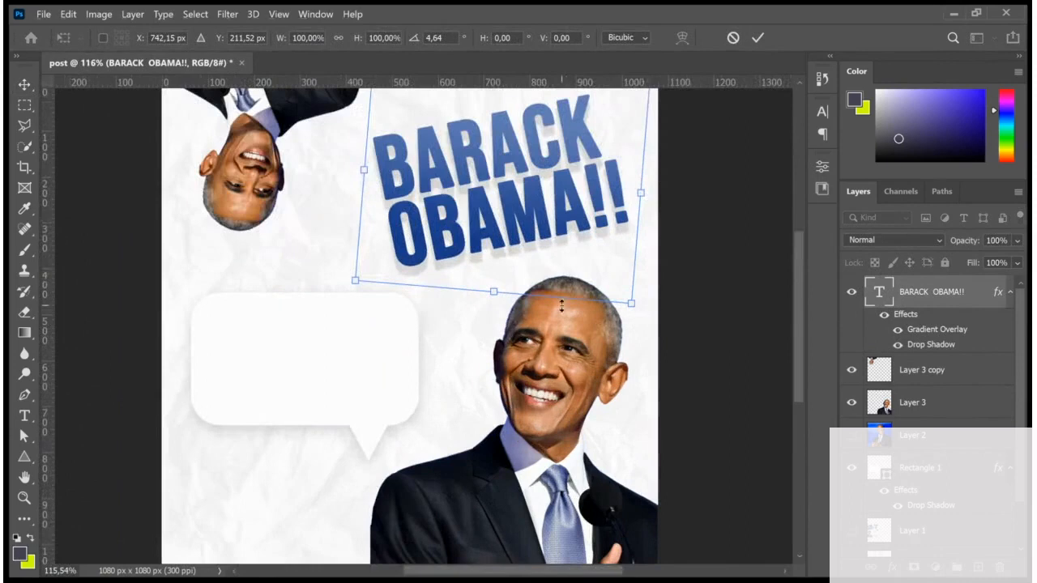
pyautogui.scroll(-6, 561, 306)
pyautogui.scroll(2, 556, 295)
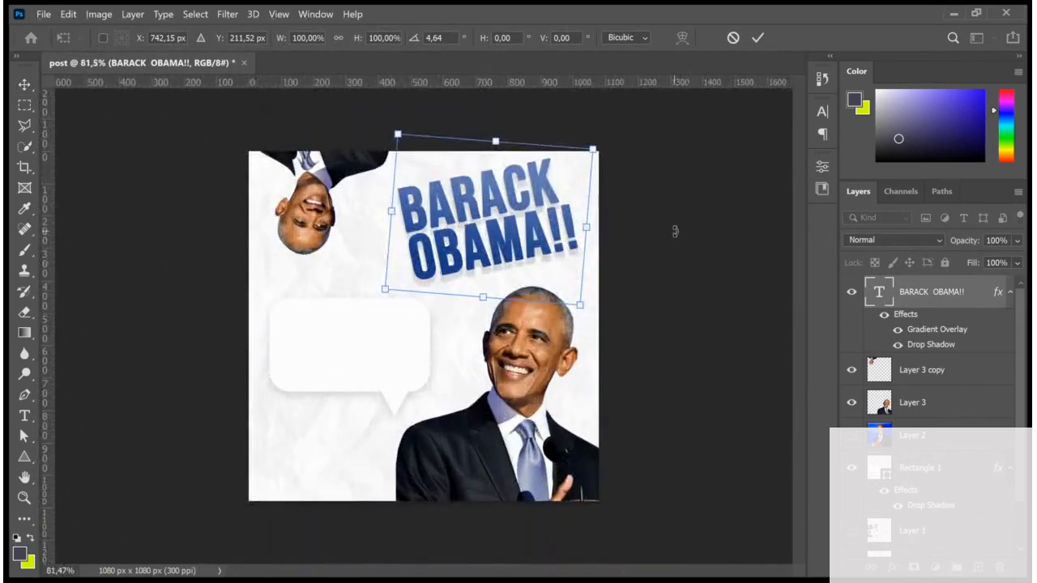
# Step: Compare the title's tilt with the previous angle, nudge the title slightly right, and apply the transform
pyautogui.moveTo(673, 232); pyautogui.dragTo(665, 229)
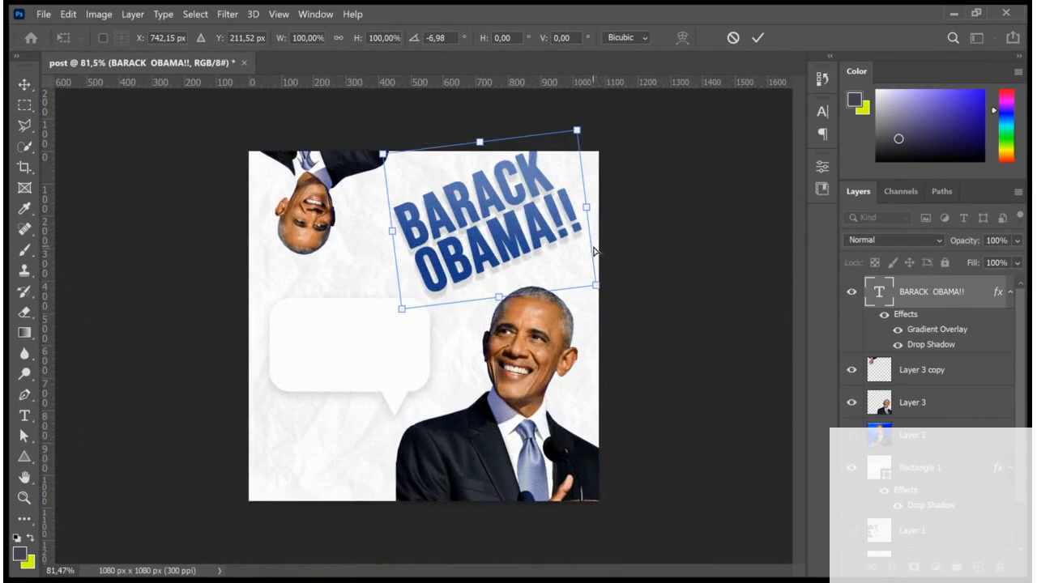
pyautogui.hotkey('ctrl', 'z')
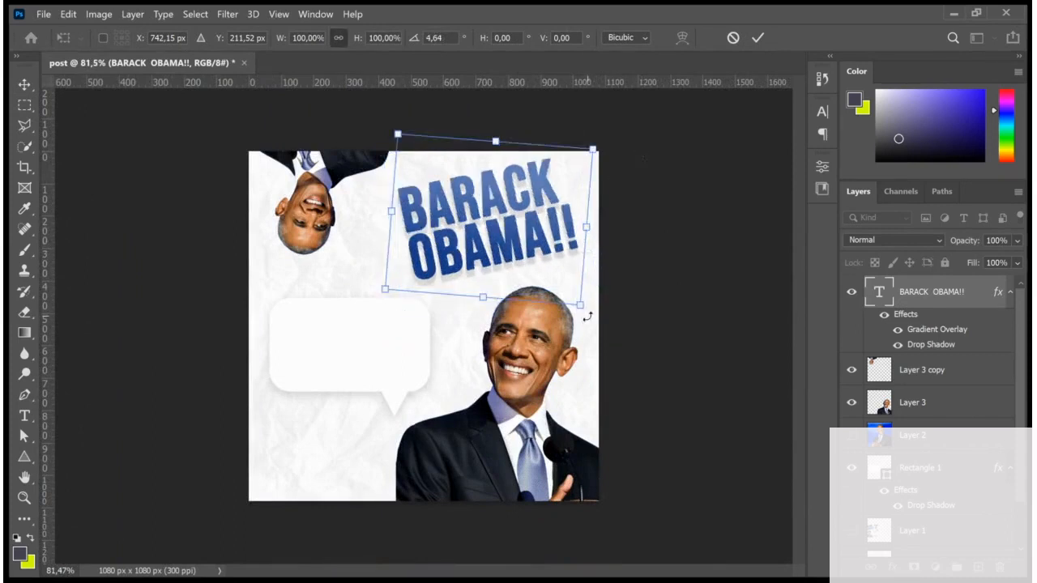
pyautogui.moveTo(588, 316); pyautogui.dragTo(590, 328)
pyautogui.moveTo(511, 241); pyautogui.dragTo(520, 243)
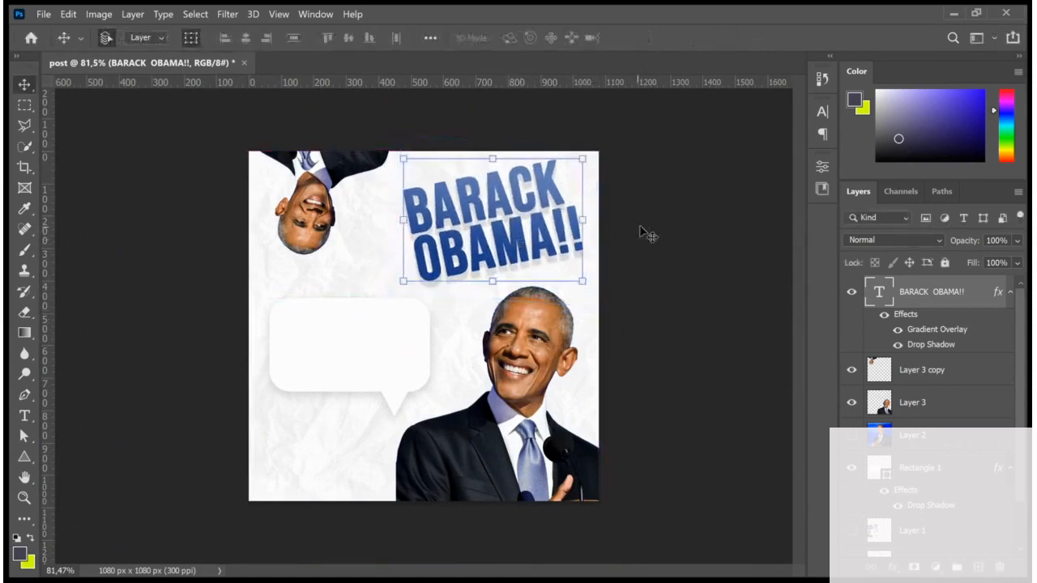
pyautogui.press('Return')
# Step: Nudge the upside-down portrait and the speech bubble slightly right to balance the layout
pyautogui.moveTo(330, 201); pyautogui.dragTo(335, 195)
pyautogui.click(670, 350)
pyautogui.scroll(-1, 735, 371)
pyautogui.scroll(4, 294, 406)
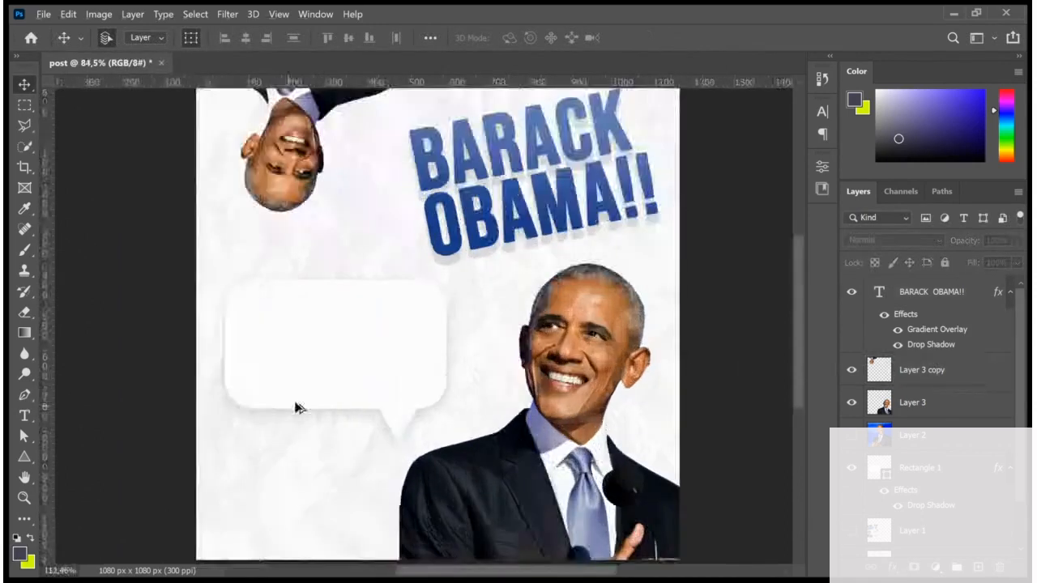
pyautogui.moveTo(343, 370); pyautogui.dragTo(347, 368)
pyautogui.scroll(-2, 653, 376)
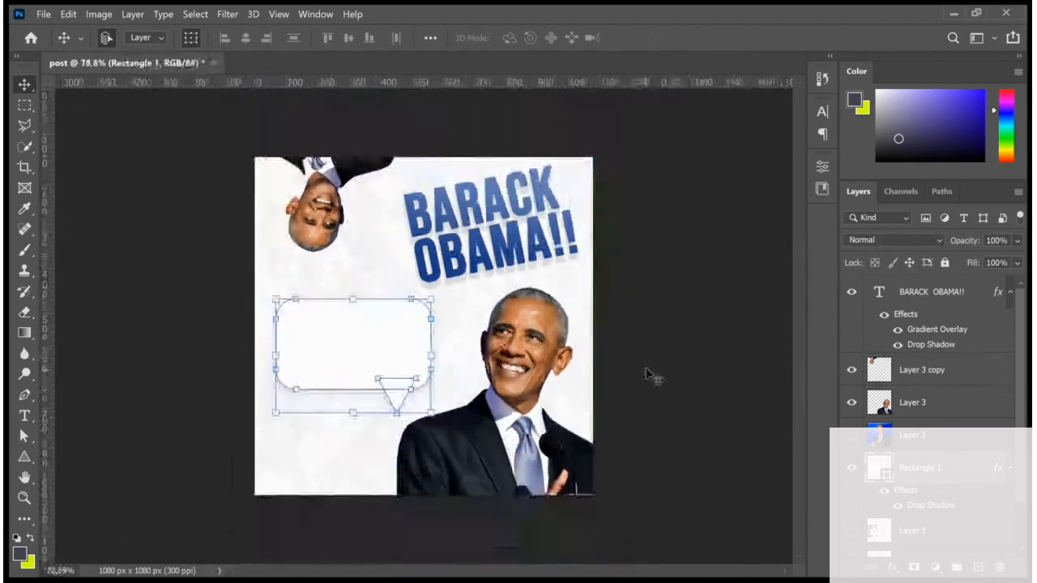
pyautogui.click(652, 375)
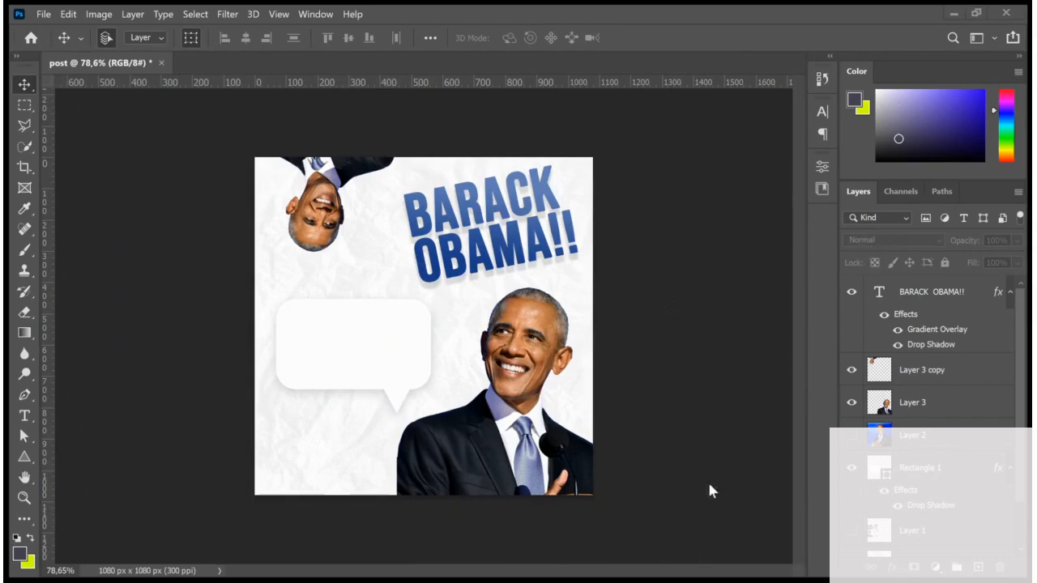
# Step: Add the text “ CHANGE over the speech bubble in dark gray 46 pt Bebas Neue
pyautogui.scroll(2, 339, 397)
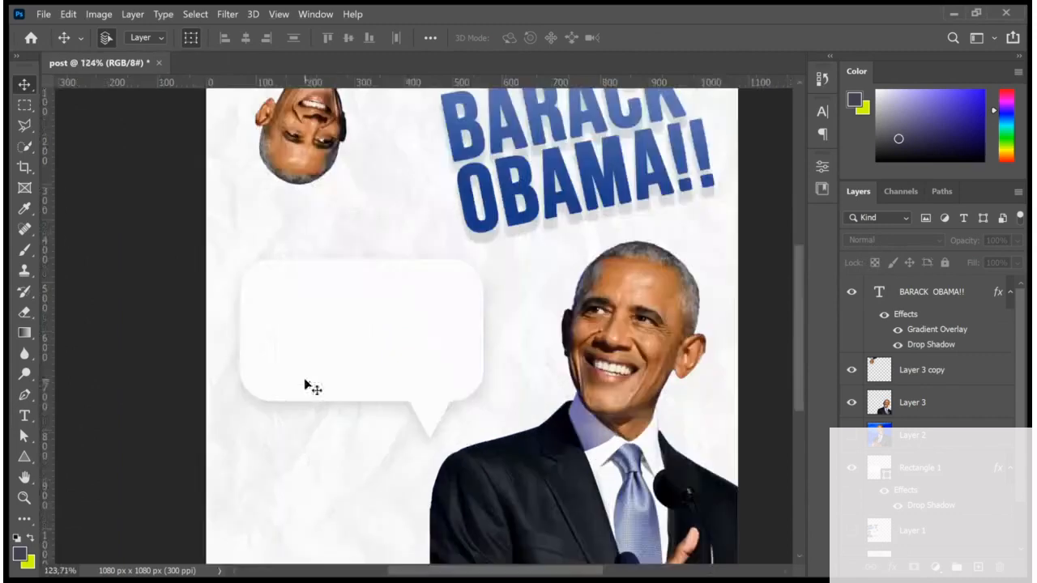
pyautogui.press('t')
pyautogui.click(333, 326)
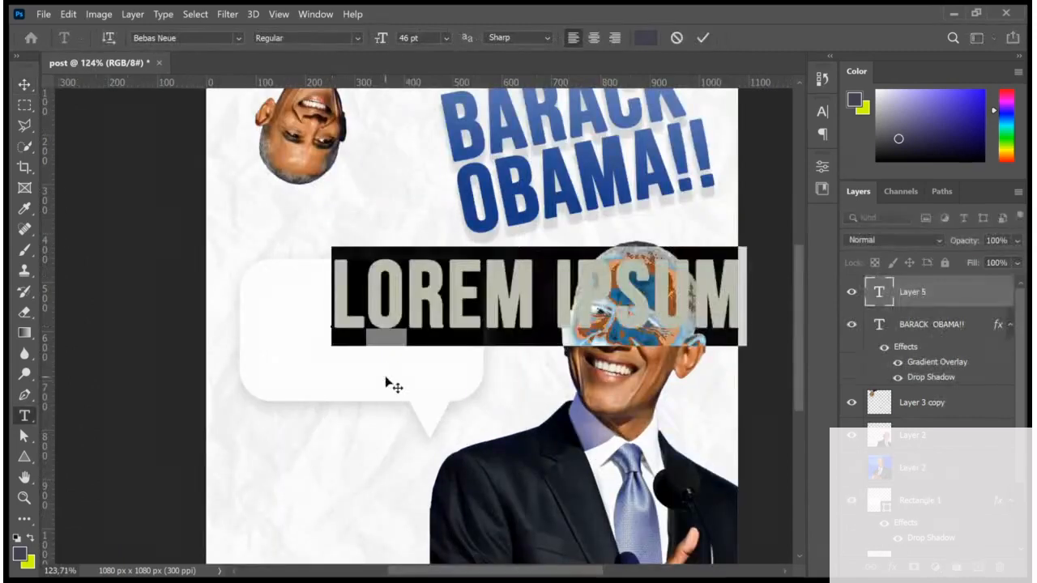
pyautogui.write('“')
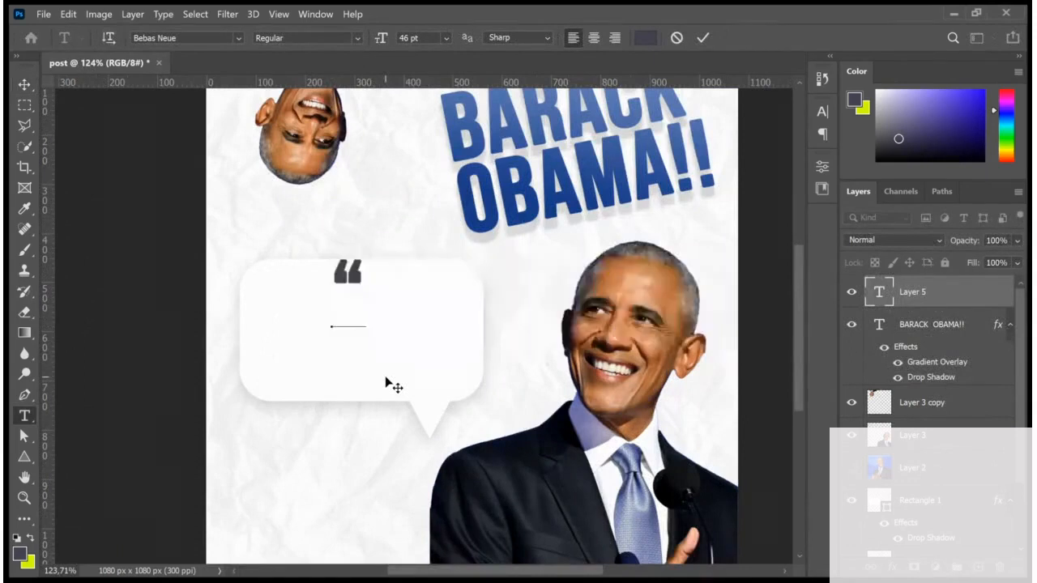
pyautogui.write(' CHANGE')
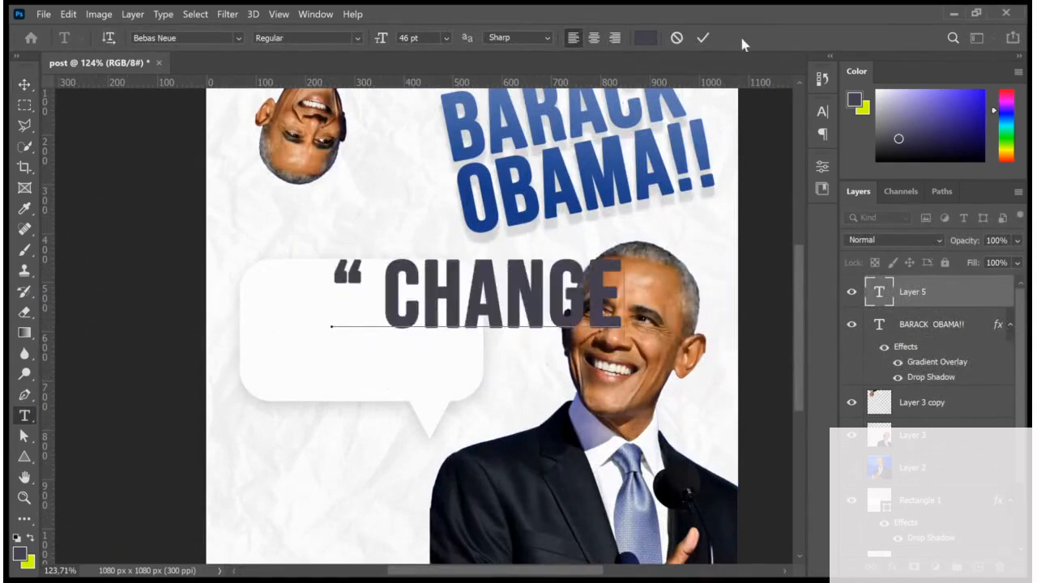
pyautogui.click(703, 39)
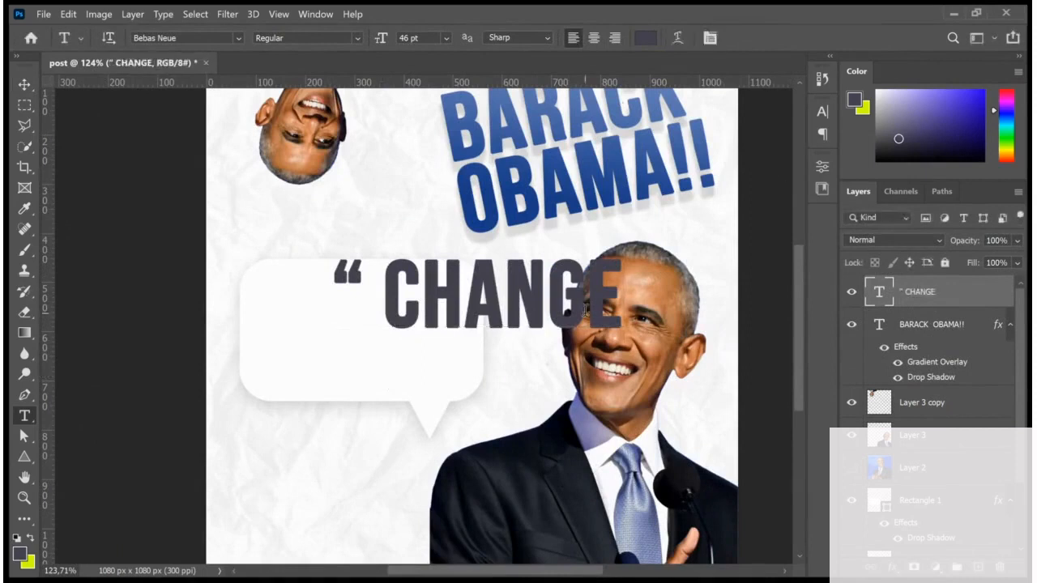
pyautogui.click(24, 85)
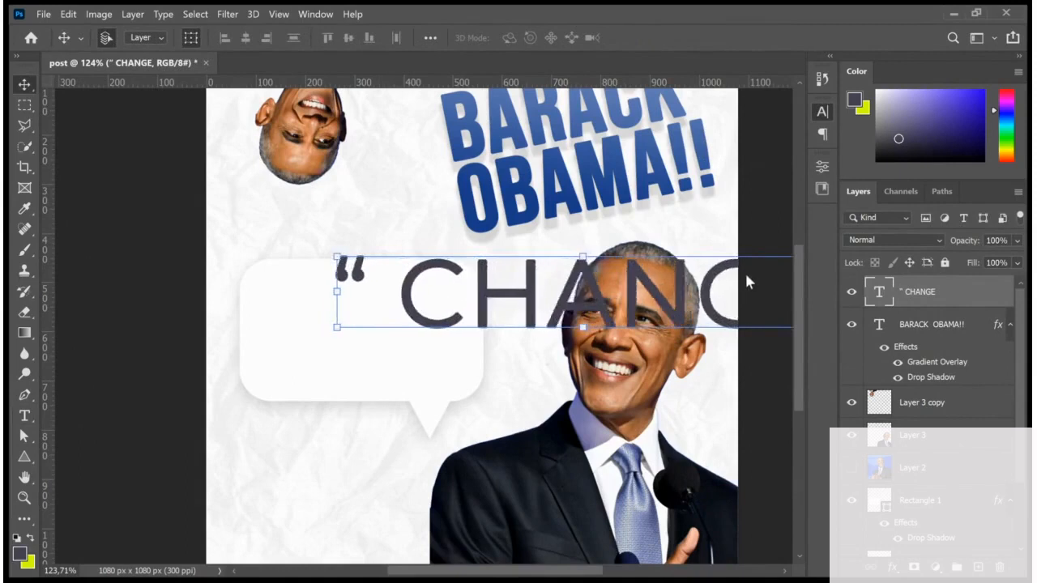
# Step: Reduce the "“ CHANGE" text to a font size of 6 pt so it fits inside the speech bubble
pyautogui.click(746, 276)
pyautogui.click(710, 161)
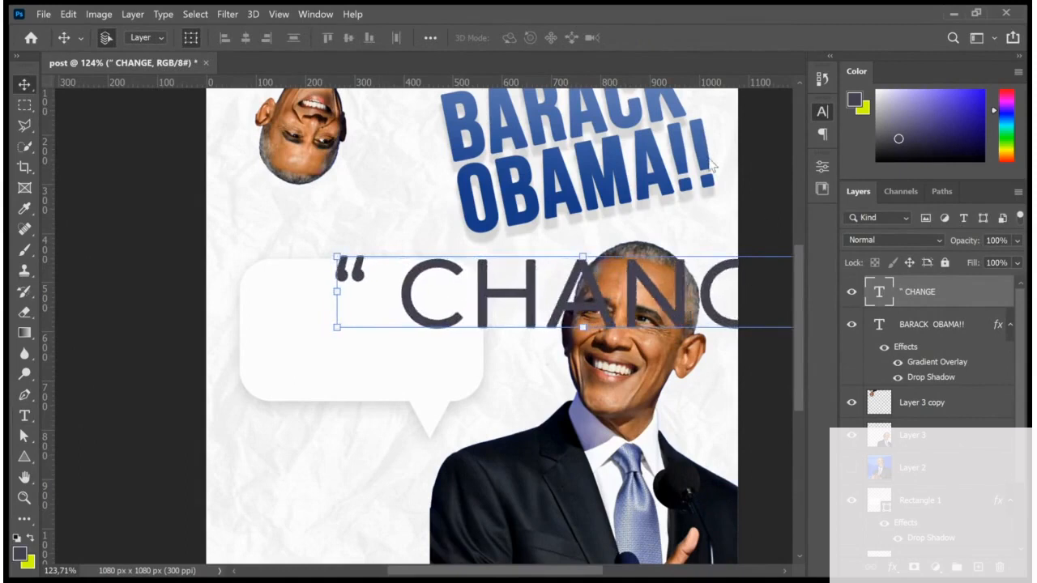
pyautogui.click(705, 243)
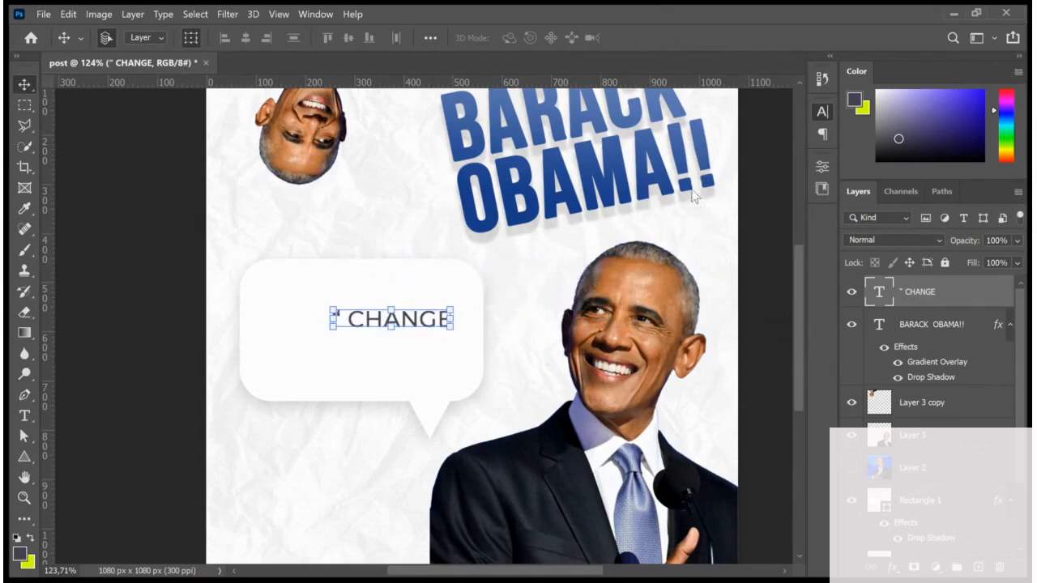
pyautogui.hotkey('ctrl', 'z')
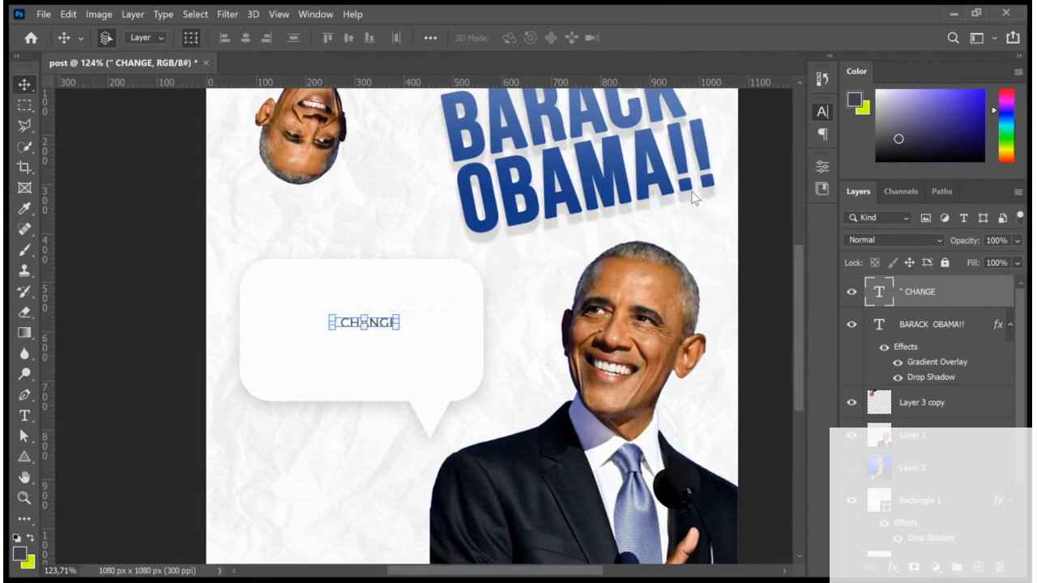
pyautogui.click(539, 316)
pyautogui.scroll(3, 300, 340)
pyautogui.click(375, 327)
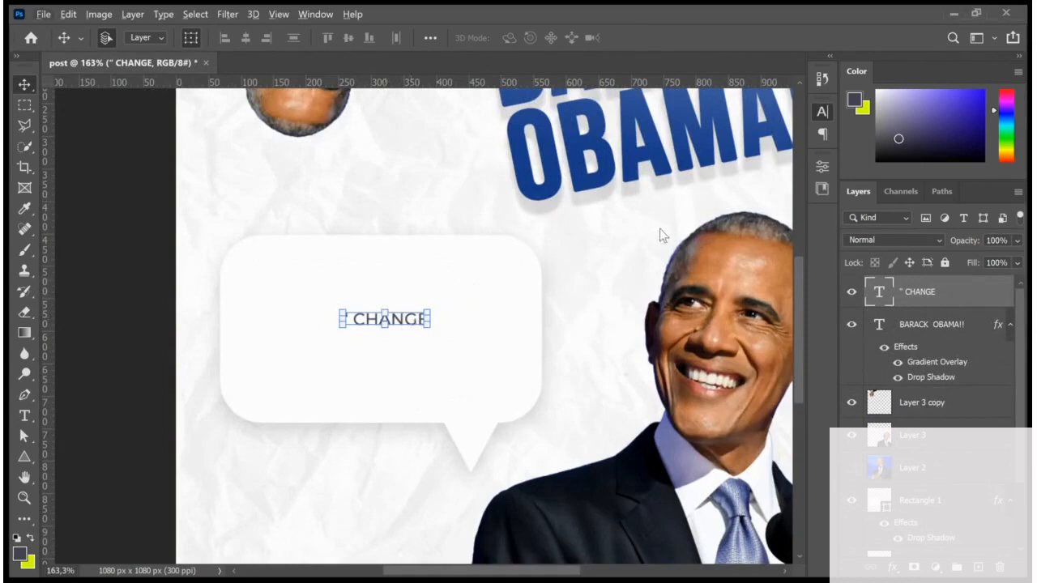
pyautogui.hotkey('ctrl', 'z')
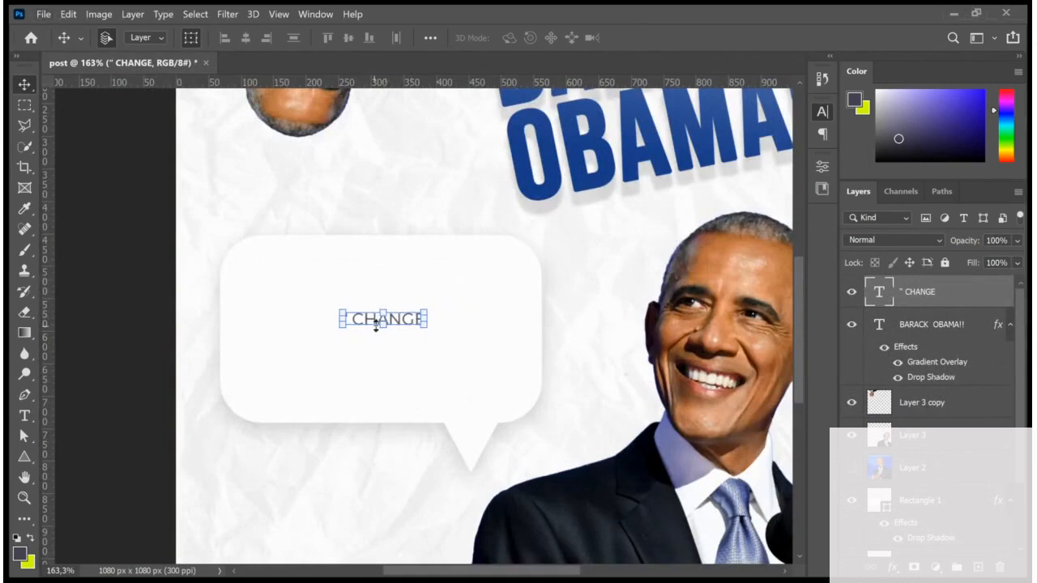
# Step: Replace the word CHANGE after the opening quotation mark with "Change is never easy," and begin a second line
pyautogui.doubleClick(402, 321)
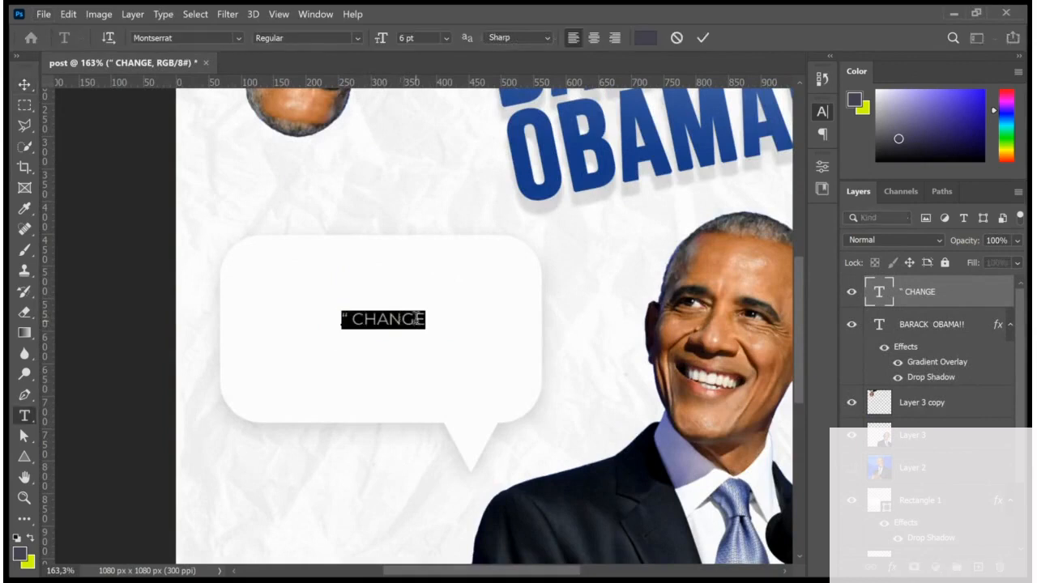
pyautogui.press('BackSpace')
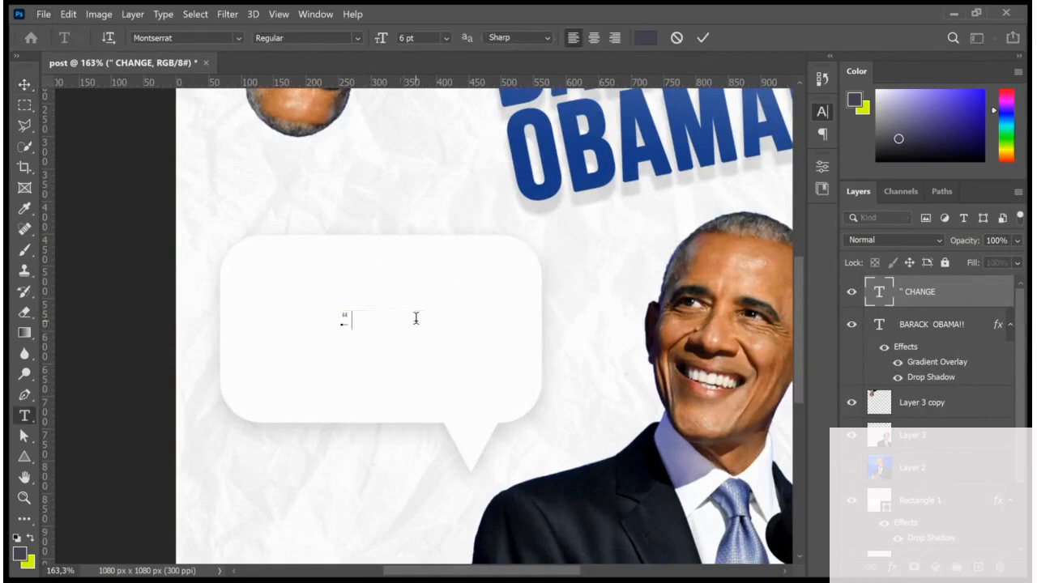
pyautogui.write('Change is never')
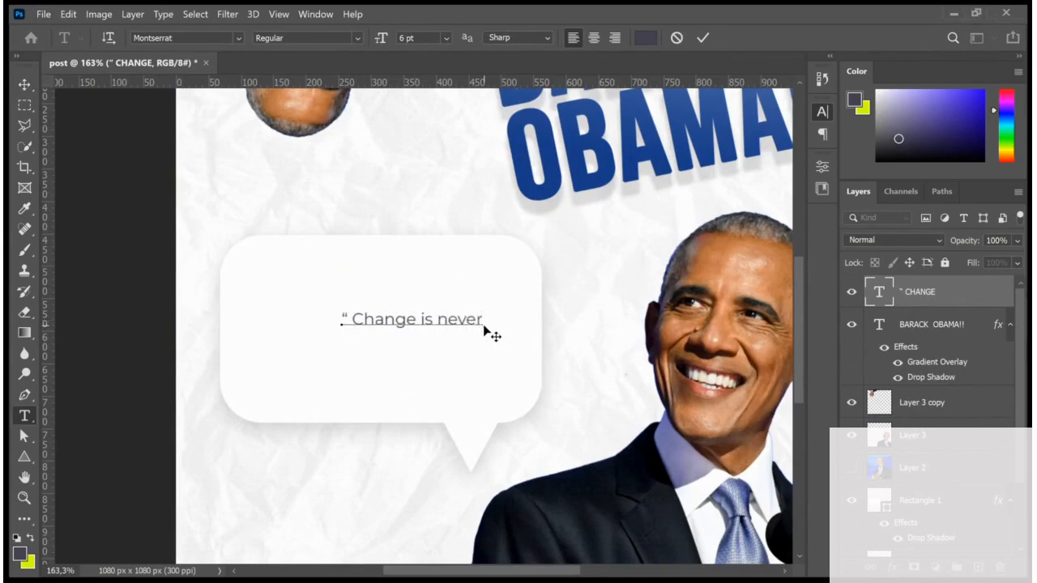
pyautogui.write(' easy.')
pyautogui.press('Return')
# Step: Write "but always possible.”" as the quote's second line and commit the text
pyautogui.write('but alw')
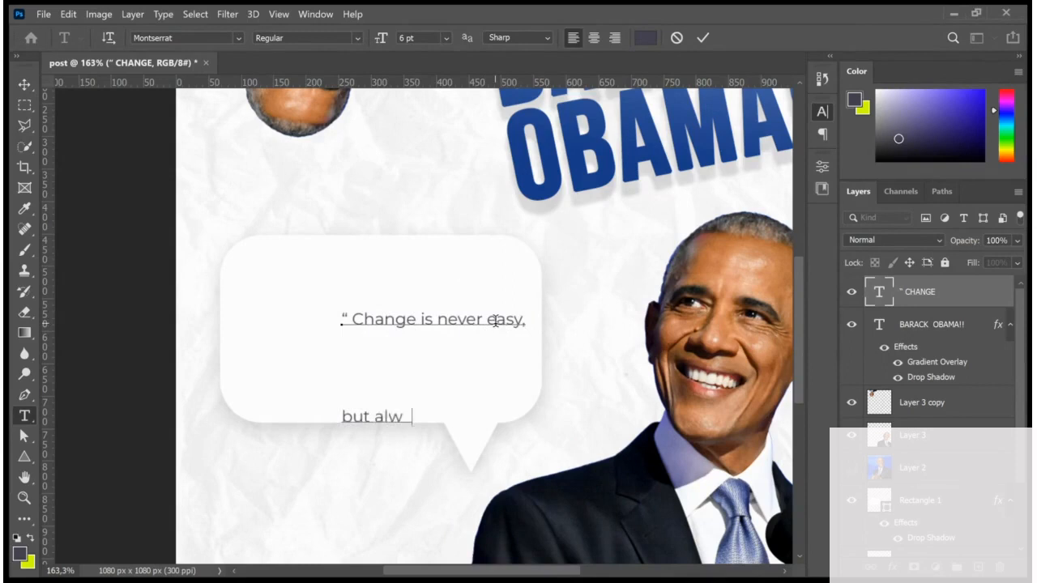
pyautogui.write('ays possible')
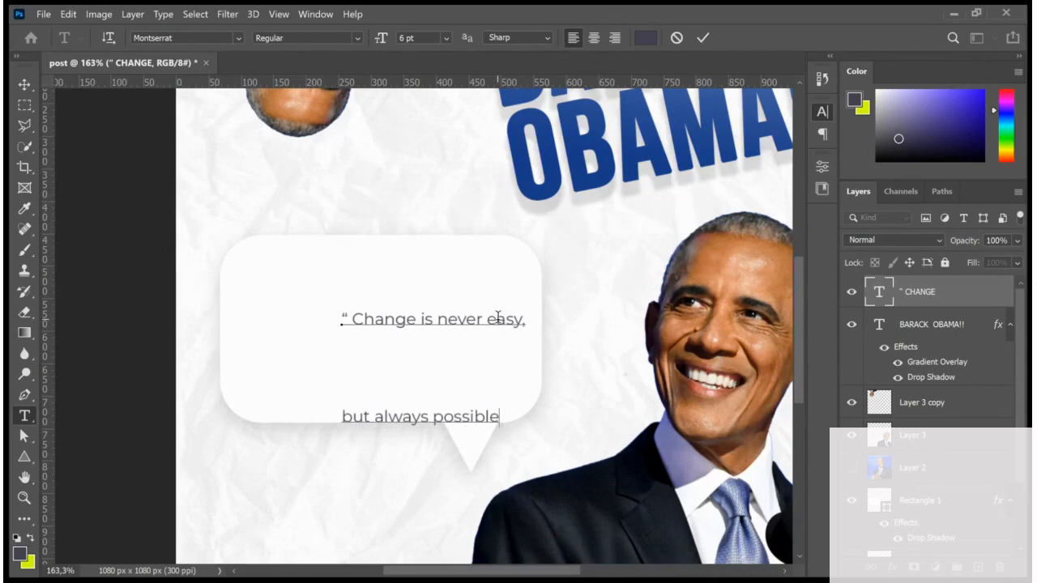
pyautogui.write('"')
pyautogui.moveTo(510, 417); pyautogui.dragTo(500, 418)
pyautogui.click(502, 420)
pyautogui.write('.')
pyautogui.click(703, 38)
pyautogui.press('v')
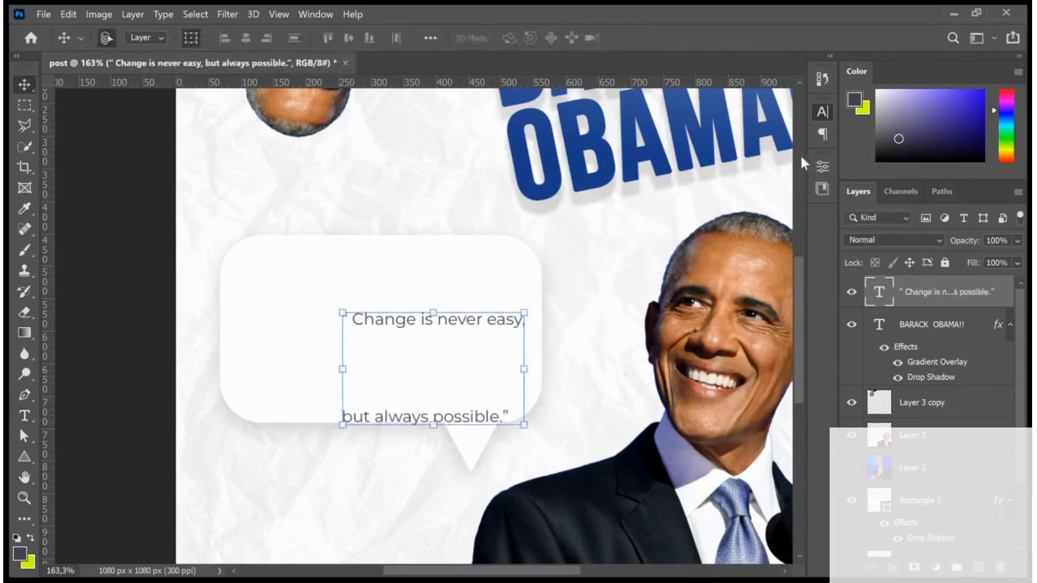
# Step: Tighten the quote's line spacing and scale the text to about 148.6% inside the speech bubble
pyautogui.click(792, 170)
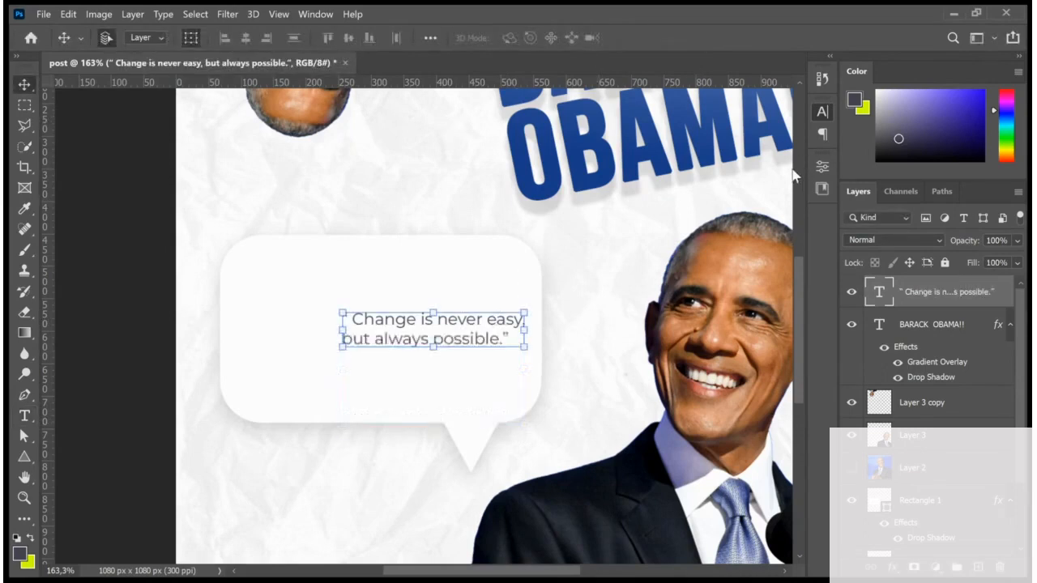
pyautogui.moveTo(482, 336); pyautogui.dragTo(392, 288)
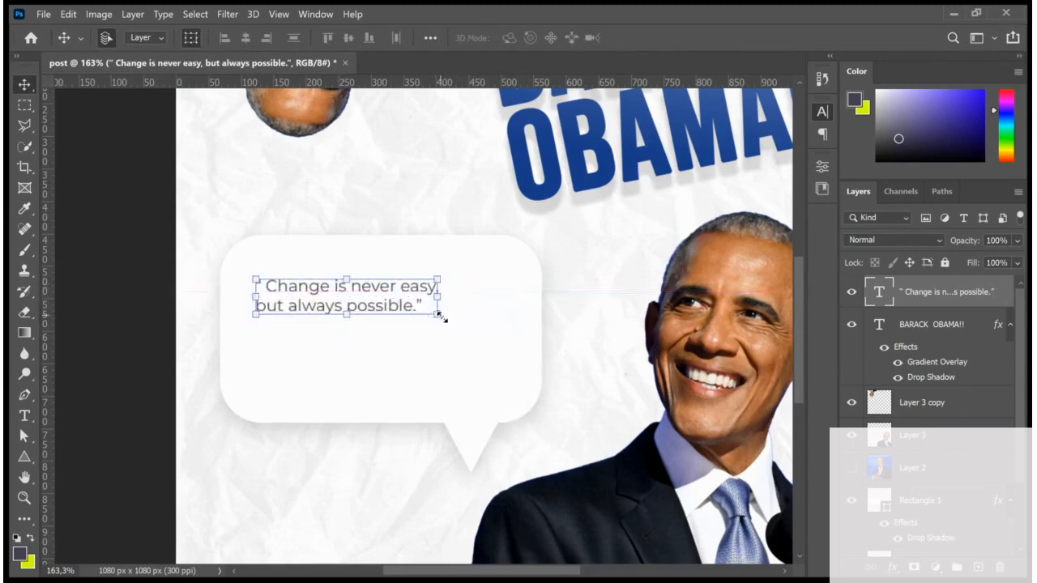
pyautogui.moveTo(437, 313); pyautogui.dragTo(518, 356)
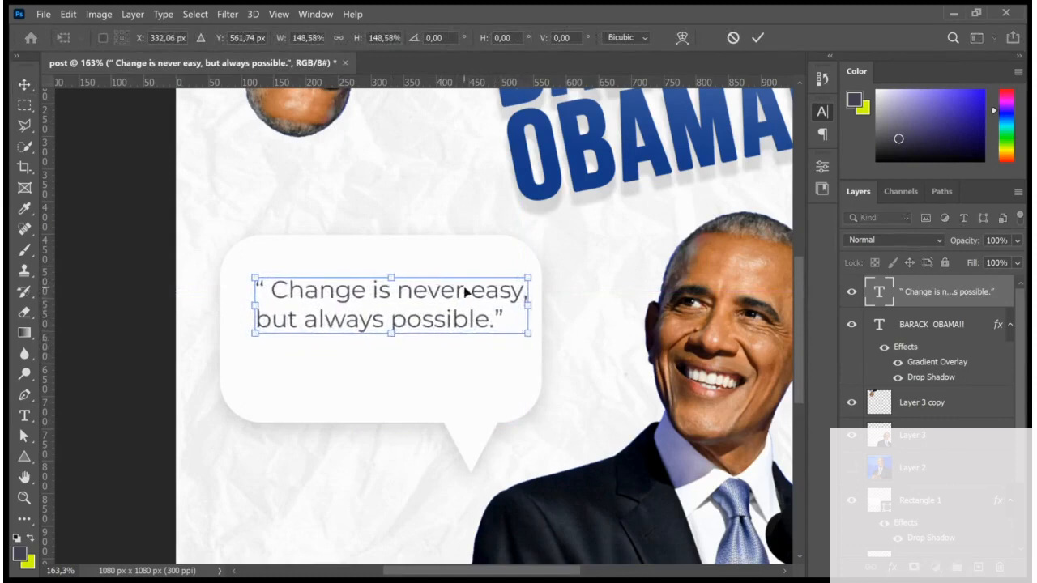
pyautogui.moveTo(463, 292)
pyautogui.mouseDown()
pyautogui.moveTo(450, 318)
pyautogui.moveTo(456, 305)
pyautogui.mouseUp()
pyautogui.press('Return')
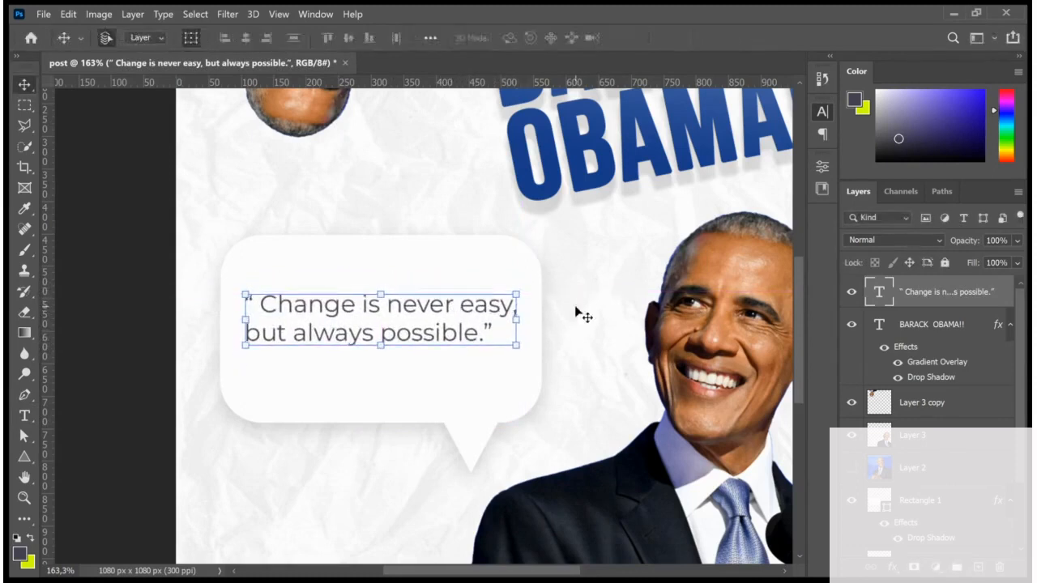
# Step: Center-align the quote's two lines and move the text back into the middle of the speech bubble
pyautogui.click(581, 311)
pyautogui.click(337, 303)
pyautogui.moveTo(341, 304); pyautogui.dragTo(350, 308)
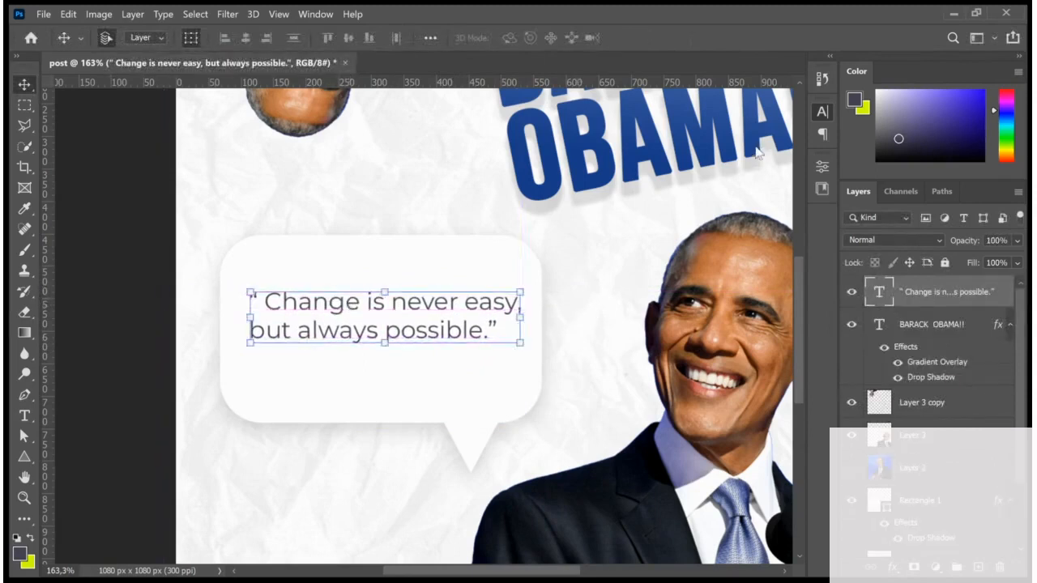
pyautogui.hotkey('ctrl', 'z')
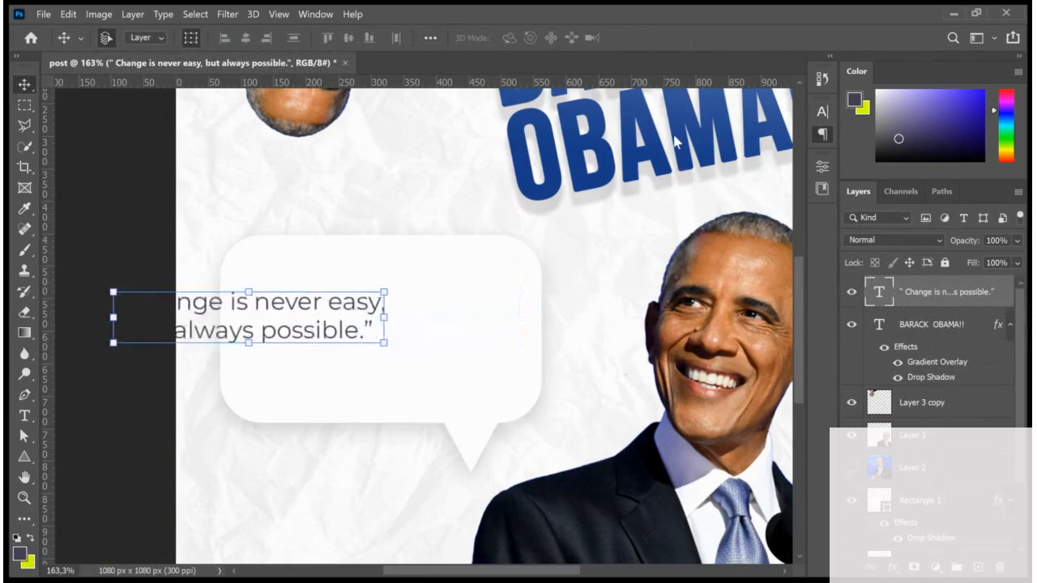
pyautogui.moveTo(268, 316); pyautogui.dragTo(412, 306)
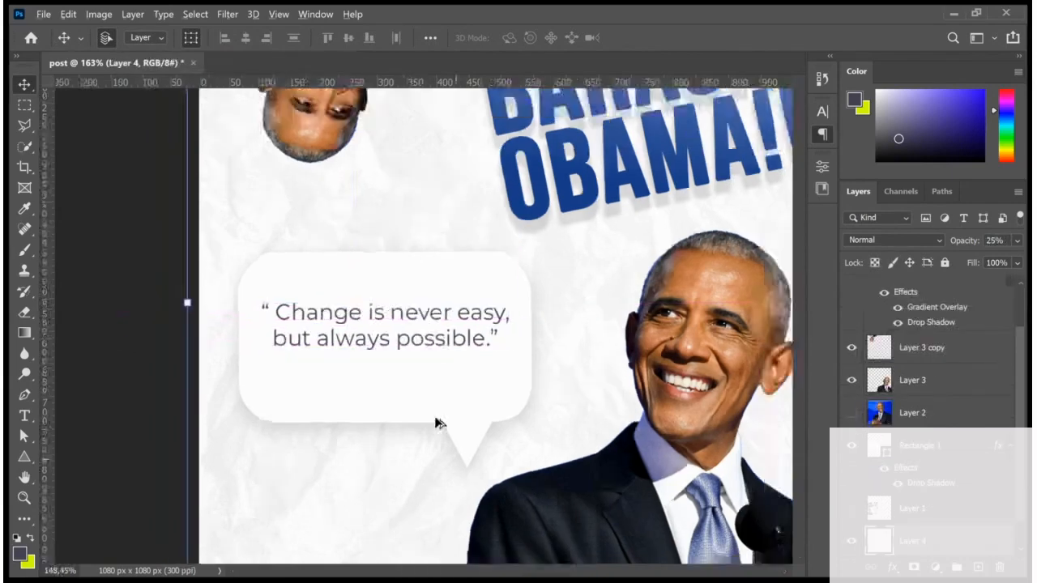
# Step: Select the quote together with the speech bubble and shift both slightly on the poster
pyautogui.scroll(-3, 437, 423)
pyautogui.click(699, 392)
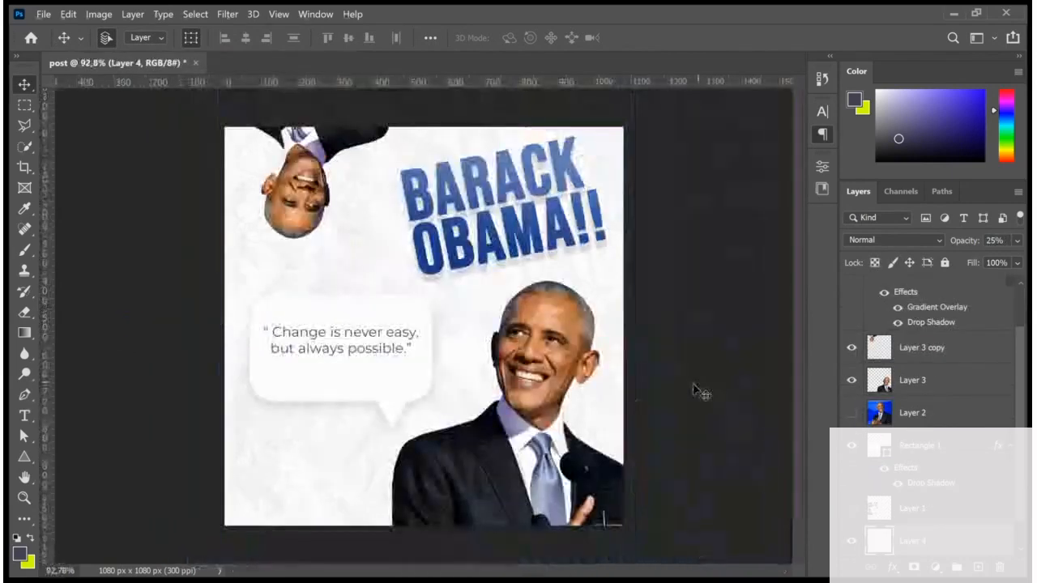
pyautogui.scroll(5, 294, 367)
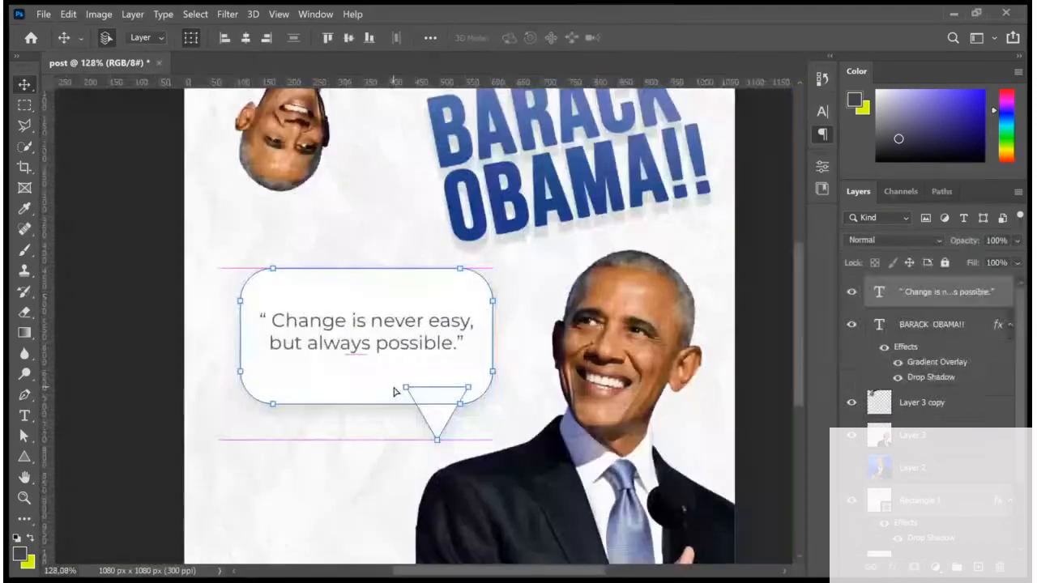
pyautogui.moveTo(393, 392); pyautogui.dragTo(388, 392)
# Step: Deselect everything and examine the poster's overall composition of headline, portraits and speech bubble
pyautogui.scroll(-3, 390, 393)
pyautogui.click(685, 363)
pyautogui.scroll(-3, 675, 403)
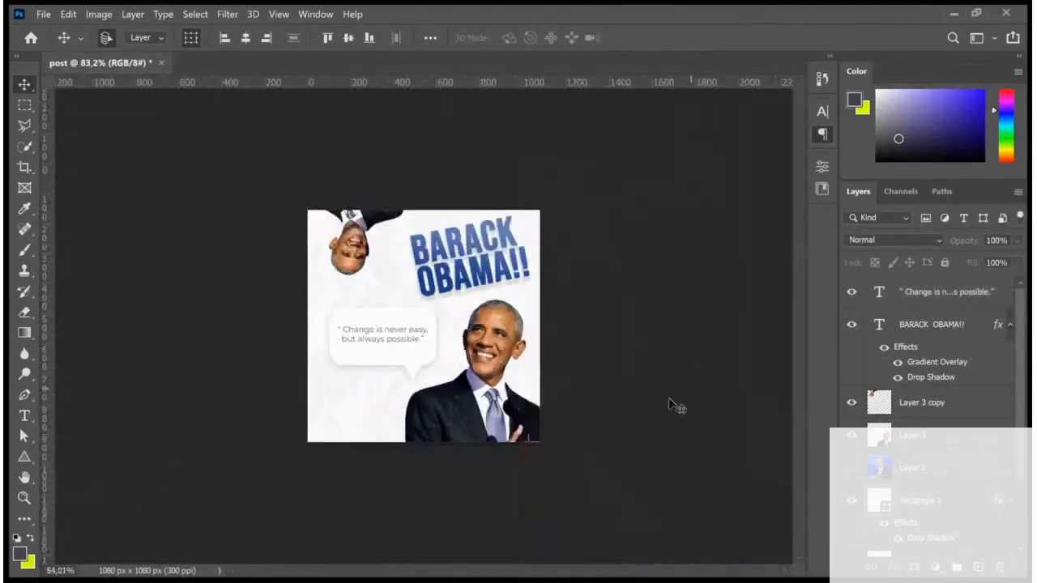
pyautogui.scroll(3, 449, 425)
pyautogui.scroll(3, 359, 323)
pyautogui.scroll(-3, 402, 394)
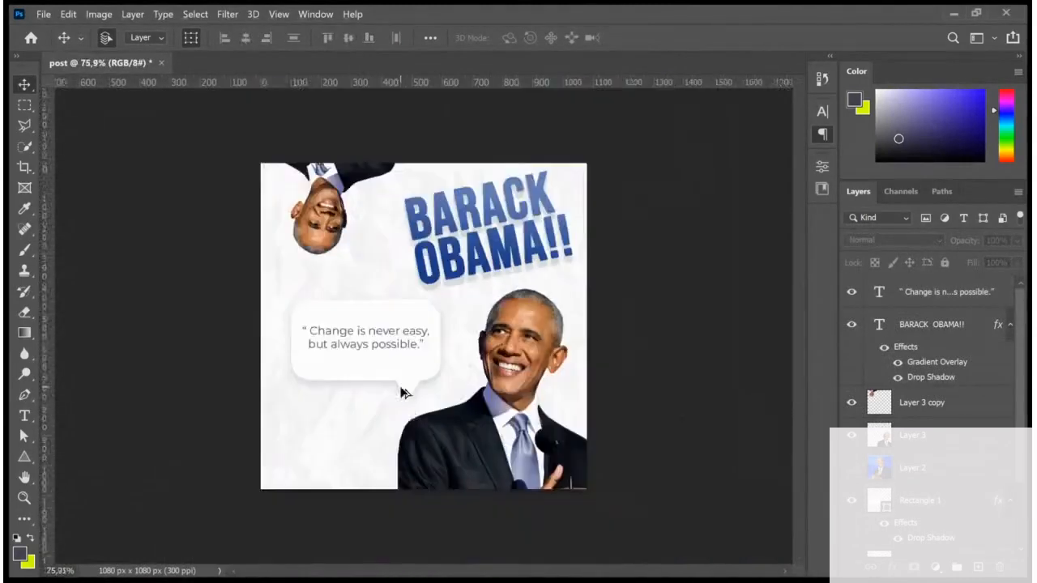
pyautogui.scroll(2, 384, 215)
pyautogui.scroll(2, 481, 294)
pyautogui.scroll(-2, 951, 466)
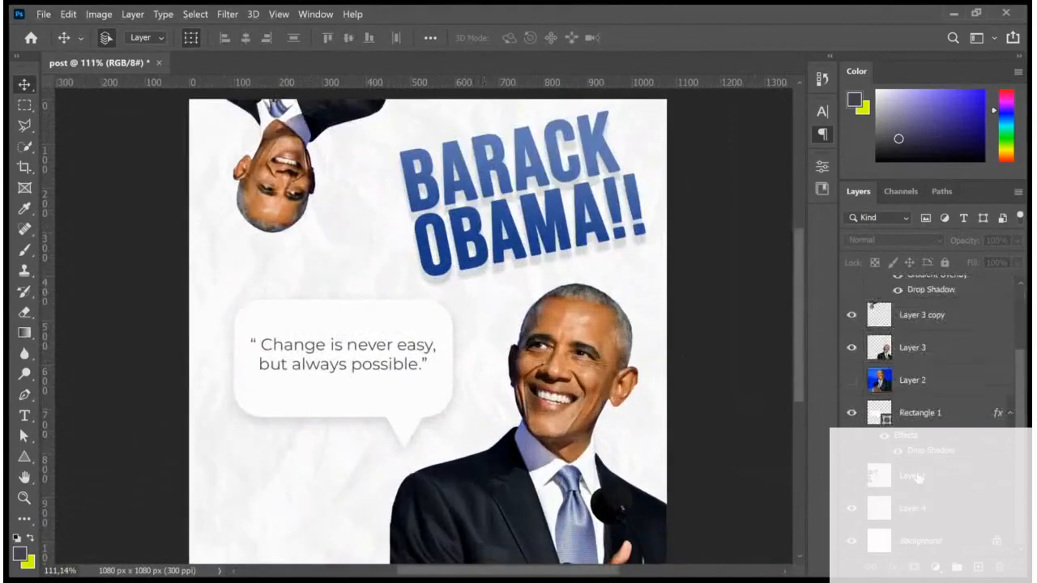
# Step: Show the reference design on Layer 1, move it to expose its social media footer, and hide it again
pyautogui.click(852, 476)
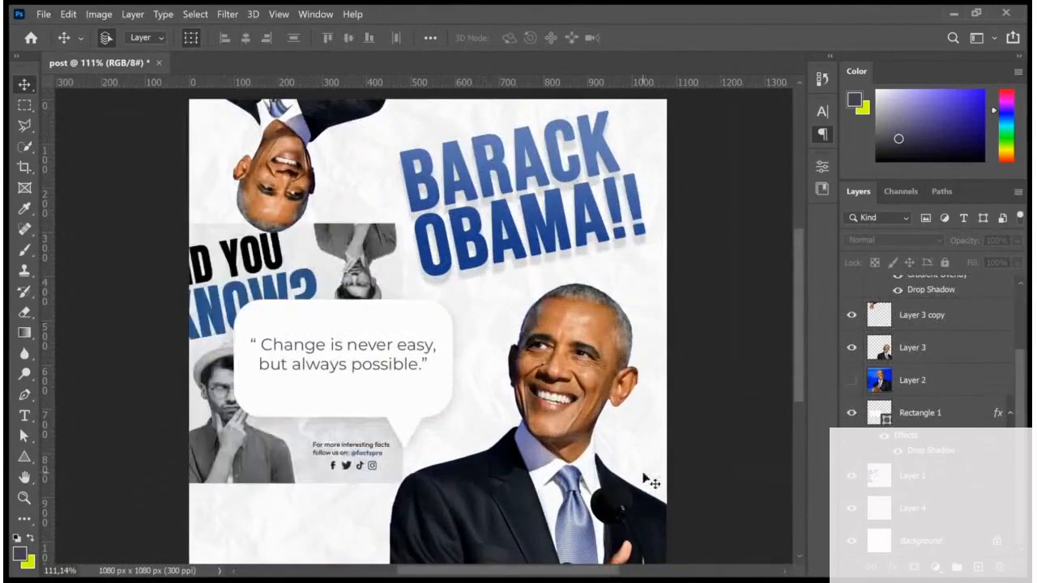
pyautogui.click(317, 465)
pyautogui.moveTo(317, 465); pyautogui.dragTo(301, 525)
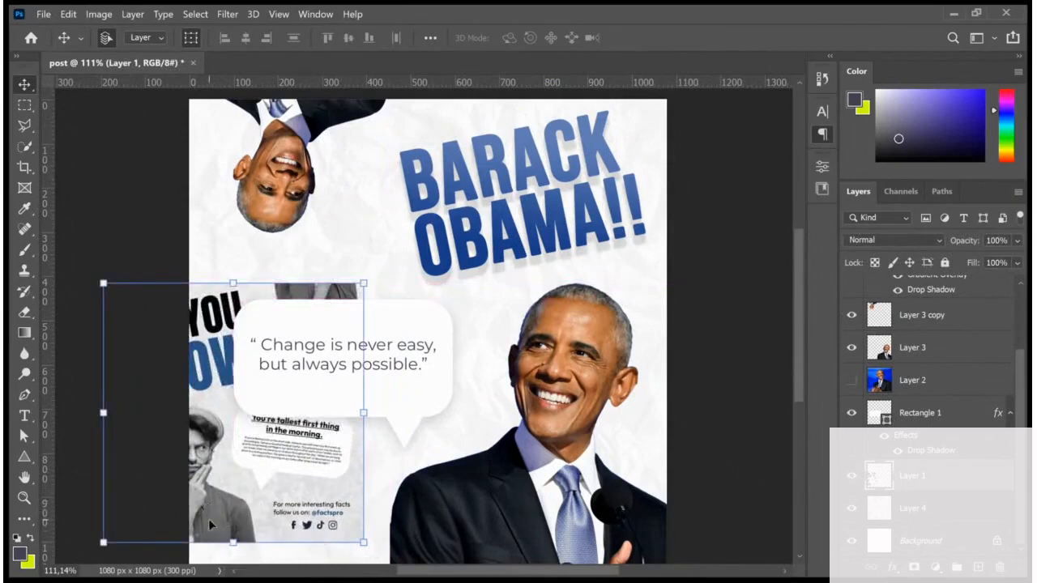
pyautogui.moveTo(257, 491); pyautogui.dragTo(274, 478)
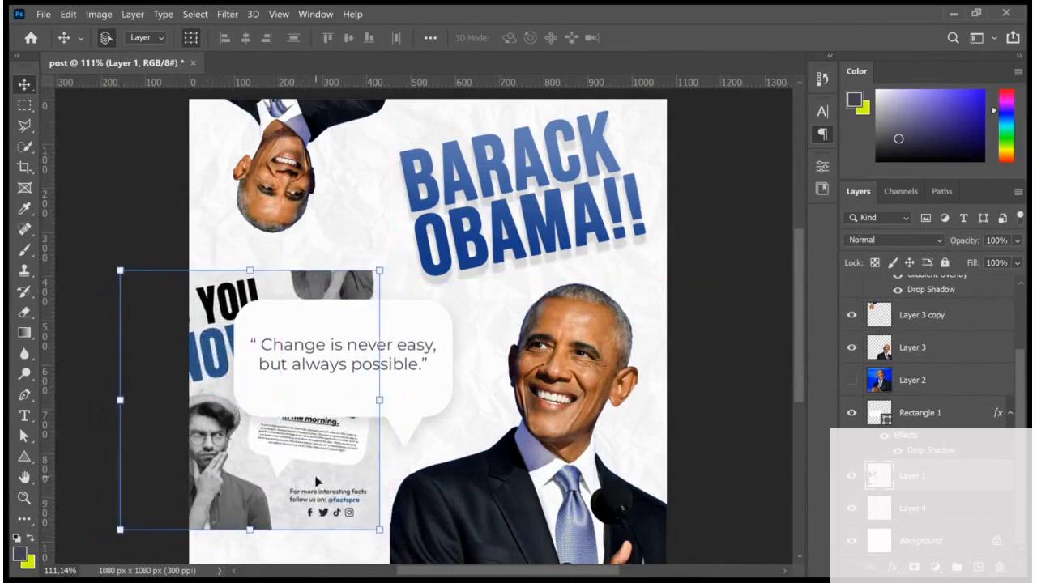
pyautogui.click(852, 478)
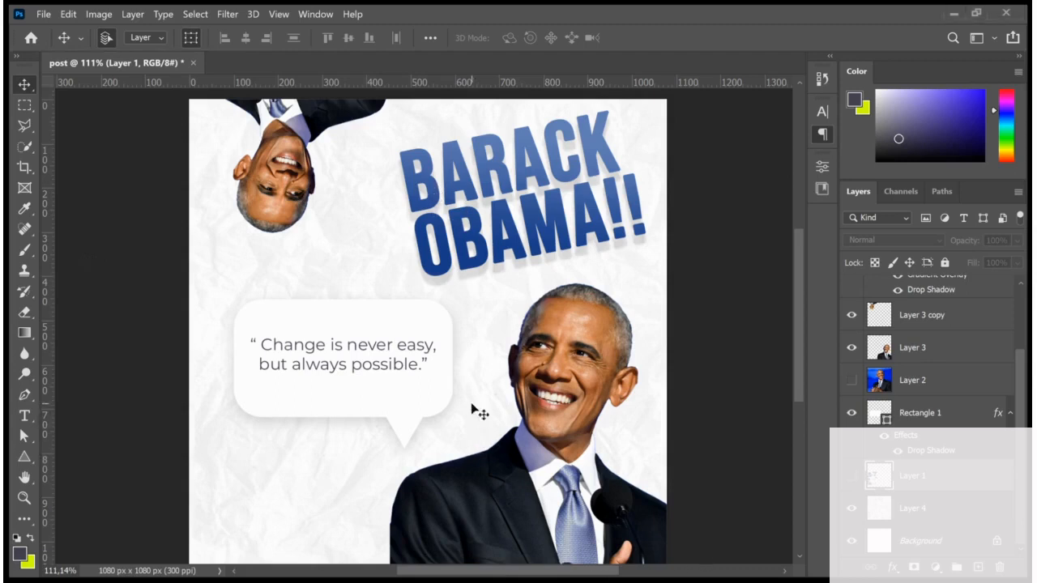
# Step: Place the "facebook (2)" icon below the speech bubble, scaled to 5.53% at X 214.50 px, Y 932.50 px
pyautogui.scroll(-3, 473, 401)
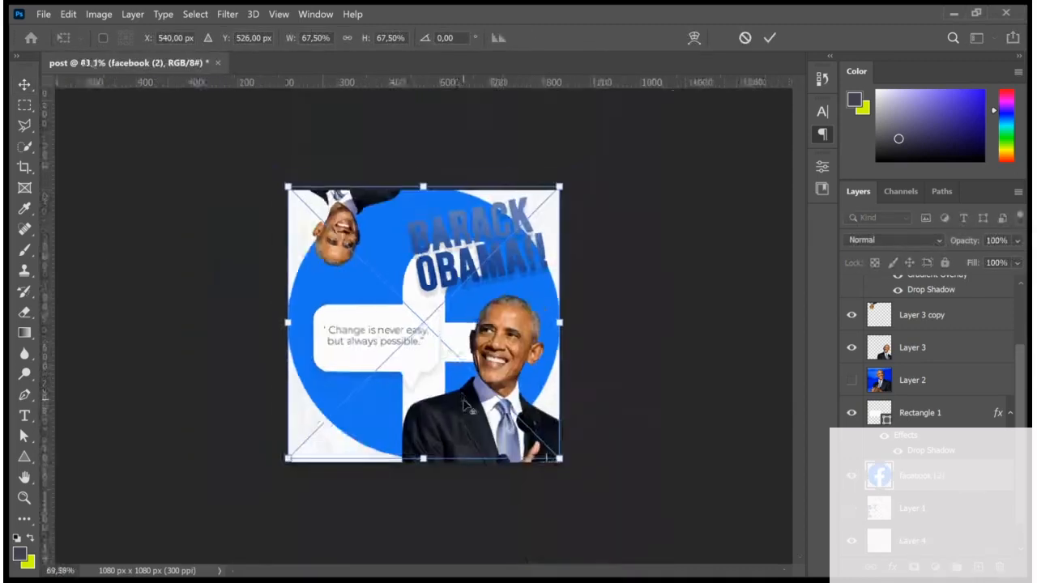
pyautogui.moveTo(559, 458); pyautogui.dragTo(410, 384)
pyautogui.hotkey('ctrl', 'z')
pyautogui.hotkey('ctrl', 'z')
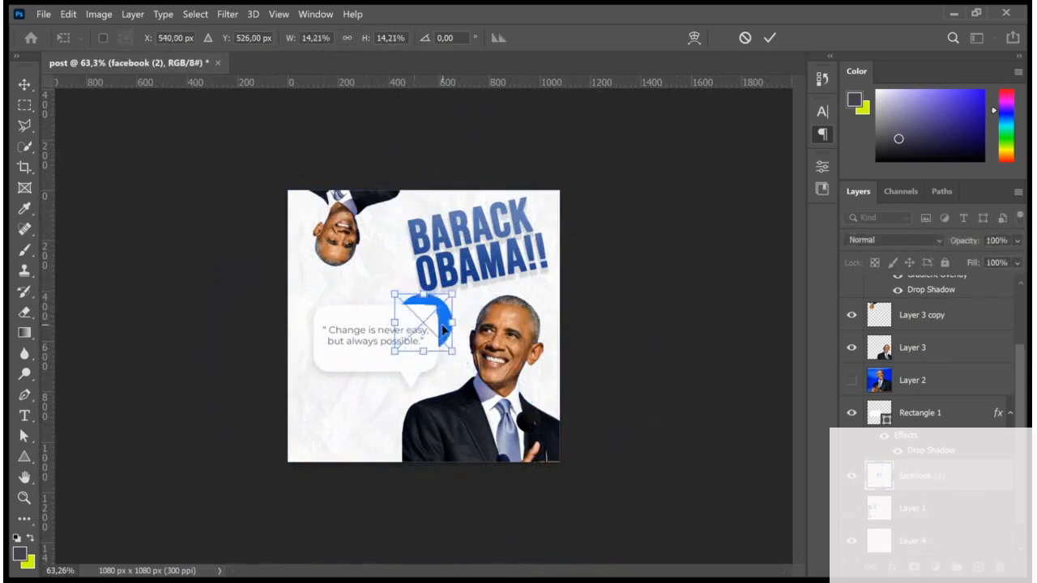
pyautogui.moveTo(432, 345); pyautogui.dragTo(364, 451)
pyautogui.scroll(3, 364, 451)
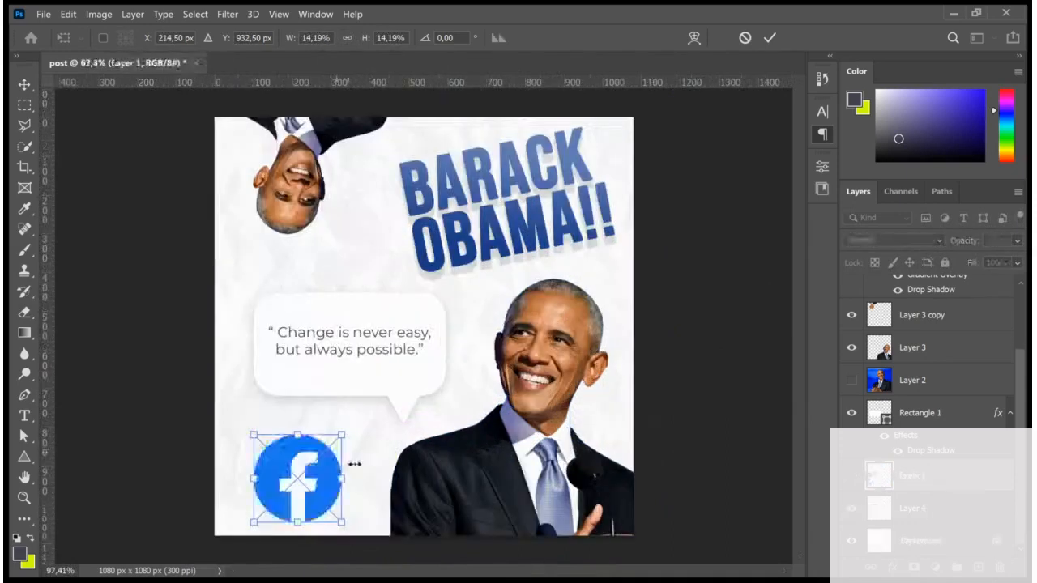
pyautogui.moveTo(344, 522); pyautogui.dragTo(318, 495)
pyautogui.press('Return')
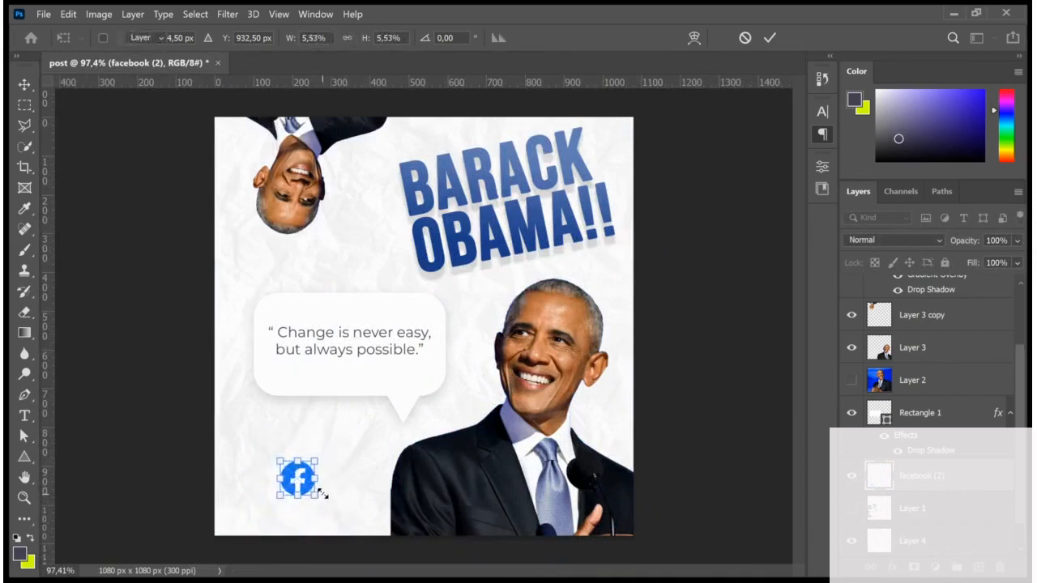
# Step: Place the "twitter (1)" icon beside the Facebook icon, scaled to 3.10% at X 348.50 px, Y 947.50 px
pyautogui.hotkey('ctrl', '-')
pyautogui.hotkey('ctrl', '-')
pyautogui.hotkey('ctrl', '-')
pyautogui.hotkey('ctrl', '-')
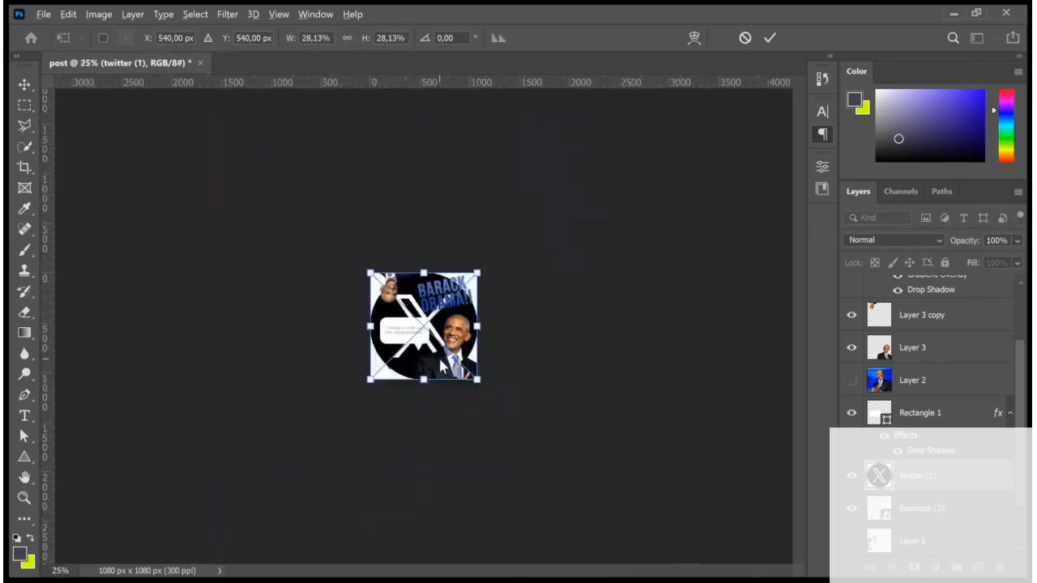
pyautogui.scroll(3, 509, 377)
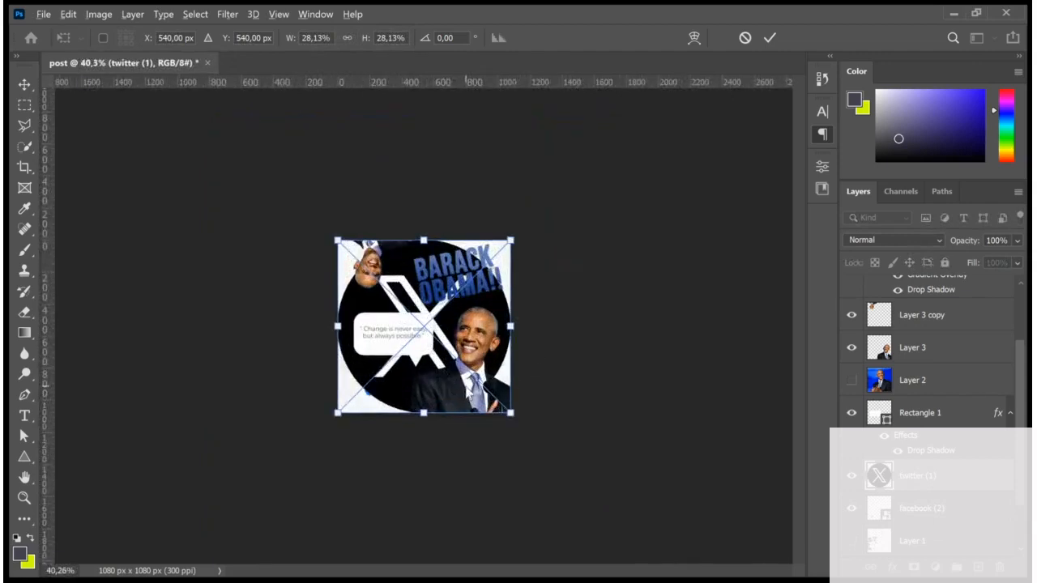
pyautogui.moveTo(511, 413); pyautogui.dragTo(370, 437)
pyautogui.scroll(2, 407, 339)
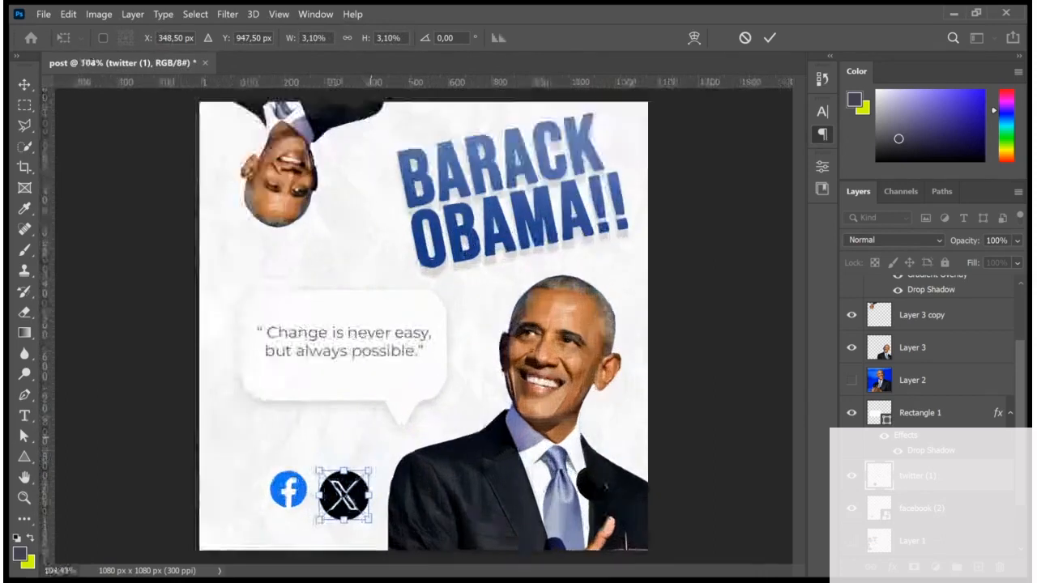
# Step: Shrink the X icon to about 2.28% to match the Facebook icon's size and align the two in a row
pyautogui.scroll(6, 370, 437)
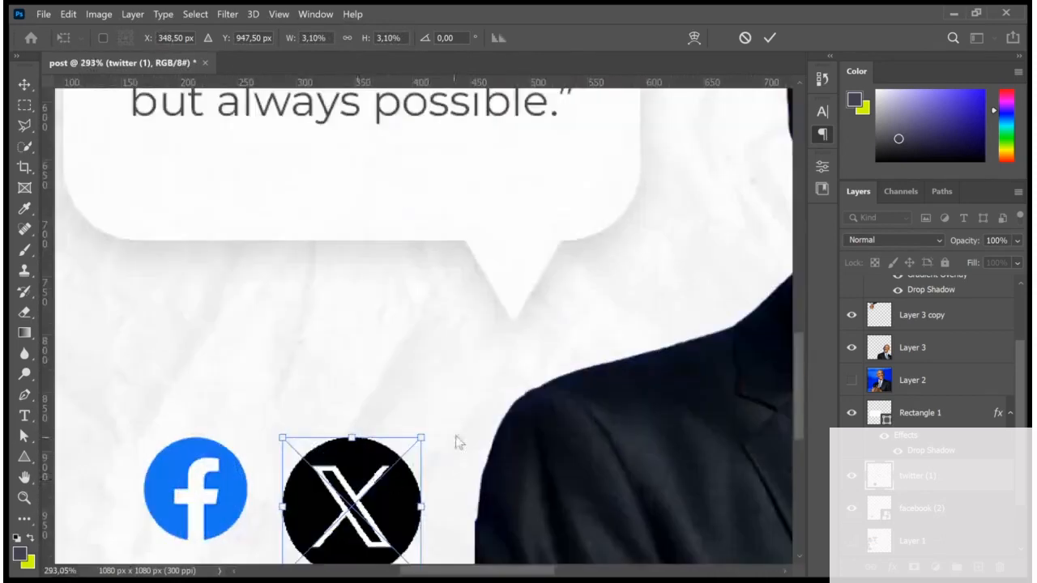
pyautogui.scroll(-3, 795, 395)
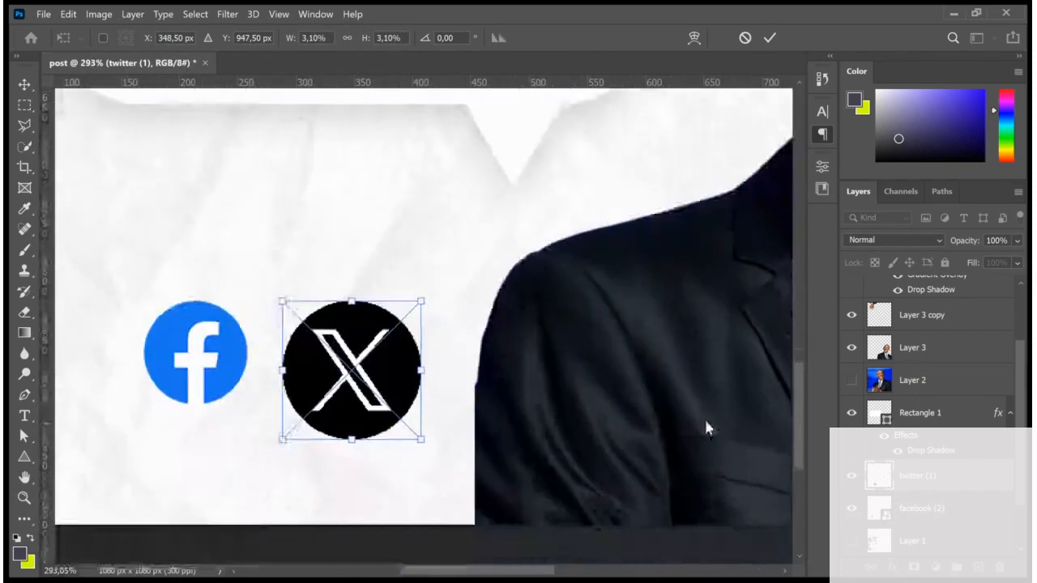
pyautogui.moveTo(423, 442); pyautogui.dragTo(369, 378)
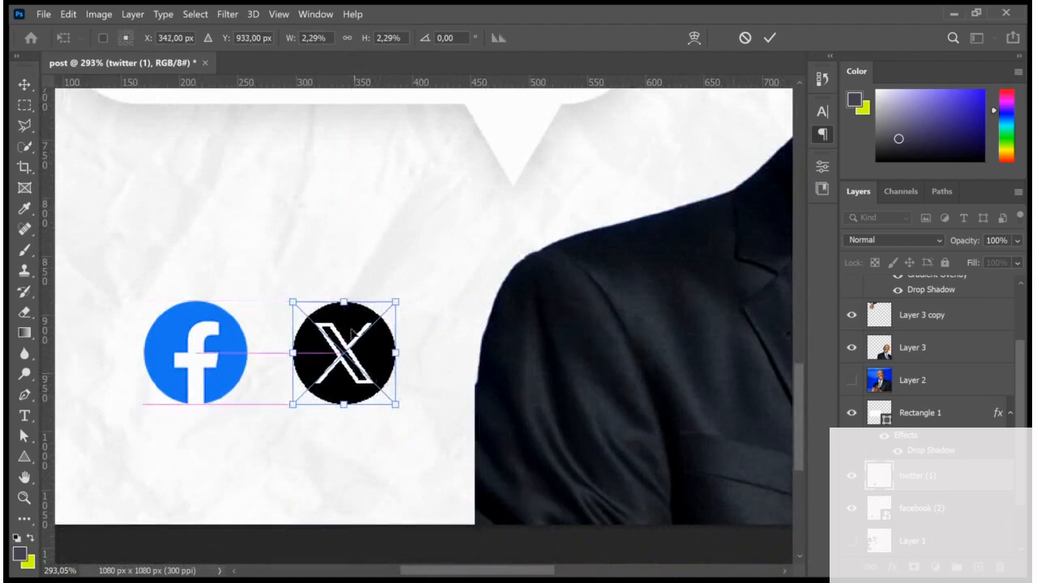
pyautogui.moveTo(293, 303); pyautogui.dragTo(291, 302)
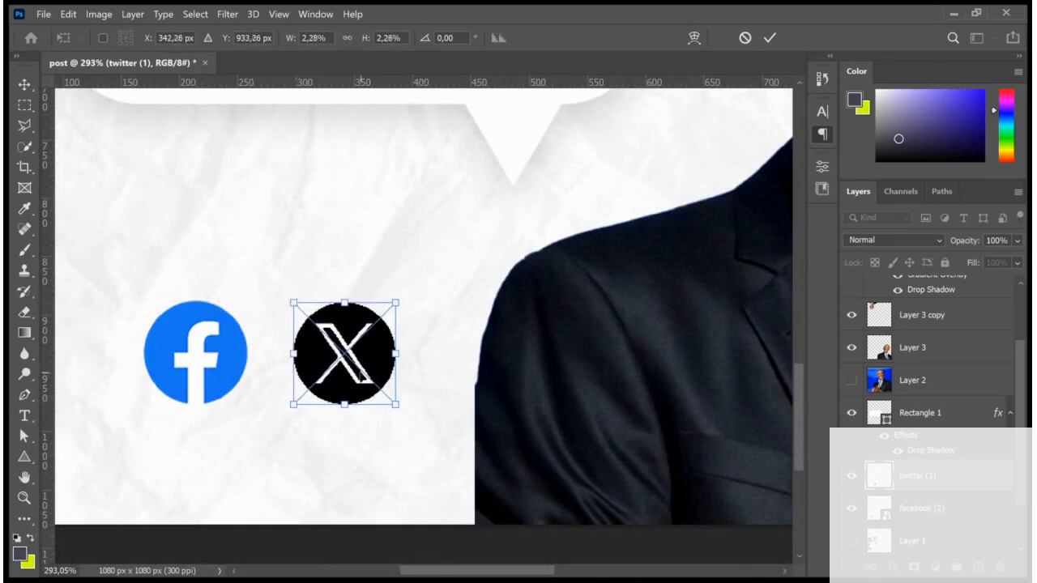
pyautogui.moveTo(374, 364); pyautogui.dragTo(375, 372)
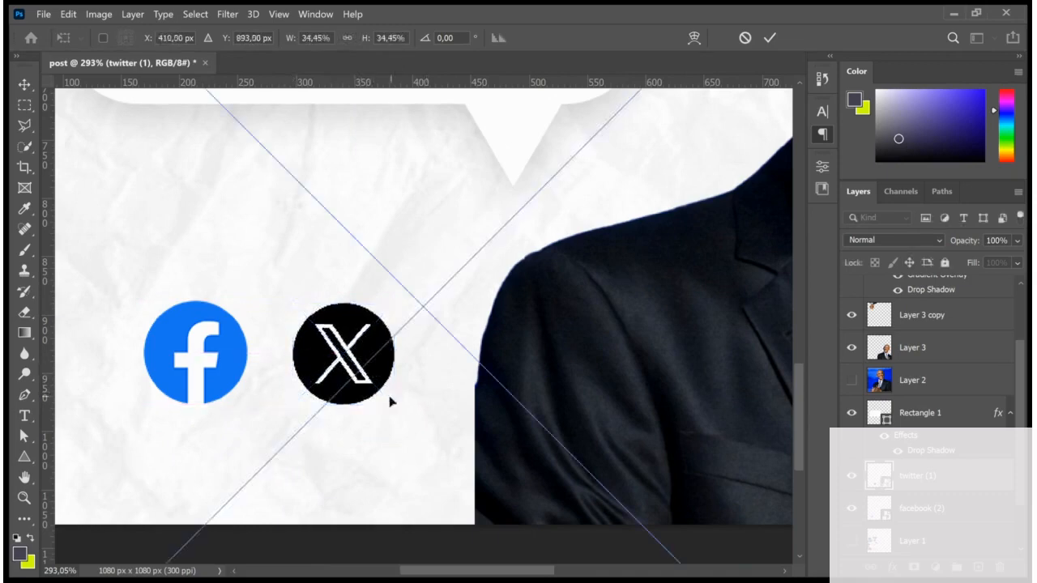
# Step: Place the Instagram icon "social" near the other social icons, scaled to 3.16% at X 410.00 px, Y 893.00 px
pyautogui.scroll(-3, 389, 395)
pyautogui.scroll(-3, 366, 391)
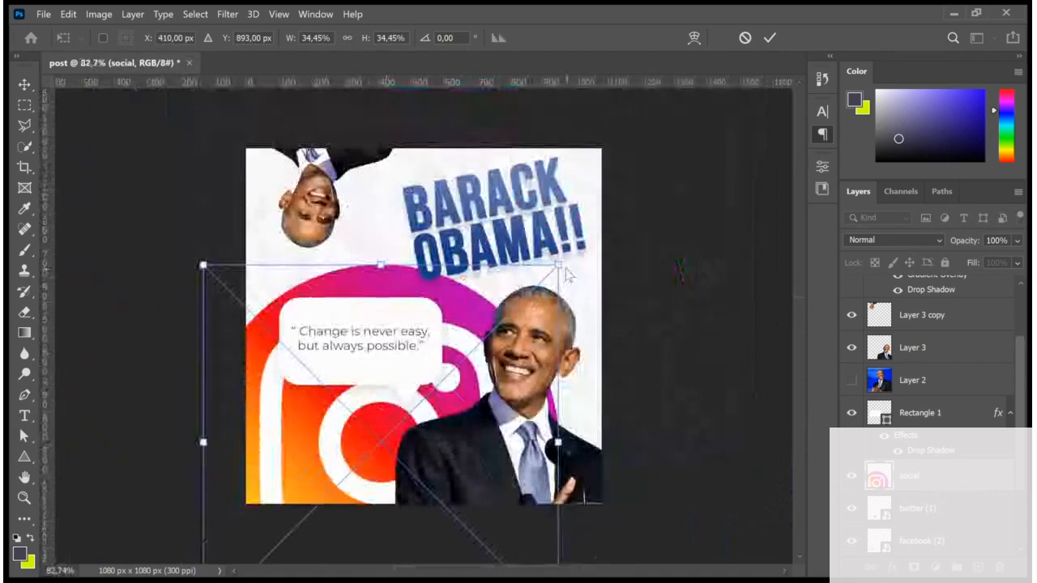
pyautogui.moveTo(558, 265); pyautogui.dragTo(405, 434)
pyautogui.scroll(5, 405, 434)
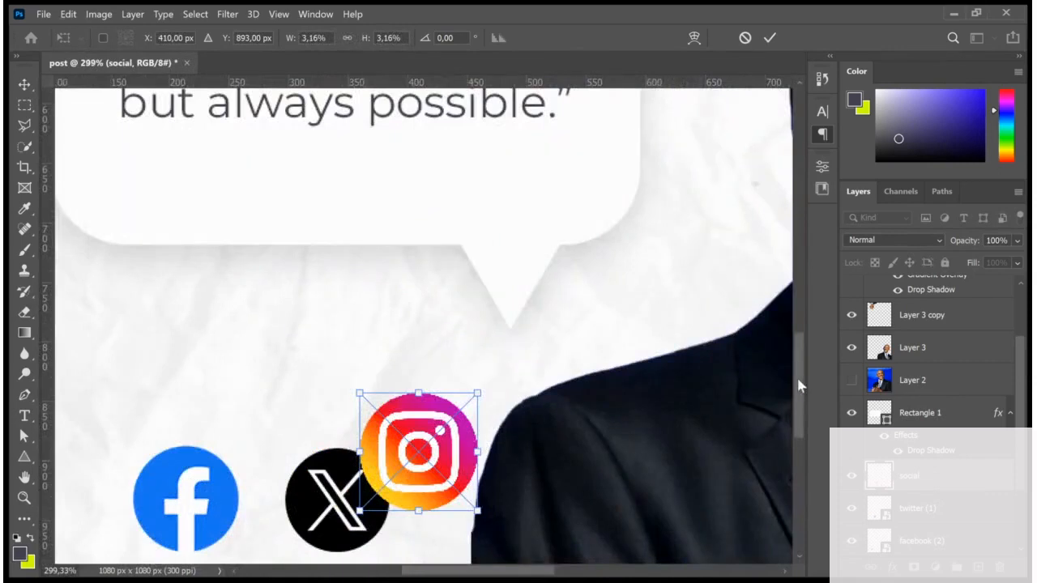
# Step: Move the Instagram icon to the left of the Facebook icon and scale it to 2.73%, aligned with the row at Y 932.50 px
pyautogui.moveTo(798, 386); pyautogui.dragTo(802, 430)
pyautogui.moveTo(451, 241); pyautogui.dragTo(181, 290)
pyautogui.scroll(-3, 195, 283)
pyautogui.scroll(3, 109, 282)
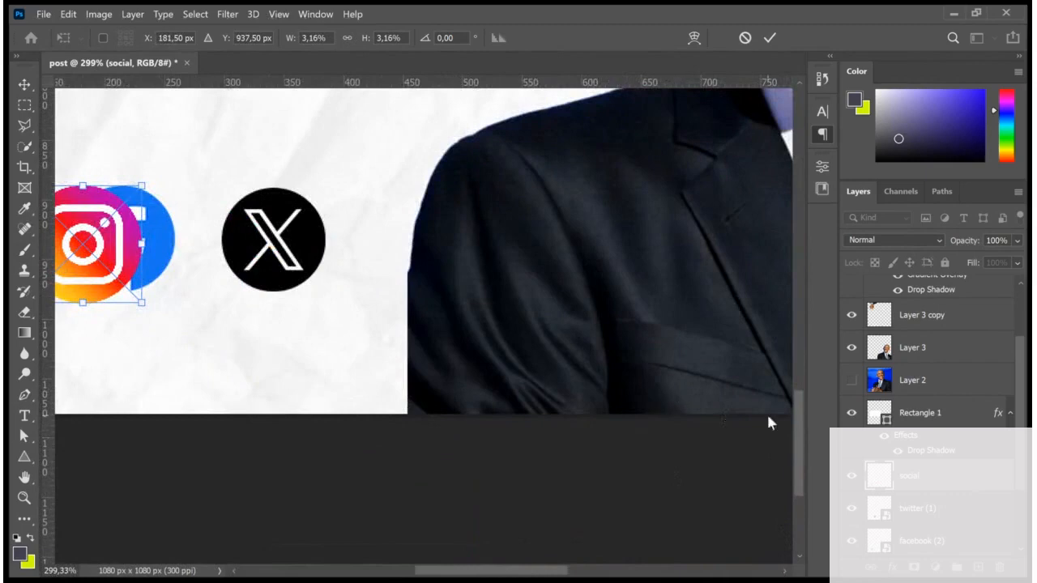
pyautogui.moveTo(796, 434); pyautogui.dragTo(787, 420)
pyautogui.scroll(-3, 256, 355)
pyautogui.scroll(2, 66, 327)
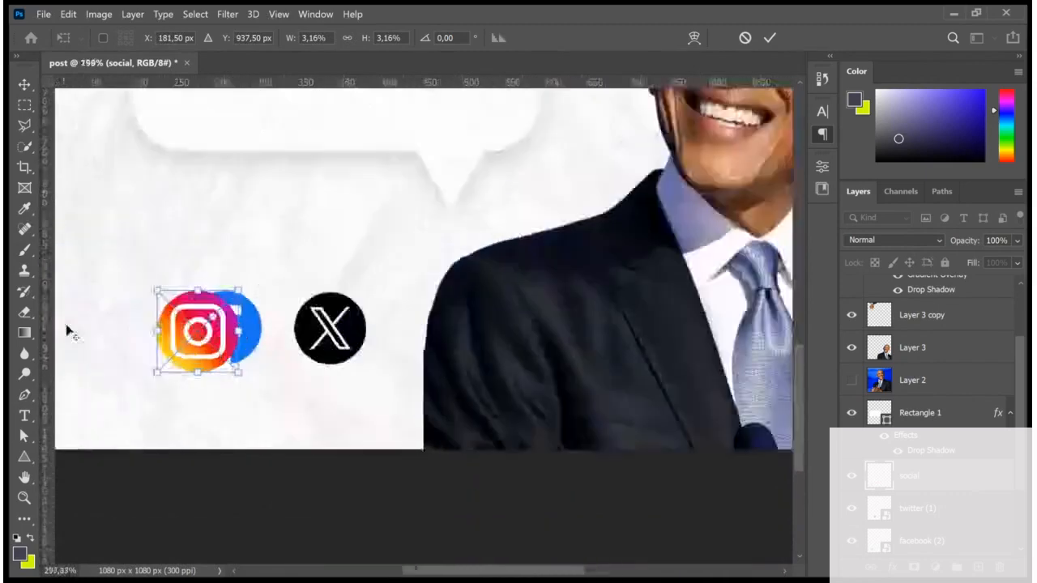
pyautogui.scroll(3, 67, 332)
pyautogui.moveTo(290, 346); pyautogui.dragTo(171, 342)
pyautogui.moveTo(252, 408); pyautogui.dragTo(240, 396)
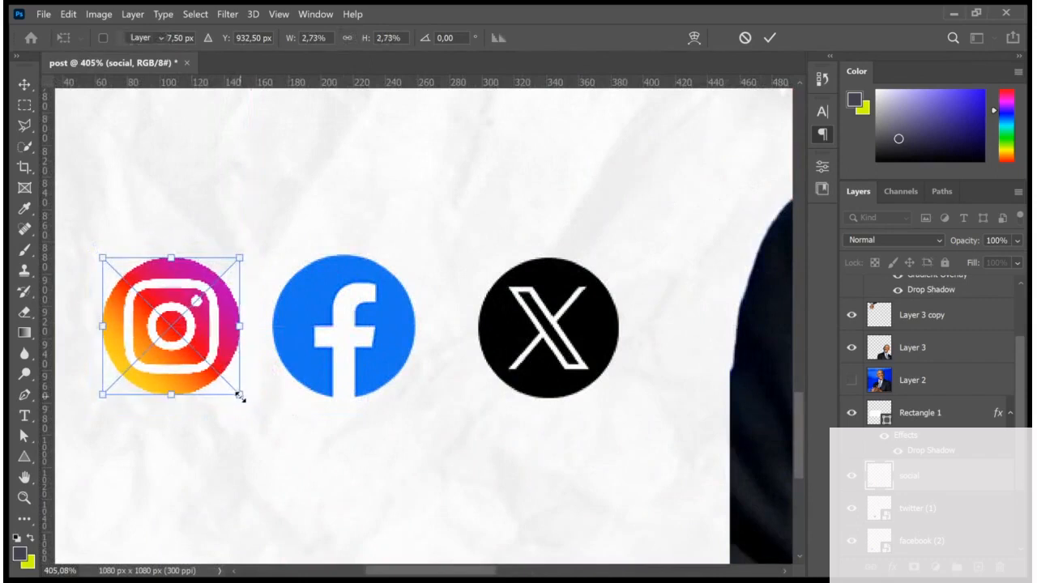
pyautogui.press('Return')
# Step: Reposition the Facebook icon midway between the Instagram and X icons so the row is evenly spaced
pyautogui.scroll(-6, 621, 423)
pyautogui.scroll(3, 401, 397)
pyautogui.scroll(2, 397, 396)
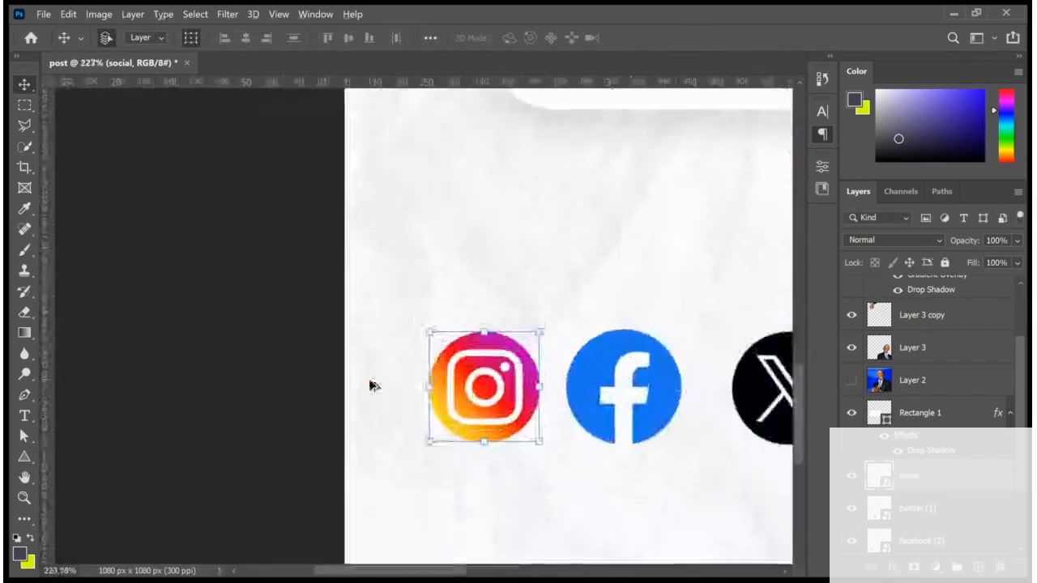
pyautogui.scroll(-3, 373, 386)
pyautogui.scroll(3, 586, 407)
pyautogui.click(516, 395)
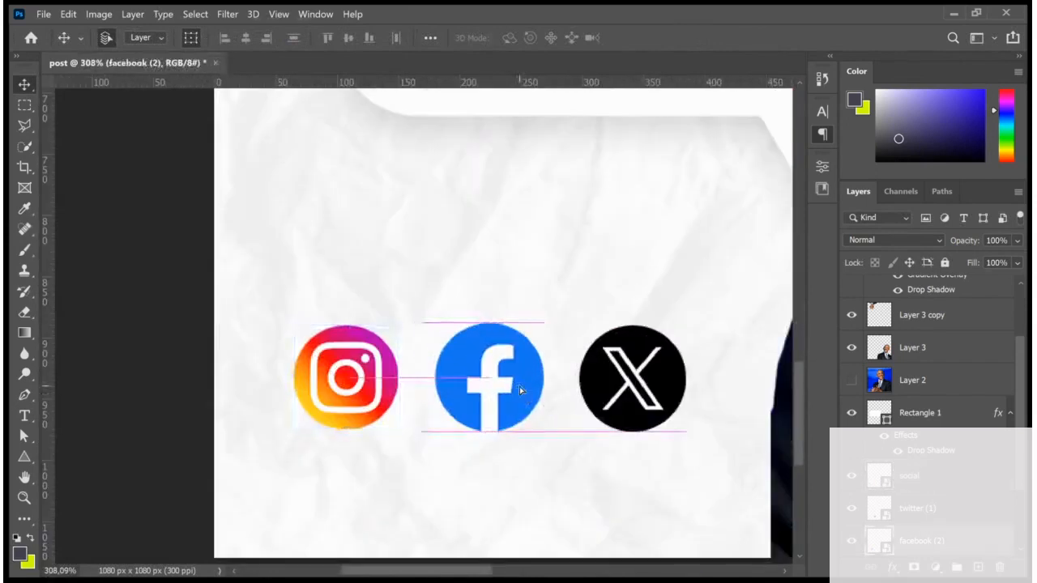
pyautogui.scroll(-6, 519, 386)
pyautogui.scroll(6, 511, 384)
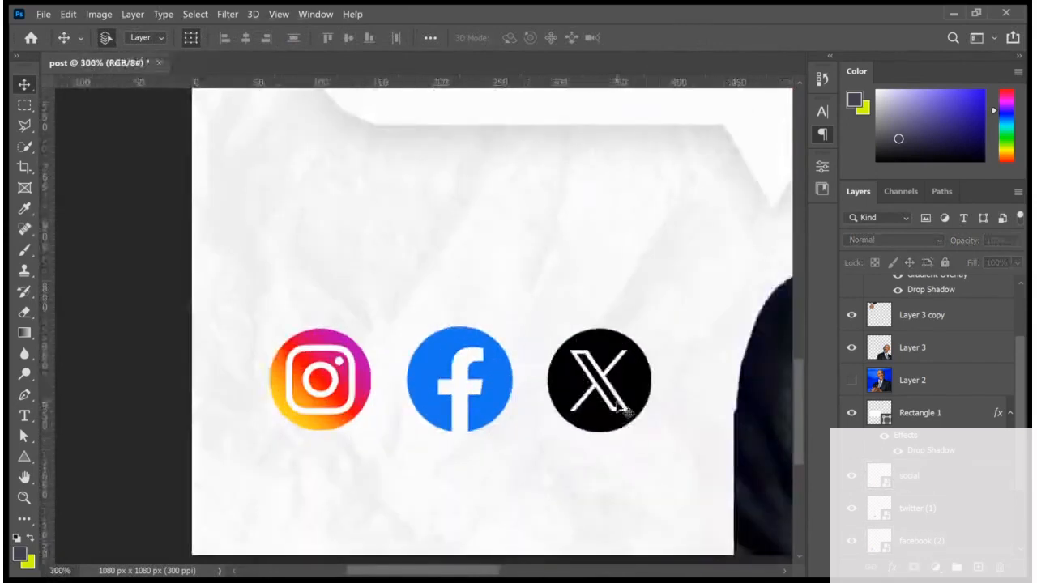
# Step: Scale the three social icons together to 61.88% and move them to X 223.00 px, Y 881.50 px below the speech bubble
pyautogui.click(597, 397)
pyautogui.keyDown('shift'); pyautogui.click(456, 398); pyautogui.keyUp('shift')
pyautogui.keyDown('shift'); pyautogui.click(340, 382); pyautogui.keyUp('shift')
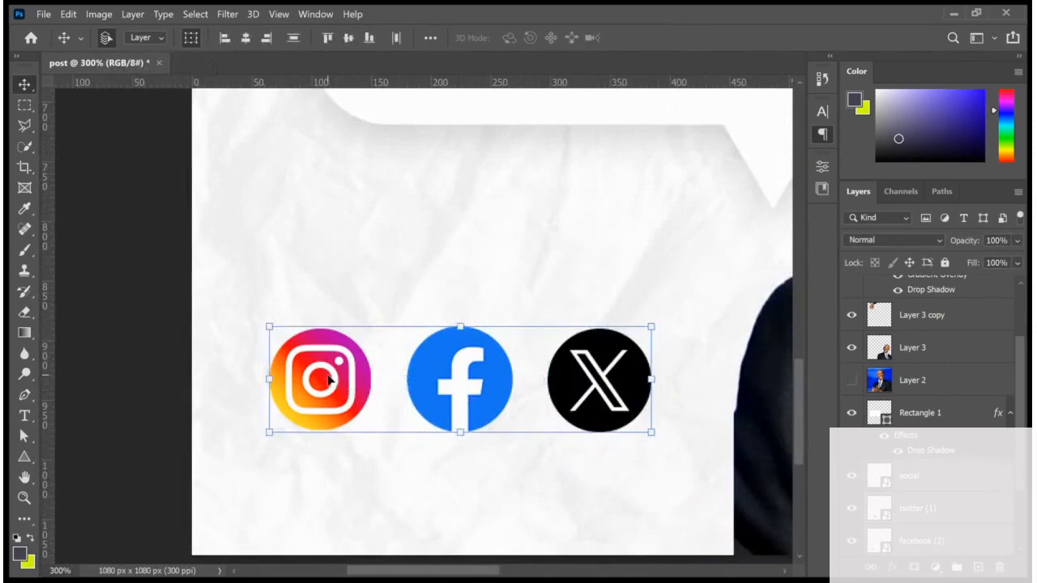
pyautogui.scroll(-3, 491, 417)
pyautogui.scroll(4, 539, 423)
pyautogui.moveTo(557, 413); pyautogui.dragTo(506, 340)
pyautogui.scroll(-3, 632, 414)
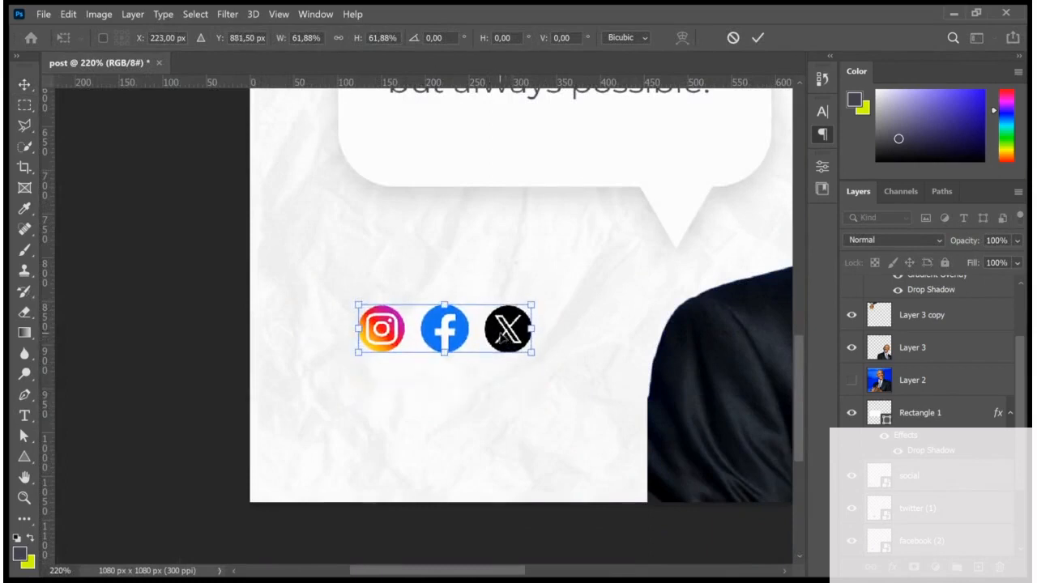
pyautogui.press('Return')
pyautogui.scroll(-3, 501, 335)
pyautogui.click(523, 417)
# Step: Duplicate the quote text above the social icons and replace the copy's wording with "Follow for More"
pyautogui.scroll(2, 518, 281)
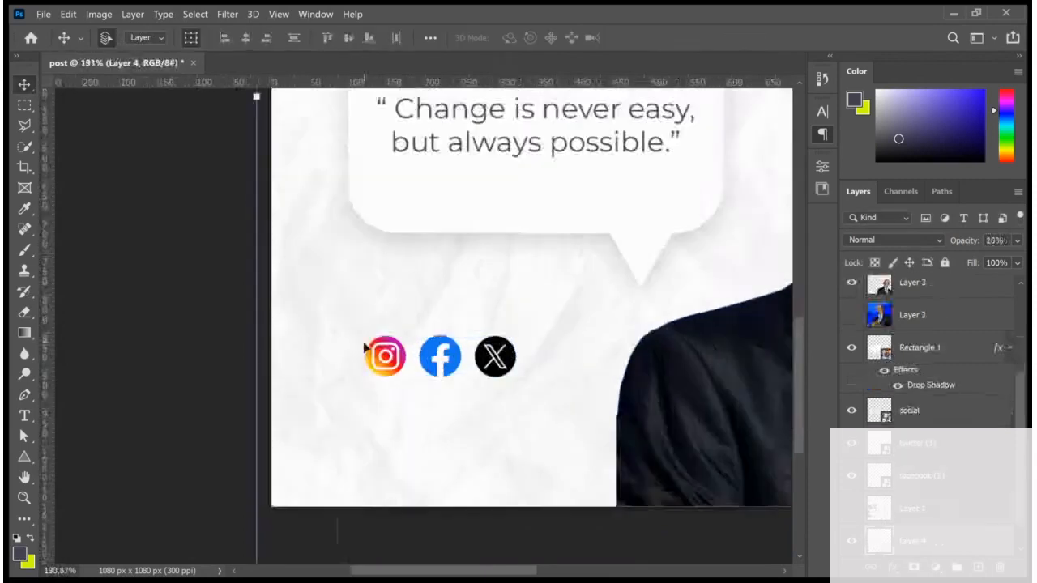
pyautogui.scroll(2, 214, 320)
pyautogui.click(559, 228)
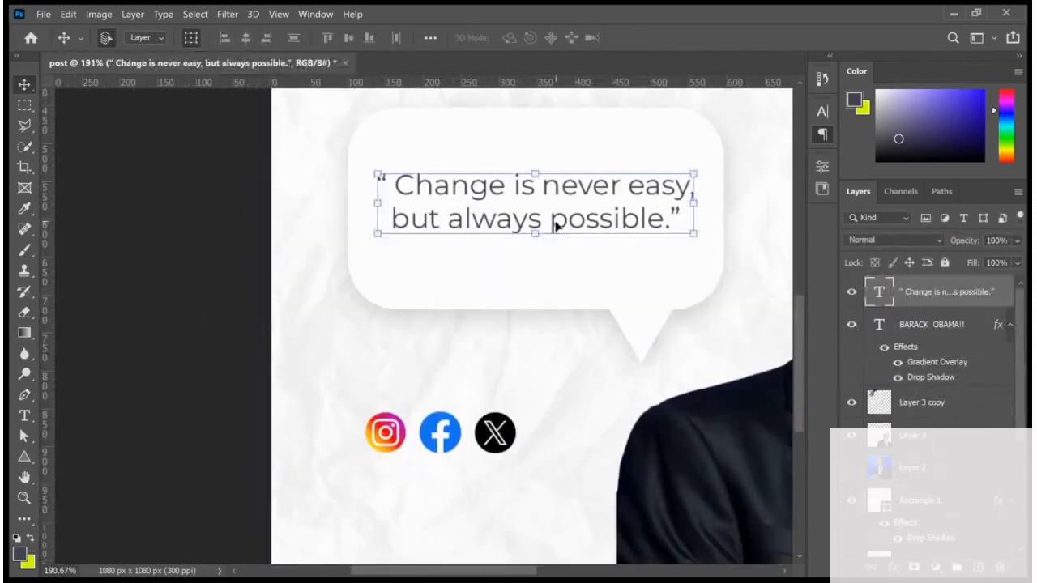
pyautogui.keyDown('alt'); pyautogui.moveTo(555, 219); pyautogui.dragTo(489, 395); pyautogui.keyUp('alt')
pyautogui.doubleClick(489, 395)
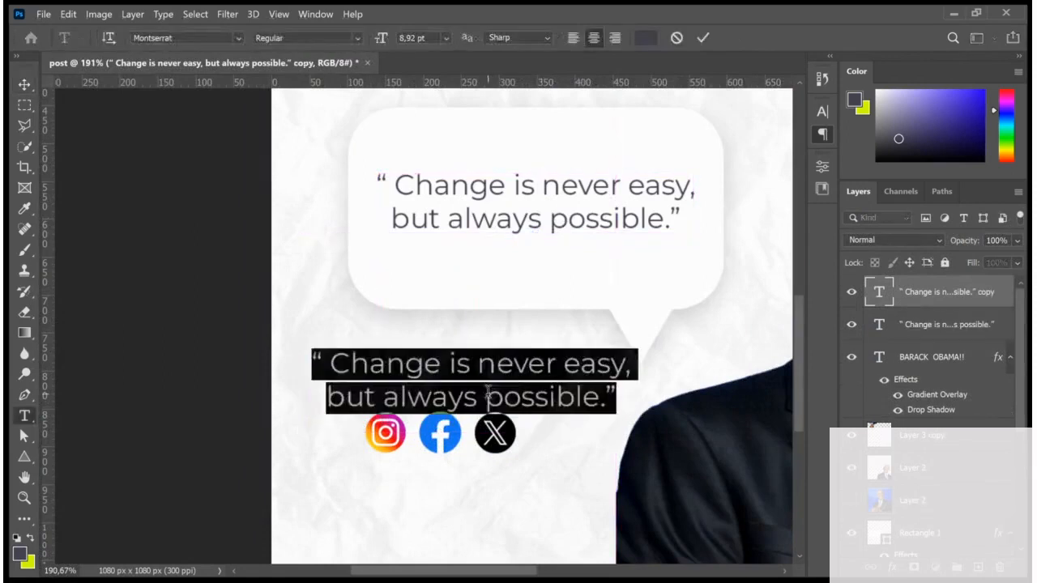
pyautogui.write('Follow')
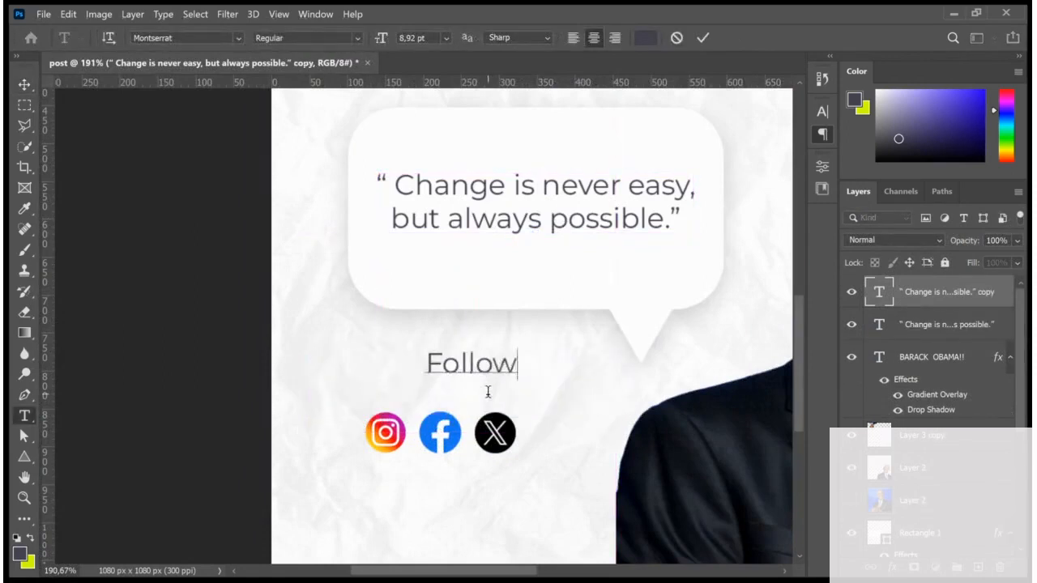
pyautogui.write(' for')
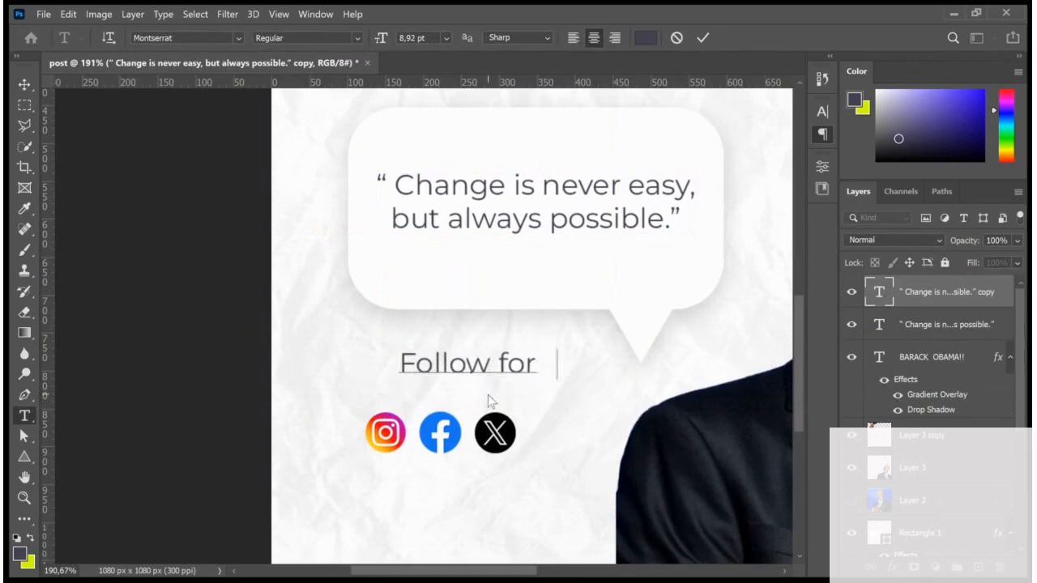
pyautogui.write(' More')
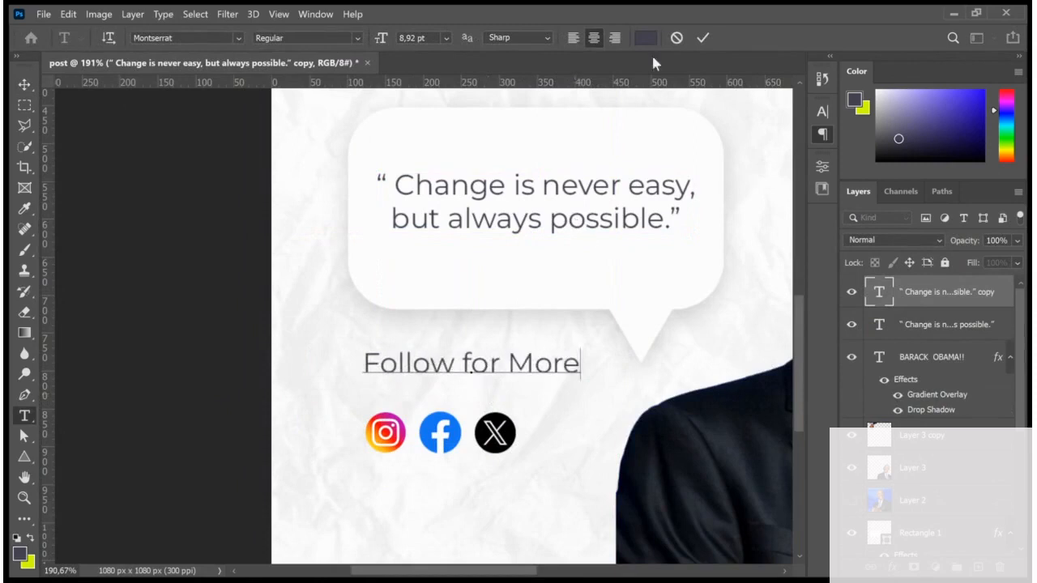
pyautogui.click(703, 37)
pyautogui.press('v')
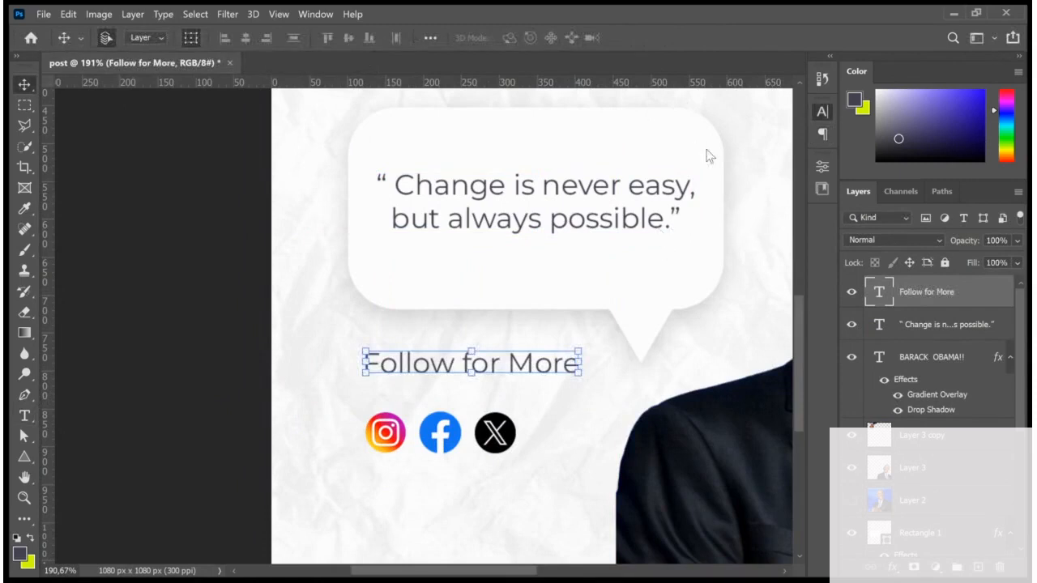
# Step: Scale the "Follow for More" text to 59.46% and centre it directly above the social icons at X 223.50 px
pyautogui.click(691, 186)
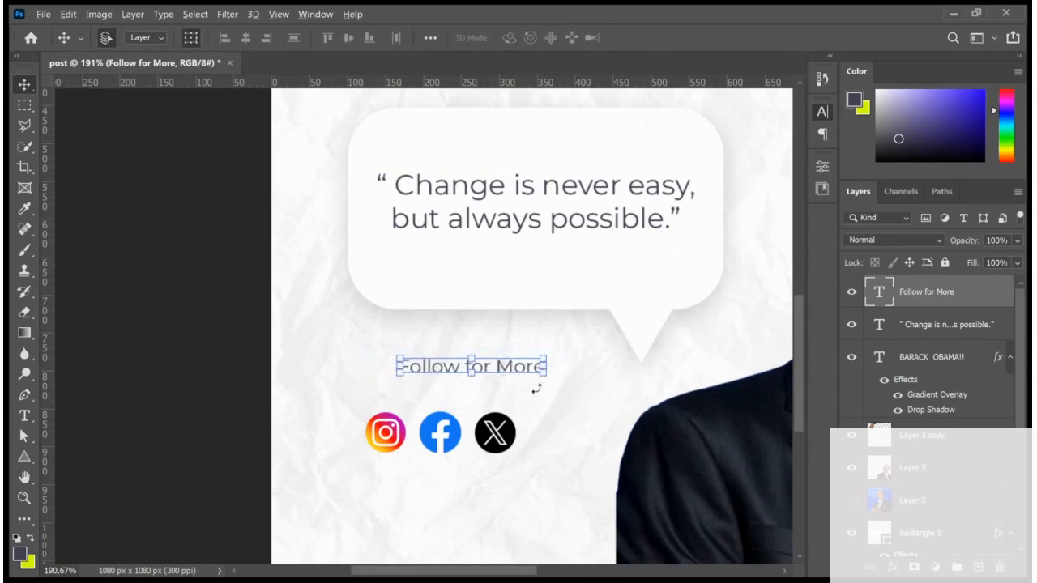
pyautogui.scroll(4, 563, 370)
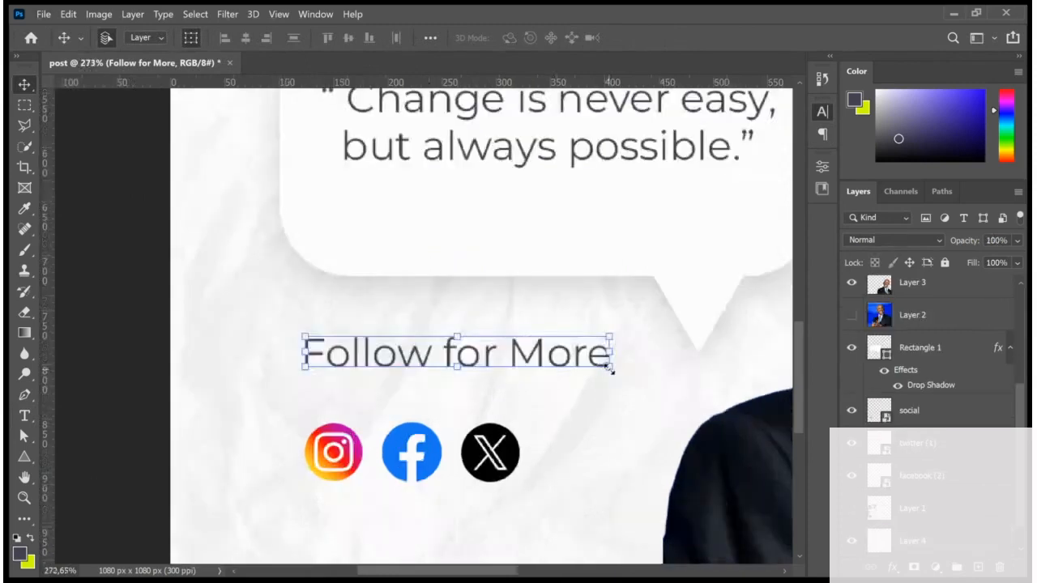
pyautogui.moveTo(609, 366); pyautogui.dragTo(454, 394)
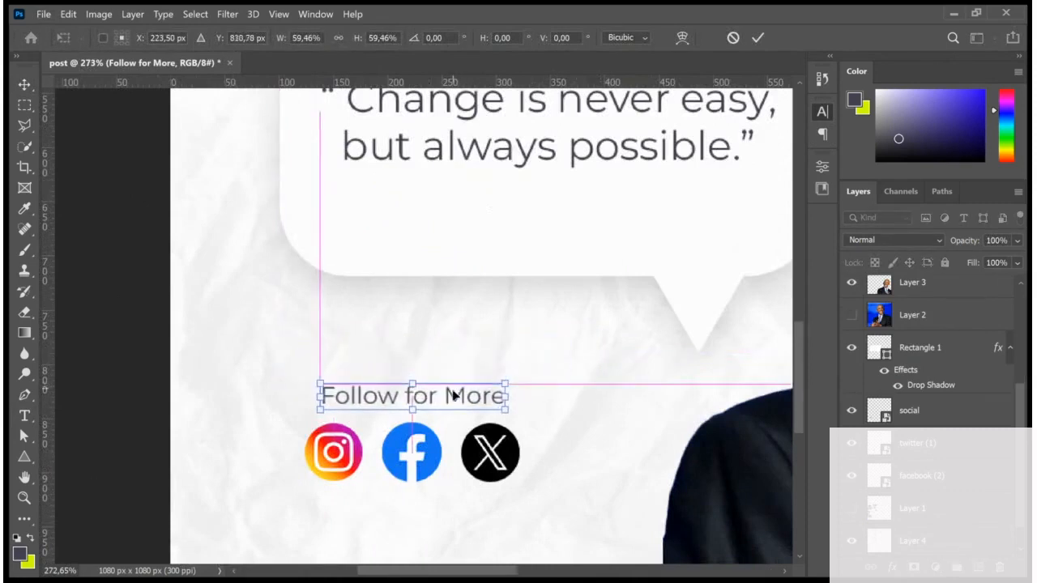
pyautogui.press('Return')
pyautogui.scroll(-3, 336, 370)
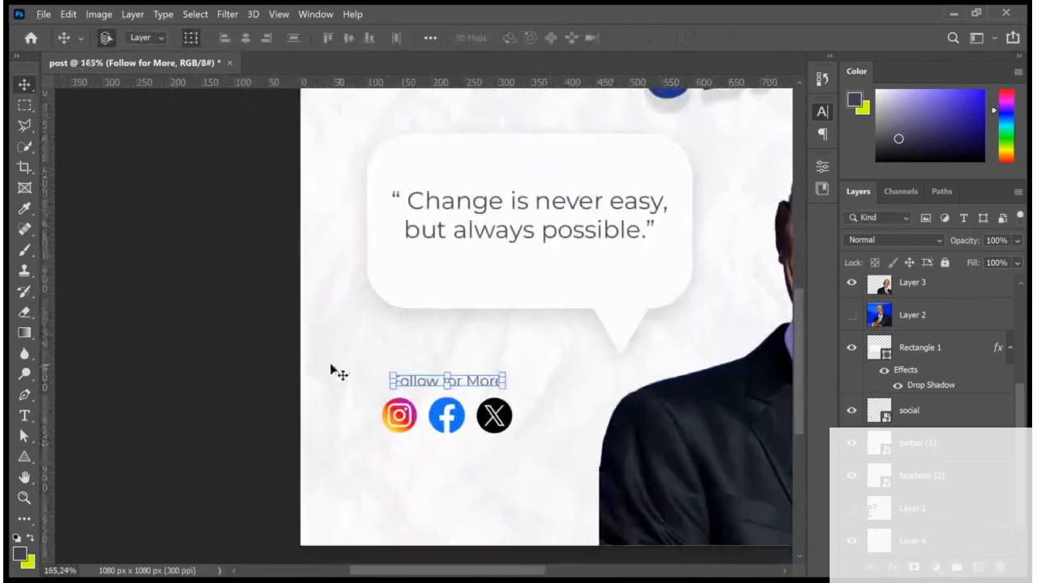
# Step: Duplicate "Follow for More" below the social icons, change the copy to "Barack_Obama", and show the whole poster
pyautogui.scroll(-2, 251, 336)
pyautogui.click(475, 327)
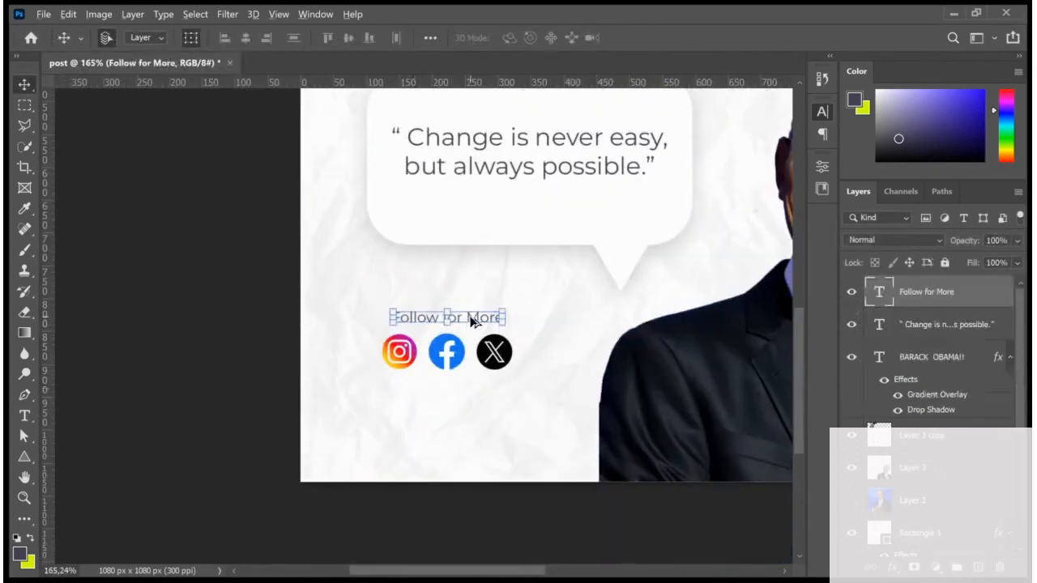
pyautogui.moveTo(475, 319); pyautogui.dragTo(466, 395)
pyautogui.doubleClick(466, 396)
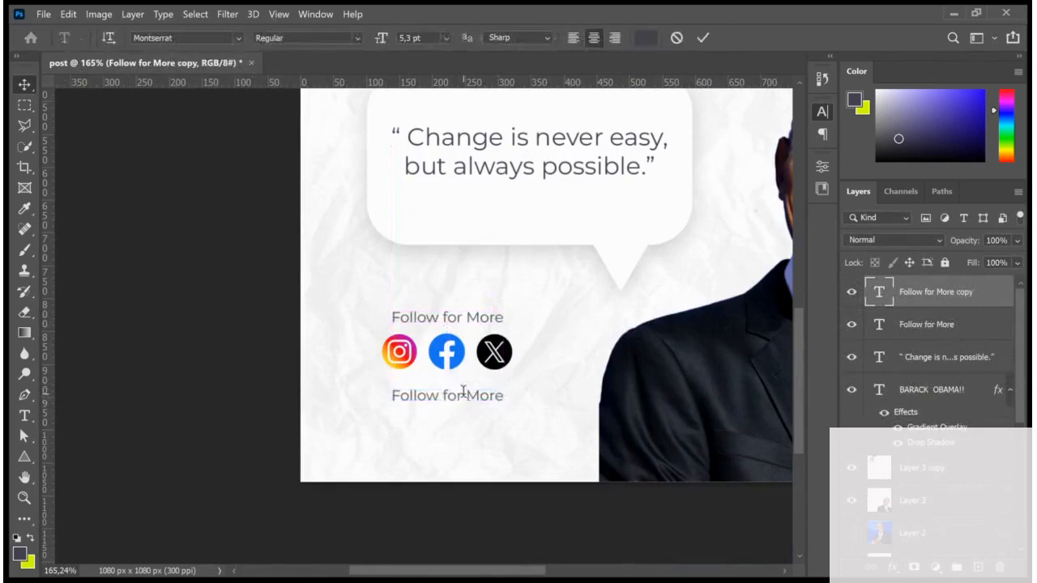
pyautogui.write('Barack ')
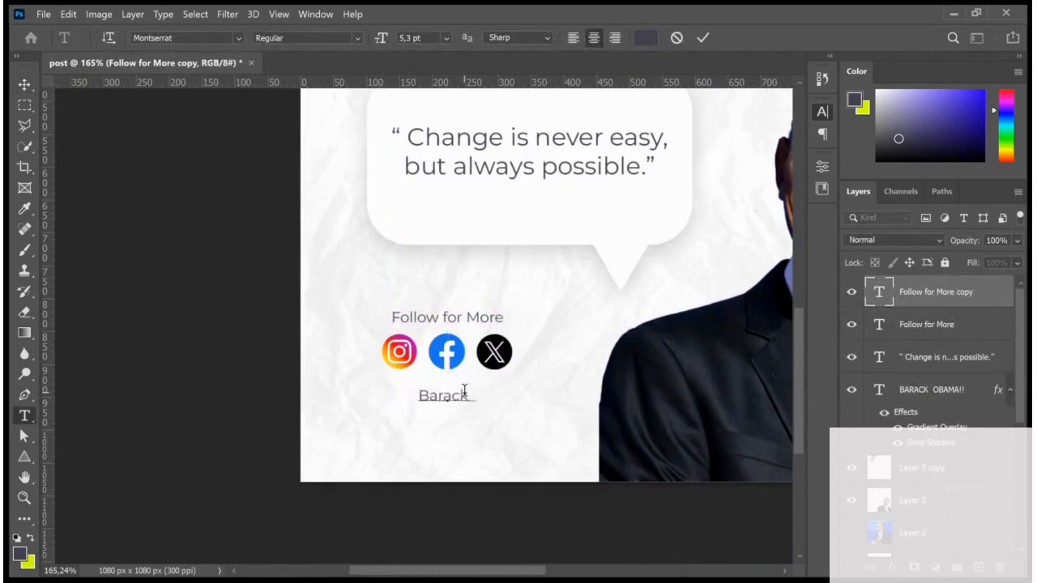
pyautogui.write('Obama')
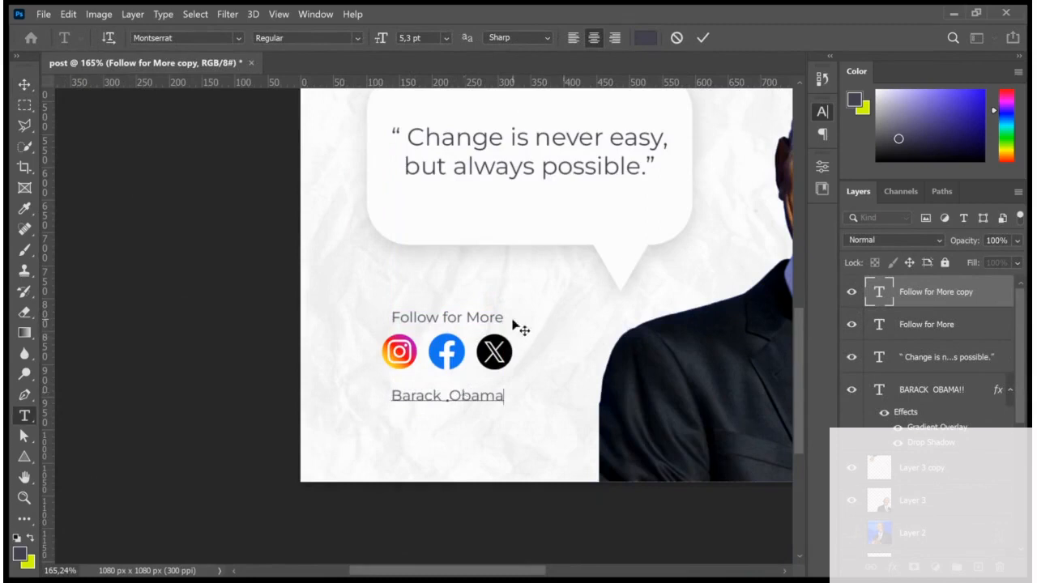
pyautogui.click(703, 38)
pyautogui.press('v')
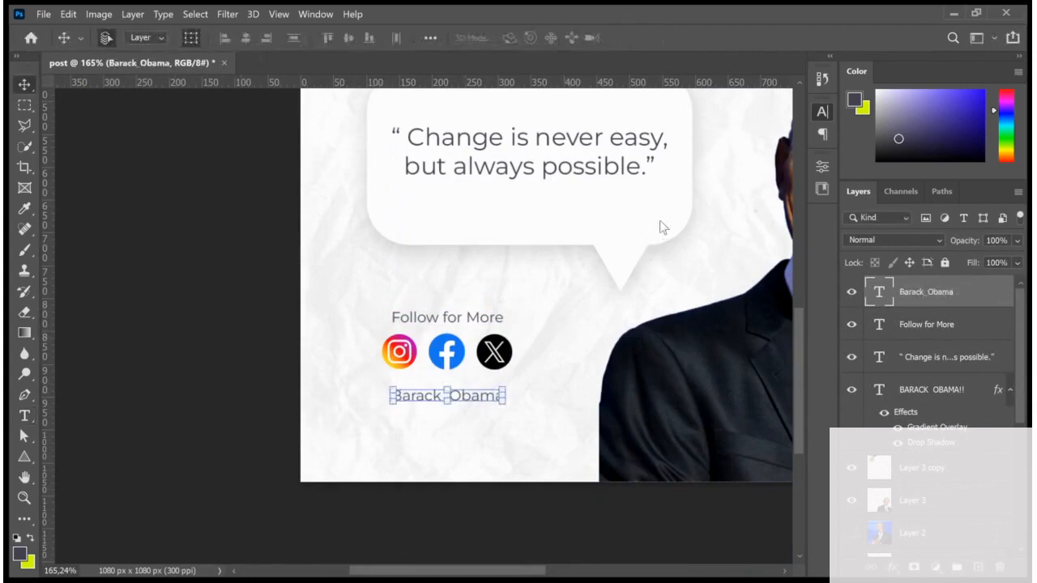
pyautogui.click(552, 409)
pyautogui.hotkey('ctrl', '0')
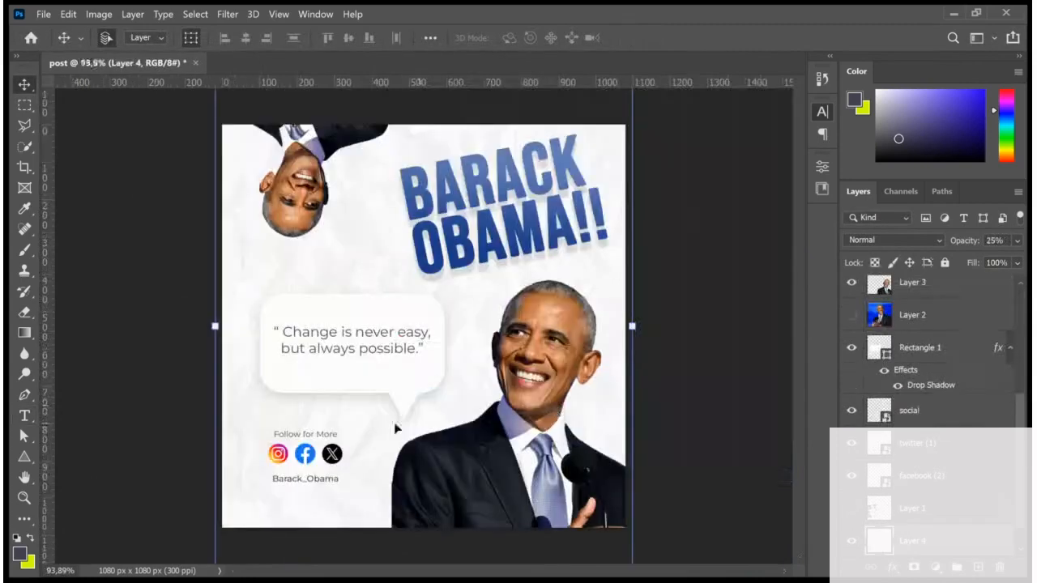
pyautogui.scroll(-3, 622, 402)
pyautogui.click(677, 426)
pyautogui.scroll(-3, 567, 381)
pyautogui.scroll(6, 384, 308)
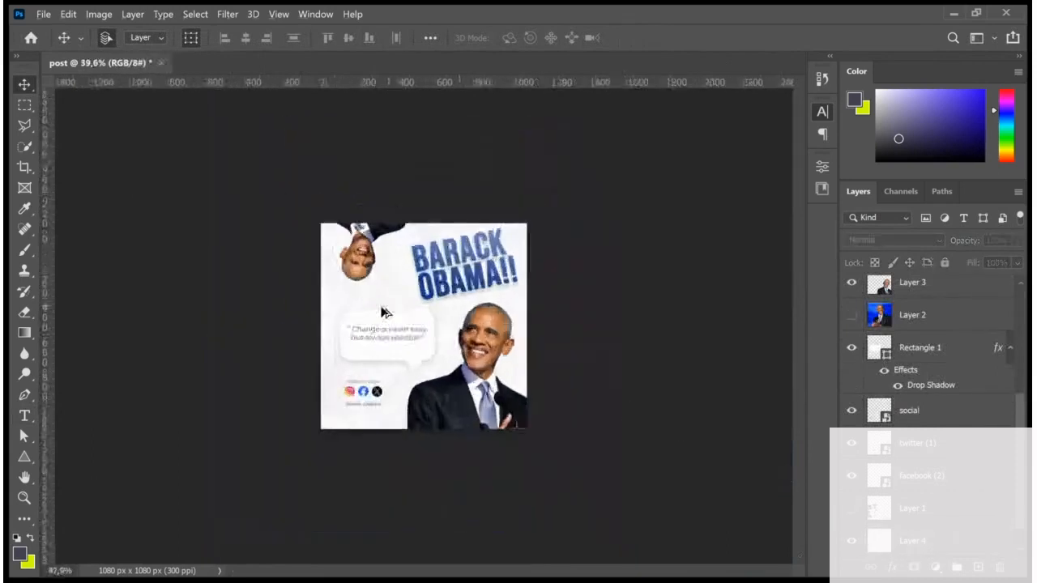
pyautogui.click(511, 247)
pyautogui.scroll(-3, 590, 301)
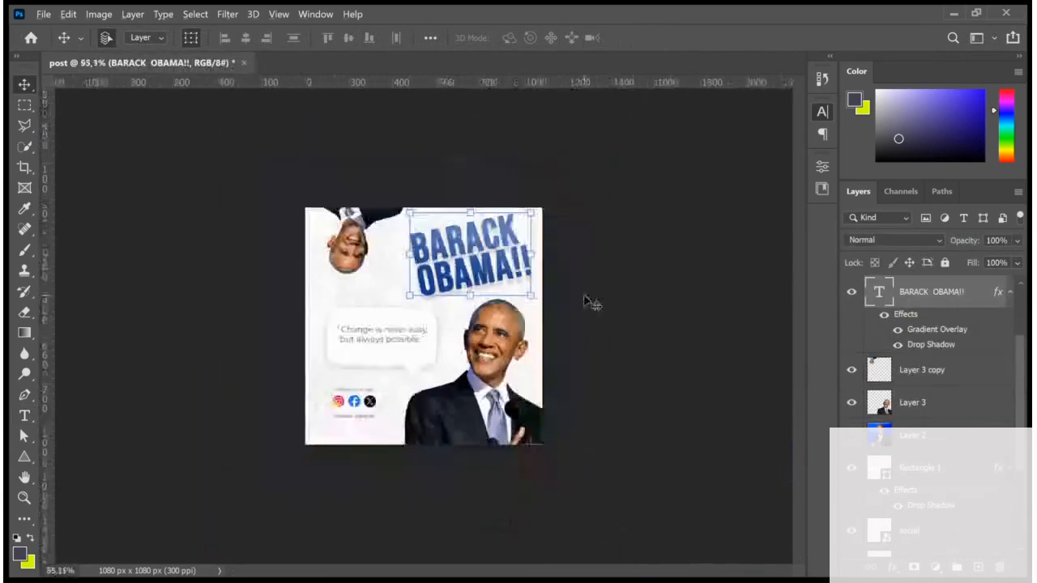
pyautogui.scroll(3, 389, 283)
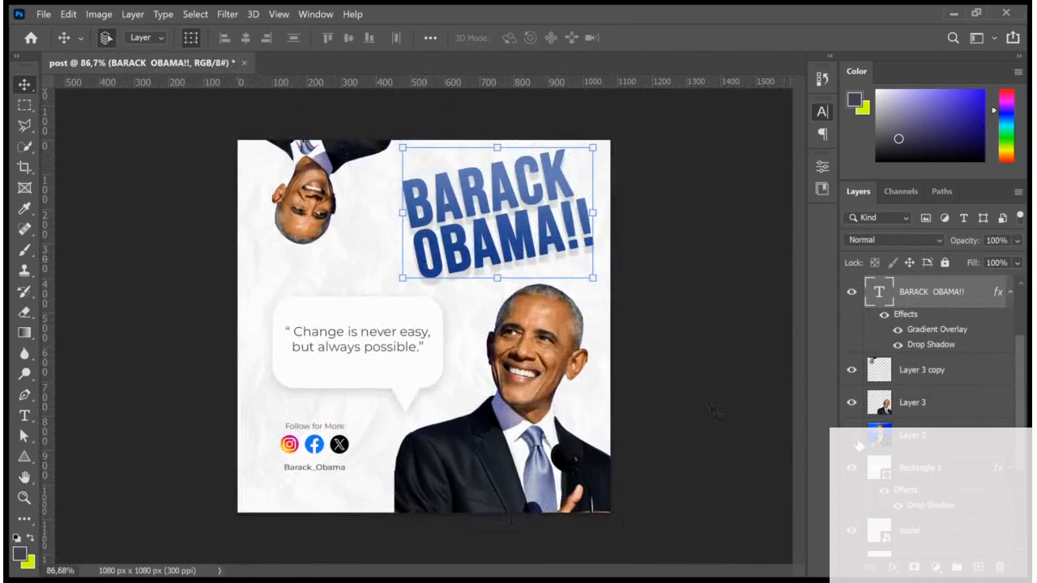
# Step: Show the hidden "Did You Know?" reference layer and move it over the left half of the poster
pyautogui.scroll(-3, 854, 482)
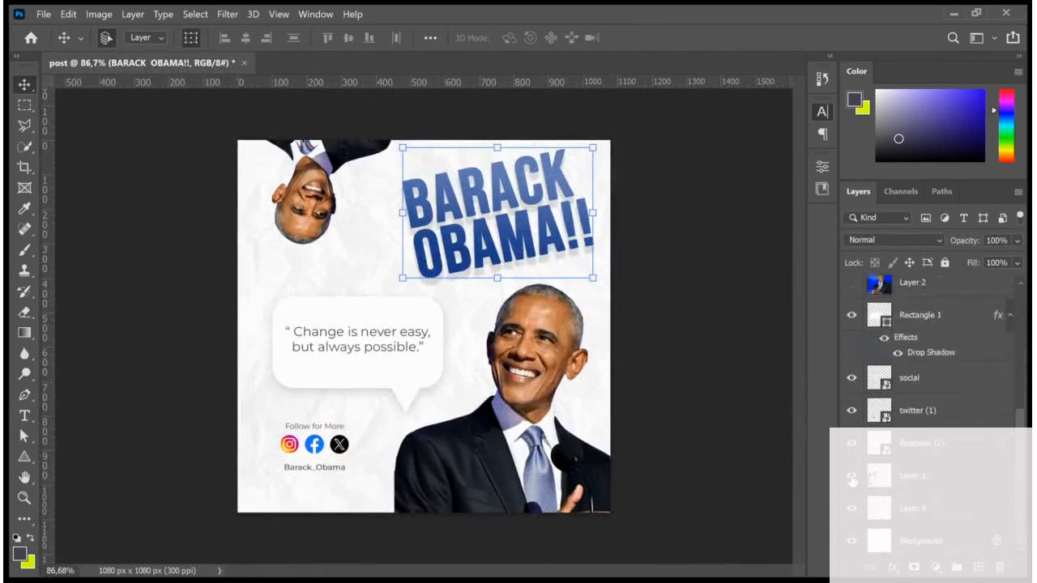
pyautogui.click(851, 479)
pyautogui.moveTo(250, 402); pyautogui.dragTo(446, 47)
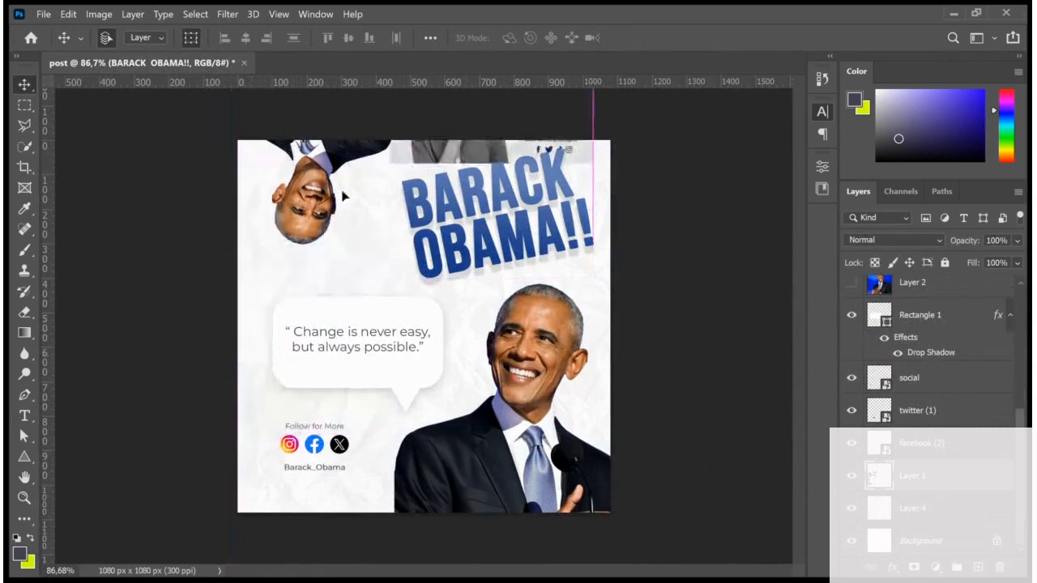
pyautogui.moveTo(343, 195); pyautogui.dragTo(162, 479)
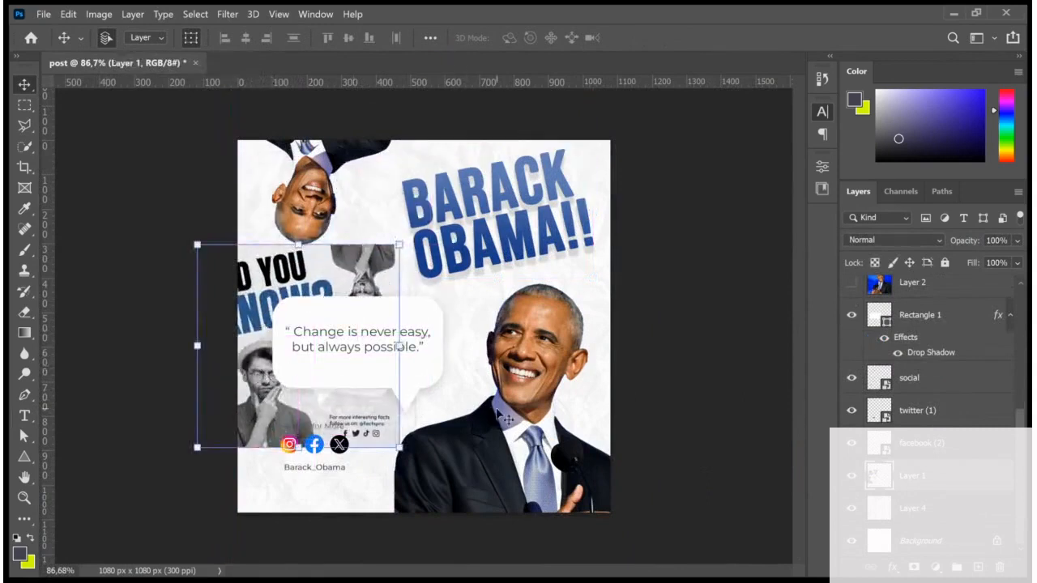
# Step: Create a blank 1080 x 1080 px document and copy the "Did You Know?" reference layer from the post into it
pyautogui.hotkey('ctrl', 't')
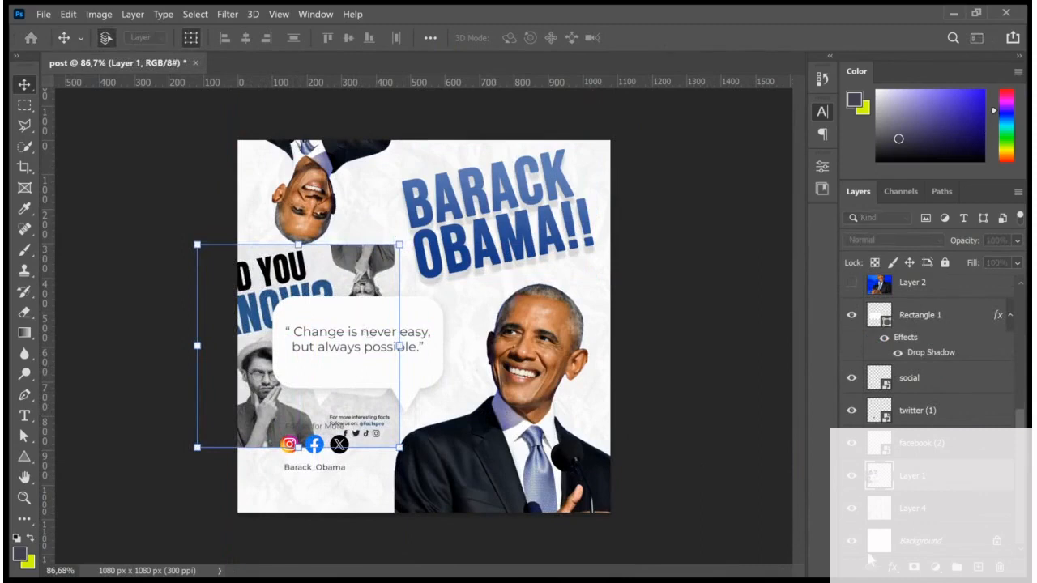
pyautogui.click(839, 560)
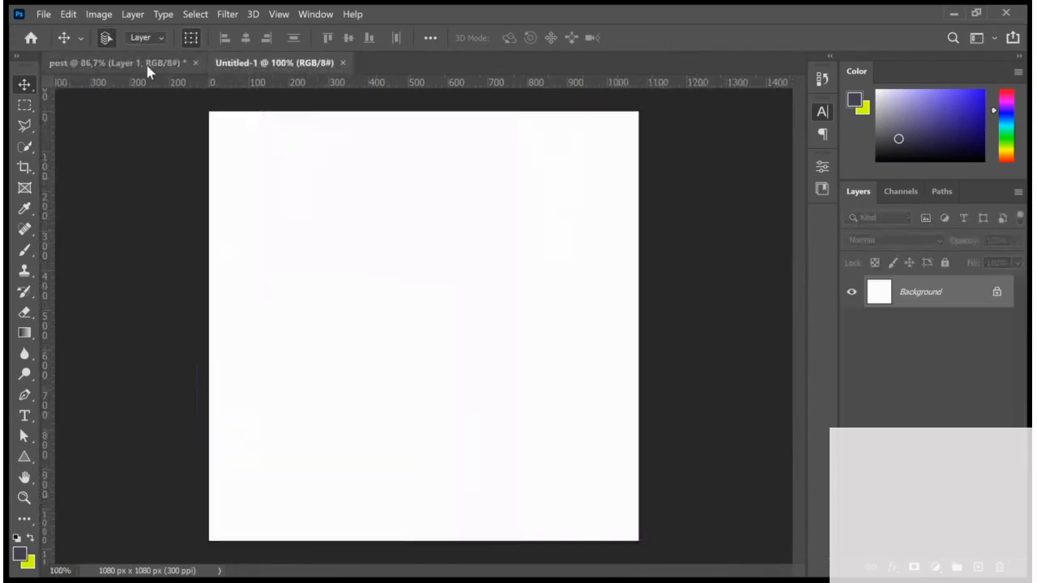
pyautogui.click(149, 65)
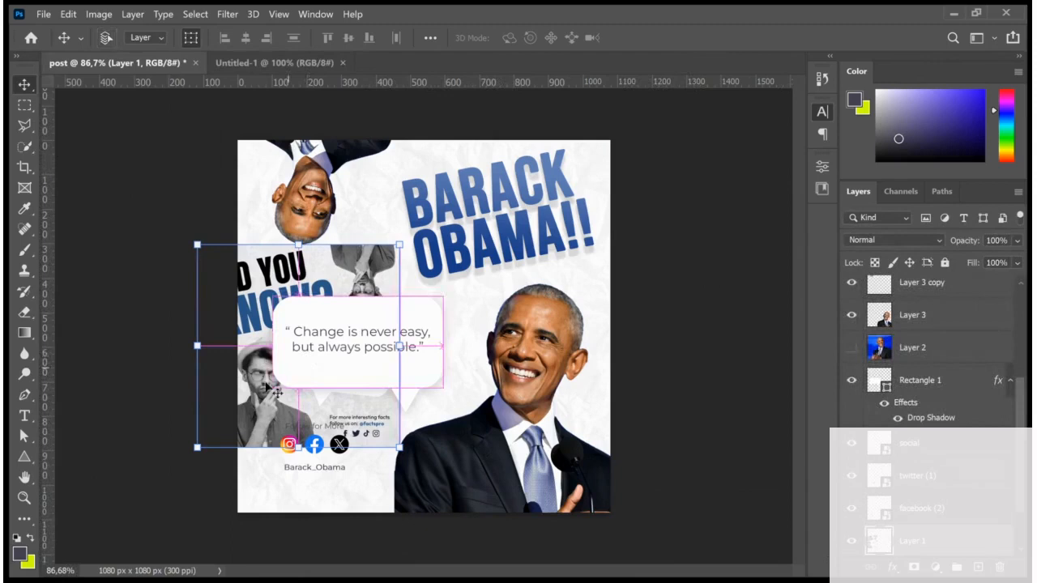
pyautogui.moveTo(274, 392); pyautogui.dragTo(419, 267)
# Step: Scale the reference image to 188.66%, centred at X 540 px, Y 540 px, so it covers the new canvas
pyautogui.scroll(-4, 464, 355)
pyautogui.moveTo(489, 363); pyautogui.dragTo(572, 438)
pyautogui.moveTo(442, 329); pyautogui.dragTo(444, 362)
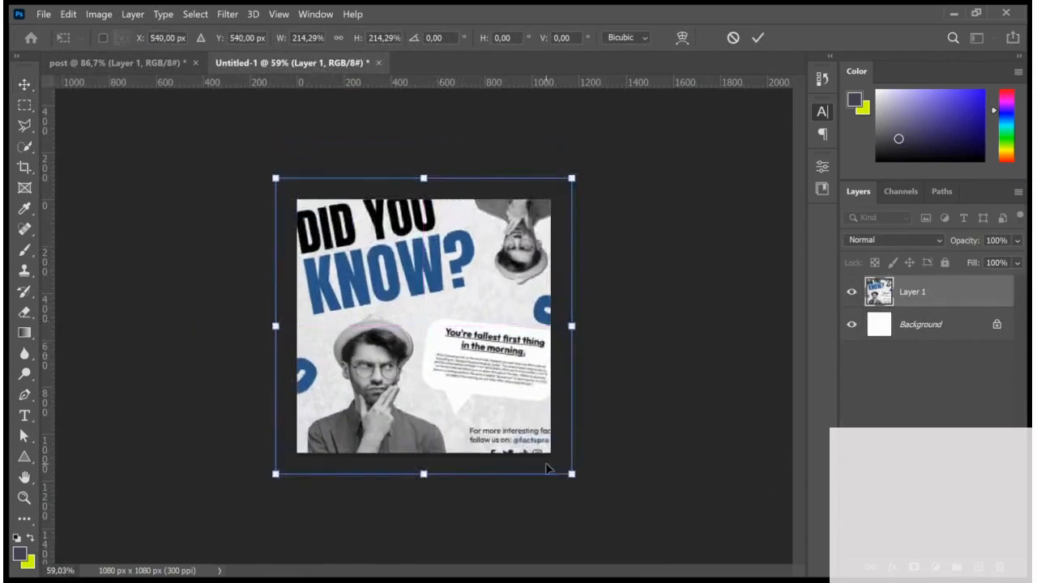
pyautogui.moveTo(571, 474); pyautogui.dragTo(552, 455)
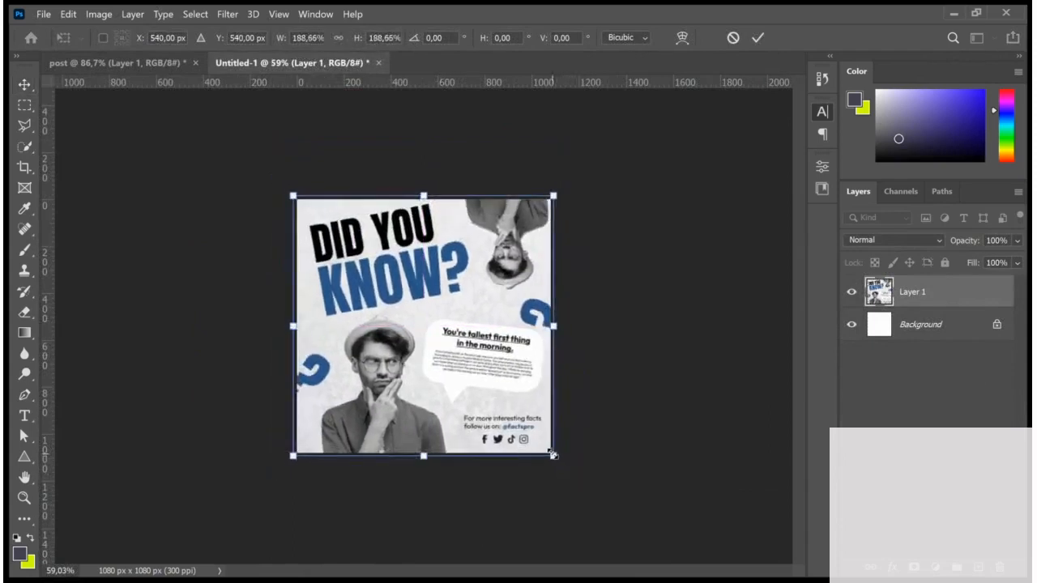
pyautogui.press('Return')
pyautogui.hotkey('ctrl', '0')
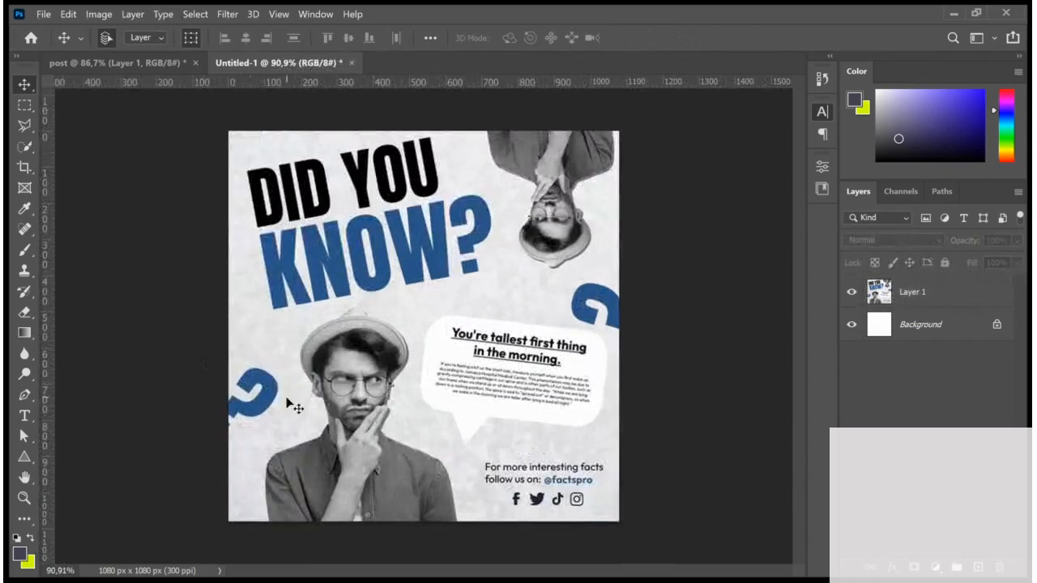
# Step: Return to the post document and delete its "Did You Know?" reference layer
pyautogui.click(154, 64)
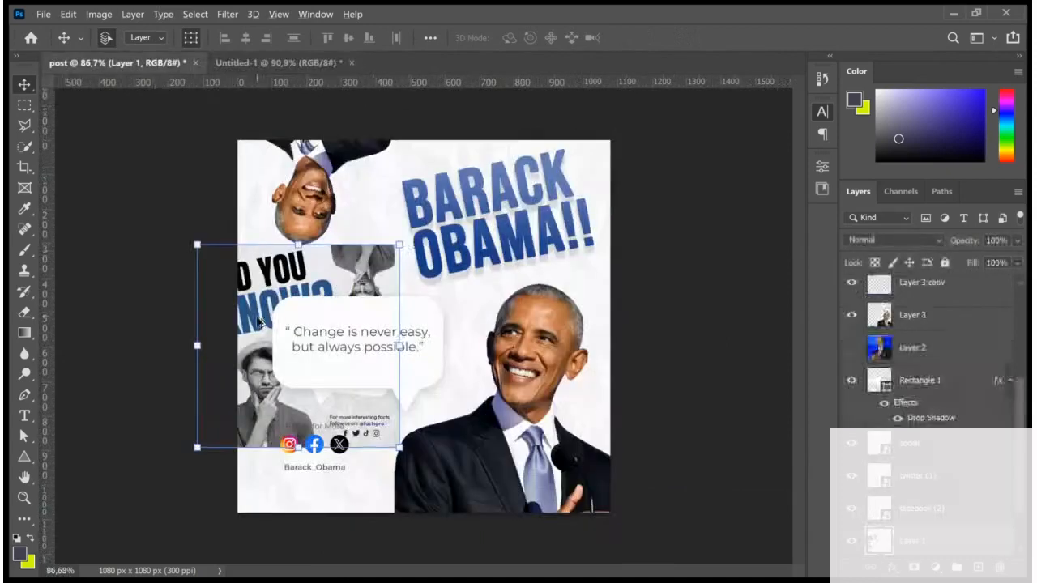
pyautogui.hotkey('ctrl', '0')
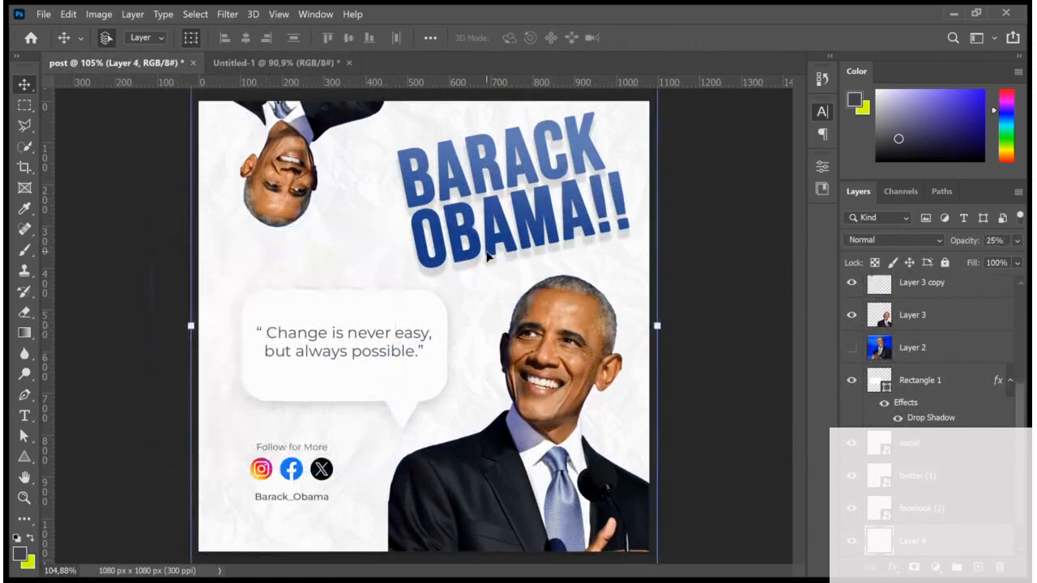
pyautogui.scroll(-3, 487, 256)
# Step: Duplicate the "BARACK OBAMA!!" title toward the poster's left edge and reduce the copy's wording to "!!"
pyautogui.click(485, 255)
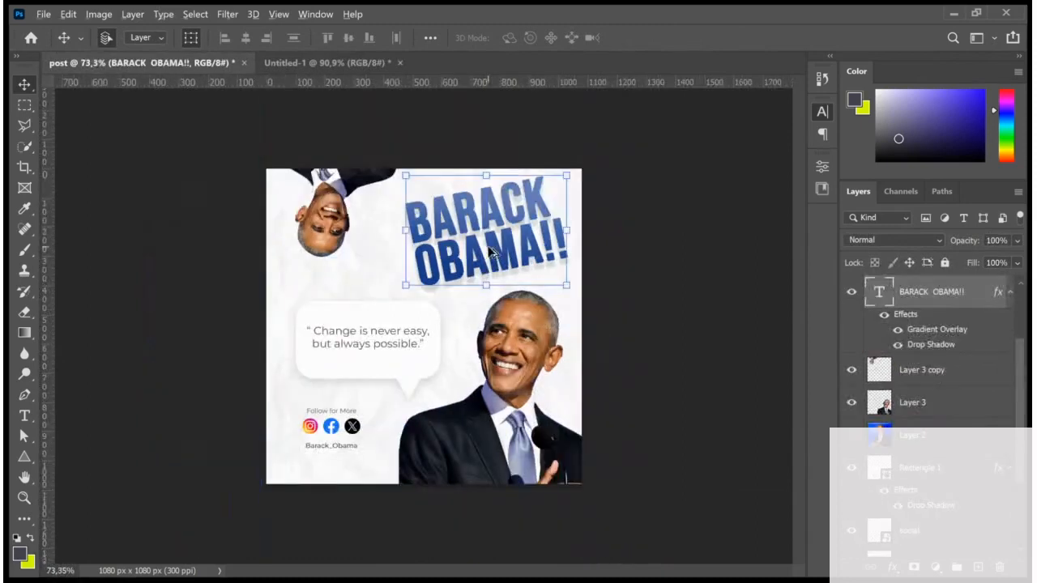
pyautogui.moveTo(489, 254); pyautogui.dragTo(308, 324)
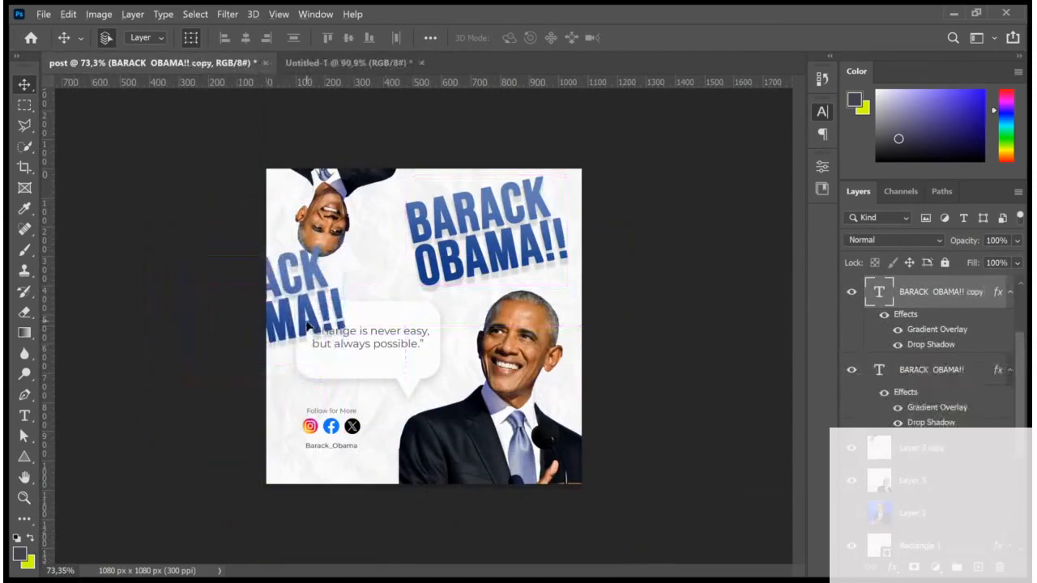
pyautogui.doubleClick(308, 324)
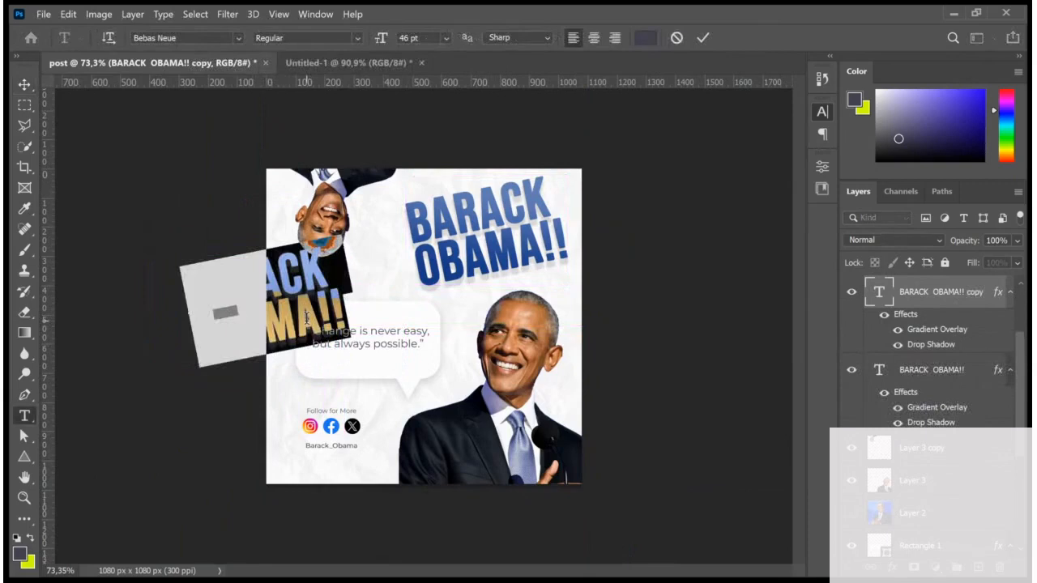
pyautogui.press('BackSpace')
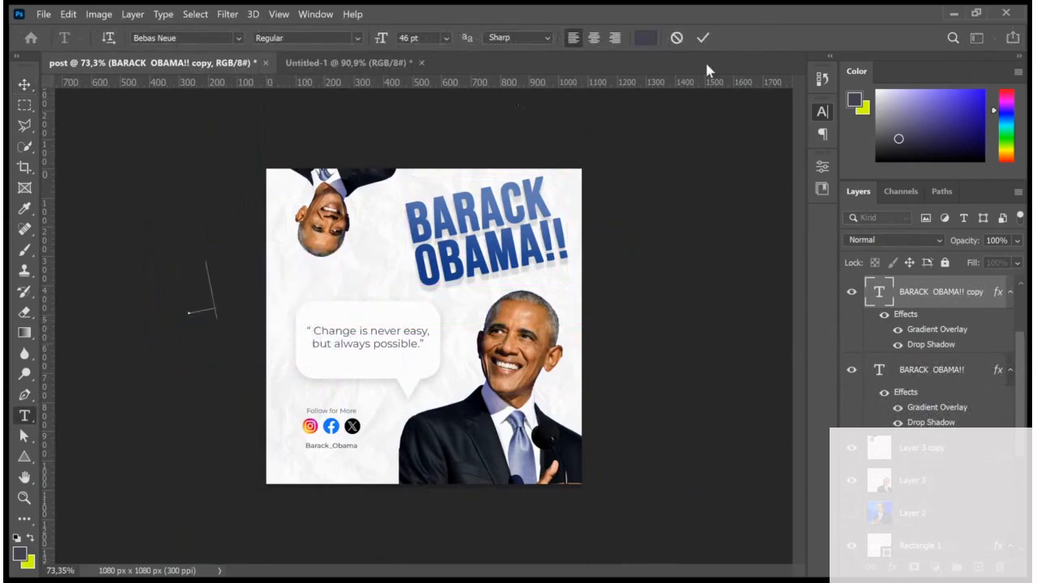
pyautogui.click(705, 38)
pyautogui.press('v')
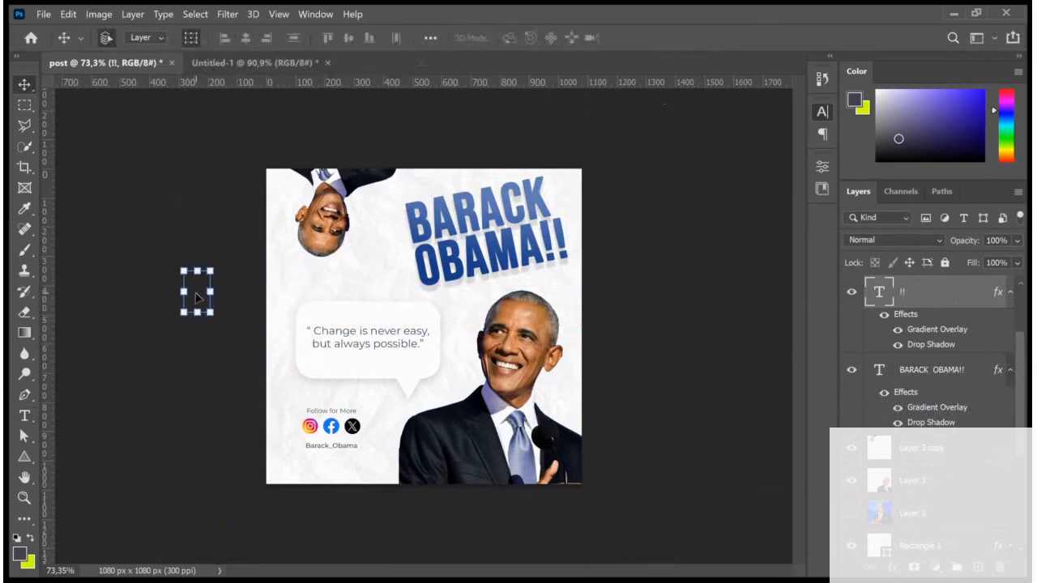
# Step: Rotate the "!!" text by 179.11° and place it on the poster's left edge at X 0 px, Y 266.71 px
pyautogui.hotkey('ctrl', 't')
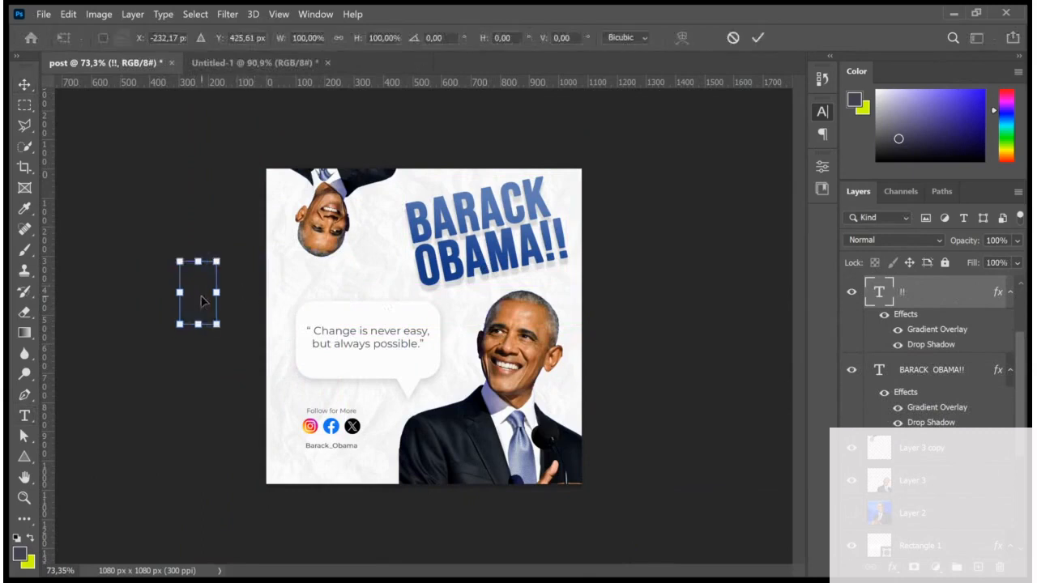
pyautogui.moveTo(196, 301); pyautogui.dragTo(277, 285)
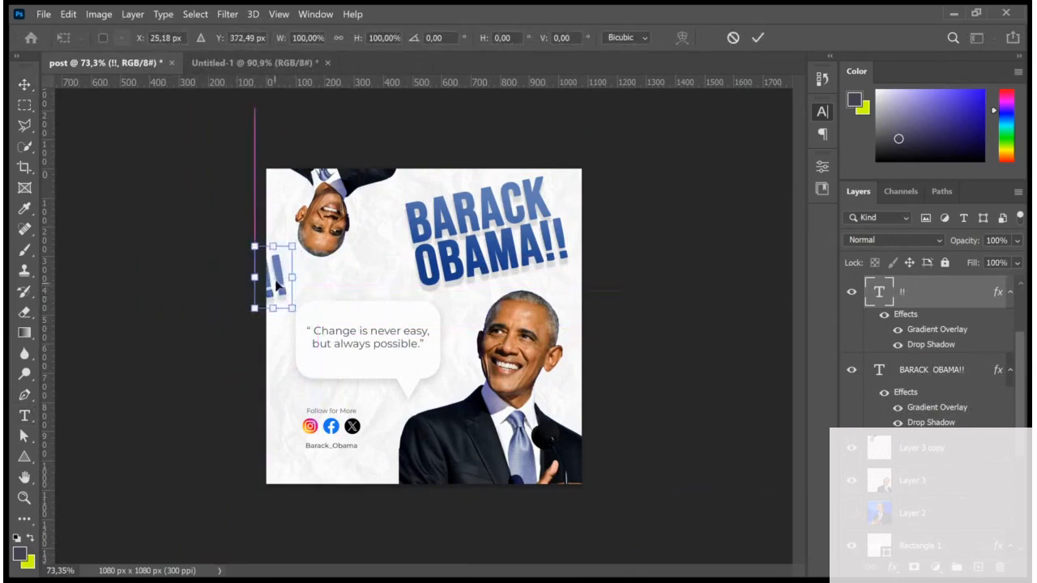
pyautogui.scroll(3, 276, 285)
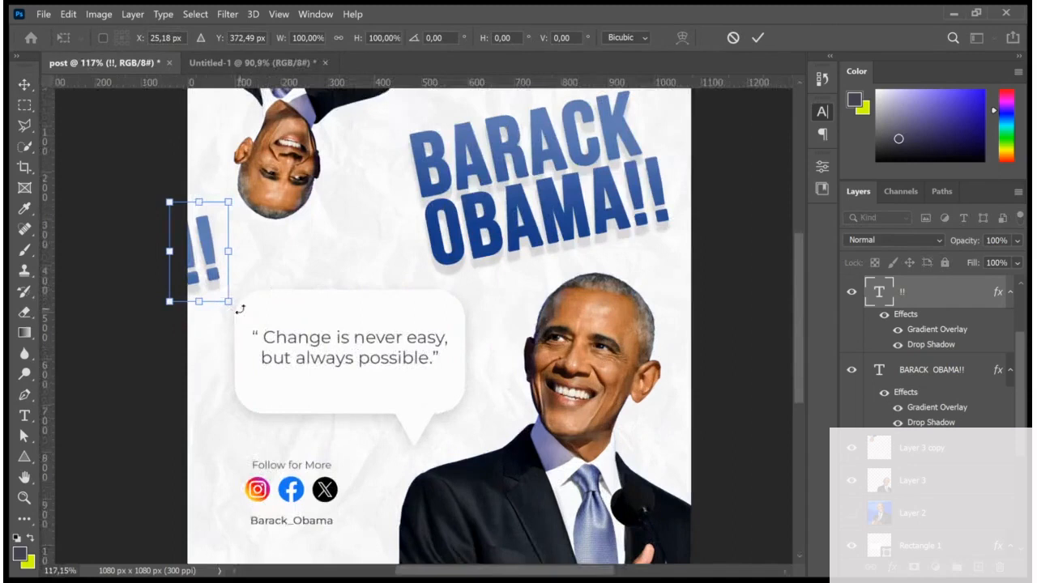
pyautogui.moveTo(236, 311); pyautogui.dragTo(150, 179)
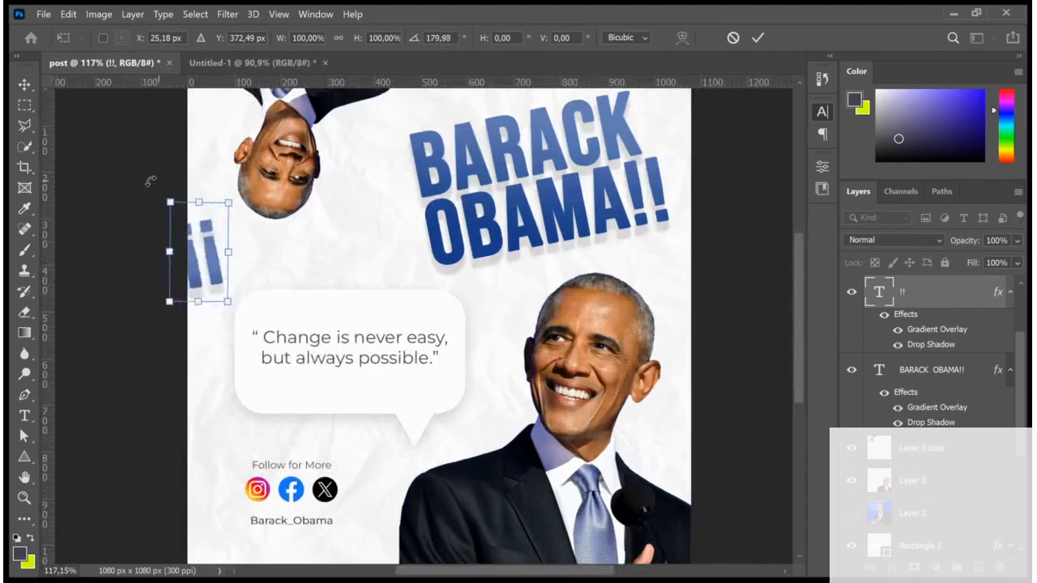
pyautogui.moveTo(212, 245); pyautogui.dragTo(207, 212)
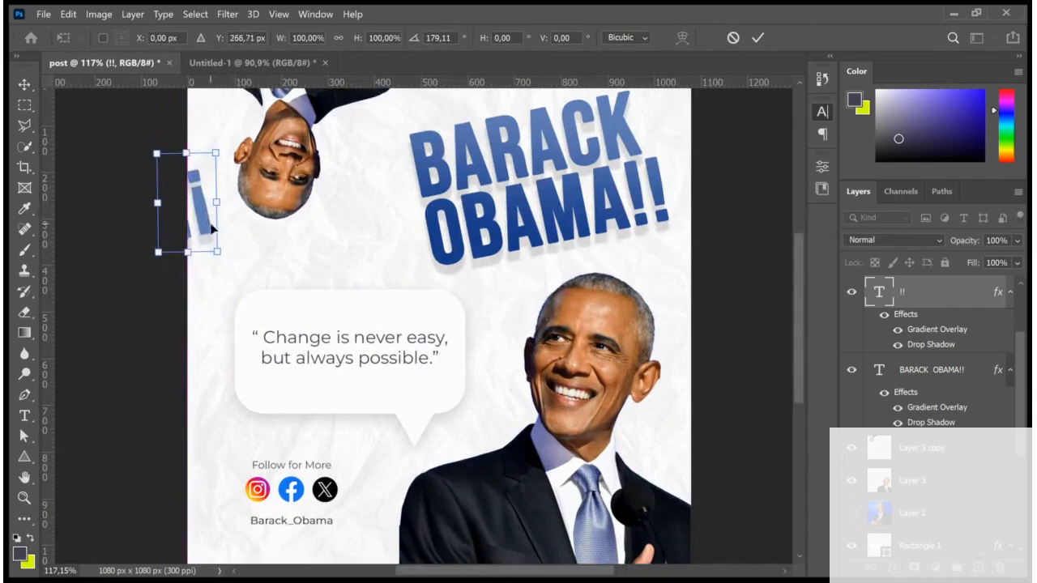
pyautogui.press('Return')
# Step: Duplicate the "!!" text beside the large portrait at the poster's right edge and rotate the copy upright by about 176°
pyautogui.scroll(-3, 209, 231)
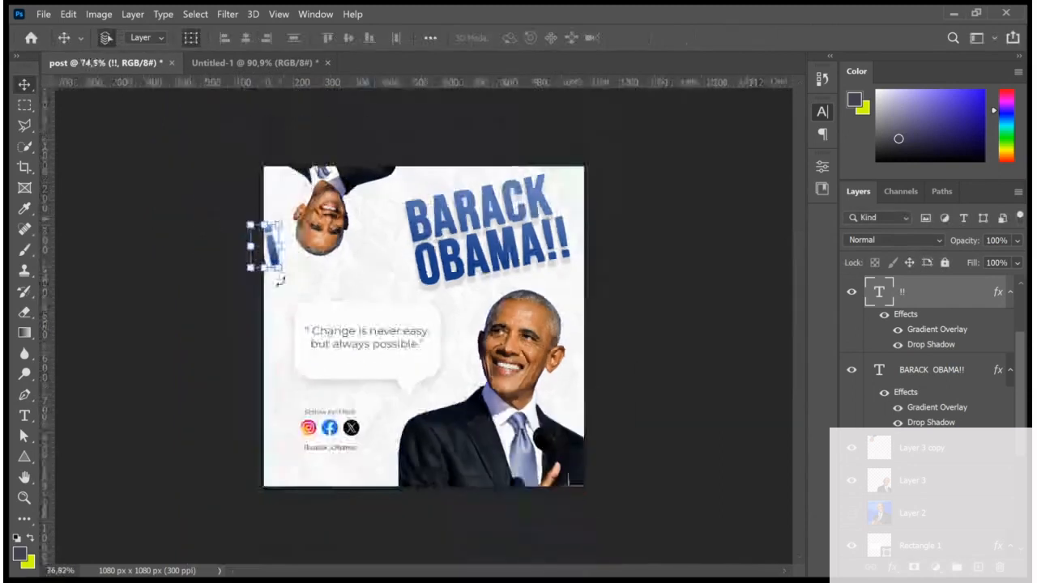
pyautogui.moveTo(276, 261); pyautogui.dragTo(471, 316)
pyautogui.hotkey('ctrl', 't')
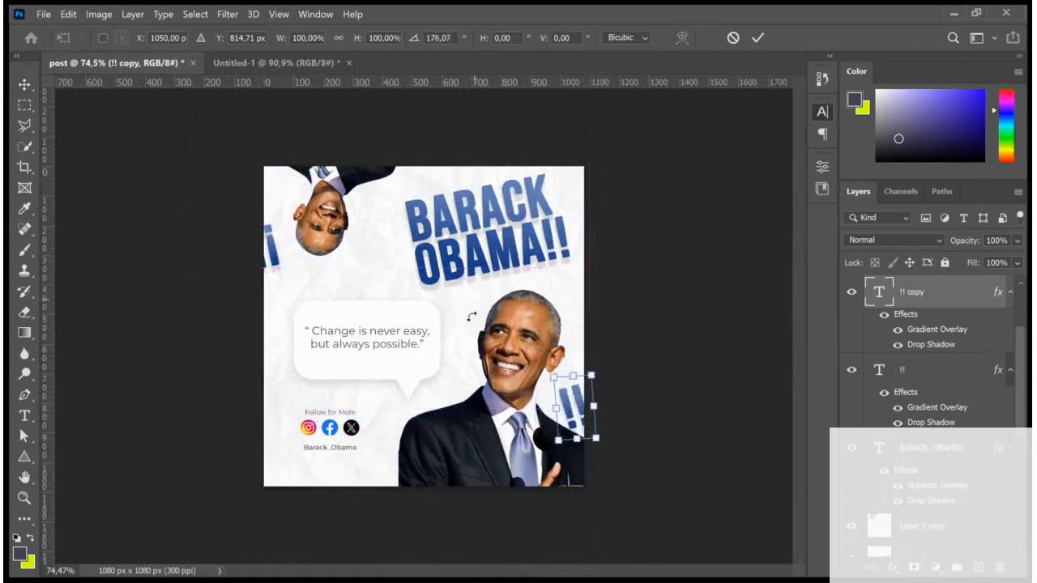
pyautogui.moveTo(555, 378); pyautogui.dragTo(524, 336)
pyautogui.click(758, 39)
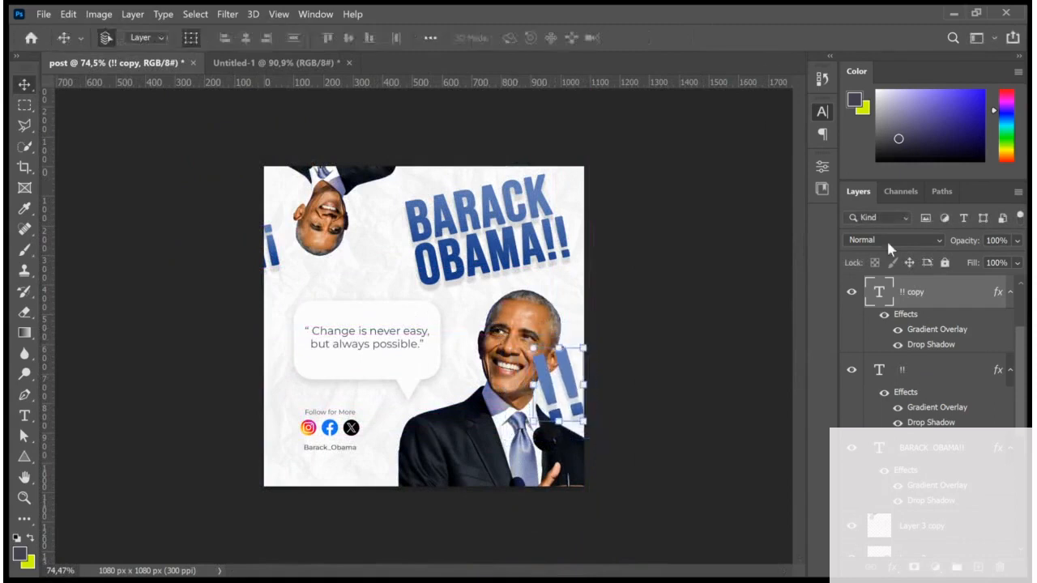
# Step: Place the "!!" copy's layer beneath the portrait layers, then scale it to 96.40% and rotate it to -9.71°
pyautogui.moveTo(908, 301); pyautogui.dragTo(964, 533)
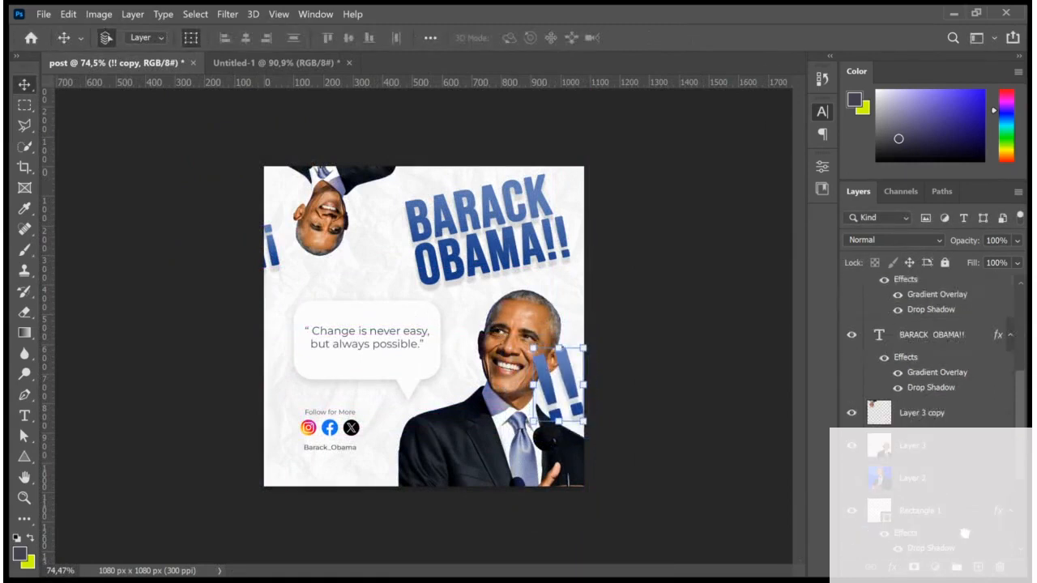
pyautogui.moveTo(959, 476)
pyautogui.mouseDown()
pyautogui.moveTo(958, 492)
pyautogui.moveTo(958, 472)
pyautogui.mouseUp()
pyautogui.moveTo(566, 389); pyautogui.dragTo(545, 375)
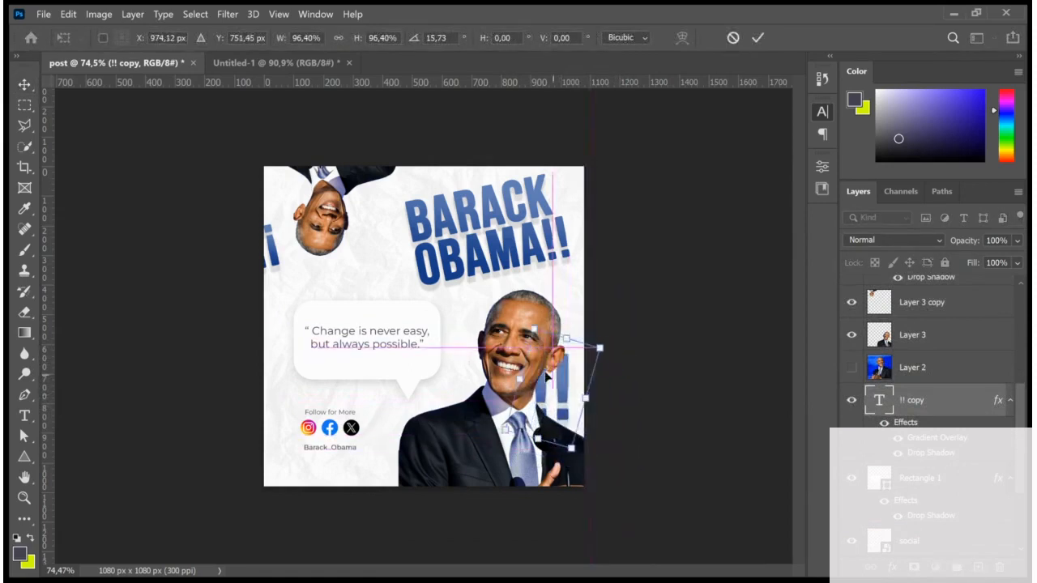
pyautogui.moveTo(615, 345); pyautogui.dragTo(606, 295)
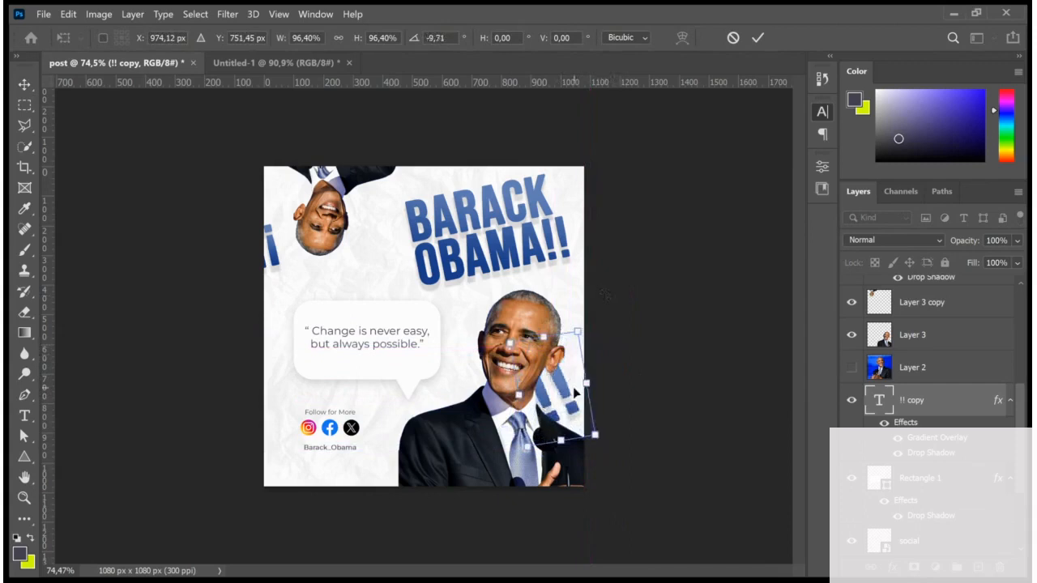
# Step: Settle the "!!" behind the large portrait's shoulder and duplicate it onto the upper left part of the speech bubble
pyautogui.moveTo(569, 391); pyautogui.dragTo(358, 310)
pyautogui.press('Return')
pyautogui.scroll(-5, 937, 410)
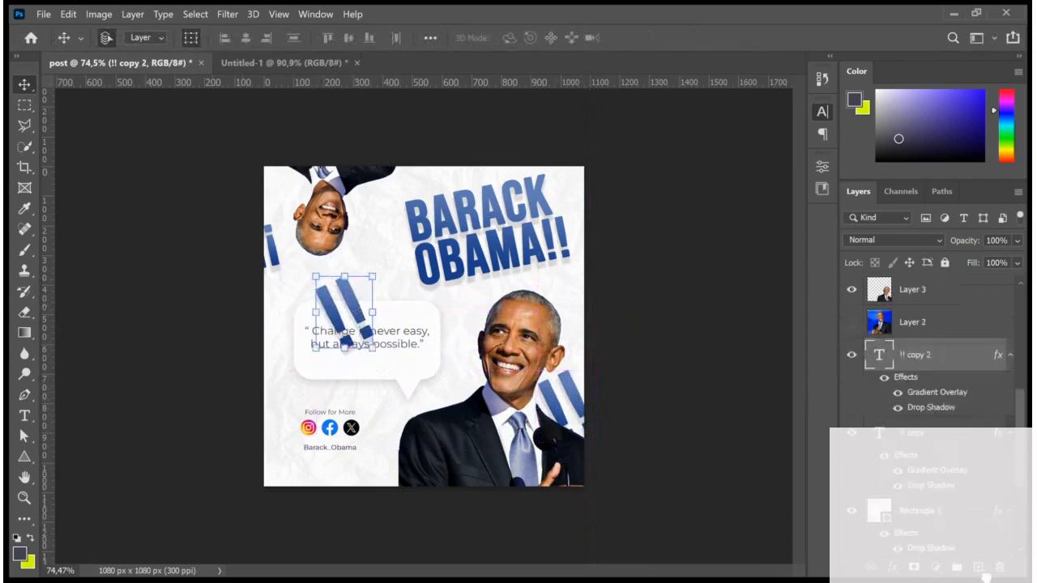
# Step: Move the new "!!" layer directly above Layer 4 and shift the text down behind the speech bubble's upper left edge
pyautogui.moveTo(987, 577); pyautogui.dragTo(928, 528)
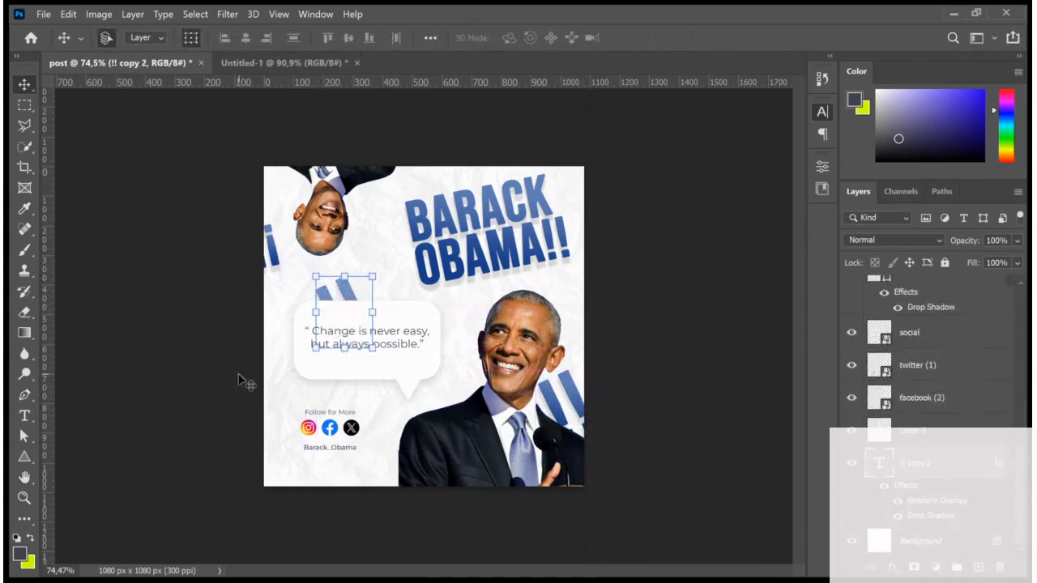
pyautogui.scroll(2, 303, 298)
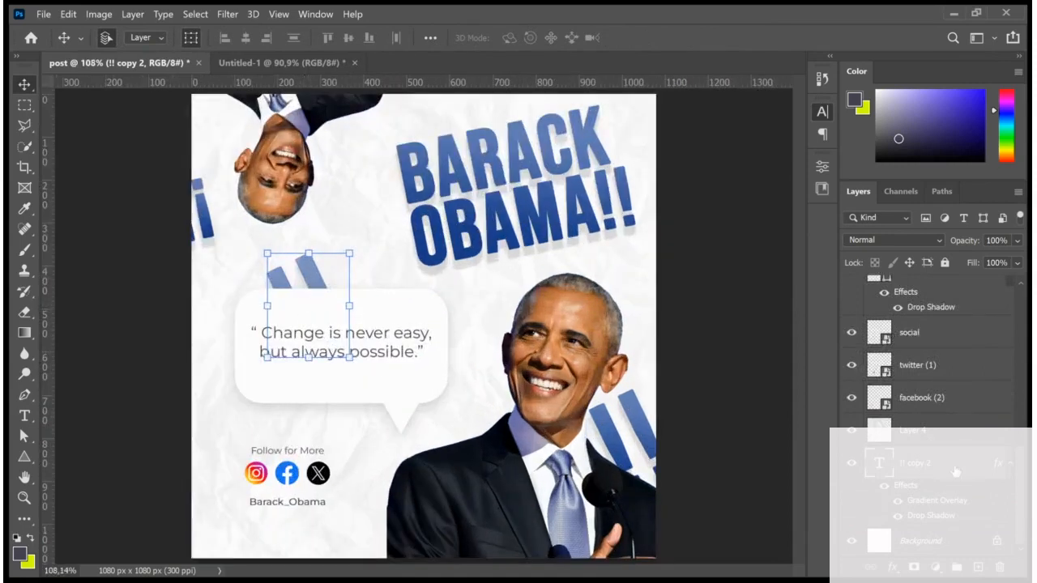
pyautogui.moveTo(955, 473); pyautogui.dragTo(952, 422)
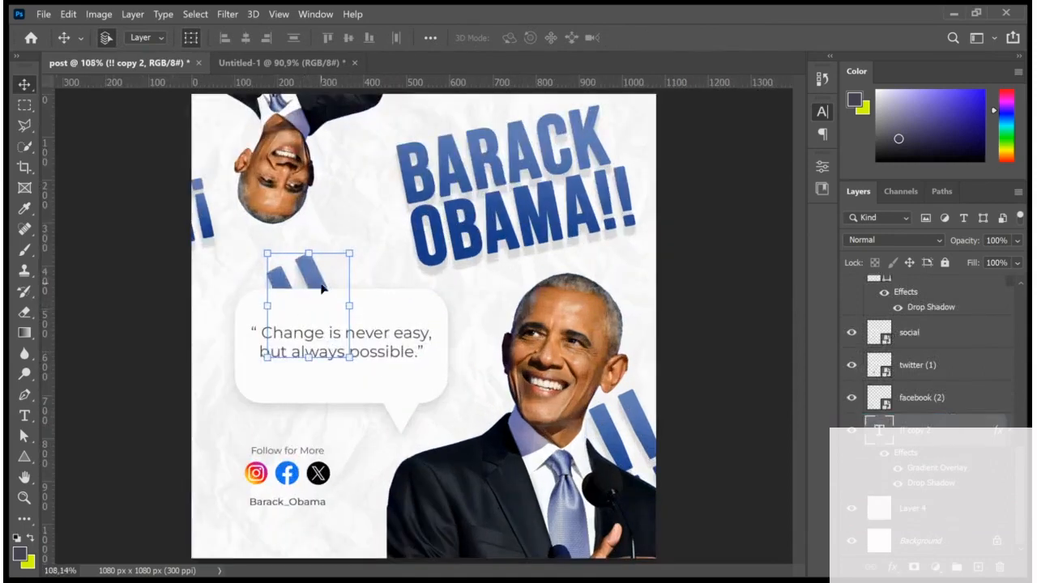
pyautogui.moveTo(322, 288); pyautogui.dragTo(310, 311)
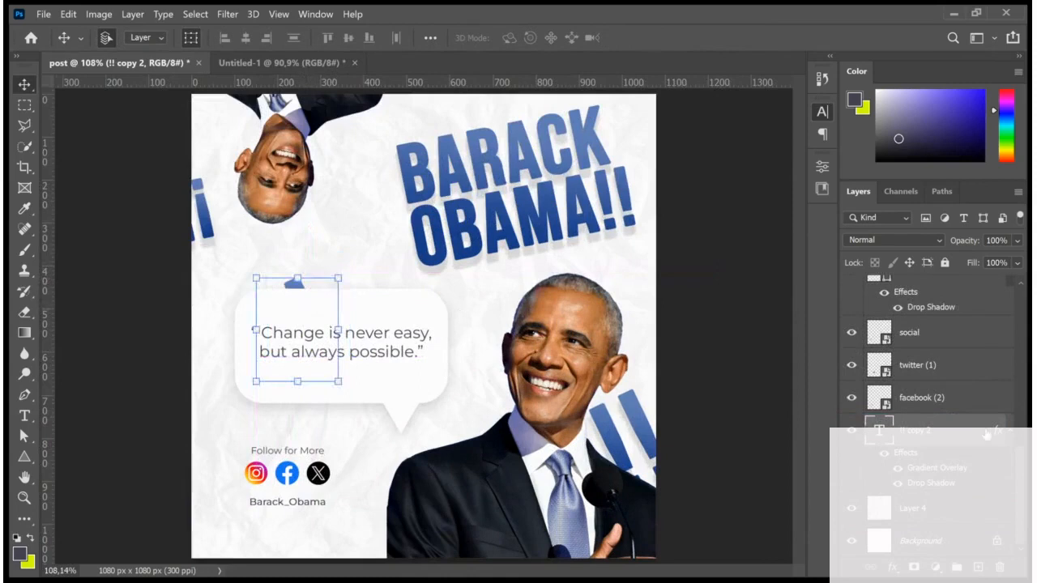
# Step: Move the "!! copy 2" layer directly below the "BARACK OBAMA!!" layer, scale it to 36.45% and rotate it nearly upright at the bubble's upper left corner
pyautogui.moveTo(986, 435); pyautogui.dragTo(986, 471)
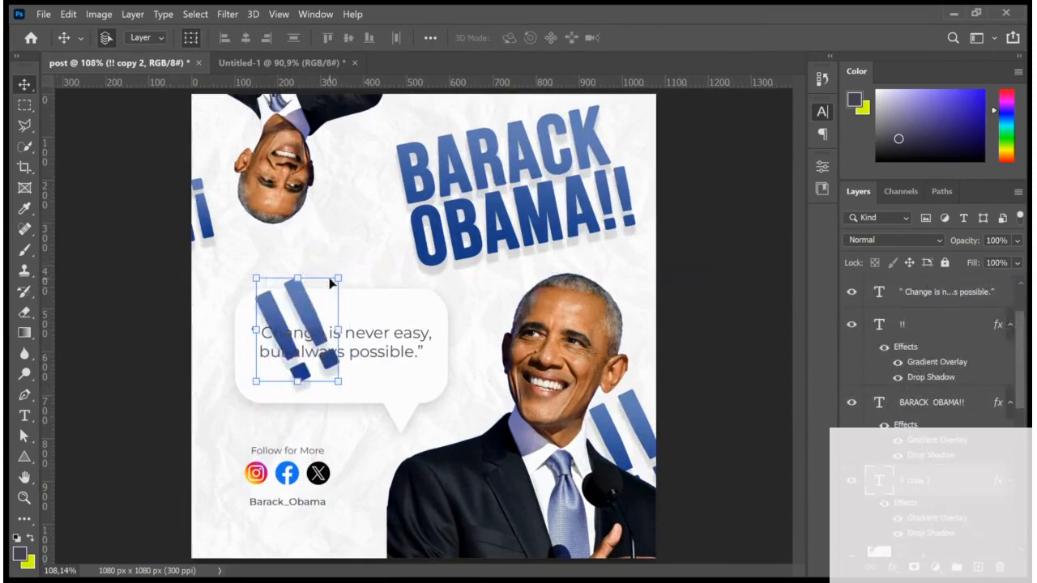
pyautogui.hotkey('ctrl', 't')
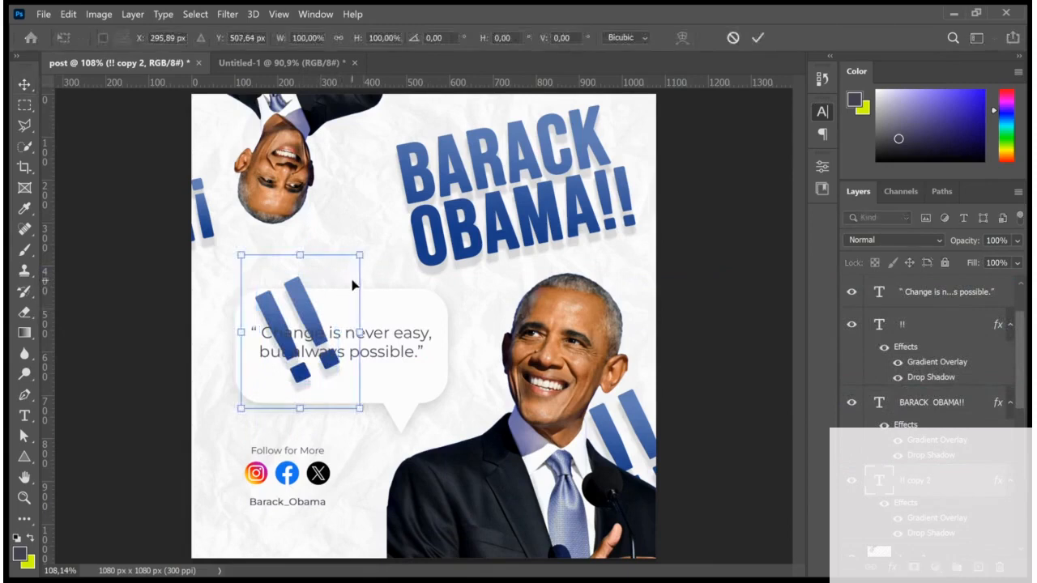
pyautogui.moveTo(359, 257); pyautogui.dragTo(259, 290)
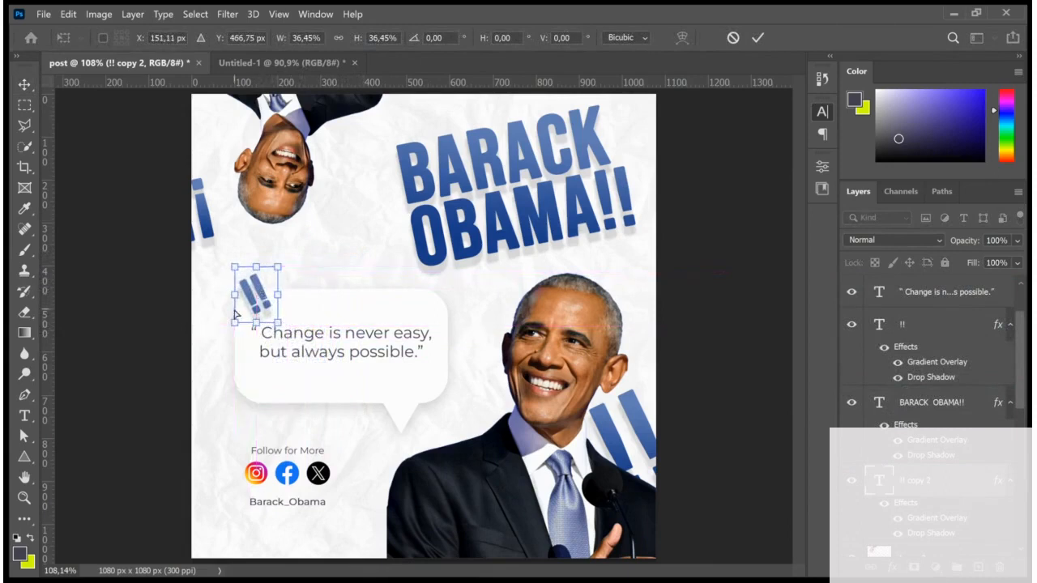
pyautogui.scroll(3, 261, 323)
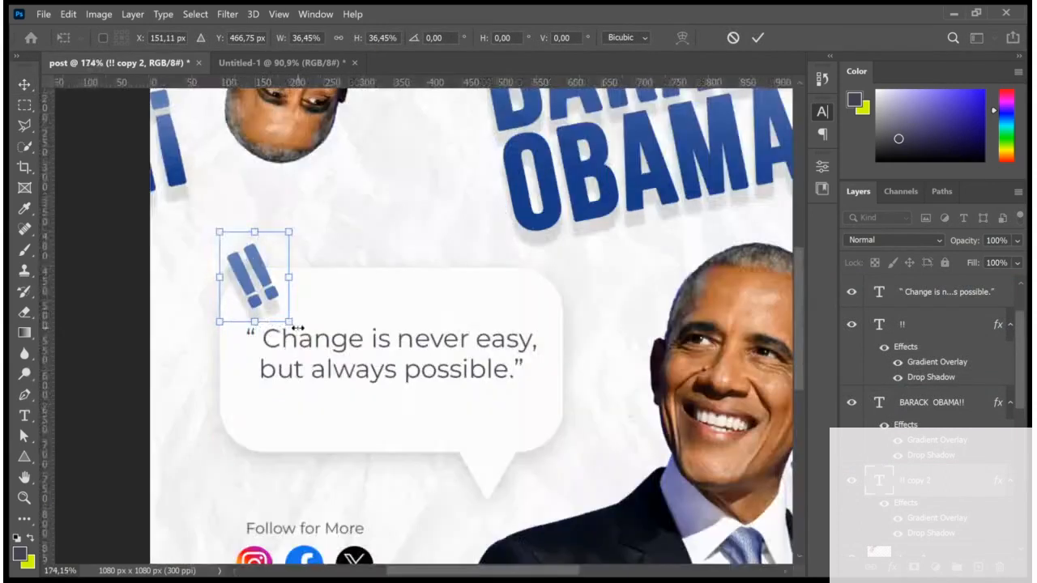
pyautogui.moveTo(296, 330); pyautogui.dragTo(280, 341)
pyautogui.press('Escape')
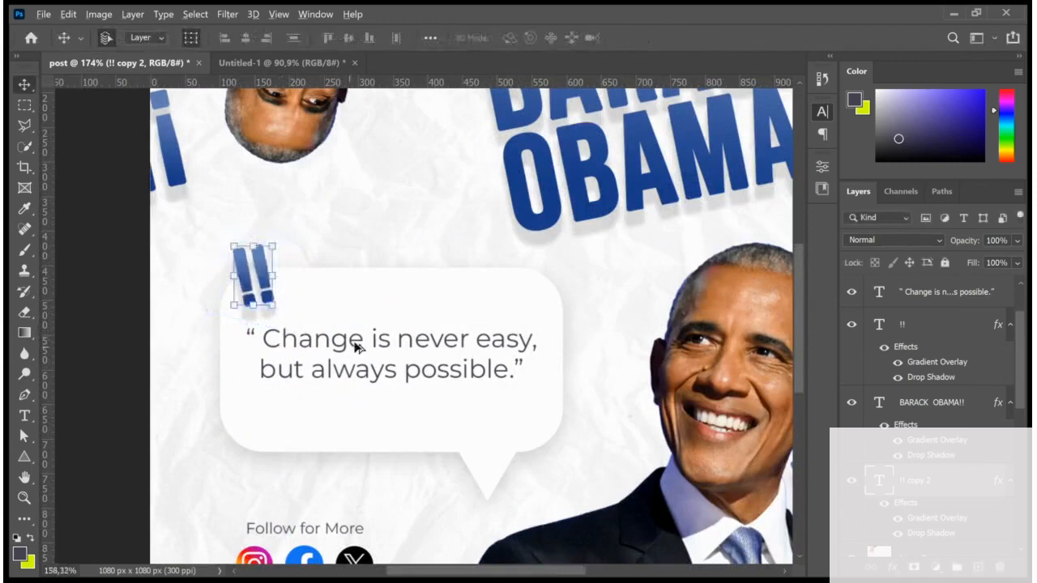
# Step: Reposition the "!!" text at the poster's upper left edge beside the upside-down portrait and deselect it
pyautogui.hotkey('ctrl', '0')
pyautogui.moveTo(185, 120); pyautogui.dragTo(203, 137)
pyautogui.scroll(-3, 206, 142)
pyautogui.click(651, 320)
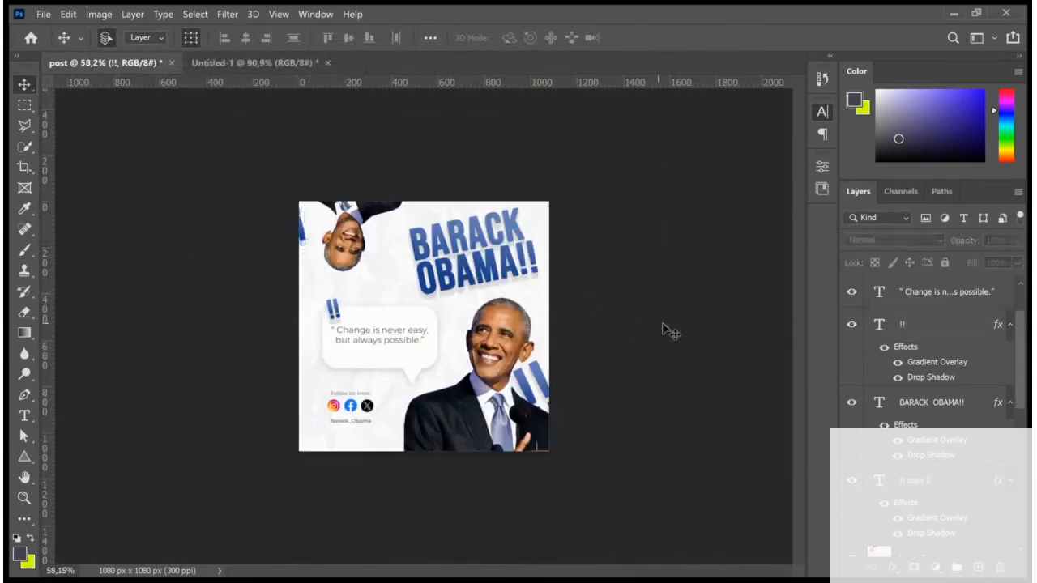
# Step: Review the whole poster composition, checking the speech bubble, the large portrait and the "!!" decorations
pyautogui.scroll(-2, 651, 395)
pyautogui.scroll(5, 566, 439)
pyautogui.scroll(-1, 603, 444)
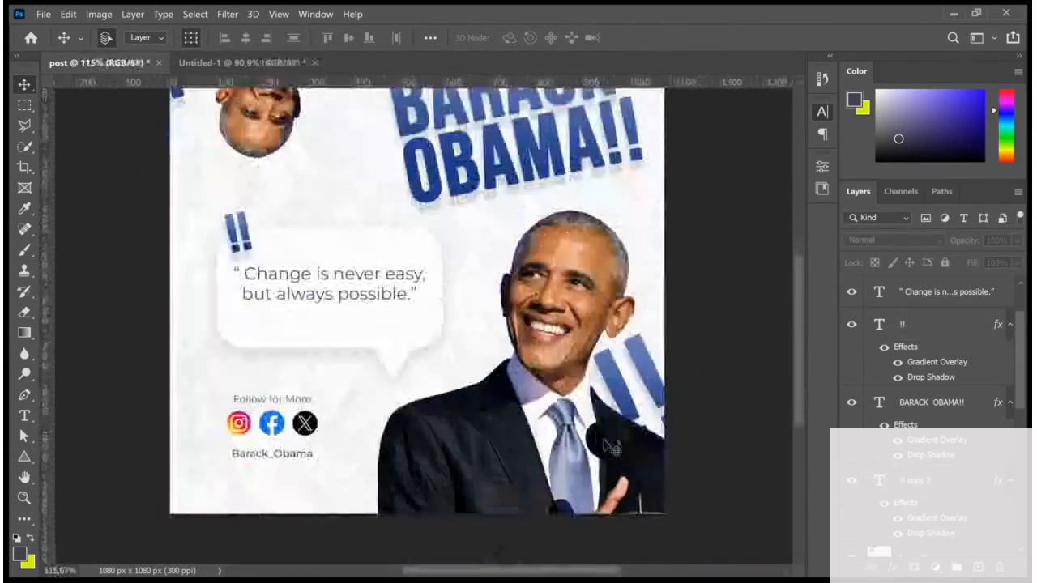
pyautogui.click(604, 444)
pyautogui.scroll(-2, 603, 444)
pyautogui.click(717, 381)
pyautogui.scroll(-2, 637, 370)
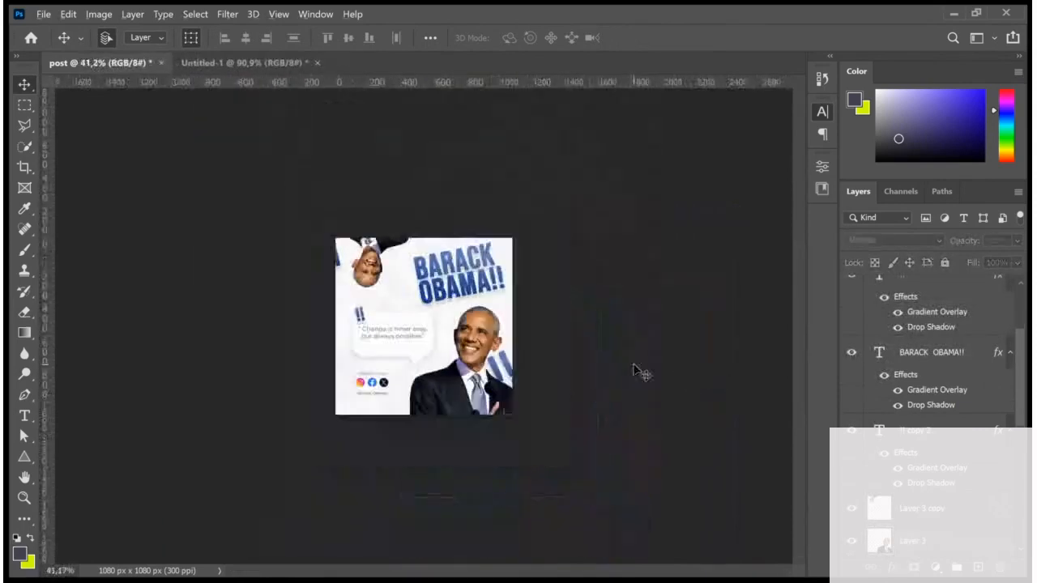
pyautogui.scroll(5, 208, 270)
pyautogui.scroll(-2, 373, 309)
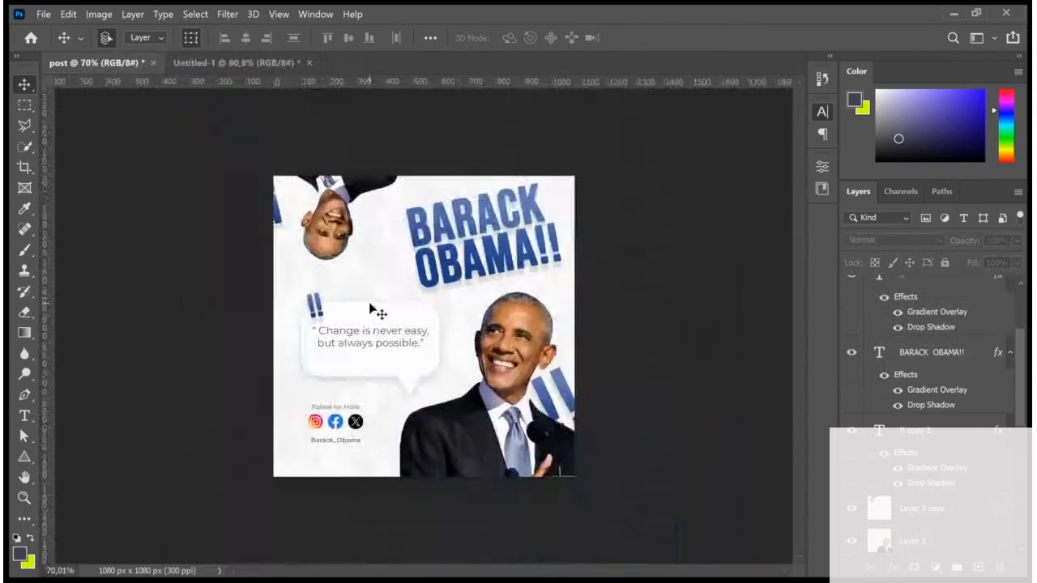
pyautogui.scroll(-2, 373, 309)
pyautogui.scroll(2, 340, 239)
pyautogui.scroll(-2, 340, 245)
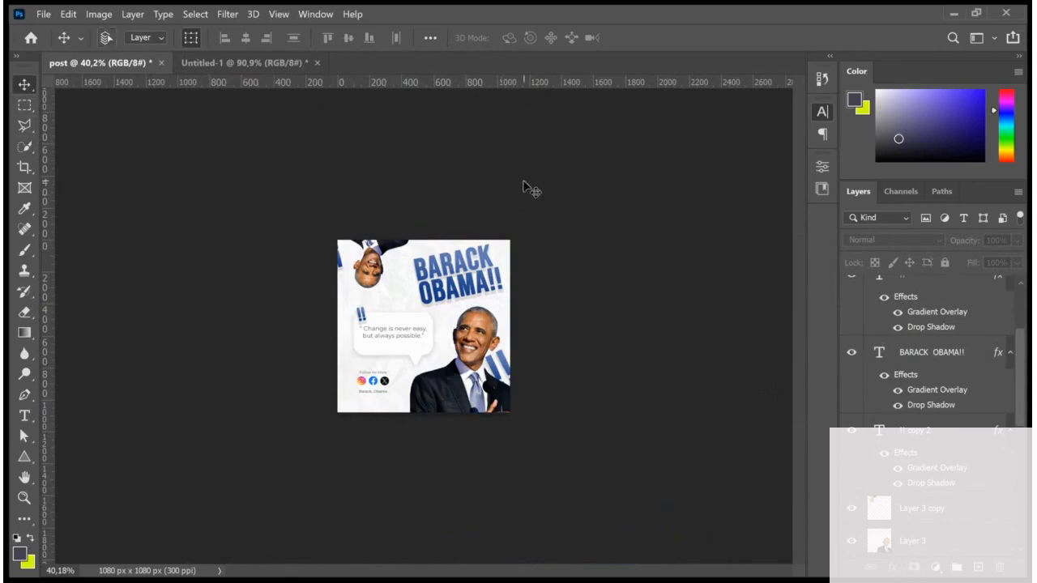
# Step: Create a new blank document named "tools" at 1080 x 1080 px and 300 ppi, and keep it active
pyautogui.hotkey('ctrl', 'n')
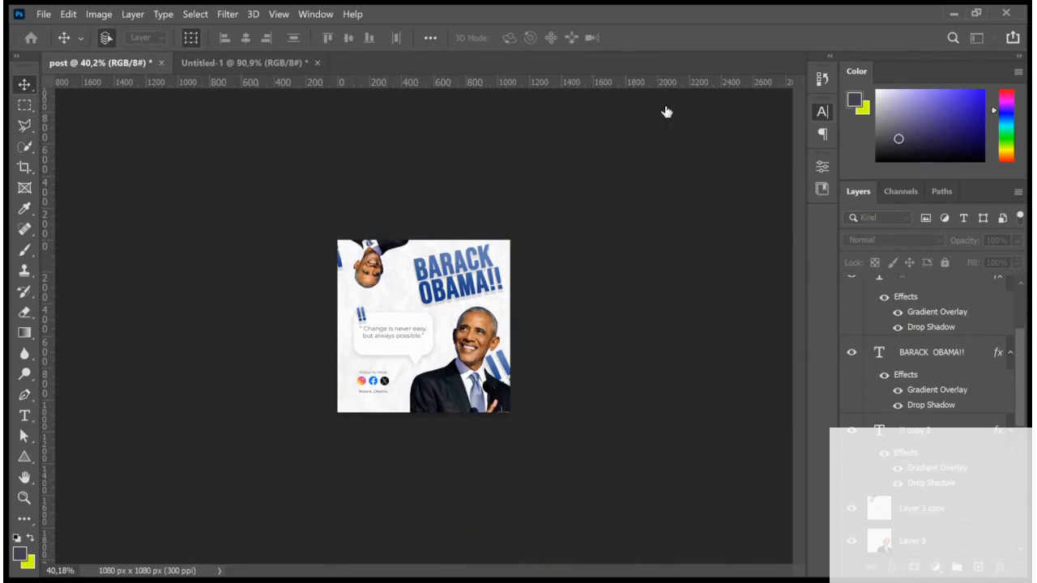
pyautogui.press('Return')
pyautogui.scroll(-4, 417, 295)
pyautogui.scroll(3, 422, 293)
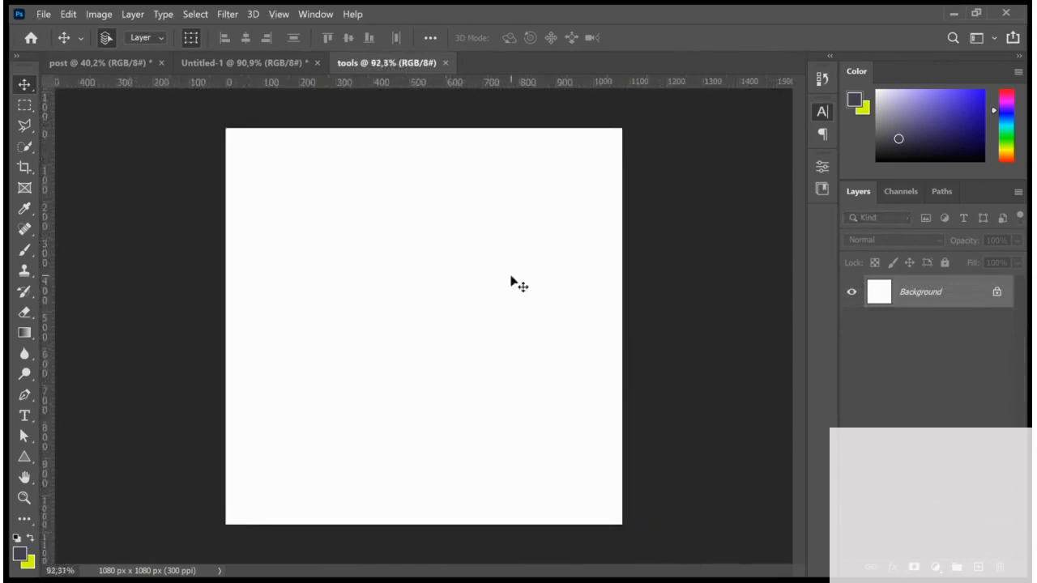
pyautogui.click(81, 62)
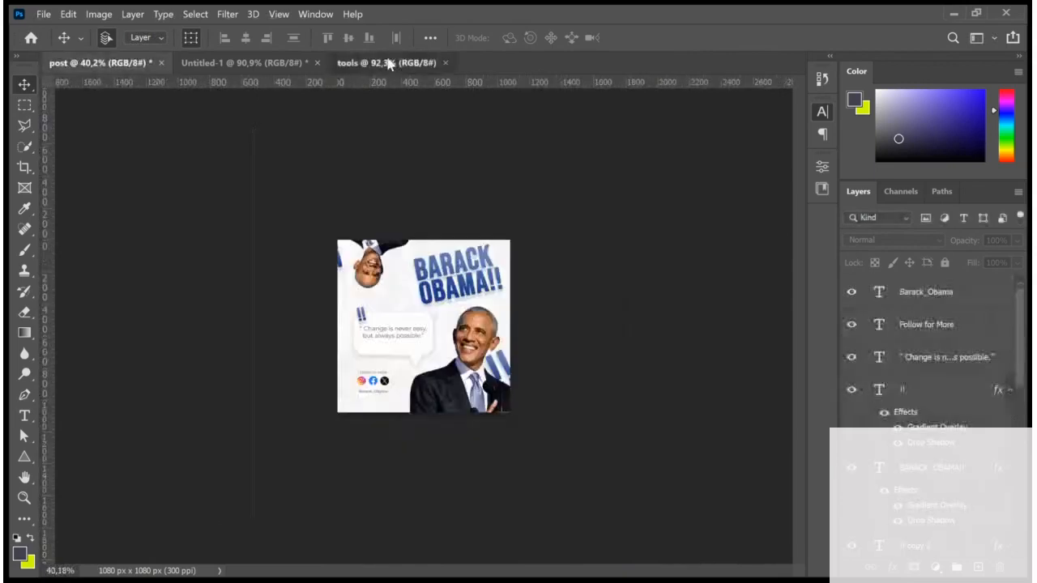
pyautogui.click(387, 63)
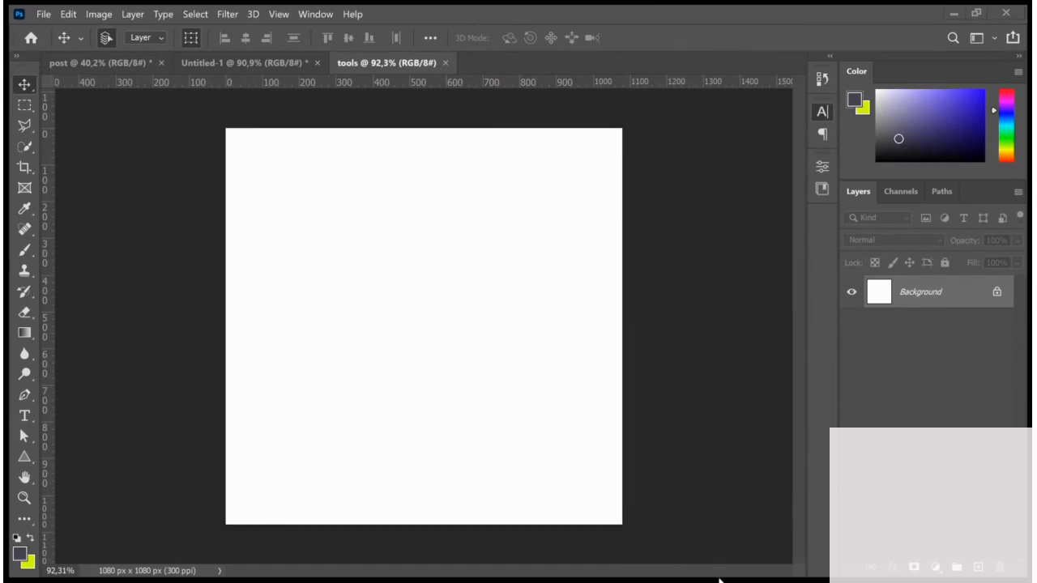
# Step: Paste the Barack Obama photo into the "tools" document, scale it to 51.22% and place it across the upper middle of the canvas
pyautogui.scroll(-2, 400, 346)
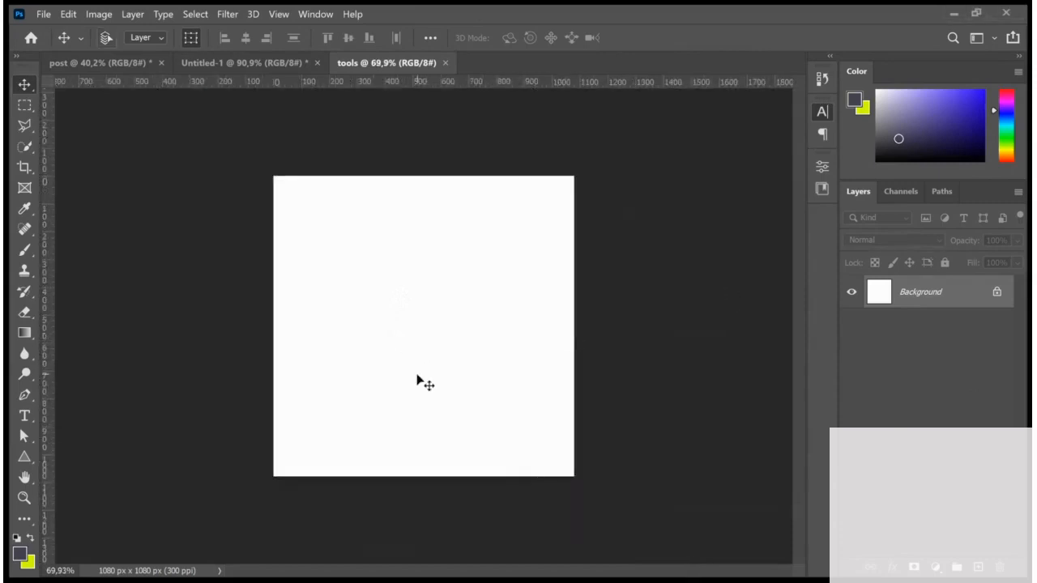
pyautogui.hotkey('ctrl', 'v')
pyautogui.scroll(-3, 417, 374)
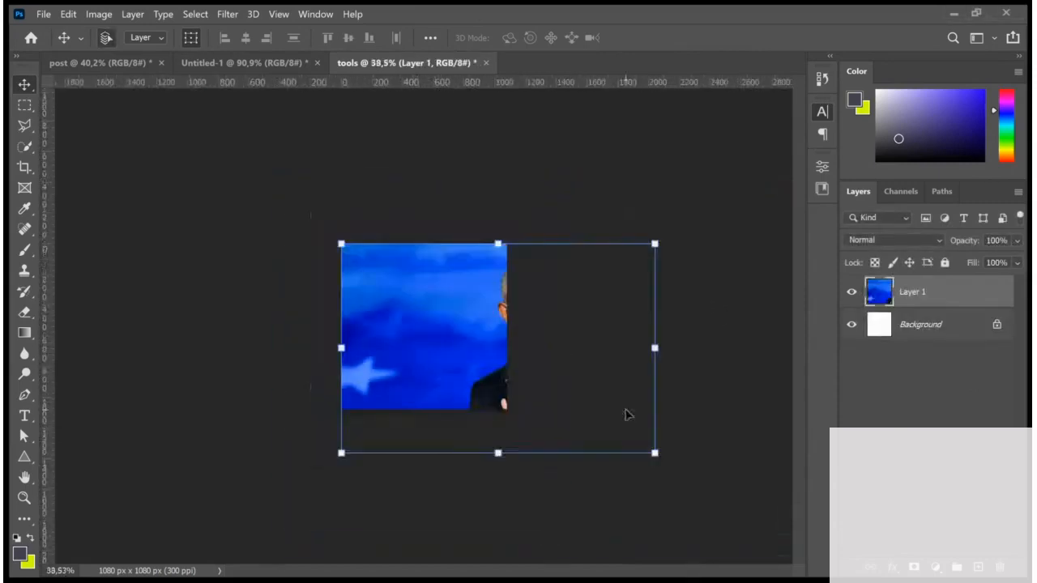
pyautogui.moveTo(655, 453); pyautogui.dragTo(543, 377)
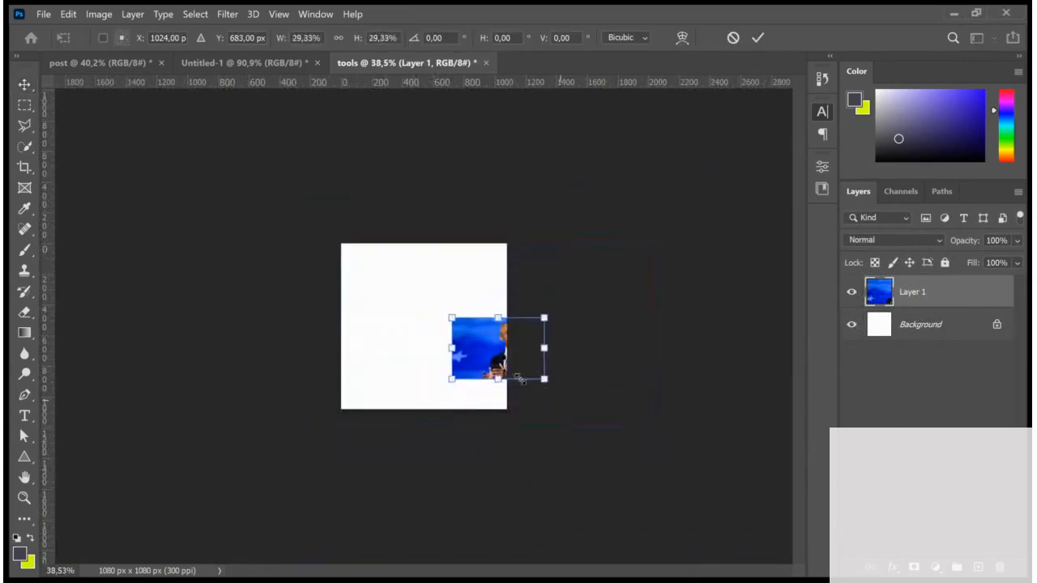
pyautogui.moveTo(495, 355); pyautogui.dragTo(421, 319)
pyautogui.scroll(4, 567, 380)
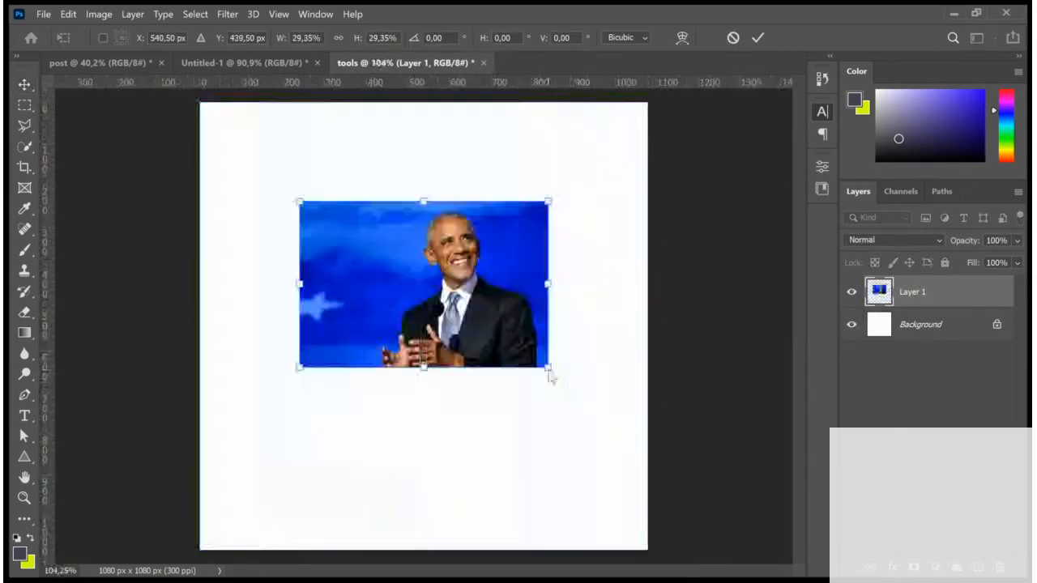
pyautogui.moveTo(549, 372); pyautogui.dragTo(641, 427)
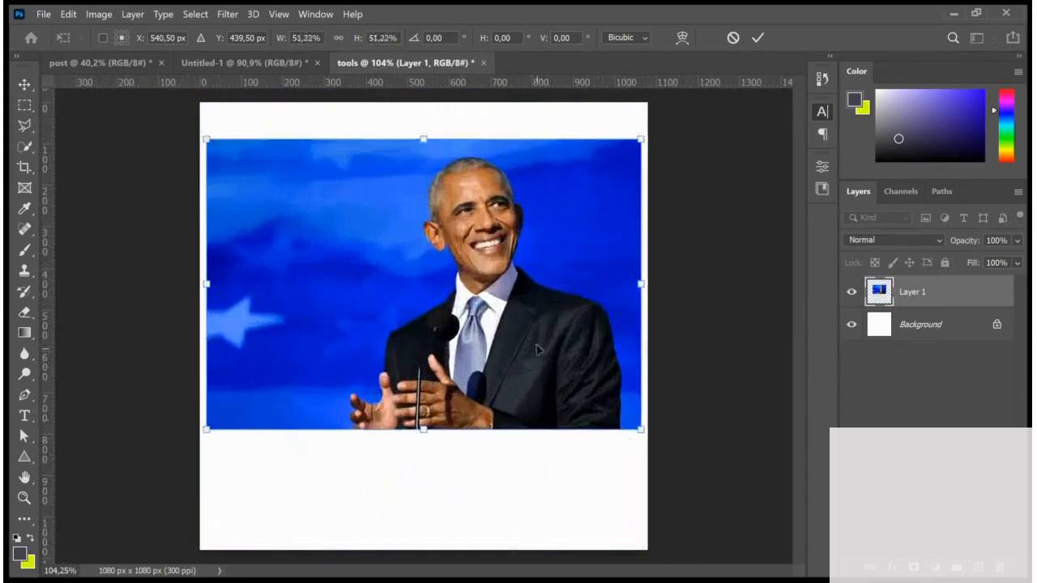
pyautogui.moveTo(531, 333); pyautogui.dragTo(527, 348)
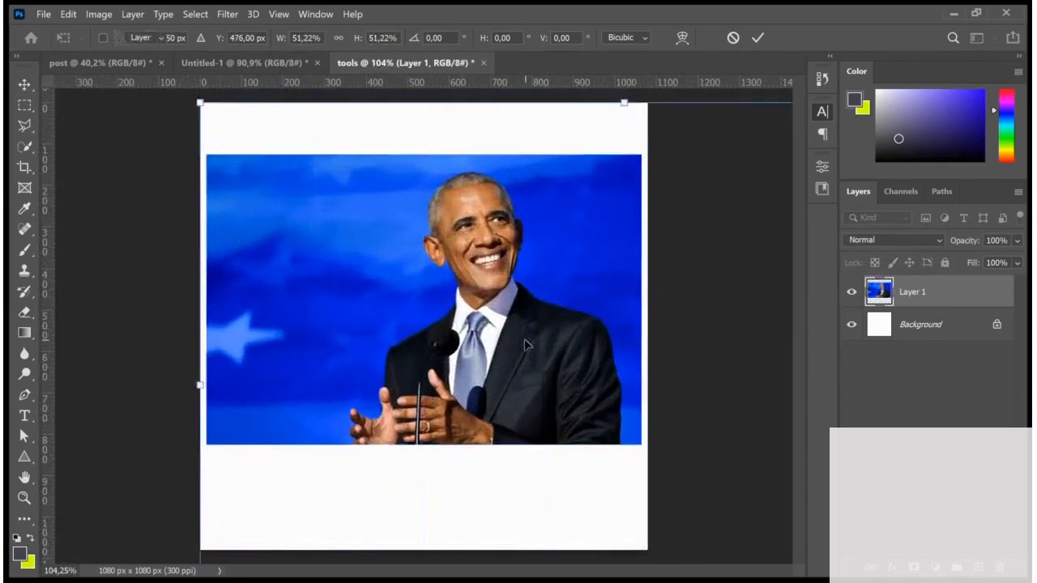
pyautogui.press('Return')
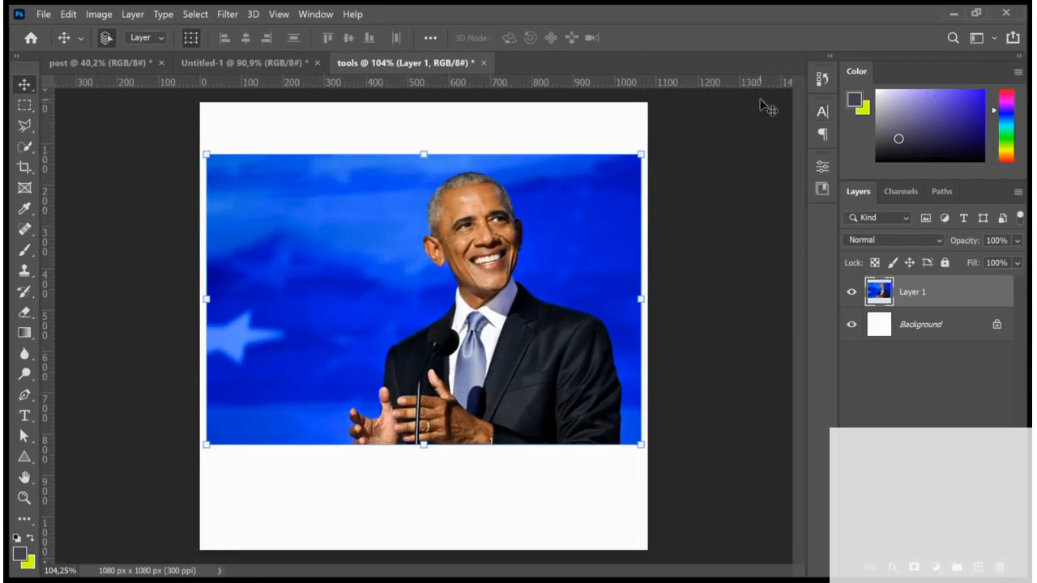
# Step: Try out the Rectangular Marquee tool by drawing selections around the man's head and clear the selection
pyautogui.click(23, 108)
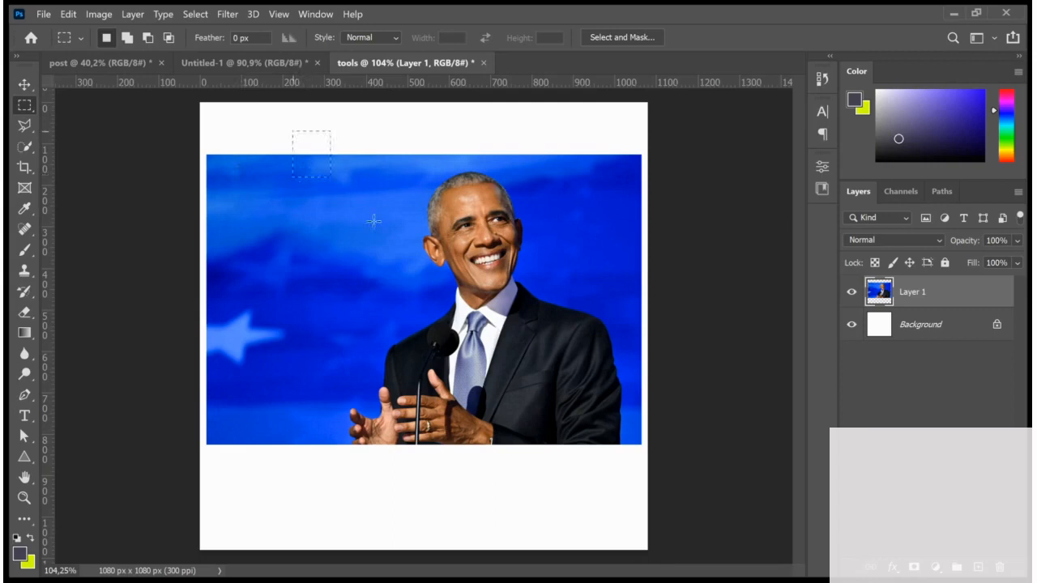
pyautogui.moveTo(374, 221); pyautogui.dragTo(509, 340)
pyautogui.moveTo(496, 282); pyautogui.dragTo(462, 243)
pyautogui.moveTo(480, 303); pyautogui.dragTo(466, 278)
pyautogui.moveTo(529, 354); pyautogui.dragTo(502, 252)
pyautogui.moveTo(406, 200); pyautogui.dragTo(458, 227)
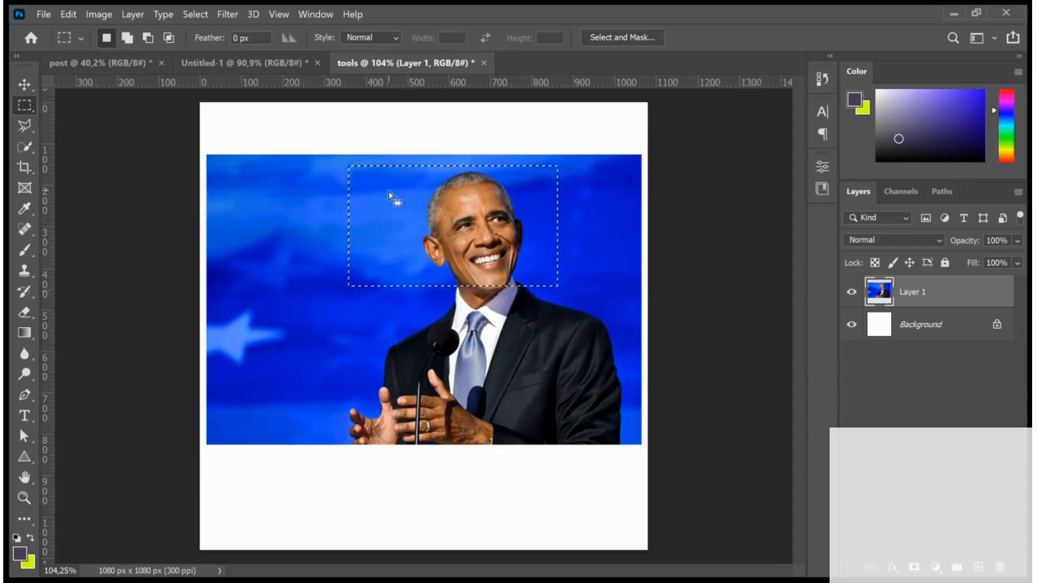
pyautogui.click(507, 298)
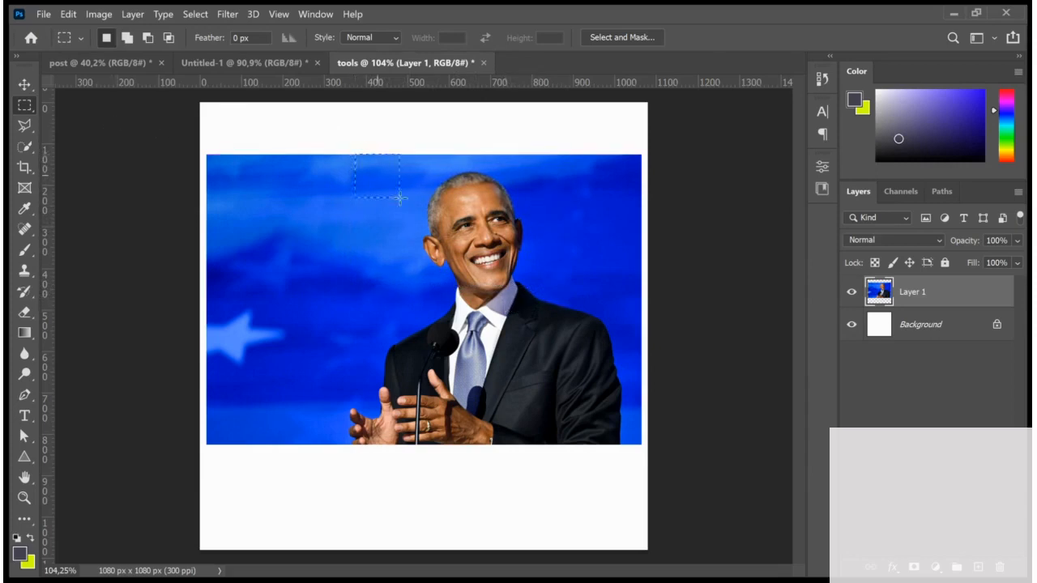
# Step: Select a rectangle around the man's head and shoulders, copy it to a new layer, and check the cutout with Layer 1 temporarily hidden
pyautogui.moveTo(439, 239); pyautogui.dragTo(600, 353)
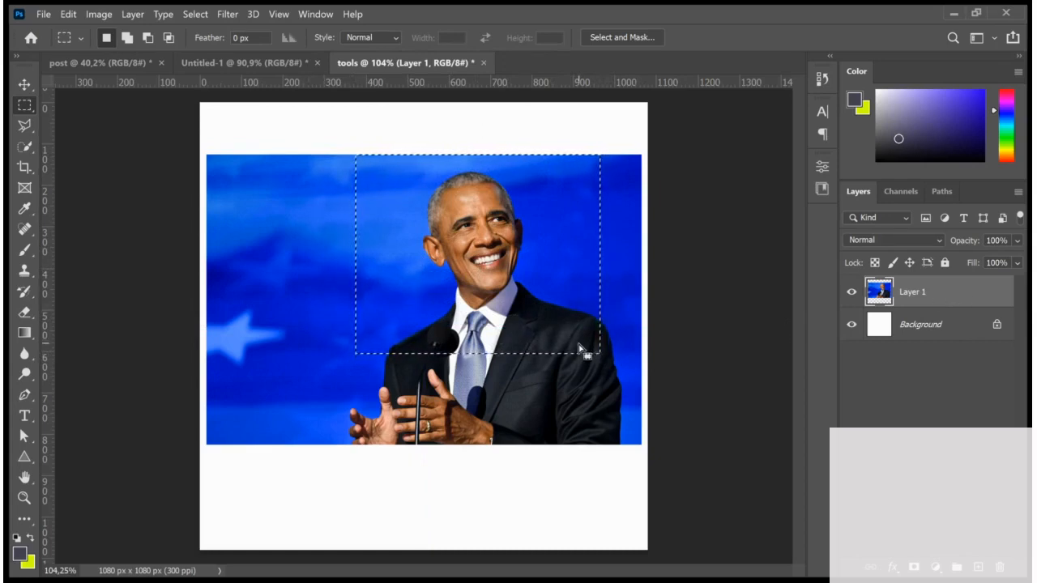
pyautogui.hotkey('ctrl', 'j')
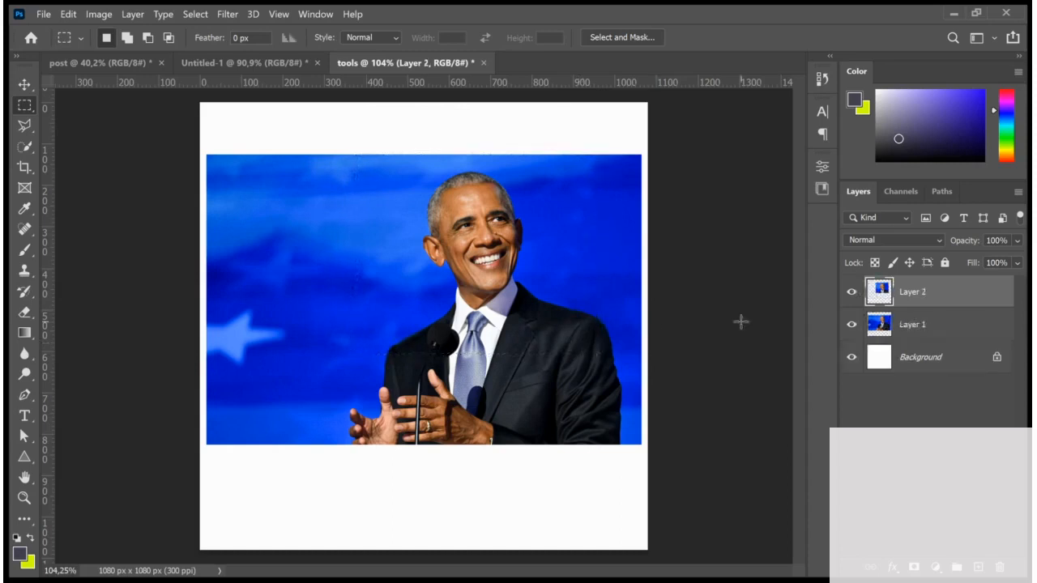
pyautogui.click(853, 325)
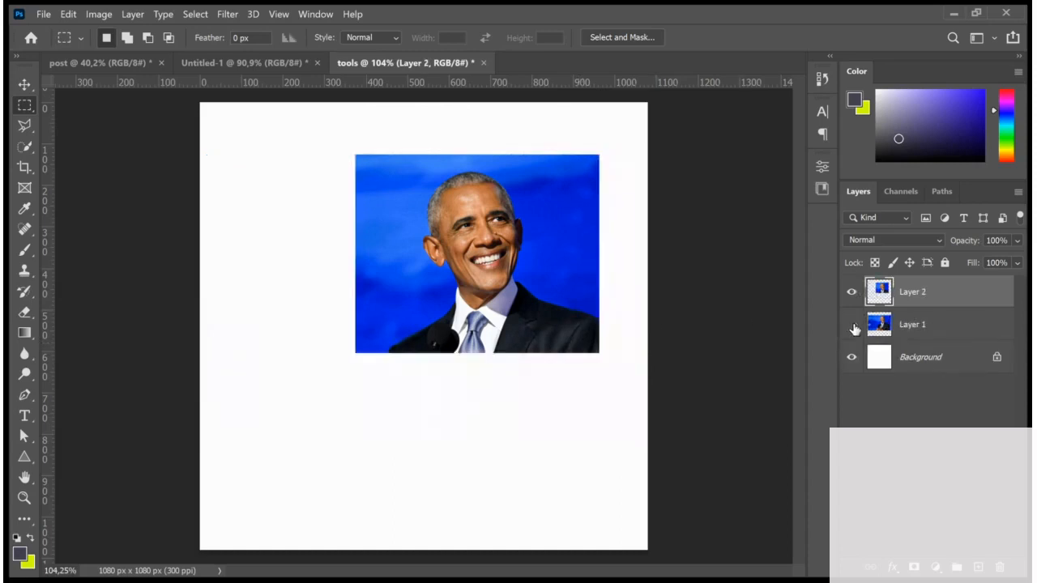
pyautogui.click(852, 325)
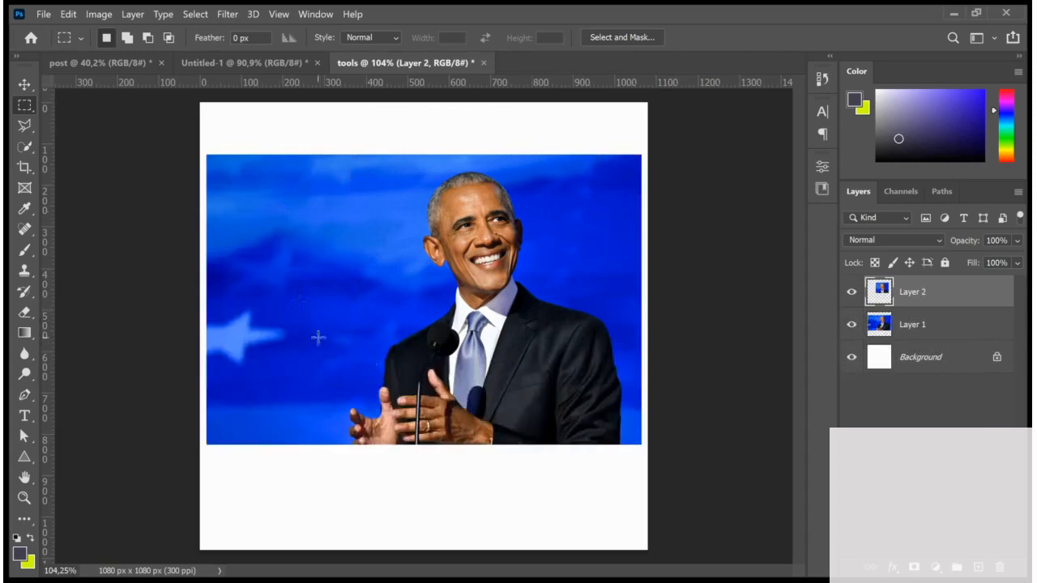
# Step: Try deleting a rectangular area over the hands and lower torso from Layer 1, and undo the deletion
pyautogui.moveTo(579, 463); pyautogui.dragTo(622, 476)
pyautogui.click(928, 327)
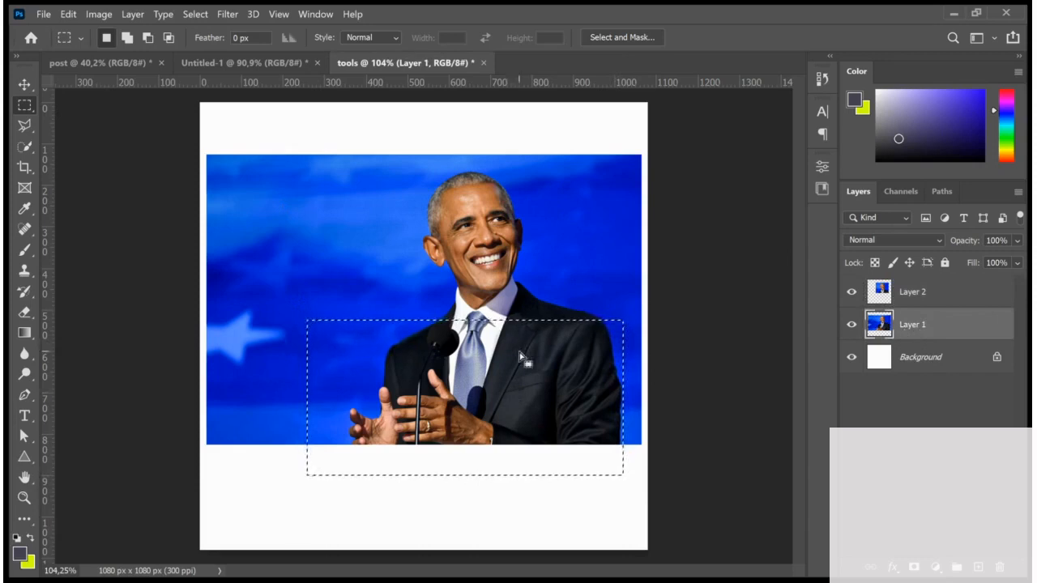
pyautogui.press('Delete')
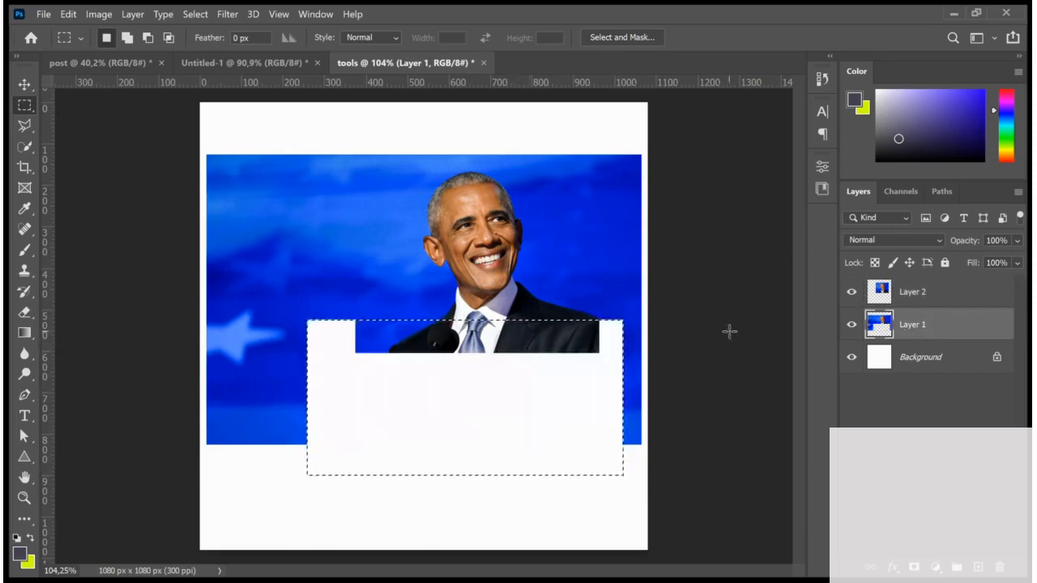
pyautogui.click(851, 291)
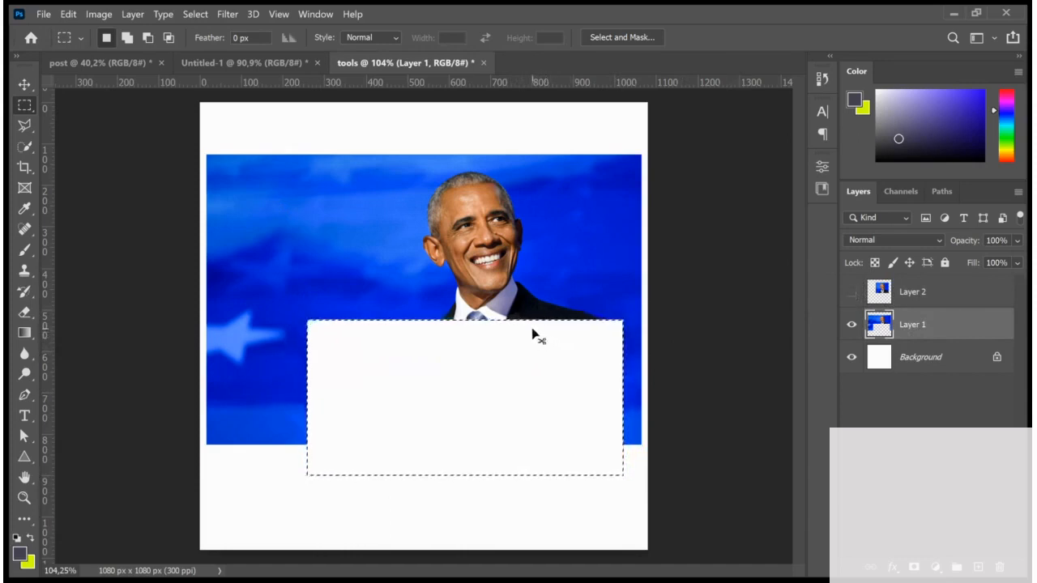
pyautogui.hotkey('ctrl', 'z')
pyautogui.hotkey('ctrl', 'z')
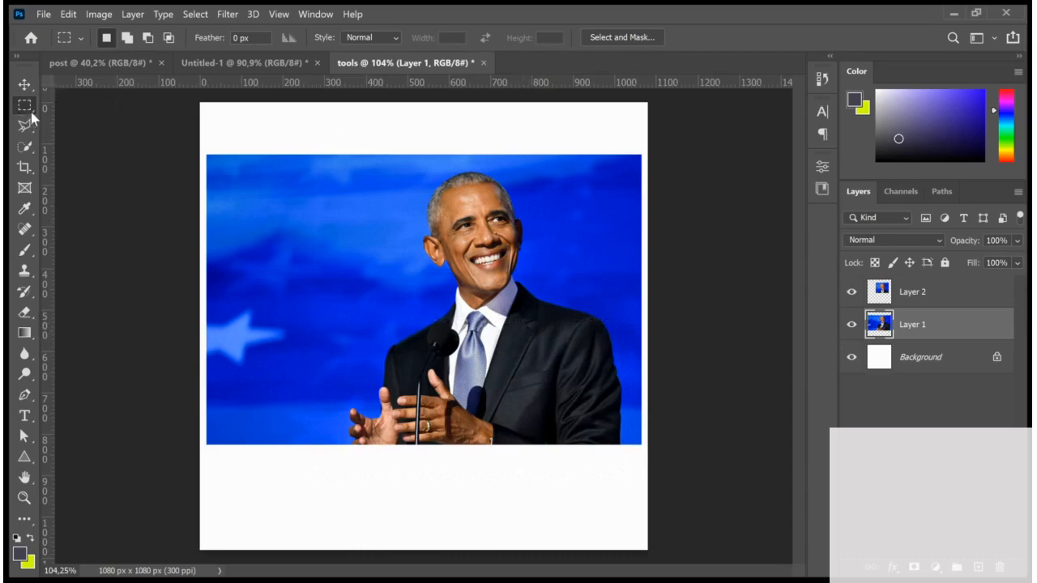
# Step: Copy a circular Elliptical Marquee selection around the man's head and chest from Layer 1 to a new layer, and hide Layers 1 and 2
pyautogui.hotkey('shift', 'm')
pyautogui.moveTo(394, 157); pyautogui.dragTo(648, 320)
pyautogui.moveTo(557, 180); pyautogui.dragTo(632, 399)
pyautogui.moveTo(538, 293); pyautogui.dragTo(503, 296)
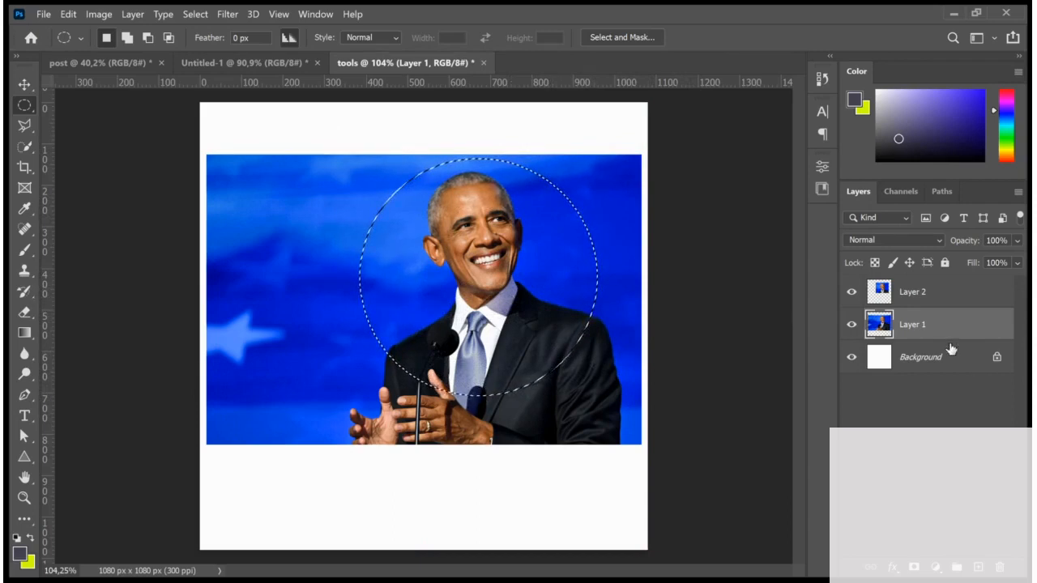
pyautogui.hotkey('ctrl', 'j')
pyautogui.click(851, 357)
pyautogui.click(852, 291)
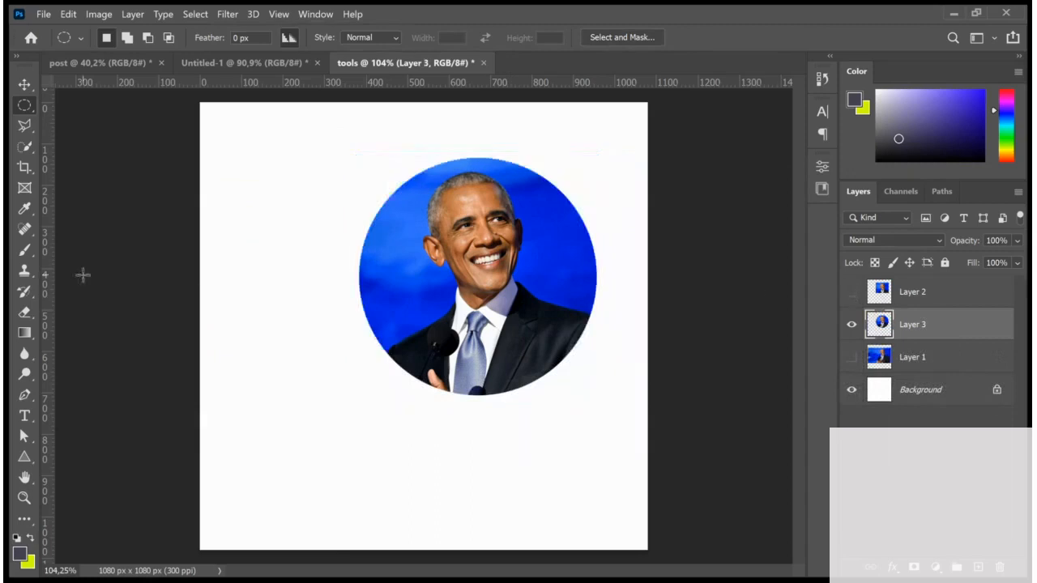
# Step: Move the circular portrait cutout toward the horizontal middle of the canvas's upper half
pyautogui.click(25, 84)
pyautogui.moveTo(513, 252); pyautogui.dragTo(466, 259)
pyautogui.scroll(-3, 470, 258)
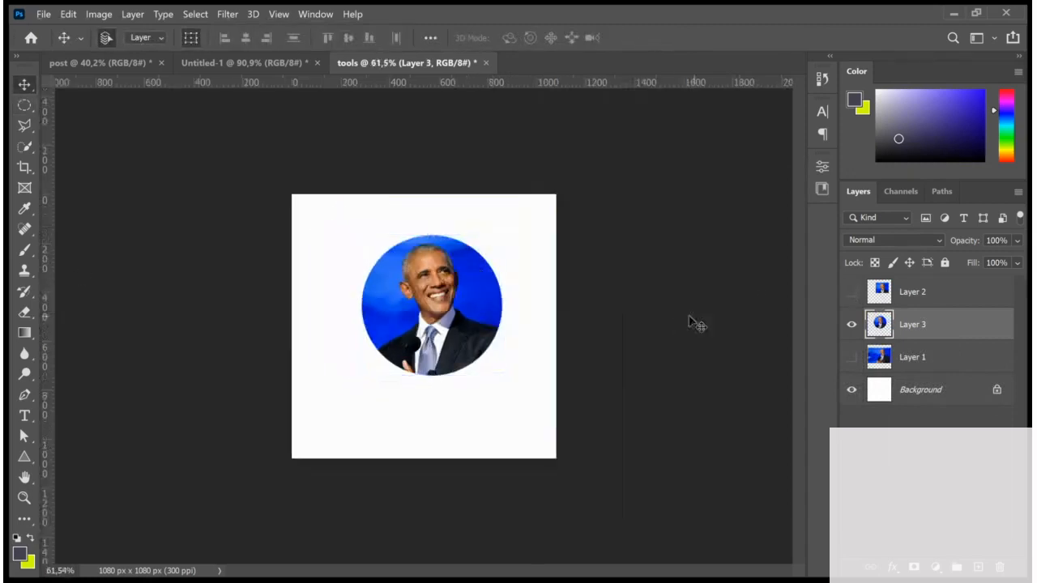
# Step: Reposition the circular portrait cutout slightly lower and closer to the canvas's center
pyautogui.click(690, 324)
pyautogui.scroll(2, 467, 292)
pyautogui.click(464, 292)
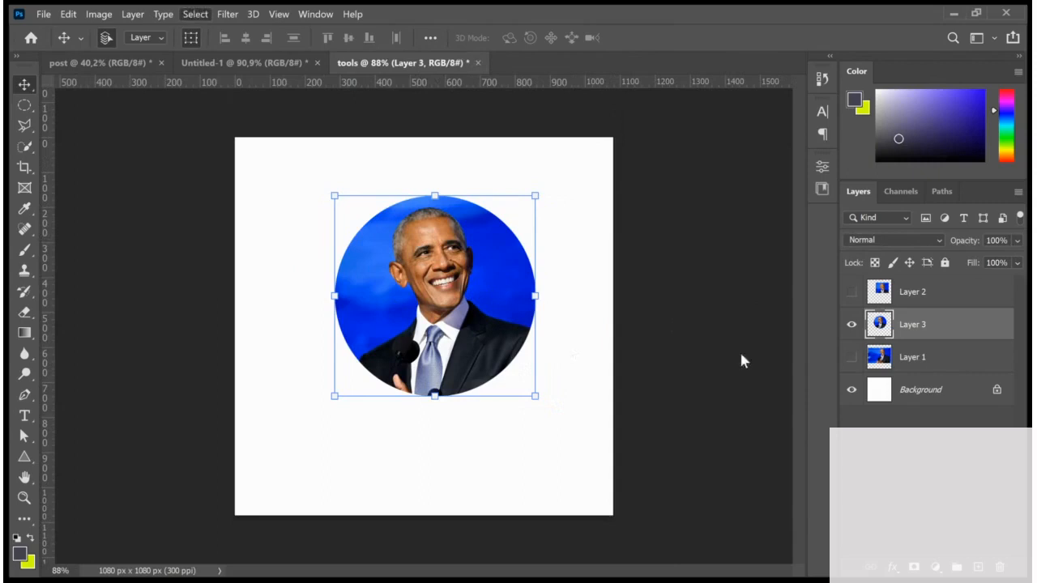
pyautogui.moveTo(486, 305); pyautogui.dragTo(475, 321)
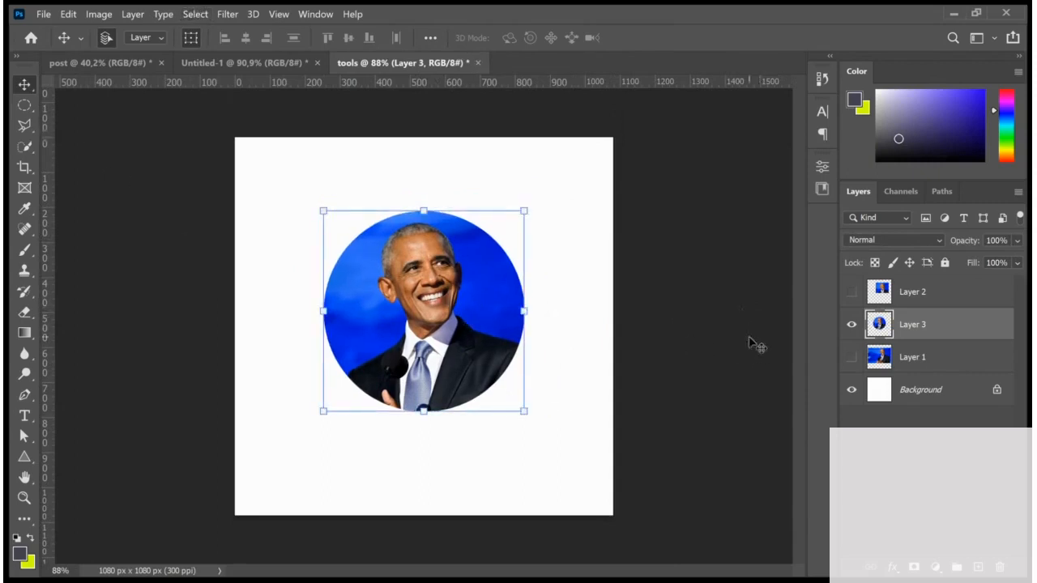
# Step: Undo the circular cutout's moves, and leave only Layer 1 and the Background visible with no layer selected
pyautogui.hotkey('ctrl', 'z')
pyautogui.hotkey('ctrl', 'z')
pyautogui.hotkey('ctrl', 'z')
pyautogui.hotkey('ctrl', 'z')
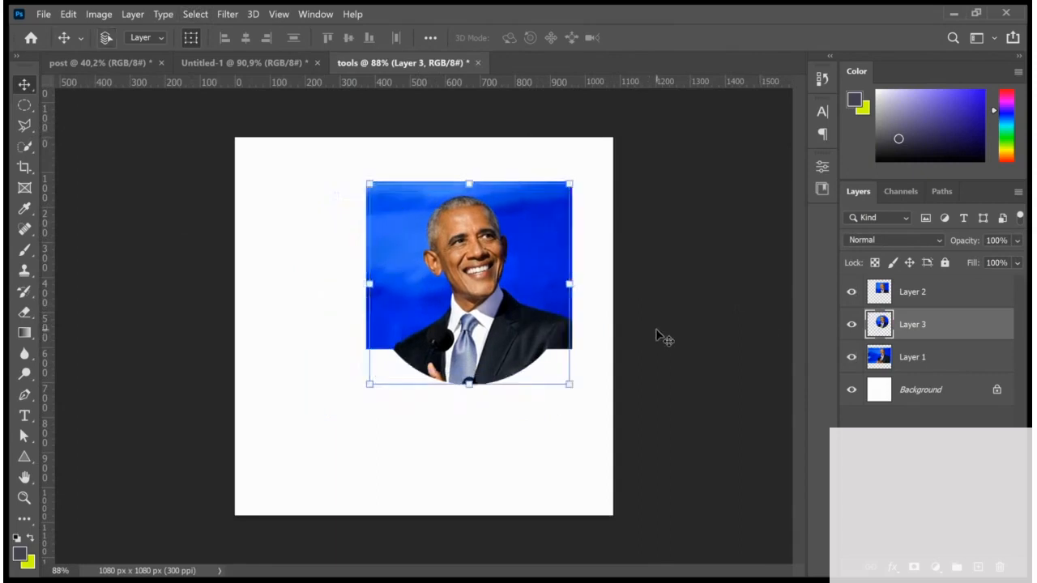
pyautogui.click(852, 324)
pyautogui.click(736, 302)
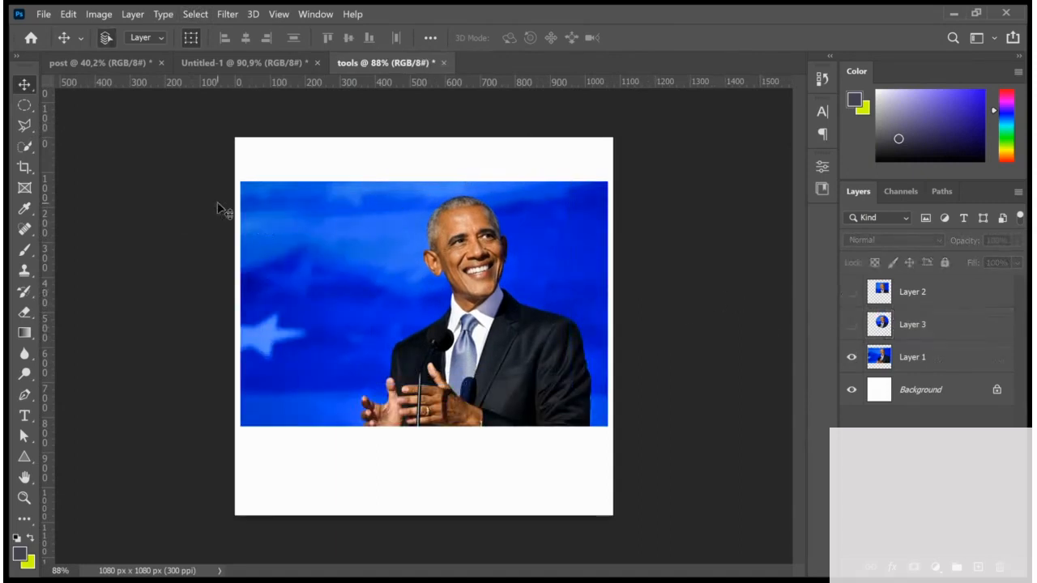
# Step: Draw a loose freehand Lasso selection around the man and copy it from Layer 1 to a new layer
pyautogui.click(25, 127)
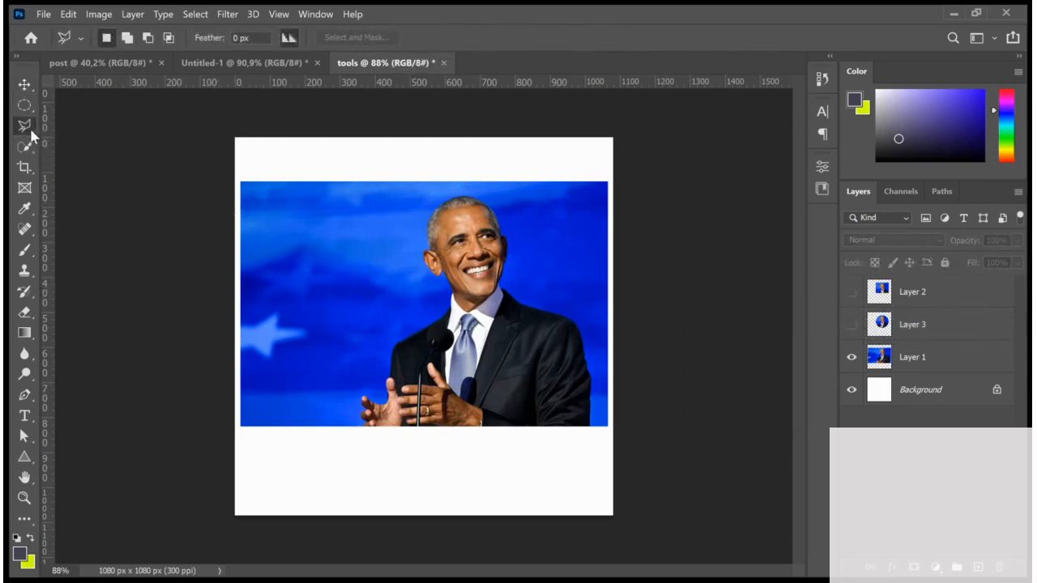
pyautogui.click(69, 125)
pyautogui.moveTo(345, 401)
pyautogui.mouseDown()
pyautogui.moveTo(358, 355)
pyautogui.moveTo(435, 309)
pyautogui.moveTo(425, 256)
pyautogui.mouseUp()
pyautogui.moveTo(437, 198)
pyautogui.mouseDown()
pyautogui.moveTo(499, 195)
pyautogui.moveTo(513, 219)
pyautogui.moveTo(524, 295)
pyautogui.moveTo(589, 328)
pyautogui.moveTo(601, 386)
pyautogui.moveTo(594, 425)
pyautogui.moveTo(577, 444)
pyautogui.moveTo(522, 448)
pyautogui.moveTo(356, 435)
pyautogui.moveTo(343, 409)
pyautogui.mouseUp()
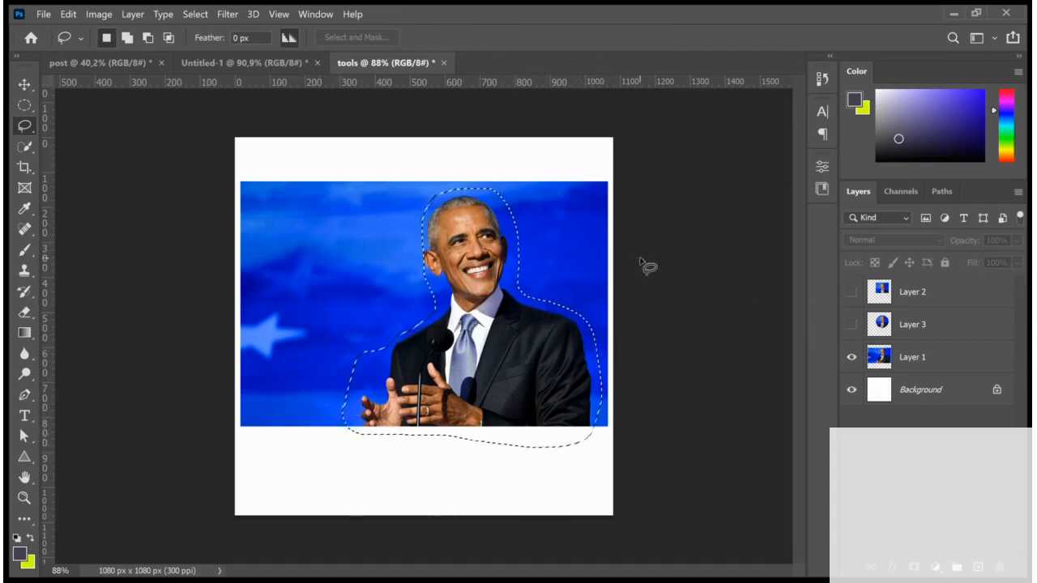
pyautogui.click(917, 357)
pyautogui.hotkey('ctrl', 'j')
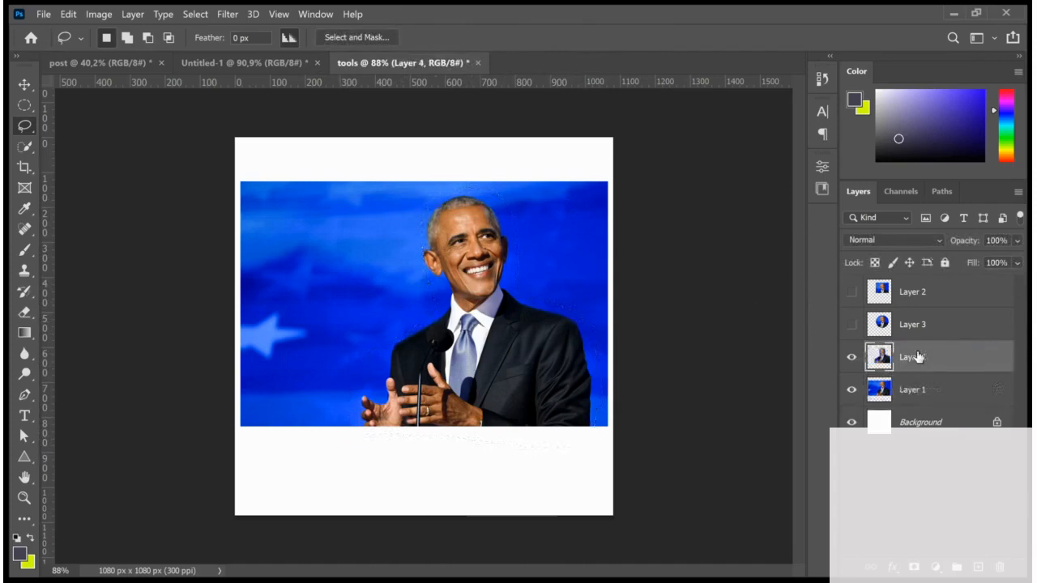
# Step: Check the freehand cutout with Layer 1 hidden, and undo the copy and clear the selection
pyautogui.click(852, 391)
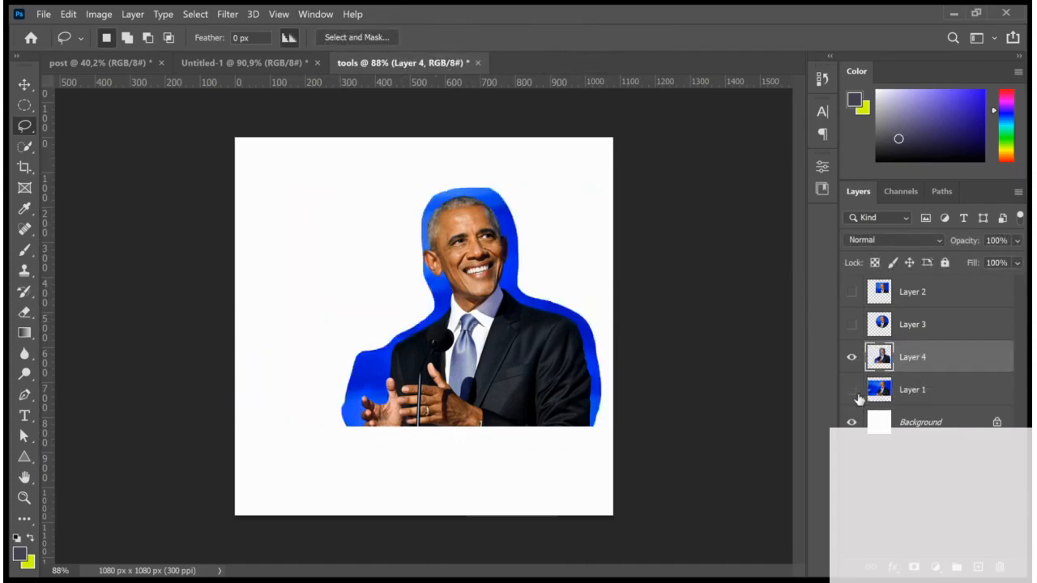
pyautogui.click(853, 392)
pyautogui.hotkey('ctrl', 'z')
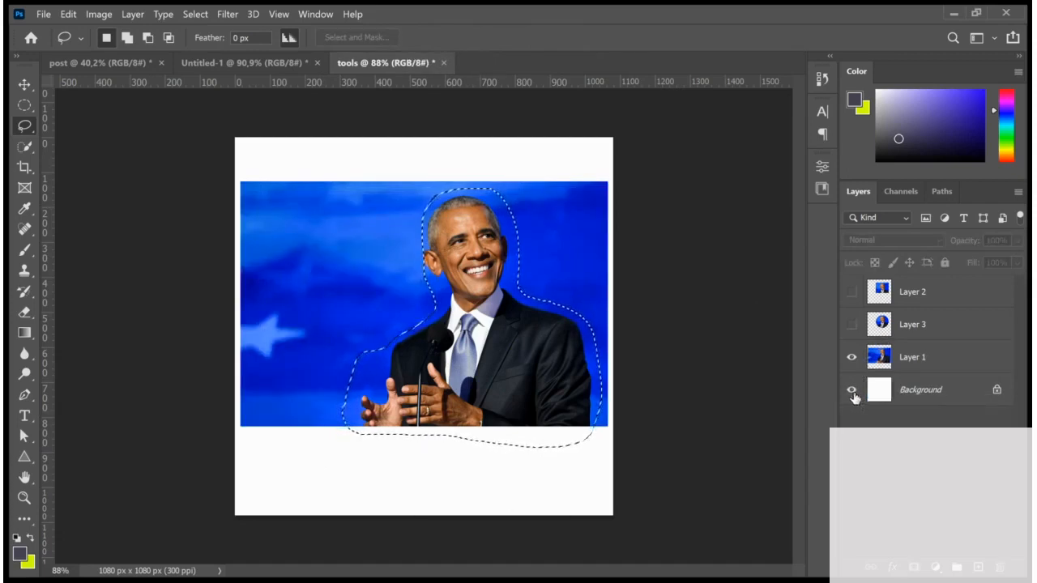
pyautogui.hotkey('ctrl', 'd')
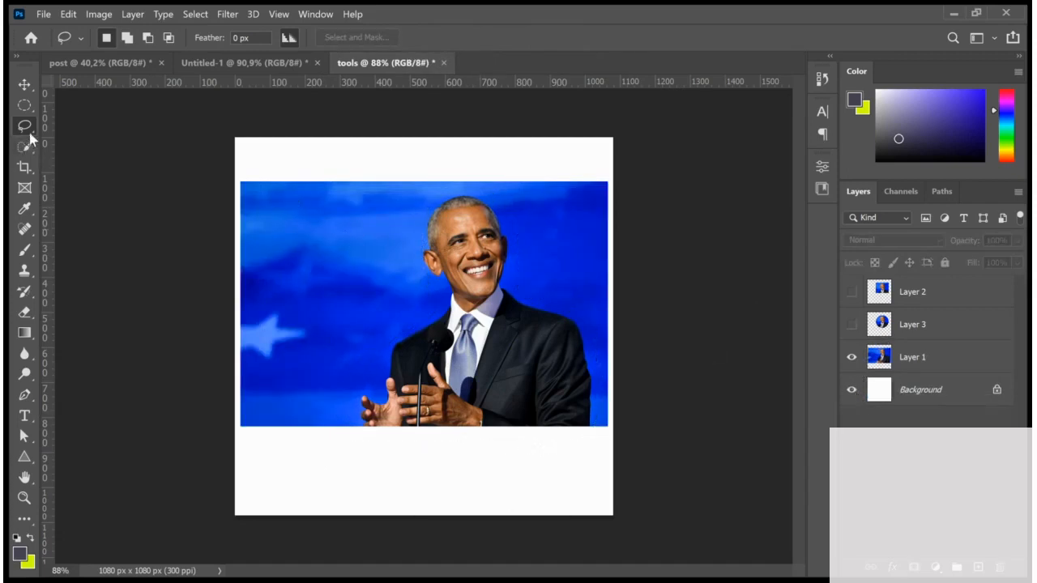
# Step: Outline the man with a closed Polygonal Lasso selection, from beside the hands around the head and far shoulder to the photo's lower edge
pyautogui.hotkey('shift', 'l')
pyautogui.click(350, 388)
pyautogui.click(388, 339)
pyautogui.click(441, 297)
pyautogui.click(419, 270)
pyautogui.click(426, 200)
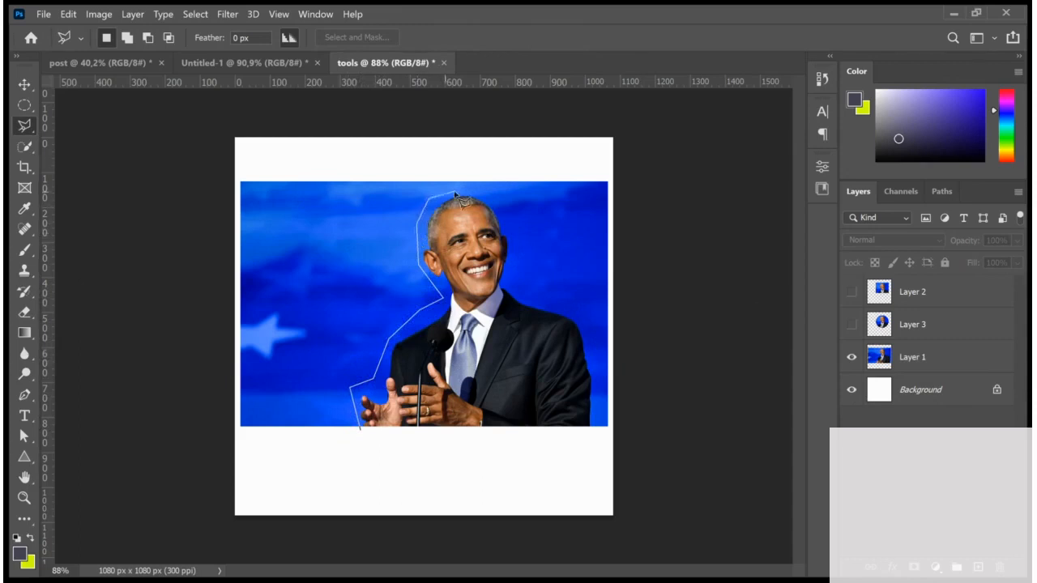
pyautogui.click(459, 189)
pyautogui.click(484, 188)
pyautogui.click(509, 213)
pyautogui.click(513, 260)
pyautogui.click(506, 287)
pyautogui.click(585, 323)
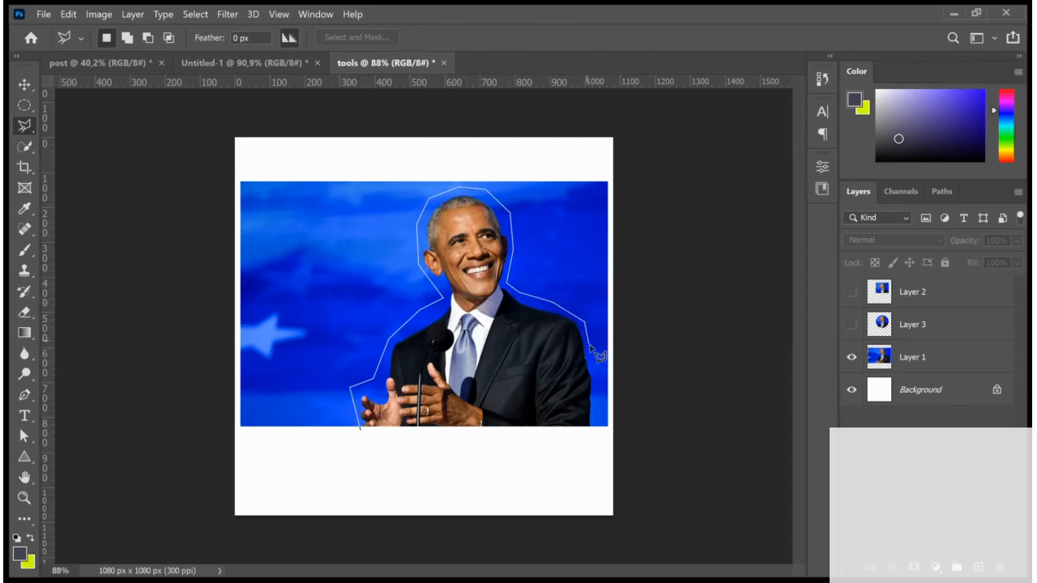
pyautogui.click(597, 430)
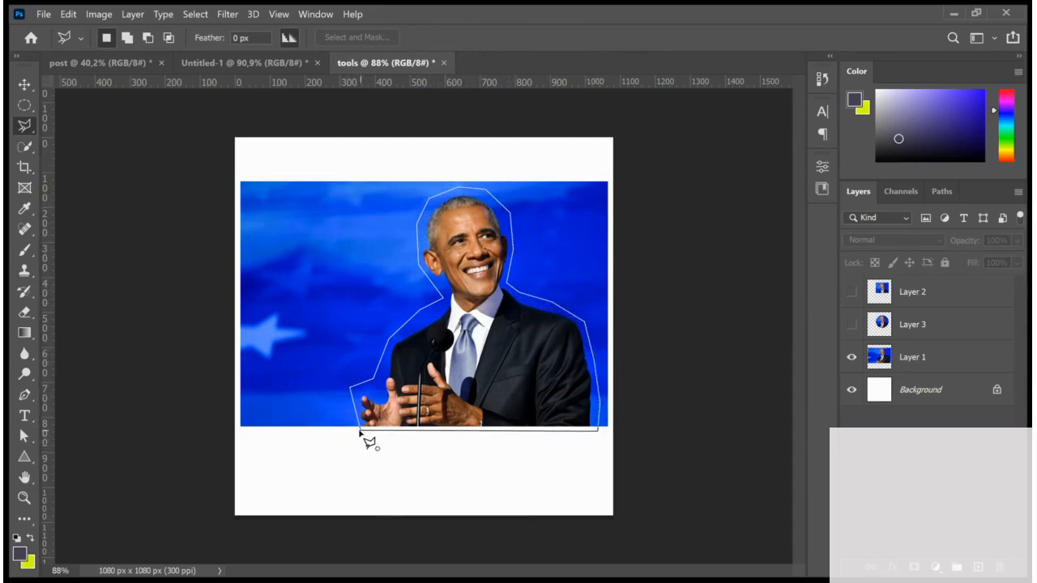
pyautogui.click(361, 430)
# Step: Copy the polygonal selection from Layer 1 to a new layer and check the cutout with Layer 1 hidden
pyautogui.click(977, 364)
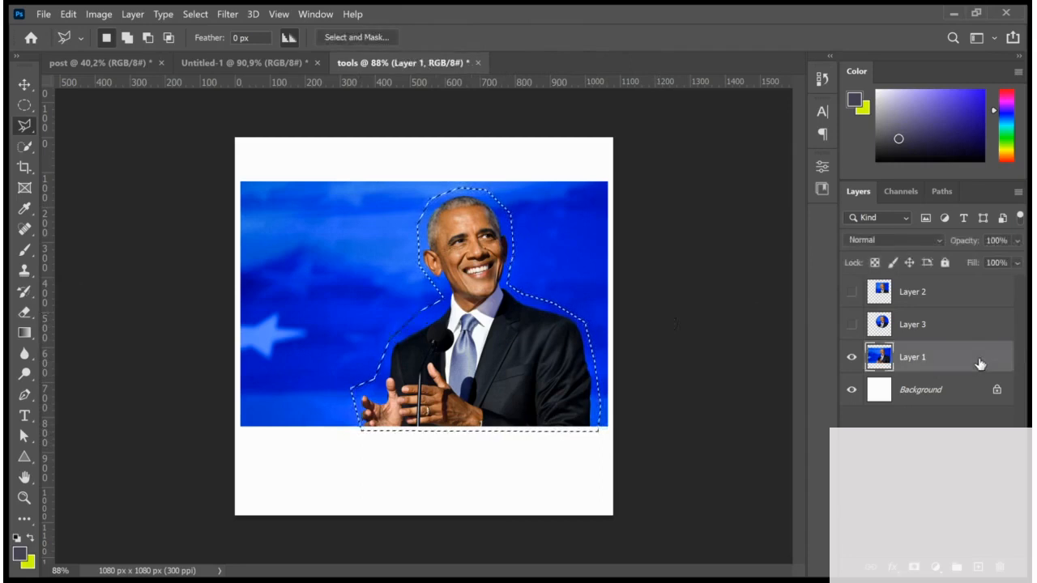
pyautogui.hotkey('ctrl', 'j')
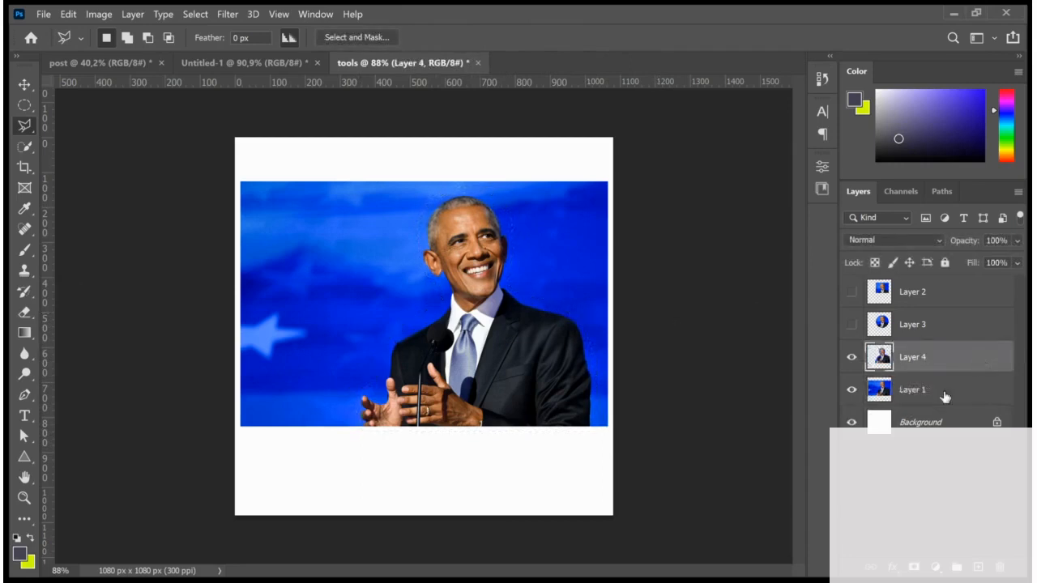
pyautogui.click(851, 390)
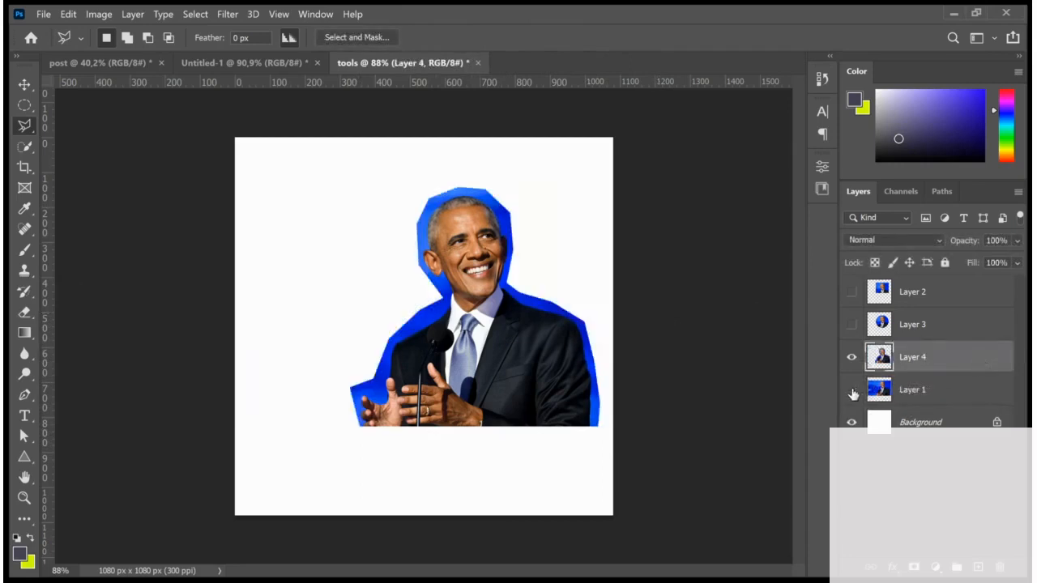
# Step: Undo and redo the polygonal cutout's copy, and finally remove both the copied layer and the selection
pyautogui.hotkey('ctrl', 'z')
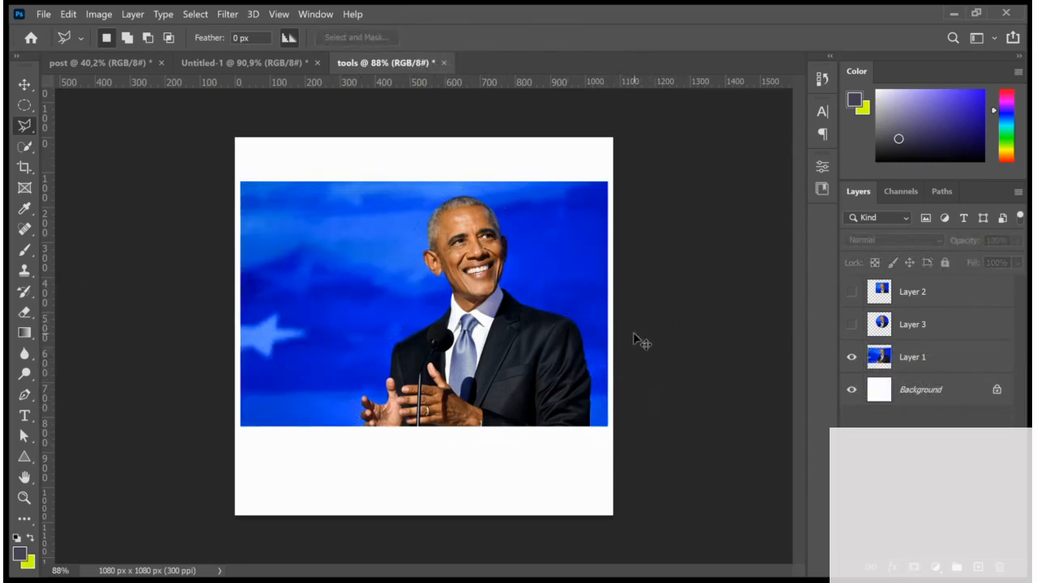
pyautogui.hotkey('ctrl', 'shift', 'z')
pyautogui.hotkey('ctrl', 'shift', 'z')
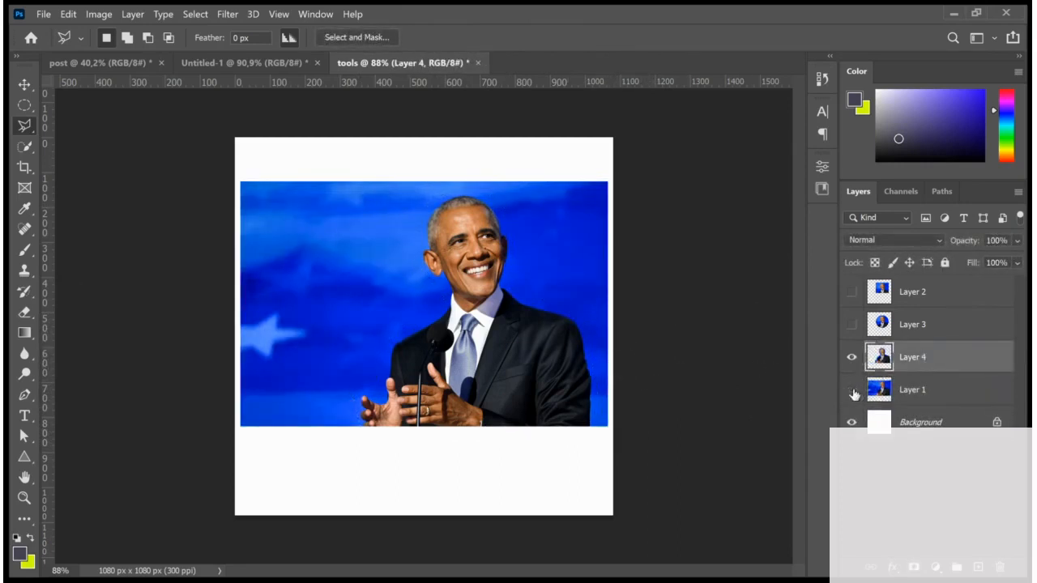
pyautogui.click(853, 392)
pyautogui.hotkey('ctrl', 'z')
pyautogui.hotkey('ctrl', 'z')
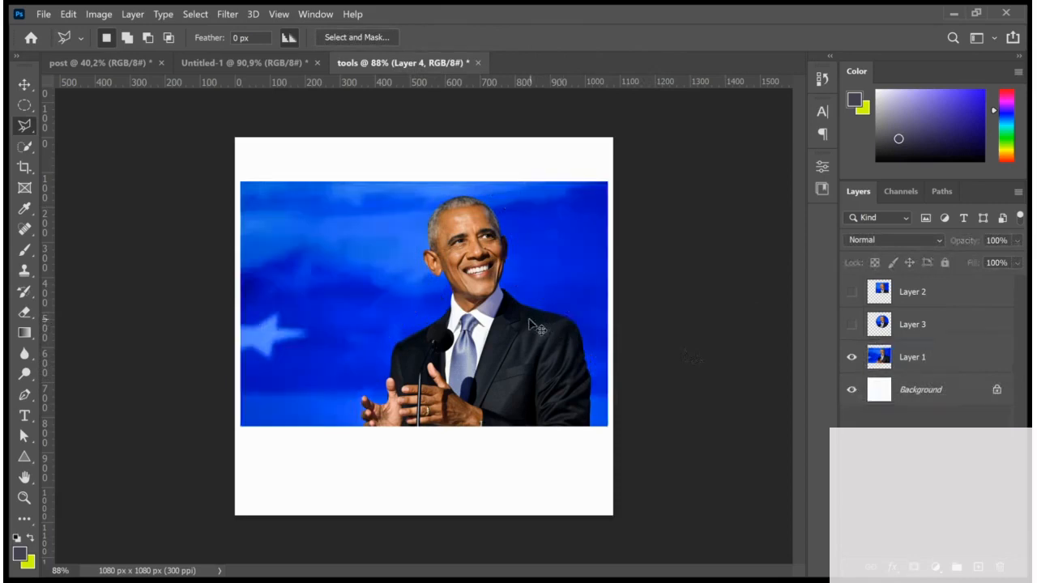
pyautogui.hotkey('ctrl', 'd')
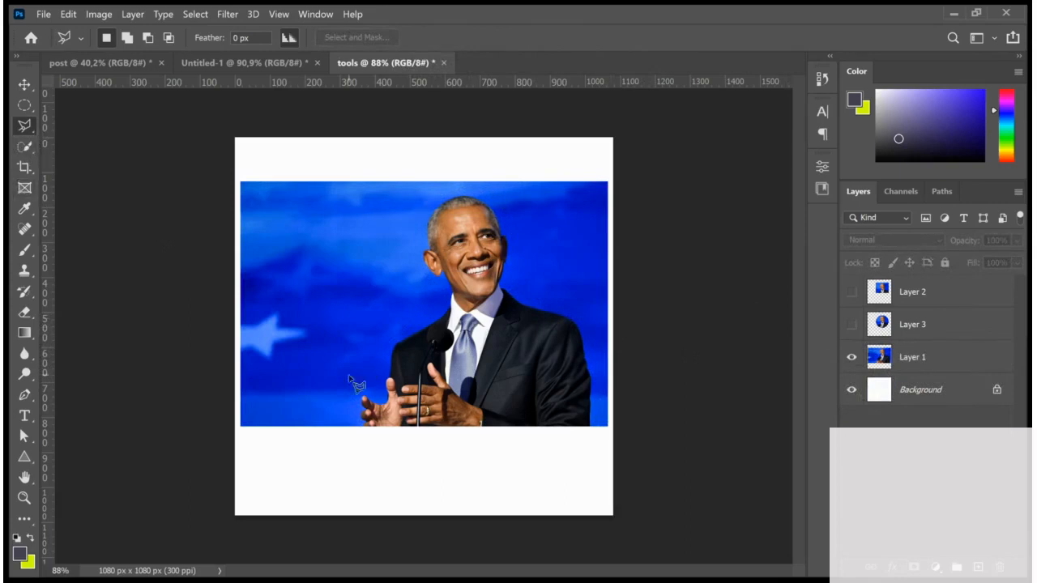
# Step: Start a Pen tool outline in Shape mode at the photo's lower edge and trace the man's curled fingers up to the thumb's base
pyautogui.click(25, 396)
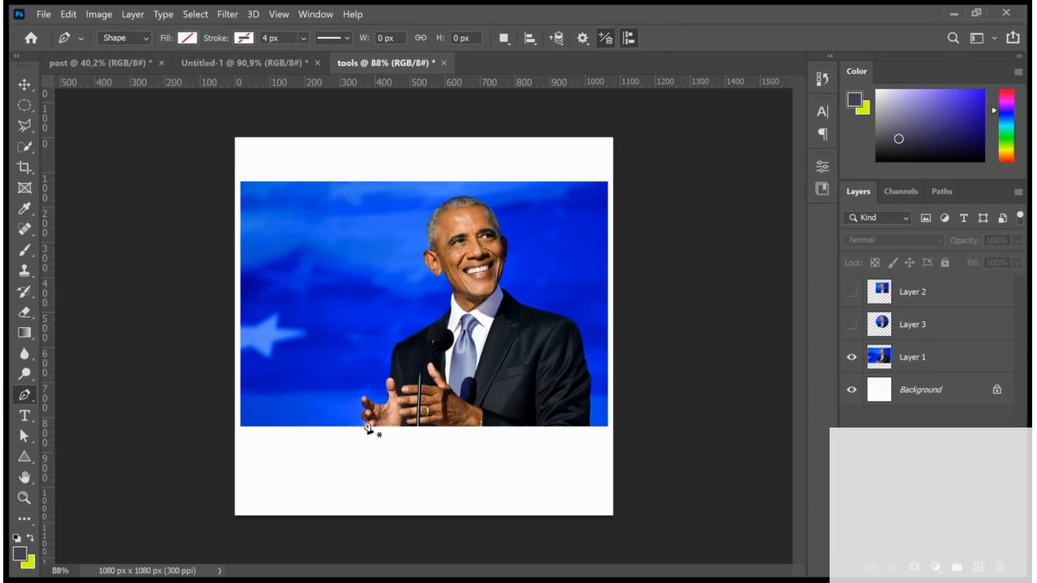
pyautogui.scroll(8, 369, 426)
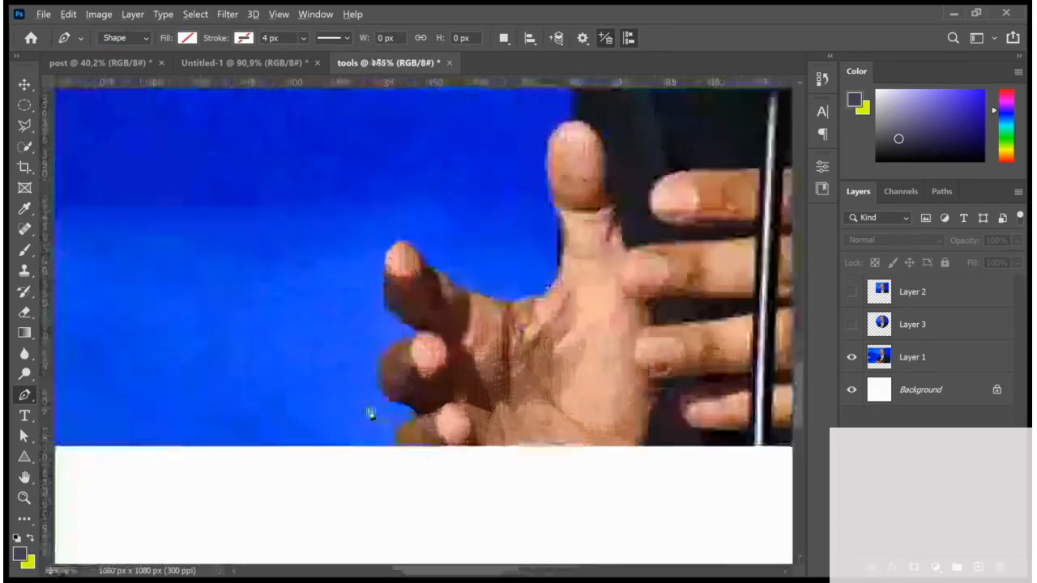
pyautogui.scroll(5, 381, 430)
pyautogui.click(408, 461)
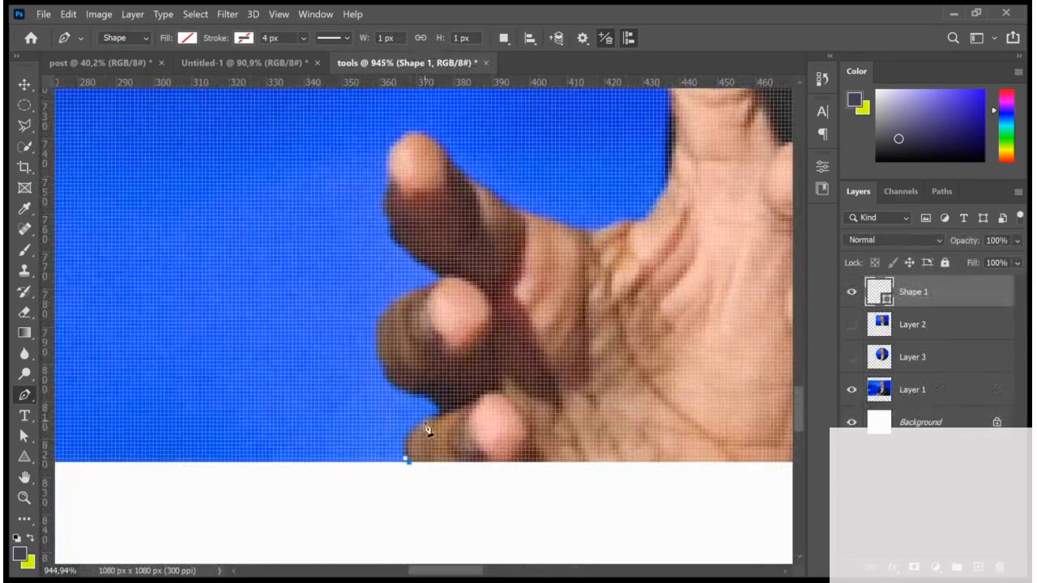
pyautogui.moveTo(407, 428); pyautogui.dragTo(656, 211)
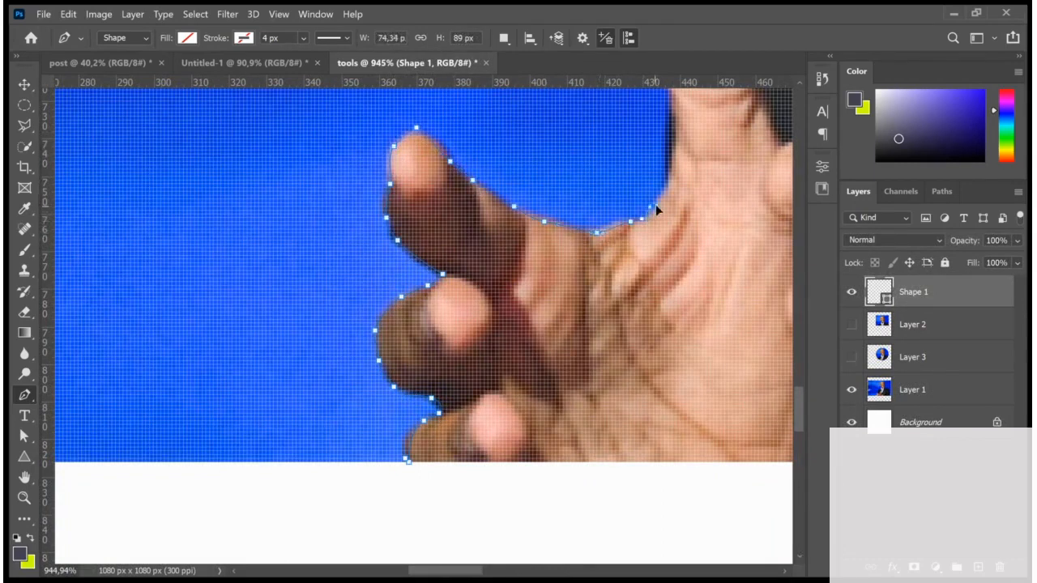
# Step: Continue the pen outline up the side of the raised thumb to its tip
pyautogui.moveTo(669, 172); pyautogui.dragTo(670, 148)
pyautogui.scroll(5, 680, 180)
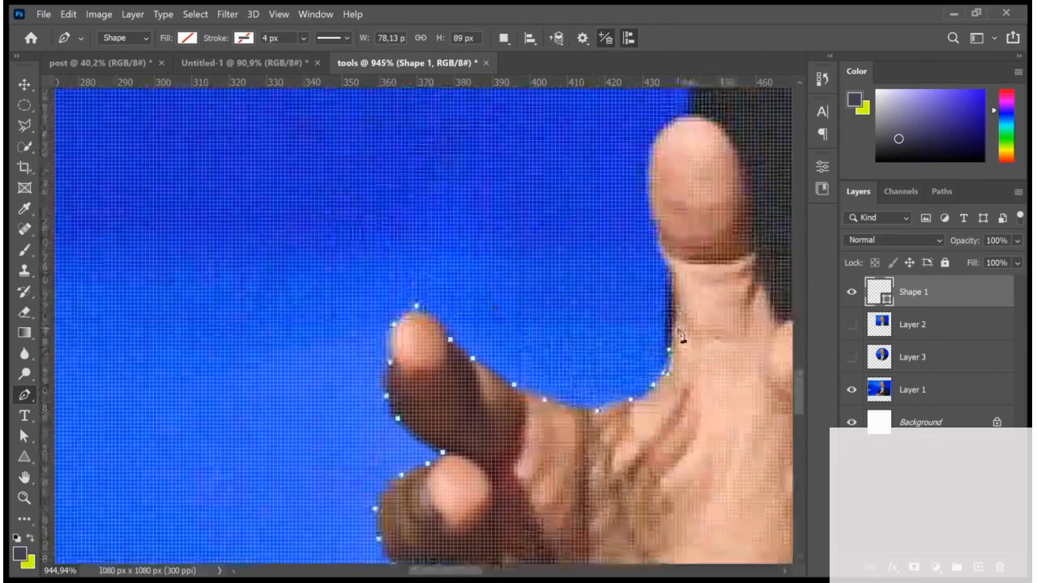
pyautogui.moveTo(670, 336)
pyautogui.mouseDown()
pyautogui.moveTo(673, 234)
pyautogui.moveTo(669, 217)
pyautogui.moveTo(663, 258)
pyautogui.moveTo(652, 152)
pyautogui.moveTo(687, 120)
pyautogui.mouseUp()
pyautogui.hotkey('ctrl', 'z')
pyautogui.scroll(-5, 711, 256)
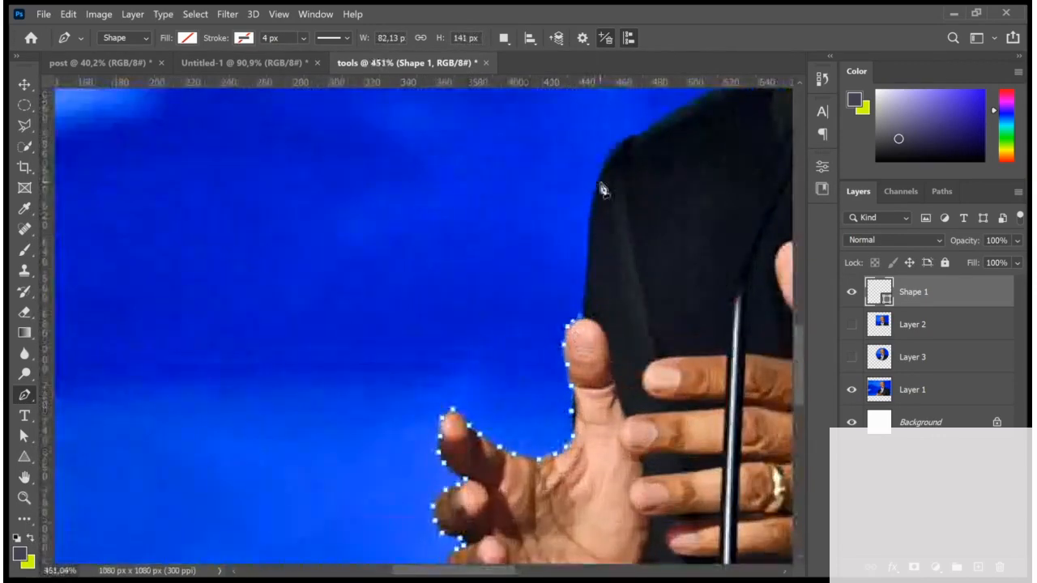
# Step: Extend the pen outline along the jacket's sleeve and shoulder up to the top of the shirt collar
pyautogui.moveTo(603, 172)
pyautogui.mouseDown()
pyautogui.moveTo(614, 146)
pyautogui.moveTo(652, 136)
pyautogui.mouseUp()
pyautogui.scroll(-7, 513, 300)
pyautogui.scroll(9, 571, 233)
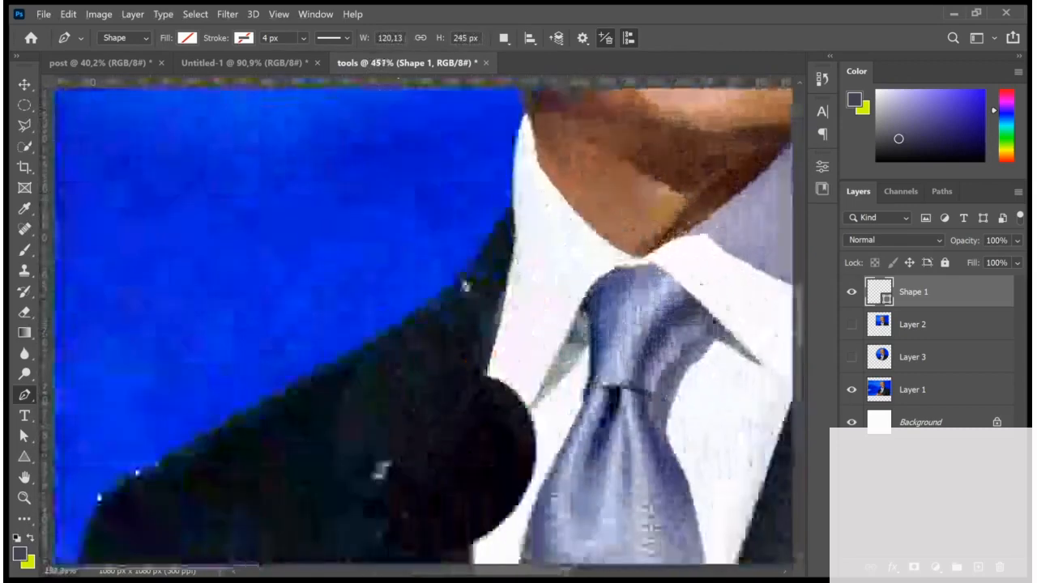
pyautogui.moveTo(448, 286); pyautogui.dragTo(478, 252)
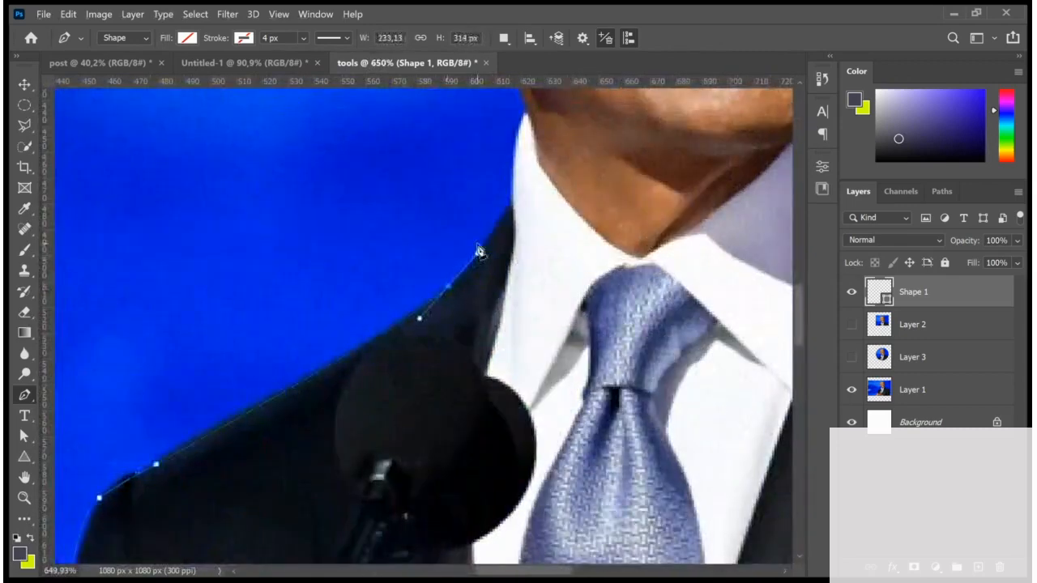
pyautogui.moveTo(507, 200); pyautogui.dragTo(515, 186)
pyautogui.moveTo(518, 149); pyautogui.dragTo(520, 122)
pyautogui.hotkey('ctrl', 'z')
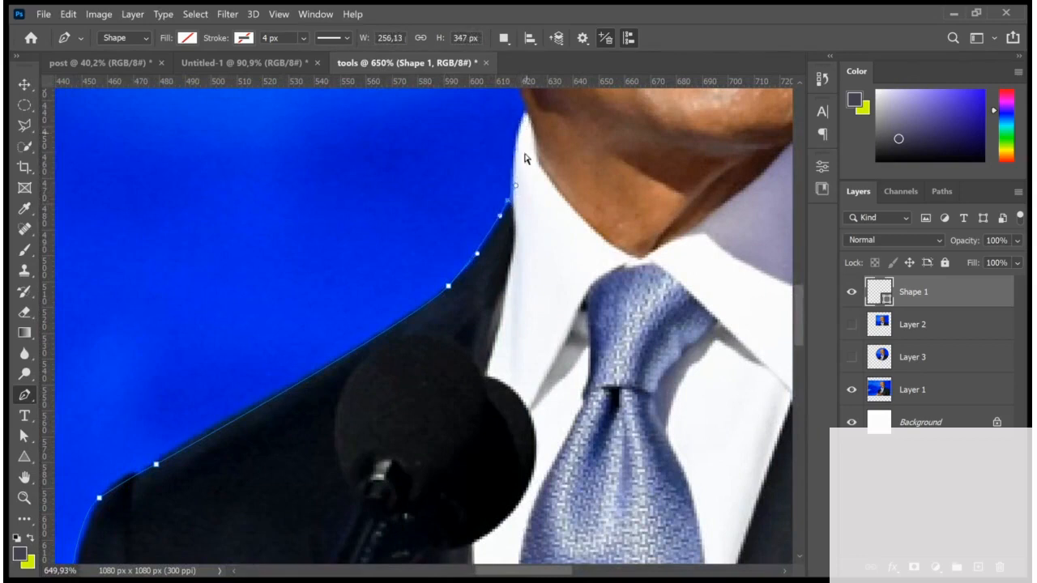
pyautogui.click(508, 202)
pyautogui.click(523, 118)
# Step: Adjust the outline's point at the collar top and trace the neck and jaw up to the earlobe
pyautogui.scroll(-6, 527, 114)
pyautogui.scroll(6, 508, 332)
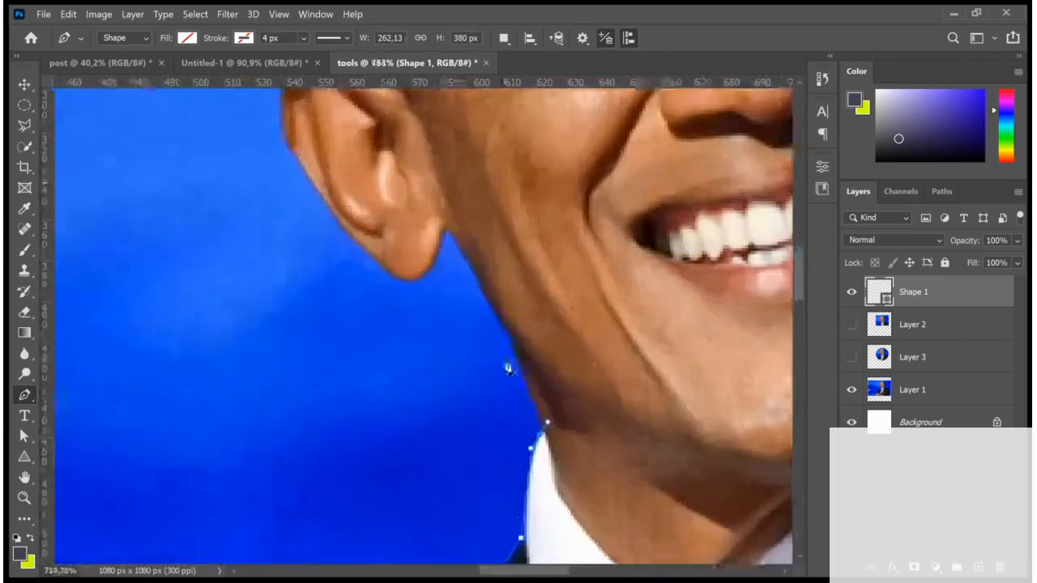
pyautogui.keyDown('alt'); pyautogui.click(539, 436); pyautogui.keyUp('alt')
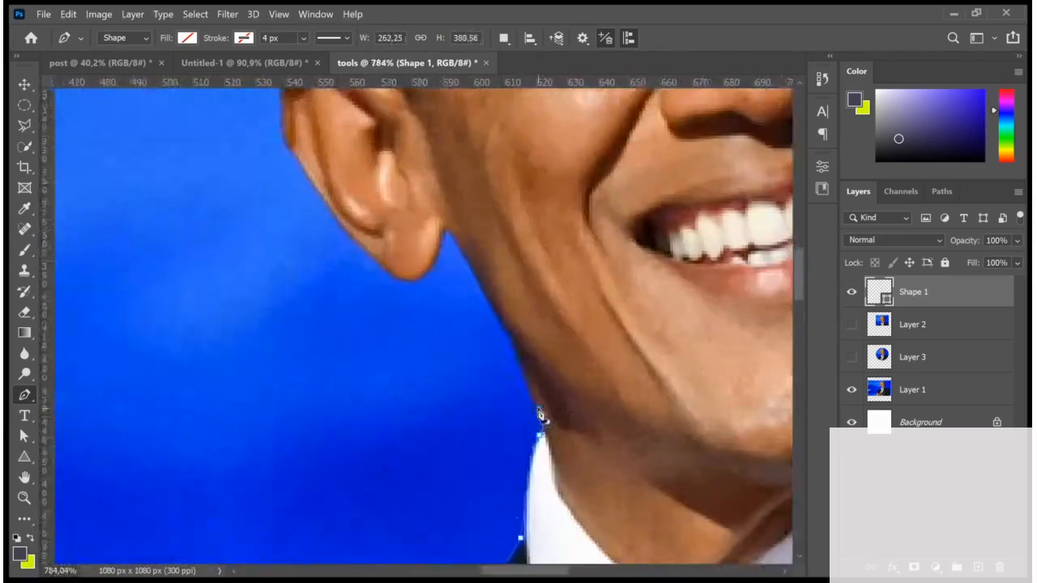
pyautogui.moveTo(539, 407); pyautogui.dragTo(508, 335)
pyautogui.moveTo(493, 304); pyautogui.dragTo(488, 298)
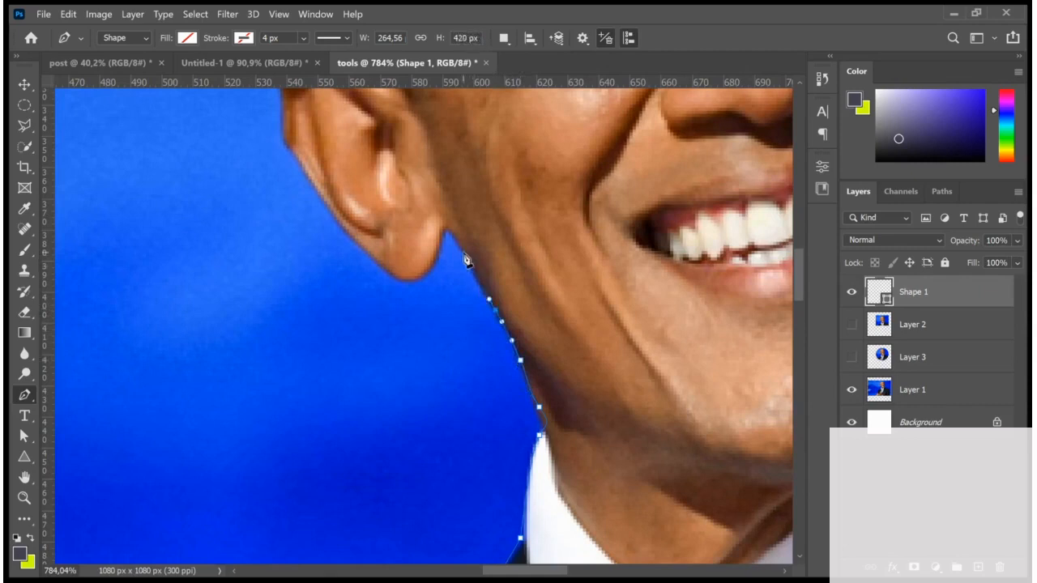
pyautogui.moveTo(464, 252); pyautogui.dragTo(456, 240)
pyautogui.click(445, 228)
# Step: Continue the pen outline around the ear, from the earlobe over the ear's top to the hairline
pyautogui.moveTo(346, 230); pyautogui.dragTo(286, 143)
pyautogui.scroll(3, 283, 139)
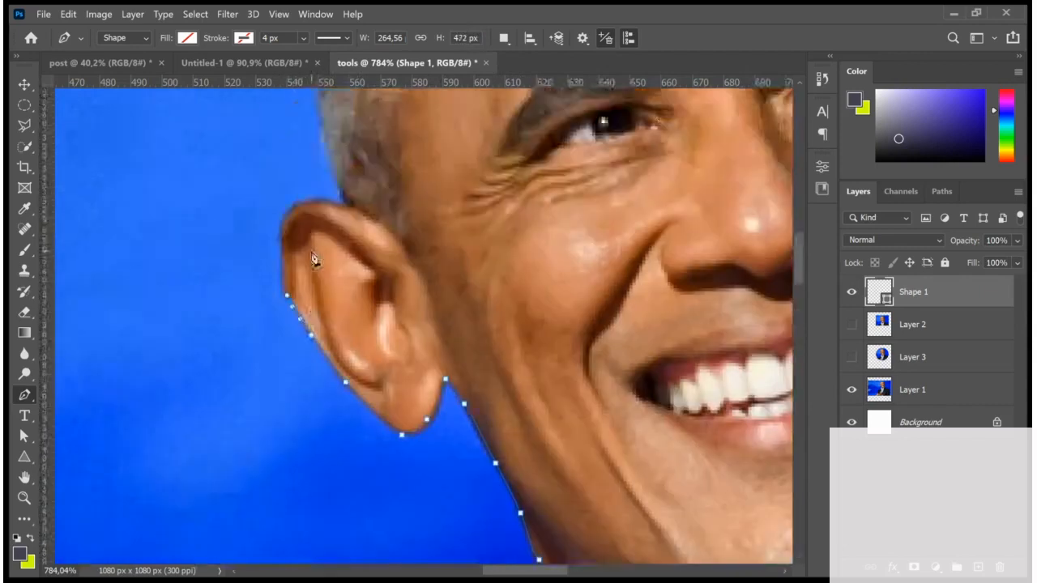
pyautogui.moveTo(286, 215); pyautogui.dragTo(334, 168)
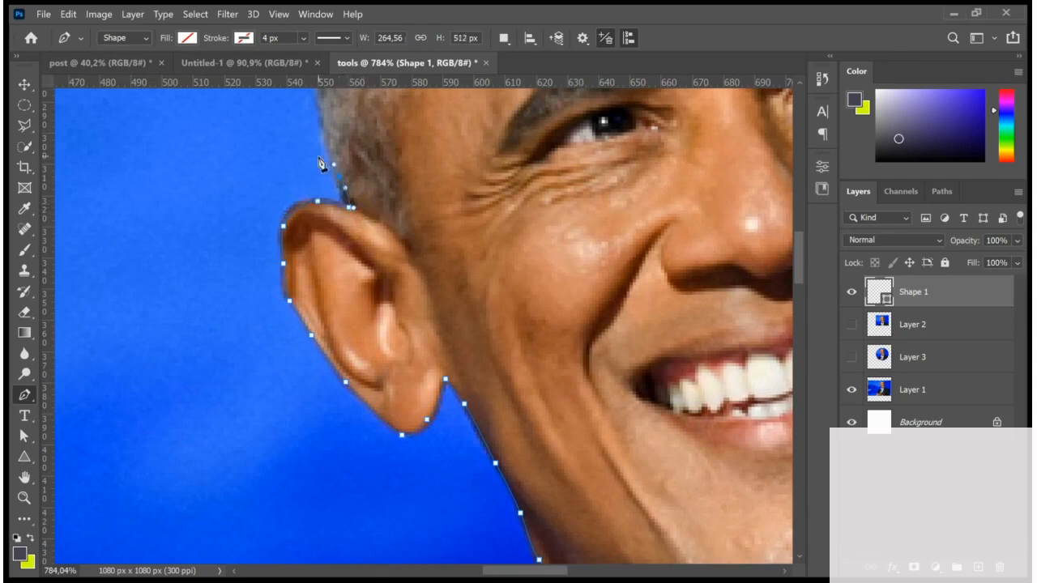
# Step: Extend the pen outline up the side of the hair towards the crown of the head
pyautogui.scroll(3, 320, 163)
pyautogui.scroll(-6, 319, 250)
pyautogui.moveTo(322, 259); pyautogui.dragTo(316, 231)
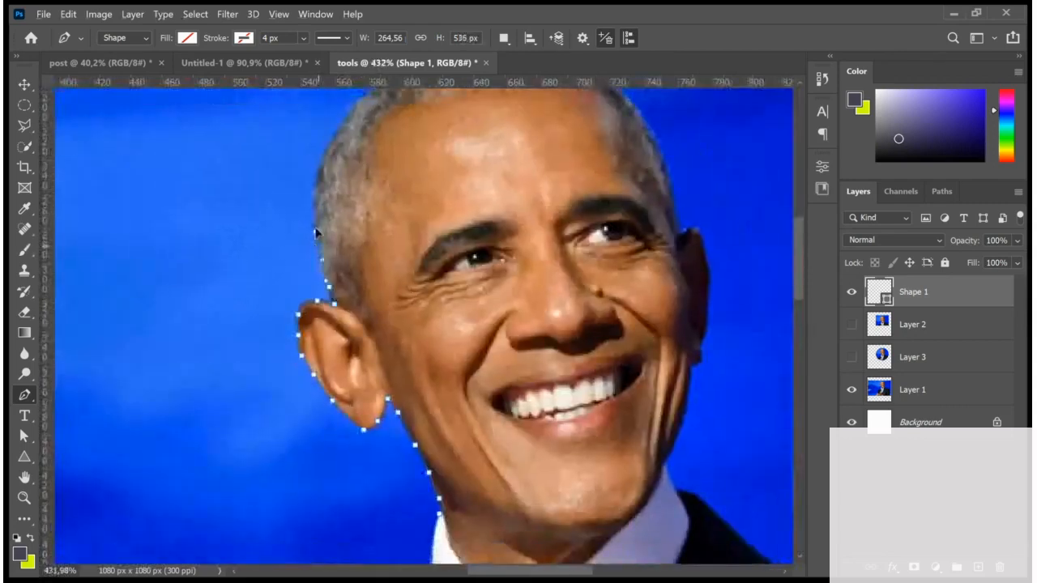
pyautogui.moveTo(317, 192); pyautogui.dragTo(322, 178)
pyautogui.moveTo(338, 135); pyautogui.dragTo(345, 132)
pyautogui.scroll(3, 363, 199)
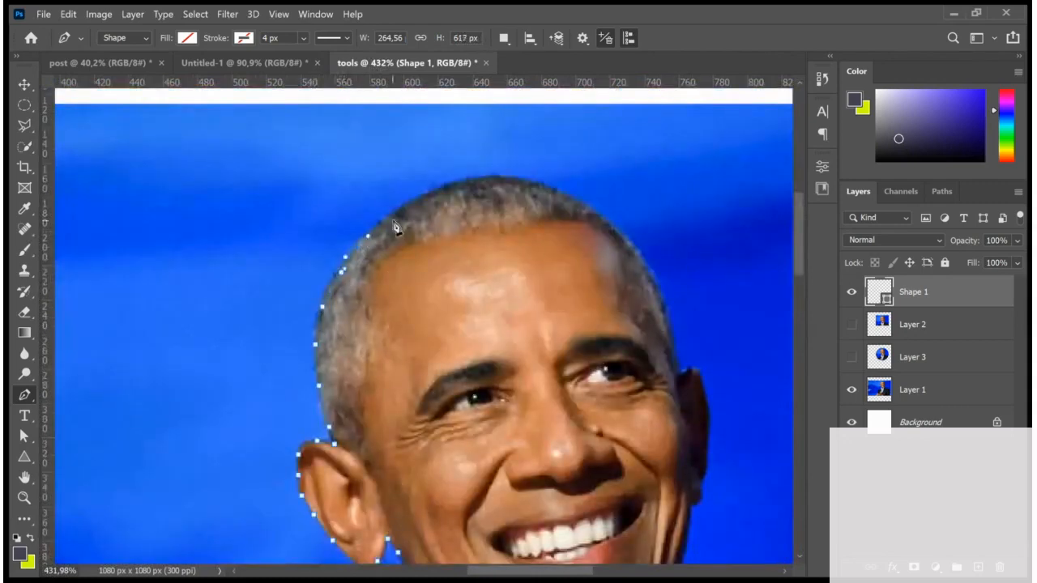
# Step: Trace the outline over the crown and down the opposite temple to the top of the shaded ear
pyautogui.moveTo(403, 217); pyautogui.dragTo(500, 178)
pyautogui.hotkey('ctrl', 'z')
pyautogui.click(594, 208)
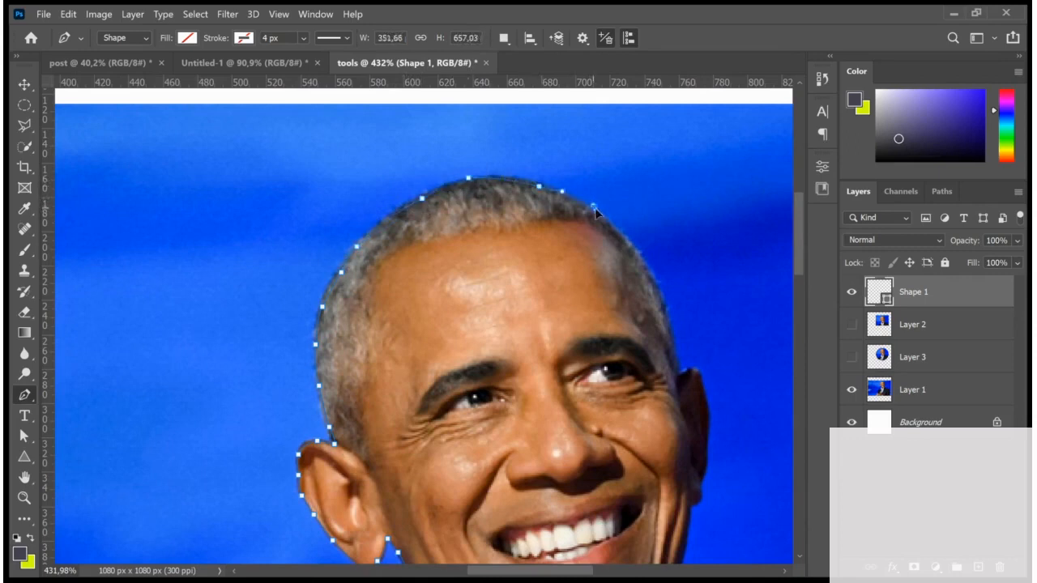
pyautogui.click(645, 263)
pyautogui.click(662, 307)
pyautogui.click(669, 325)
pyautogui.click(676, 366)
# Step: Trace the outer edge of the shaded ear down to its lobe
pyautogui.click(690, 370)
pyautogui.click(705, 395)
pyautogui.click(707, 423)
pyautogui.click(706, 451)
pyautogui.click(702, 485)
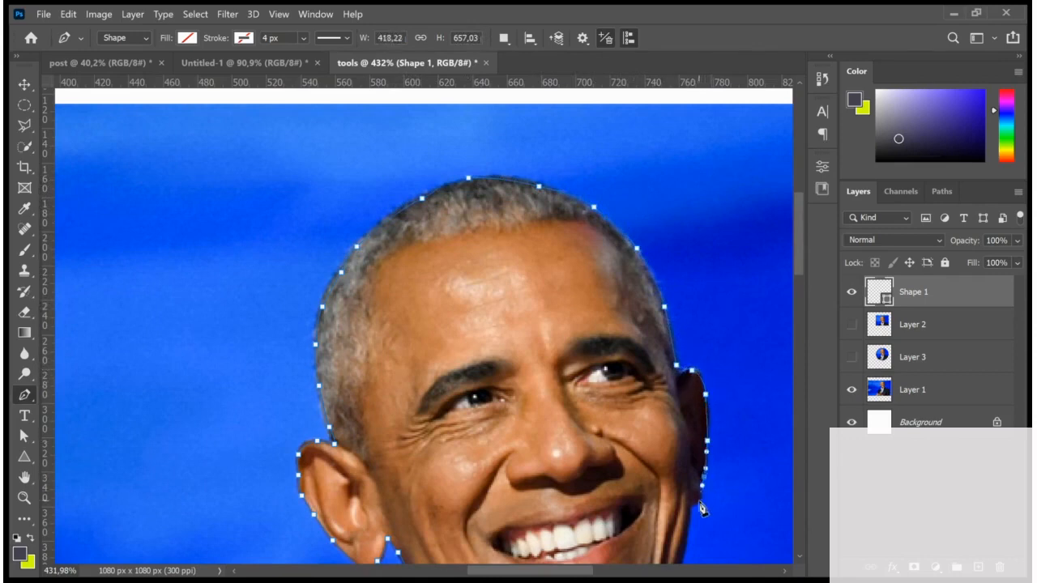
pyautogui.click(698, 504)
# Step: Continue the outline from the shaded ear's lobe along the jaw to the tip of the shirt collar
pyautogui.scroll(-3, 692, 518)
pyautogui.hscroll(-3, 724, 472)
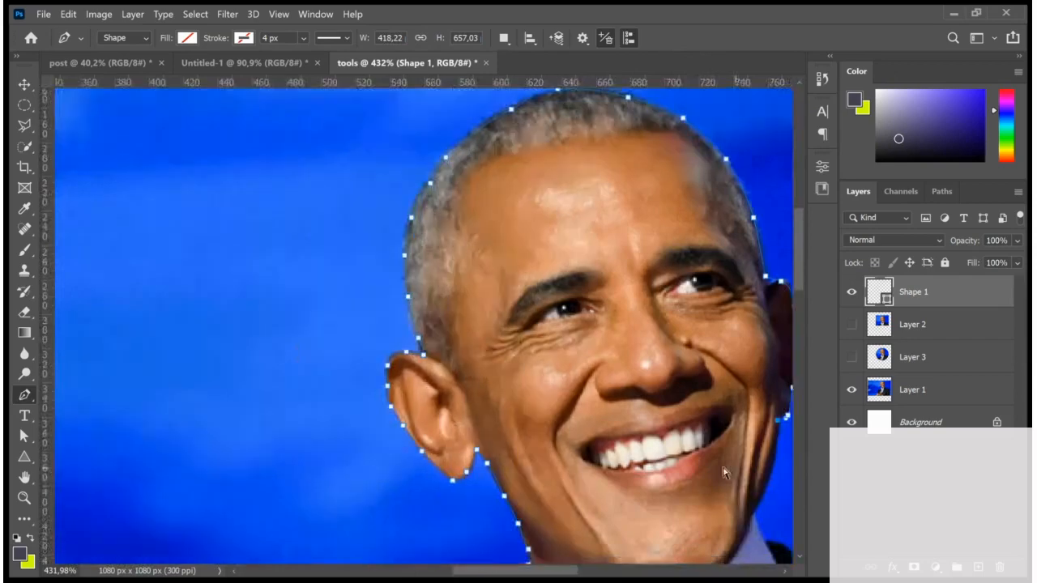
pyautogui.scroll(-3, 729, 474)
pyautogui.scroll(5, 723, 472)
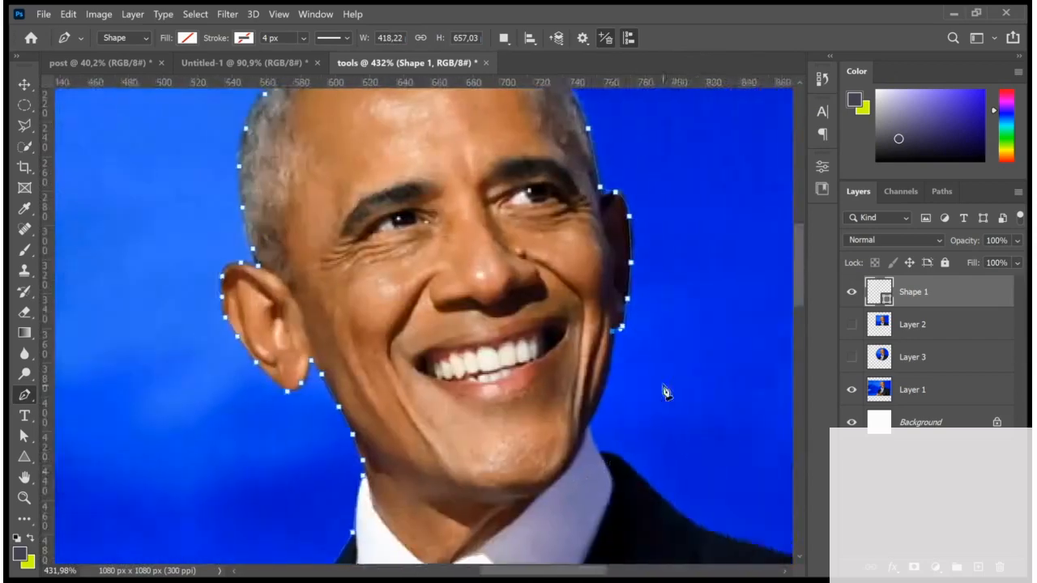
pyautogui.scroll(5, 666, 348)
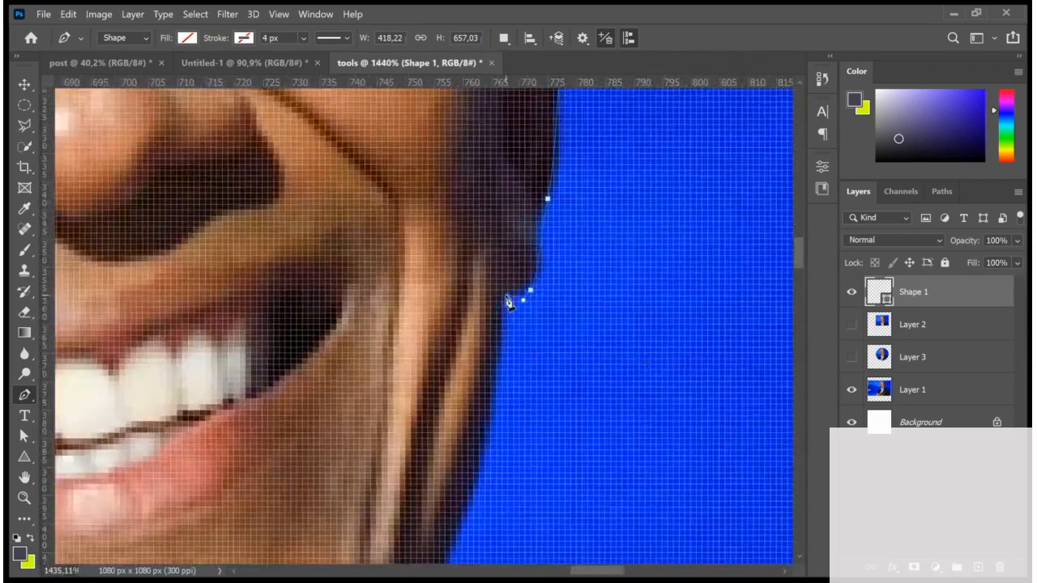
pyautogui.scroll(-3, 514, 362)
pyautogui.click(476, 353)
pyautogui.click(482, 392)
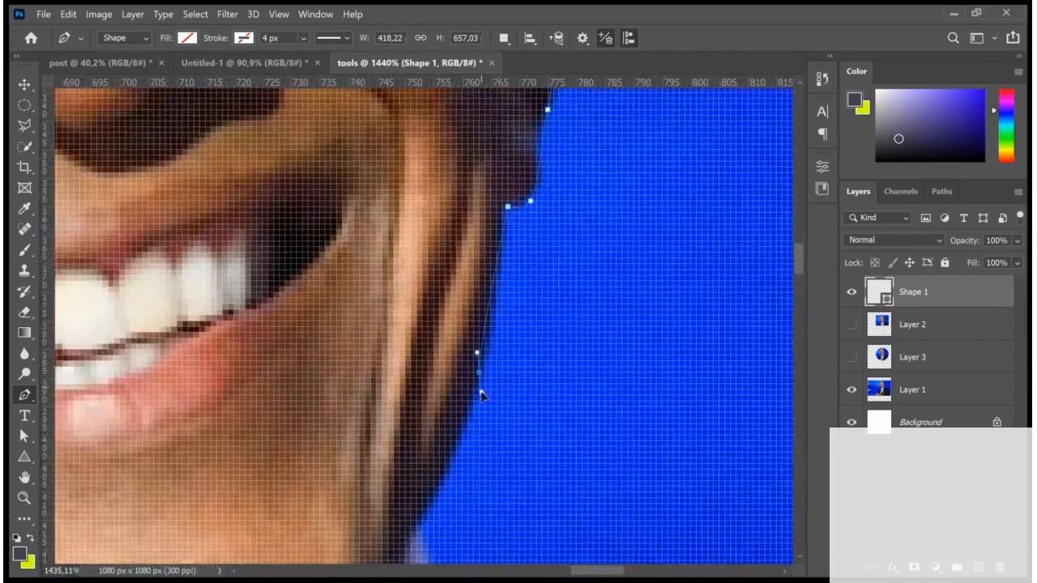
pyautogui.hotkey('ctrl', 'z')
pyautogui.moveTo(484, 379); pyautogui.dragTo(478, 400)
pyautogui.scroll(-3, 467, 428)
pyautogui.scroll(-3, 465, 437)
pyautogui.scroll(-3, 429, 422)
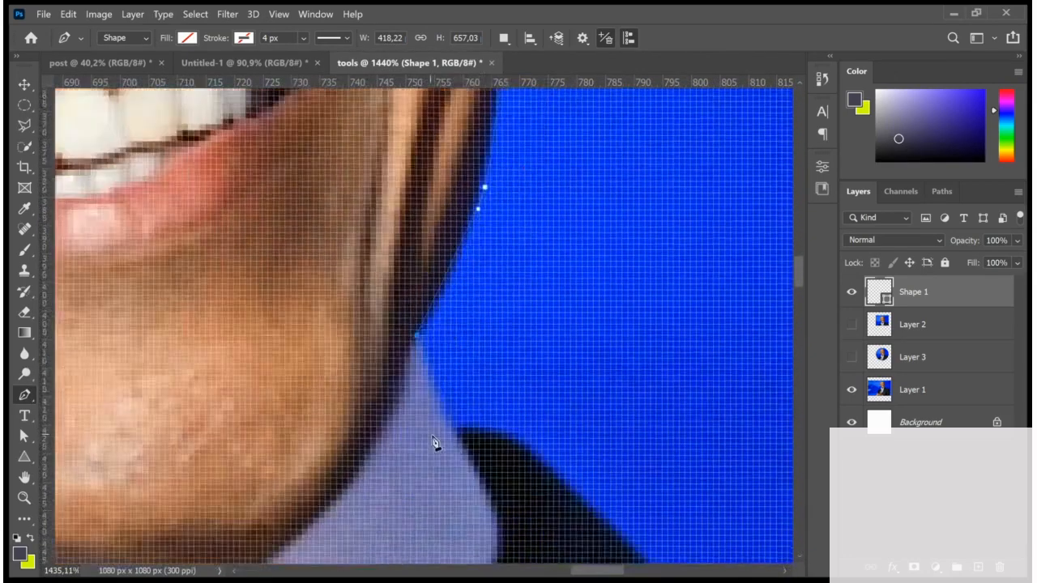
# Step: Trace the outline along the exposed shirt collar and the jacket collar to the start of the shoulder
pyautogui.click(455, 401)
pyautogui.moveTo(527, 428); pyautogui.dragTo(559, 465)
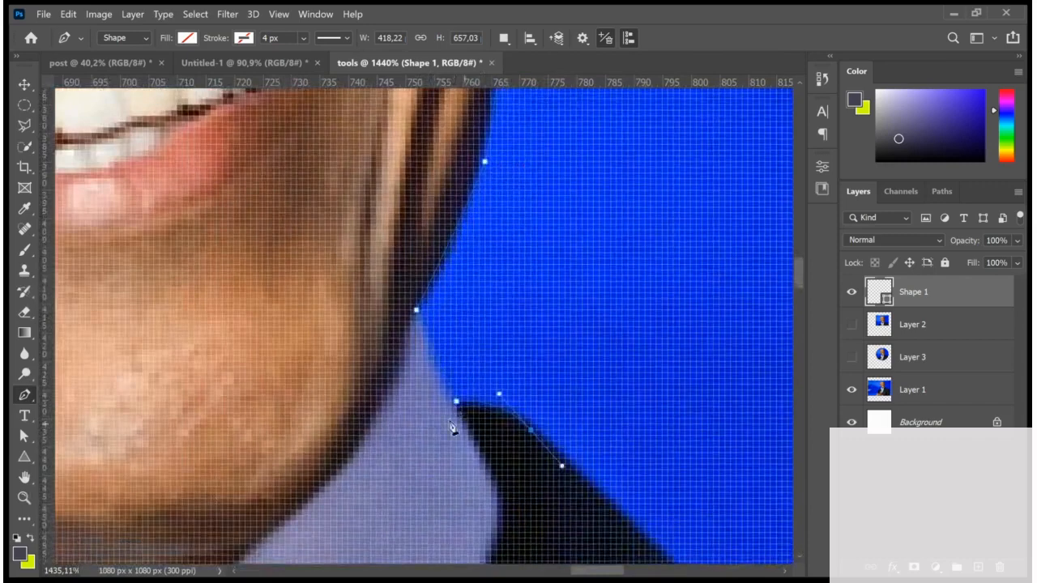
pyautogui.scroll(-5, 452, 420)
pyautogui.scroll(-4, 451, 411)
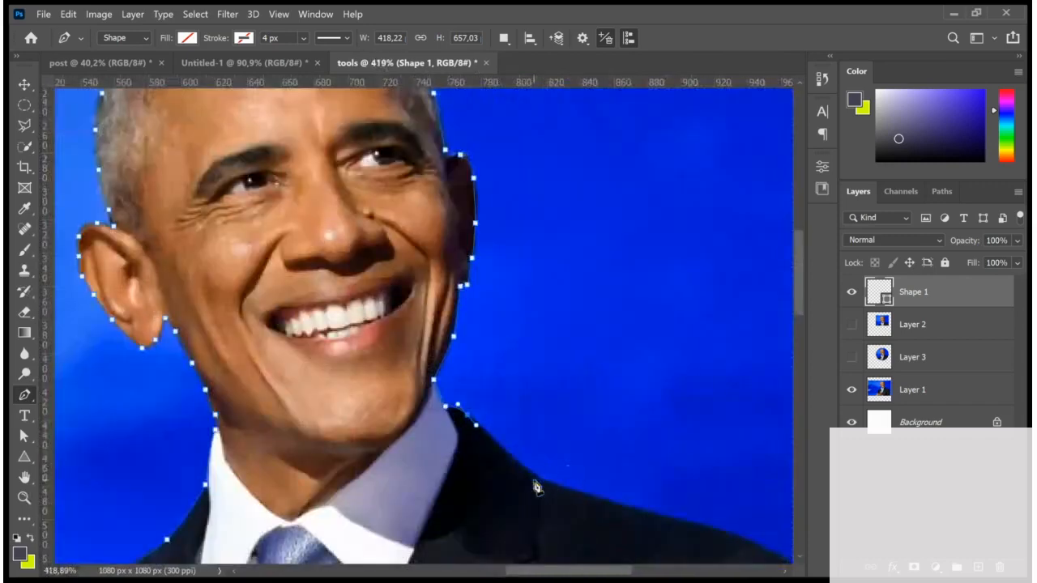
pyautogui.click(537, 477)
# Step: Extend the outline along the jacket's shoulder and curve it at the shoulder's outer end
pyautogui.scroll(-4, 540, 484)
pyautogui.scroll(6, 478, 494)
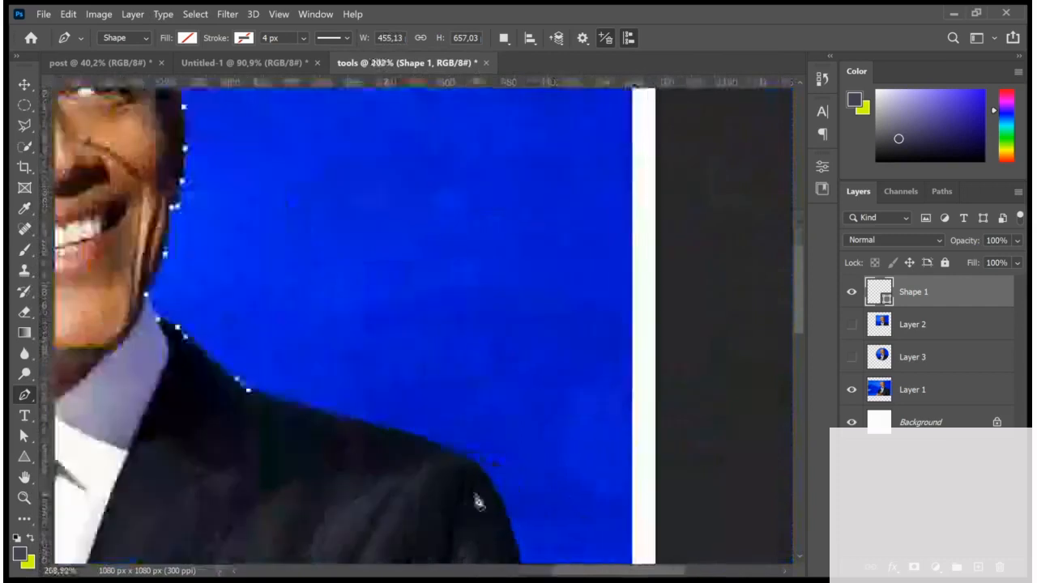
pyautogui.click(468, 453)
pyautogui.moveTo(452, 449); pyautogui.dragTo(492, 472)
pyautogui.scroll(-4, 502, 471)
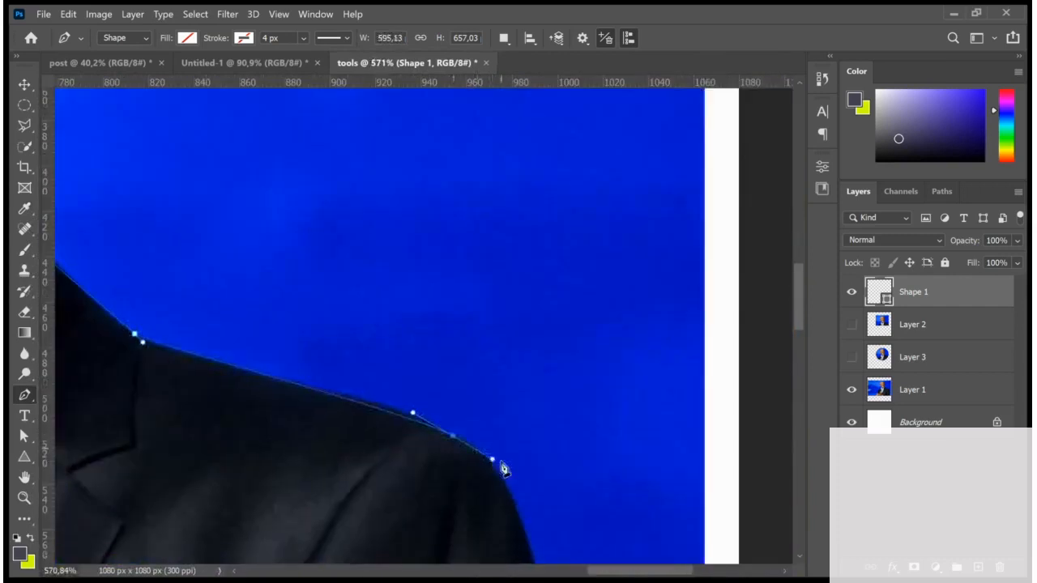
# Step: Trace the jacket's outer sleeve from the shoulder down past the folds near the elbow
pyautogui.scroll(-4, 527, 423)
pyautogui.scroll(5, 535, 411)
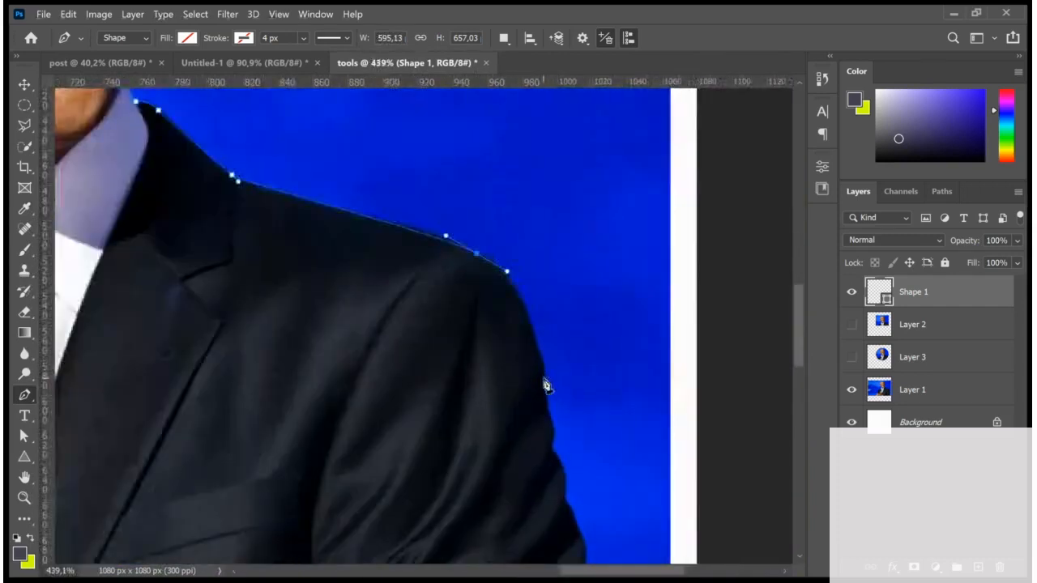
pyautogui.moveTo(544, 379); pyautogui.dragTo(564, 488)
pyautogui.scroll(-4, 570, 486)
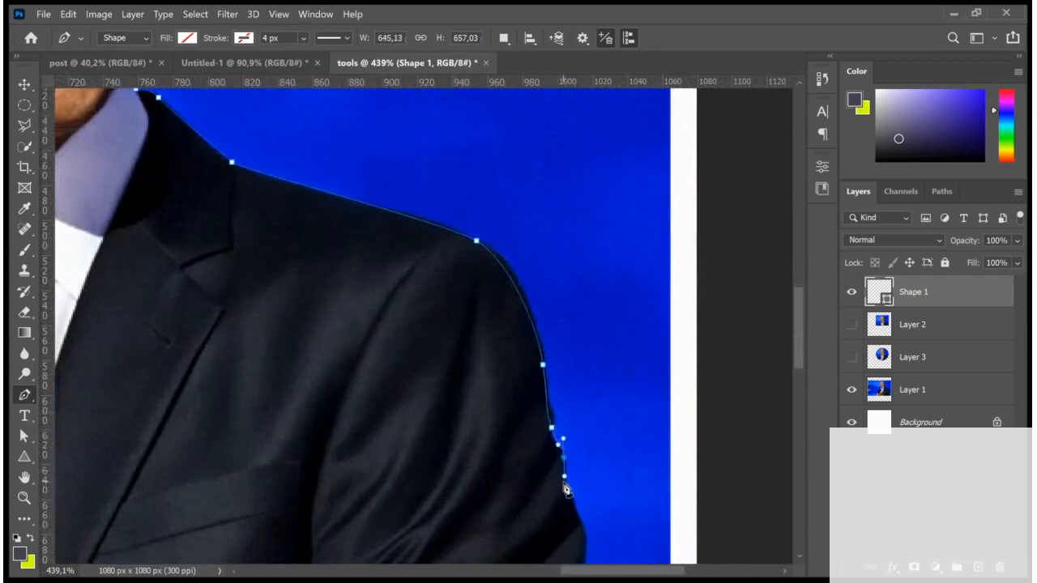
pyautogui.moveTo(580, 448); pyautogui.dragTo(584, 487)
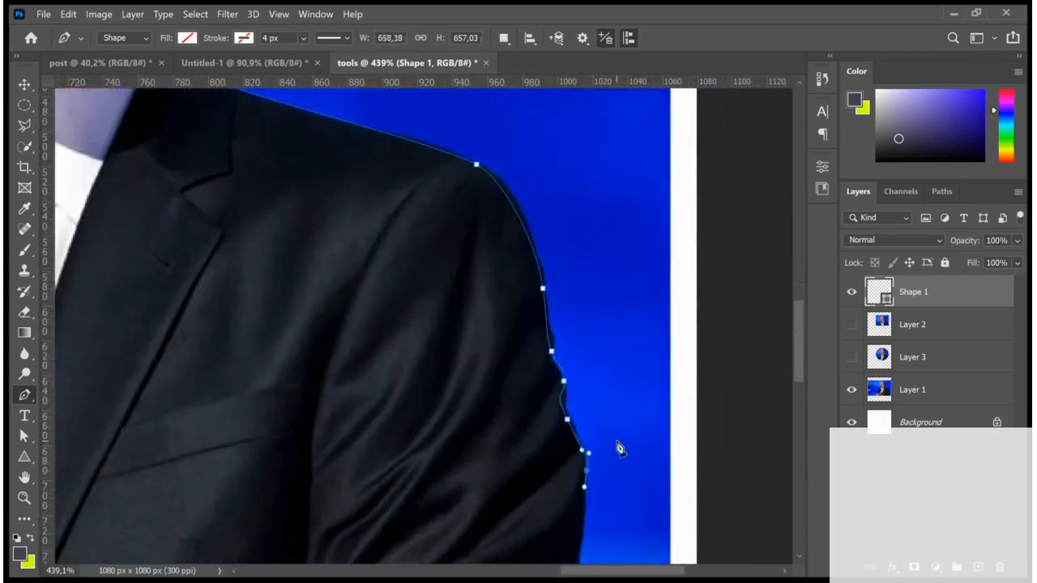
# Step: Bring the outline down the sleeve to the photo's lower edge and close it at its starting point below the fingers
pyautogui.scroll(-5, 620, 441)
pyautogui.scroll(-3, 621, 440)
pyautogui.moveTo(579, 352); pyautogui.dragTo(578, 416)
pyautogui.scroll(-5, 580, 505)
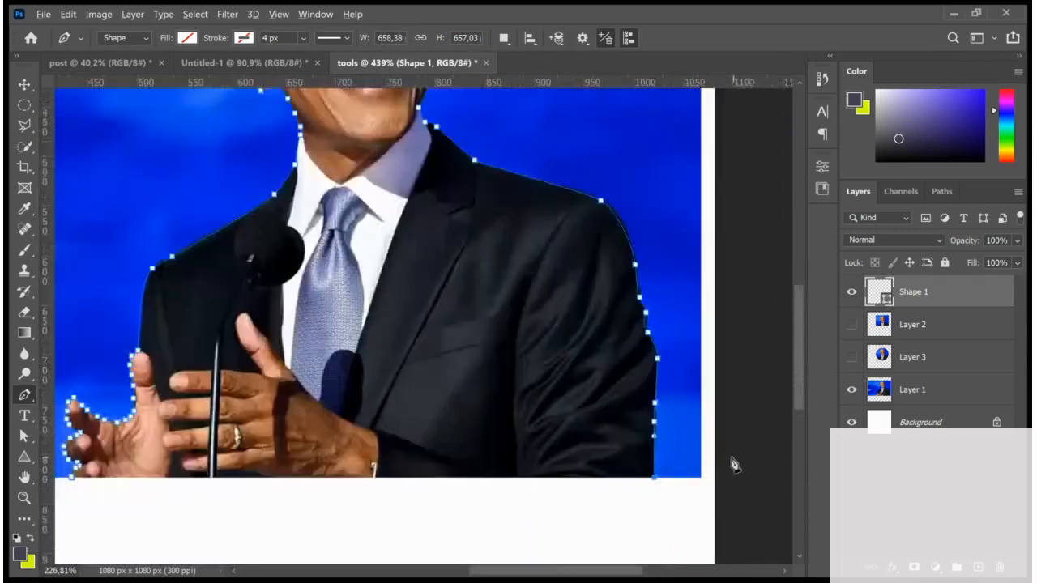
pyautogui.scroll(4, 229, 503)
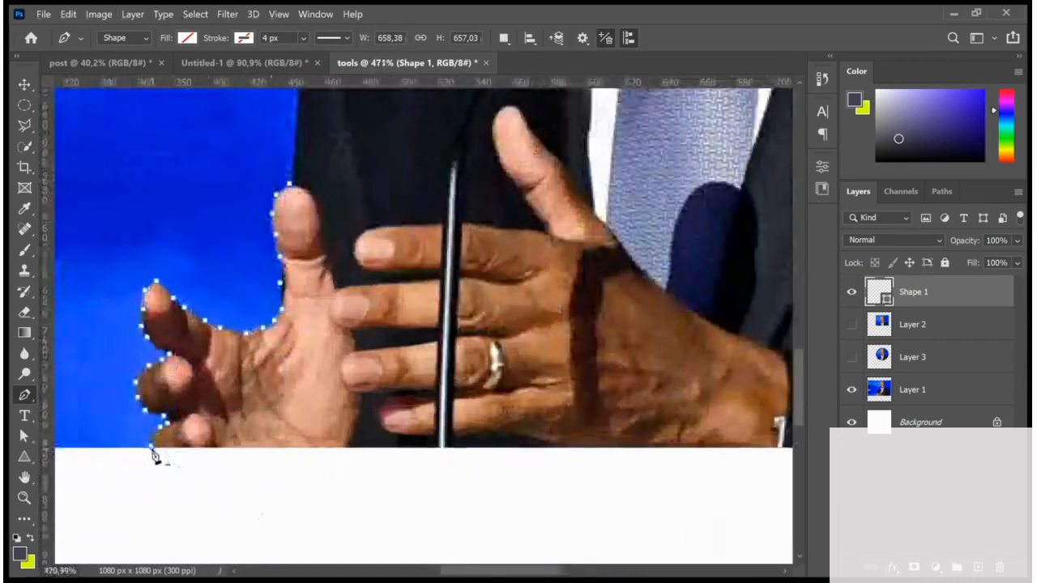
pyautogui.click(152, 450)
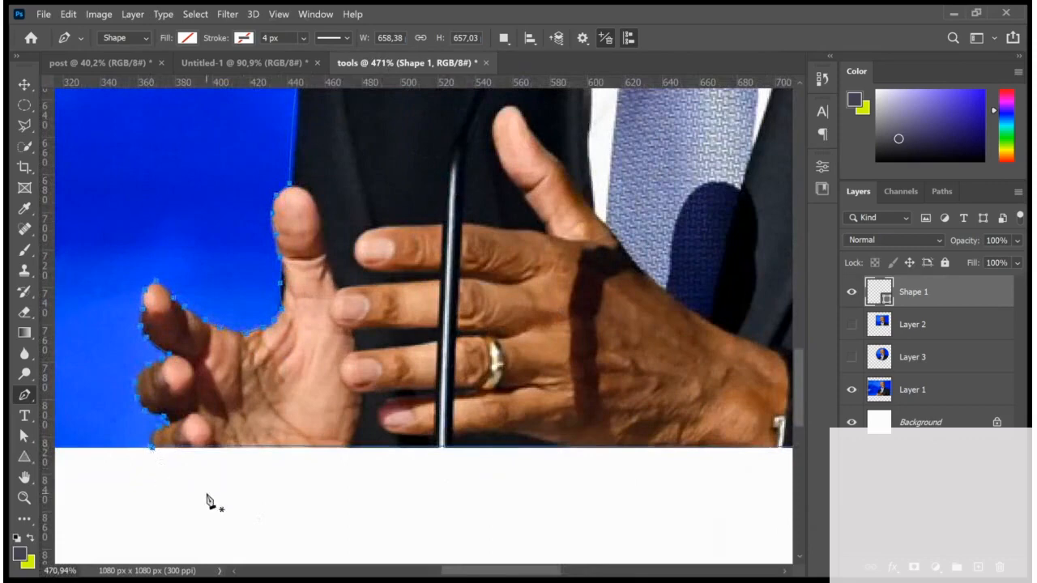
# Step: Convert the closed pen outline around the man into a selection
pyautogui.scroll(-3, 323, 398)
pyautogui.scroll(-2, 495, 146)
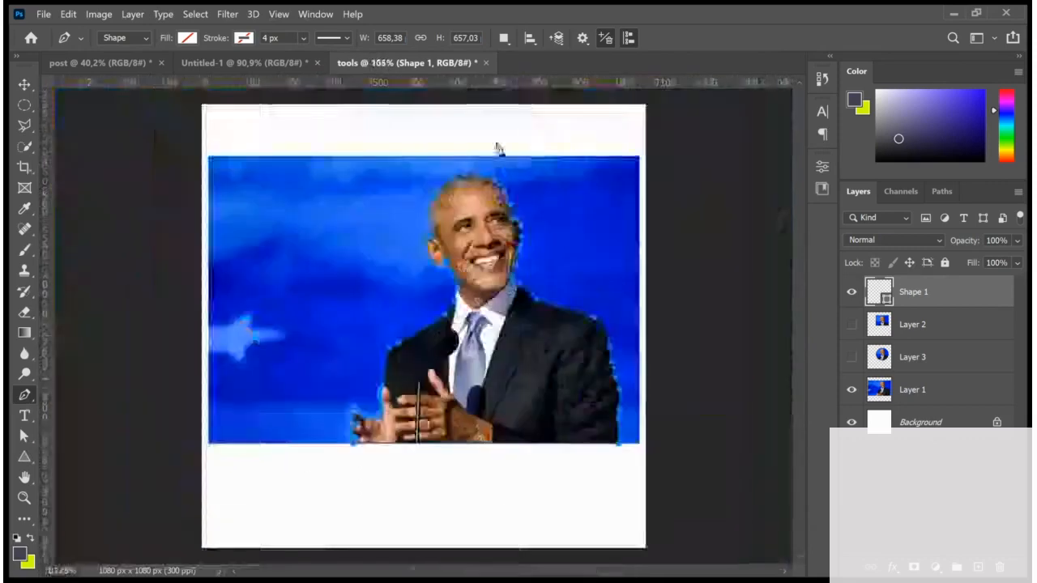
pyautogui.scroll(3, 530, 210)
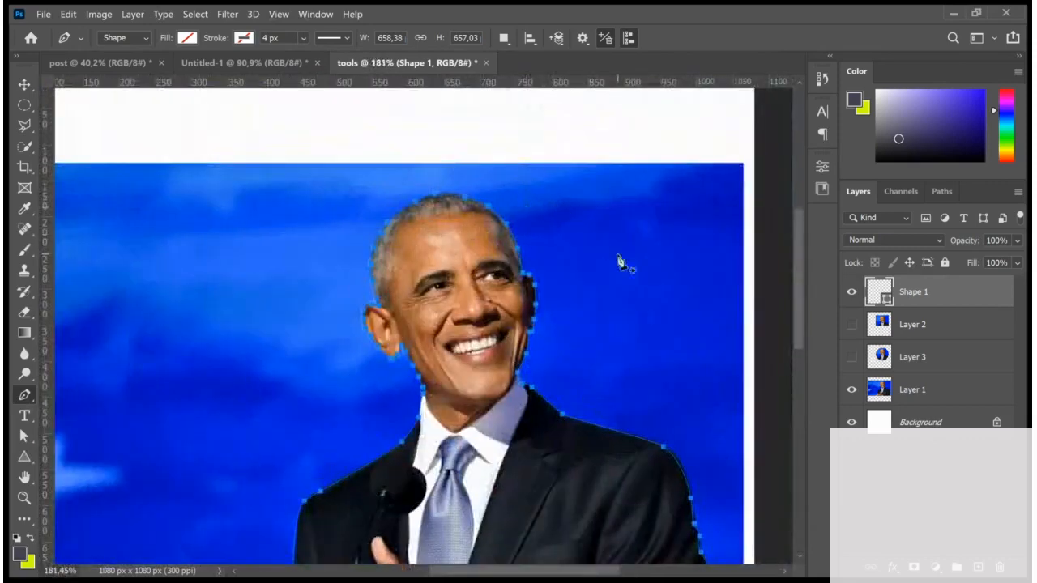
pyautogui.hotkey('ctrl', 'Return')
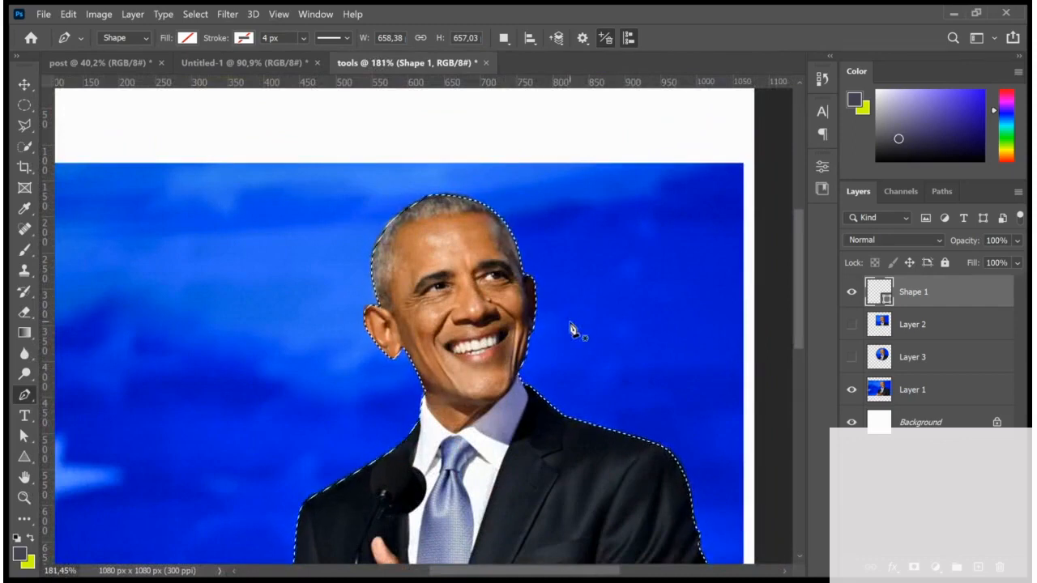
# Step: Copy the selected man from Layer 1 to a new layer and hide the original photo layer
pyautogui.click(919, 393)
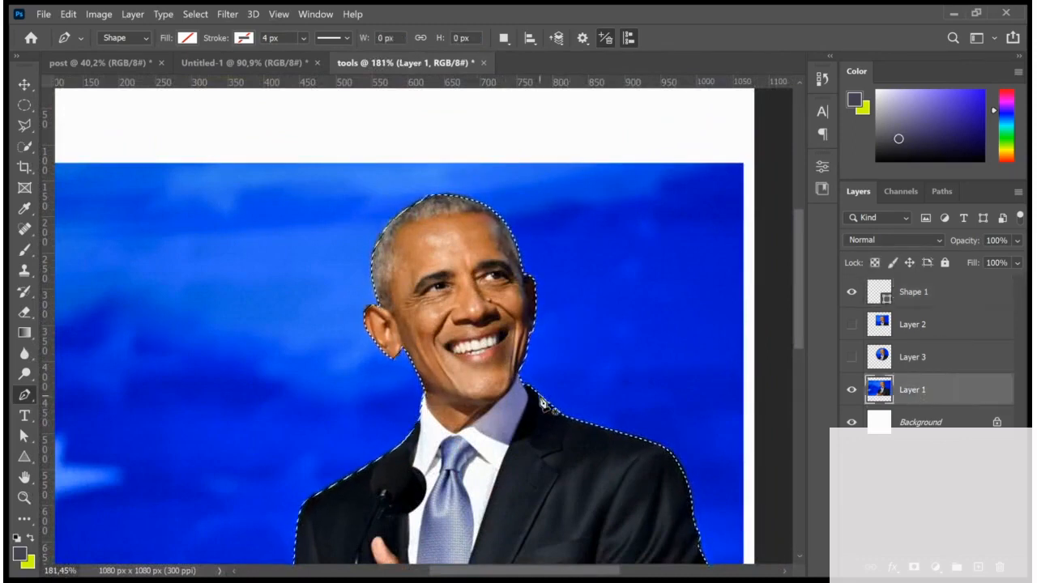
pyautogui.hotkey('ctrl', 'j')
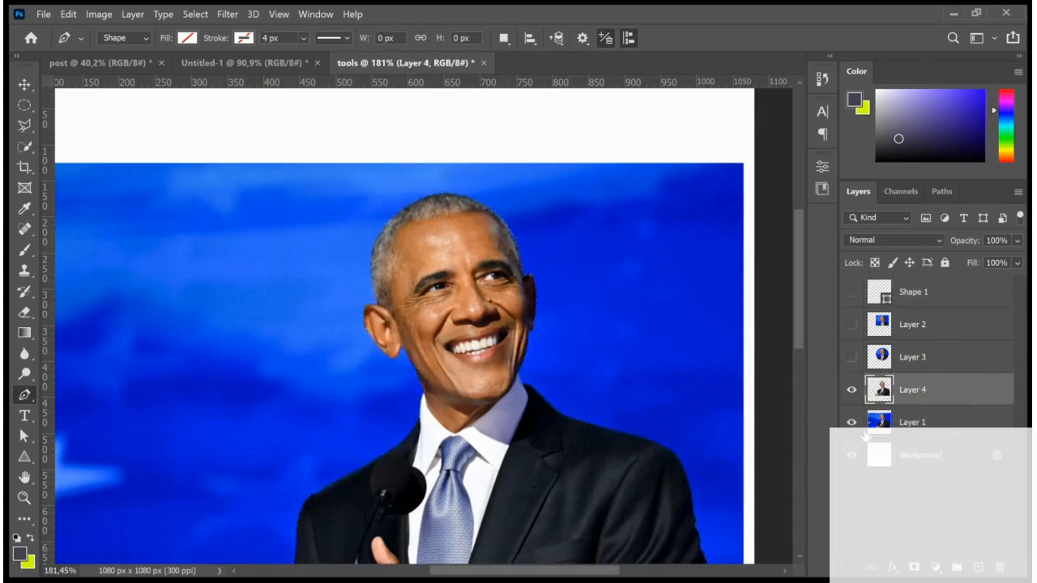
pyautogui.click(849, 422)
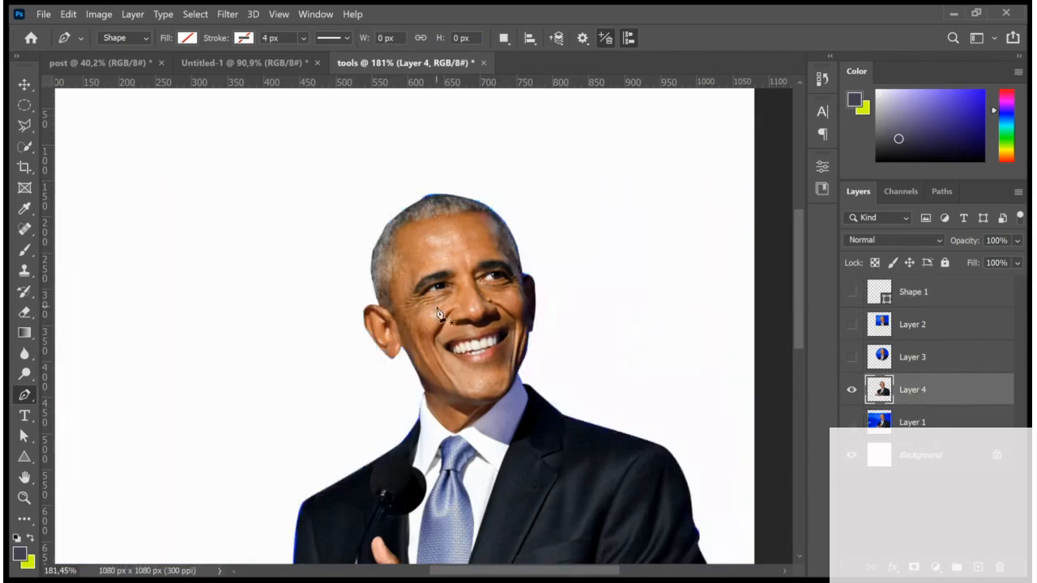
pyautogui.scroll(-3, 445, 316)
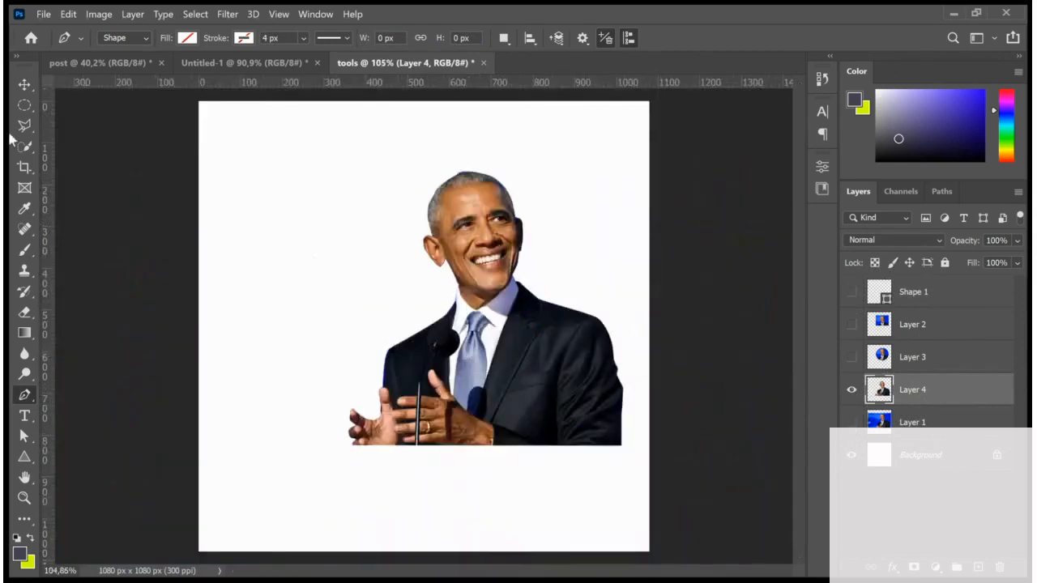
# Step: Enlarge the cut-out man to about 158% and position him horizontally centred, with his lower edge running past the canvas bottom
pyautogui.click(25, 85)
pyautogui.moveTo(590, 324); pyautogui.dragTo(545, 324)
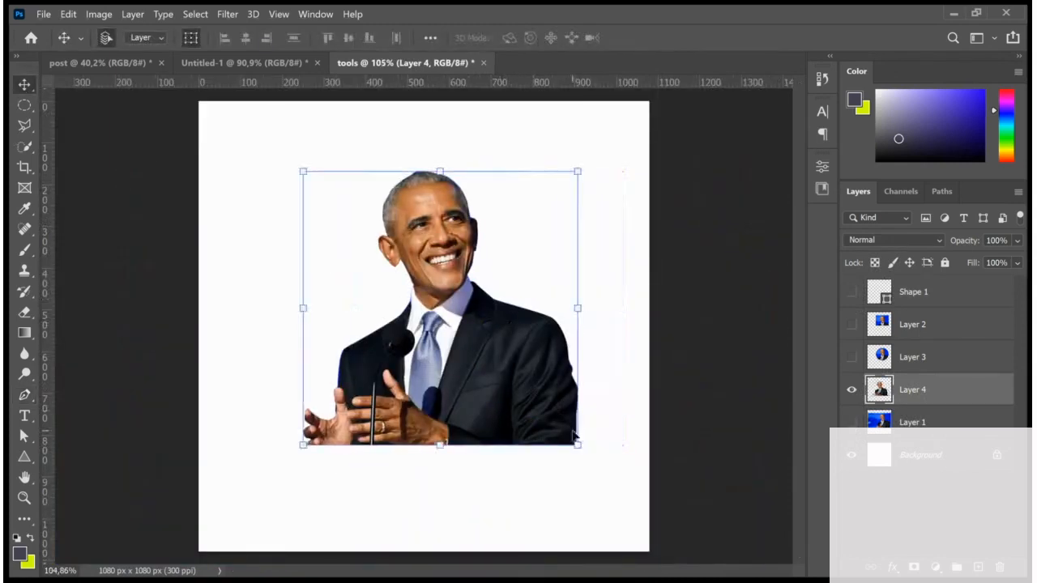
pyautogui.moveTo(583, 448); pyautogui.dragTo(608, 474)
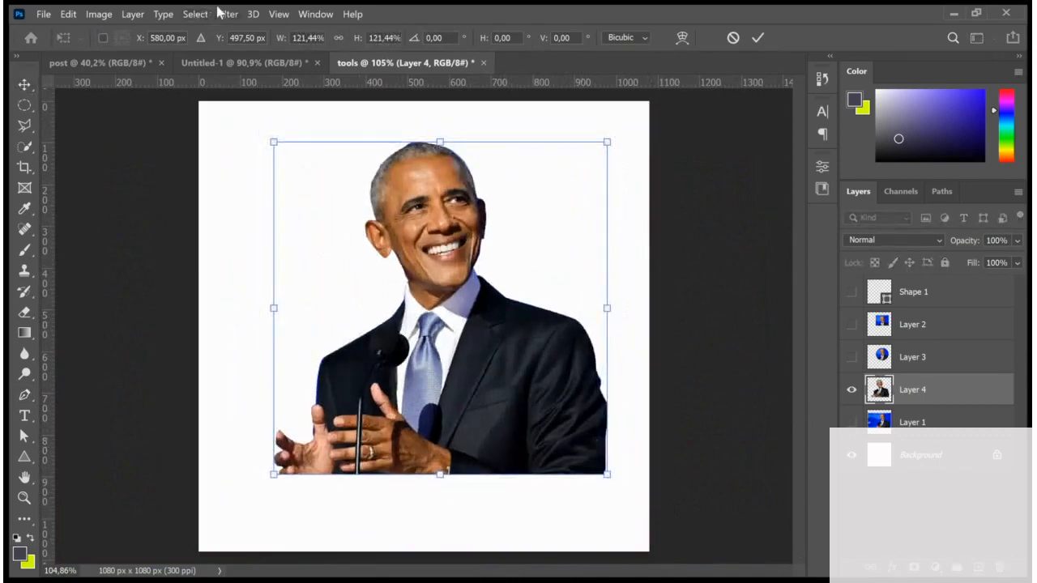
pyautogui.scroll(-4, 345, 191)
pyautogui.moveTo(460, 322); pyautogui.dragTo(441, 323)
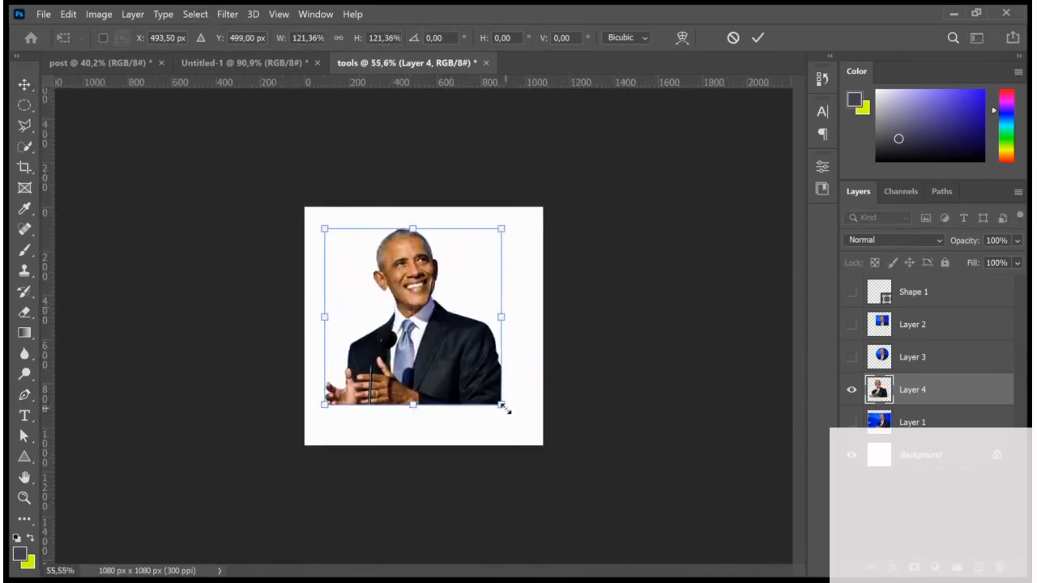
pyautogui.moveTo(502, 406); pyautogui.dragTo(537, 437)
pyautogui.moveTo(437, 344); pyautogui.dragTo(444, 366)
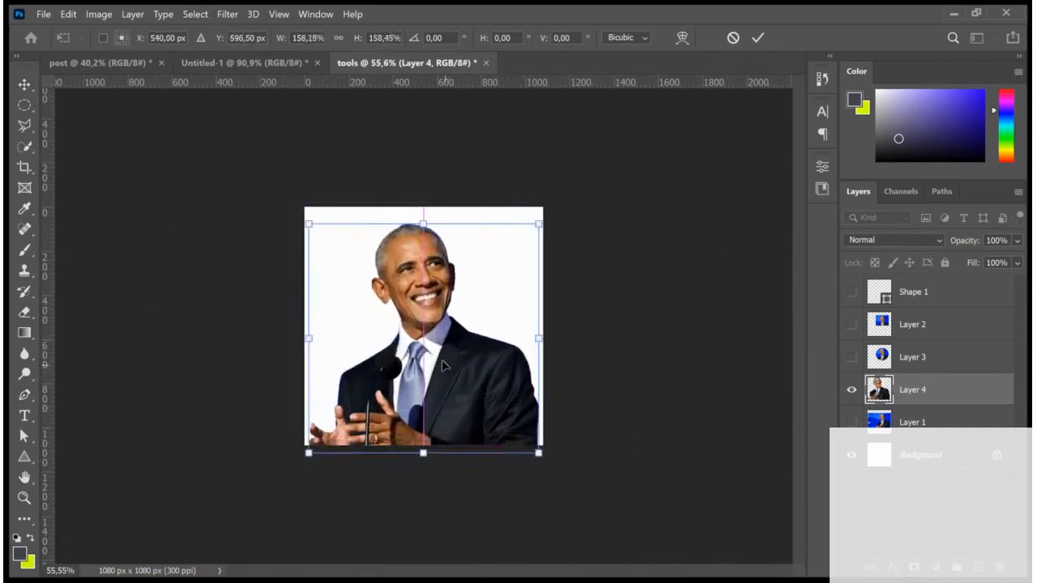
pyautogui.press('Return')
# Step: Scale the cut-out man up again to about 103% so his sleeve extends to the canvas's side edge
pyautogui.moveTo(547, 318); pyautogui.dragTo(490, 378)
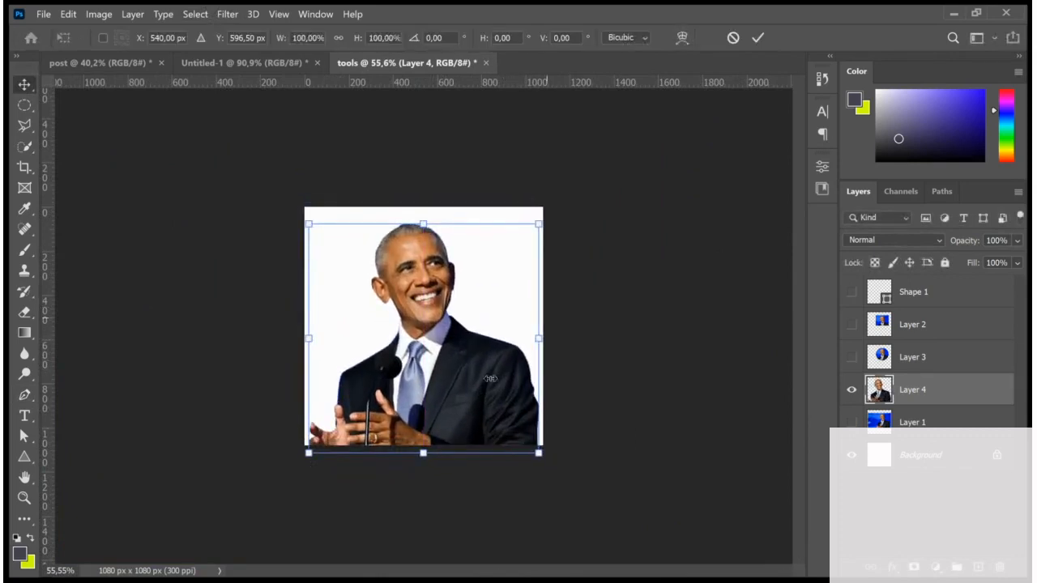
pyautogui.moveTo(540, 458)
pyautogui.mouseDown()
pyautogui.moveTo(557, 471)
pyautogui.moveTo(548, 462)
pyautogui.mouseUp()
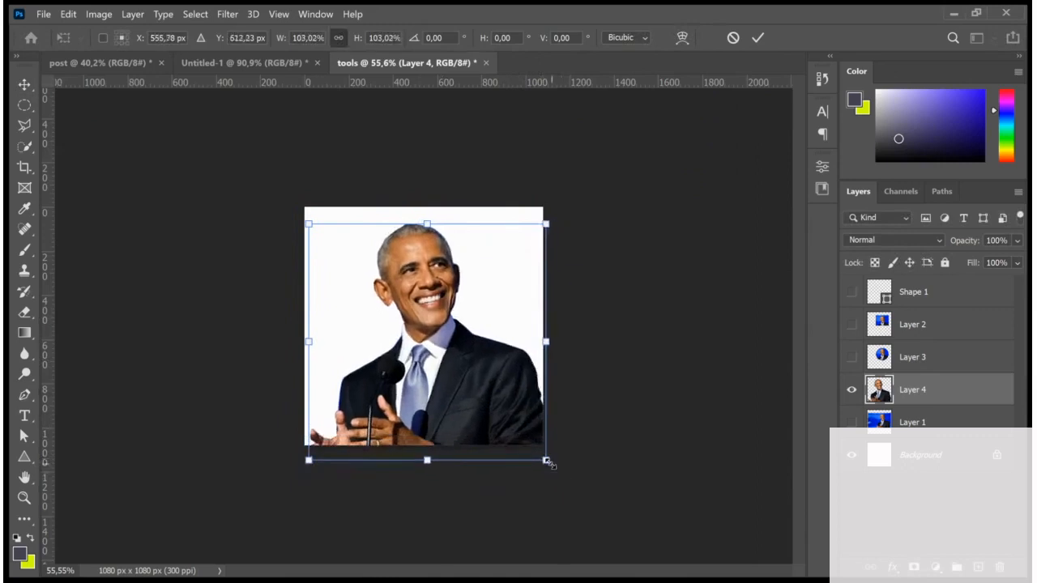
pyautogui.press('Return')
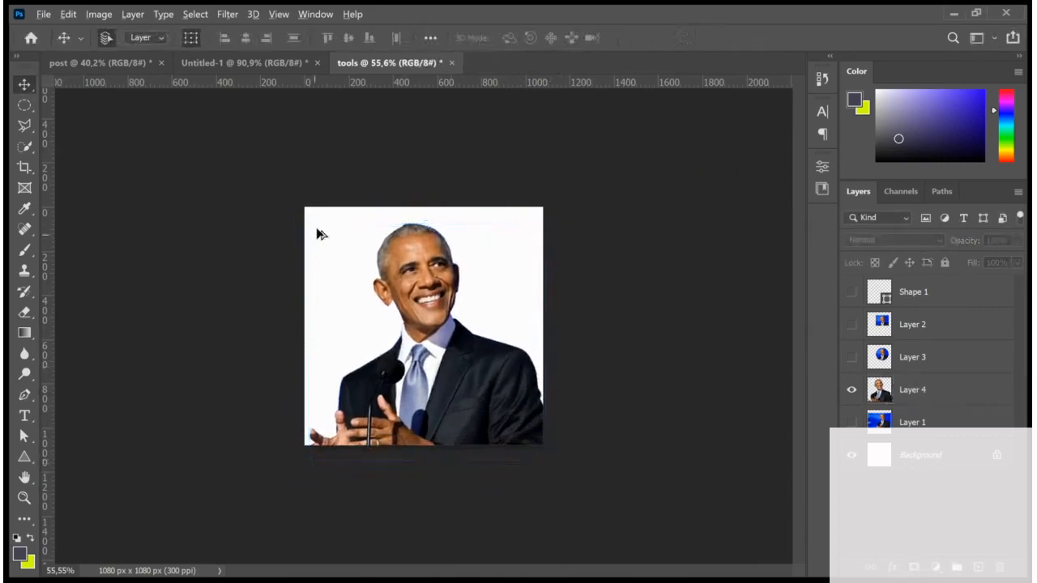
# Step: Duplicate the cut-out man toward the canvas's upper right and place the copy directly beneath the original in the layer stack
pyautogui.keyDown('alt'); pyautogui.scroll(5, 497, 297); pyautogui.keyUp('alt')
pyautogui.keyDown('alt'); pyautogui.scroll(-3, 500, 287); pyautogui.keyUp('alt')
pyautogui.keyDown('alt'); pyautogui.moveTo(447, 341); pyautogui.dragTo(512, 311); pyautogui.keyUp('alt')
pyautogui.moveTo(933, 433); pyautogui.dragTo(928, 425)
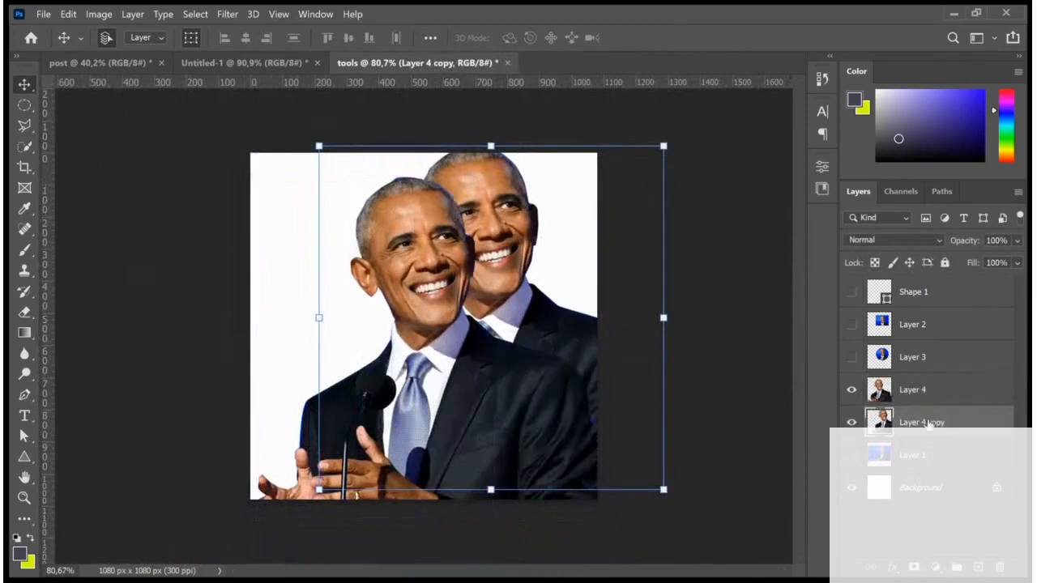
# Step: Reduce the copied man's opacity to 35% and enlarge him to about 109%
pyautogui.click(1017, 241)
pyautogui.moveTo(1003, 257); pyautogui.dragTo(967, 252)
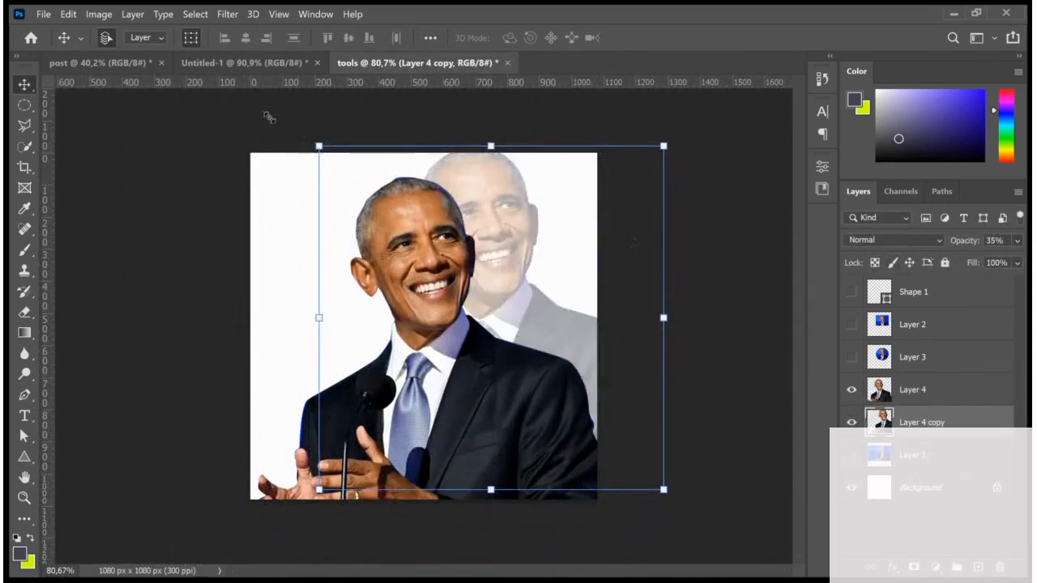
pyautogui.moveTo(318, 146); pyautogui.dragTo(286, 114)
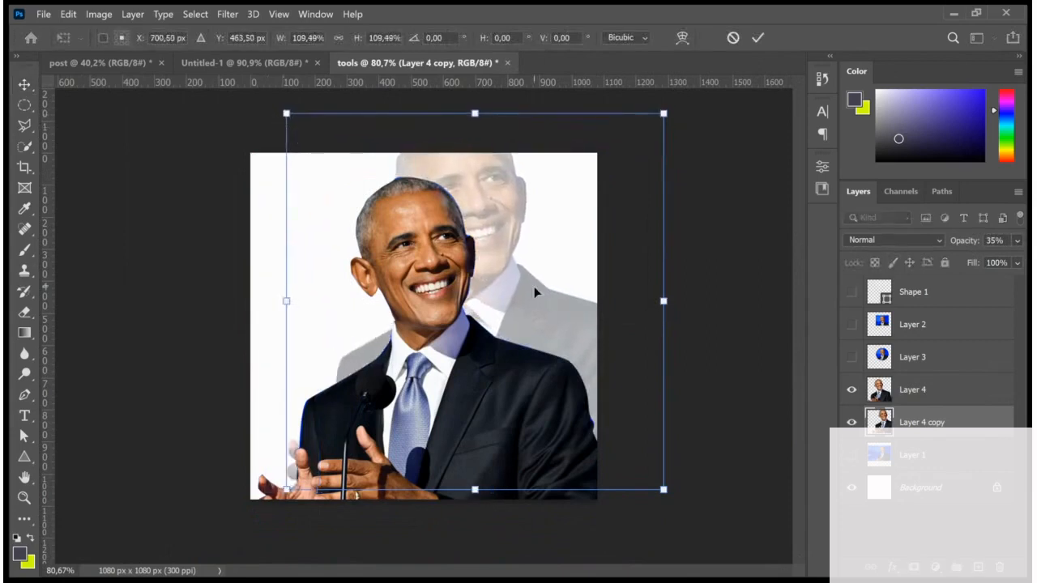
# Step: Shift the faded copy toward the canvas's right side, aligning its lower edge with the canvas bottom, and reduce its opacity to 21%
pyautogui.moveTo(535, 292); pyautogui.dragTo(570, 301)
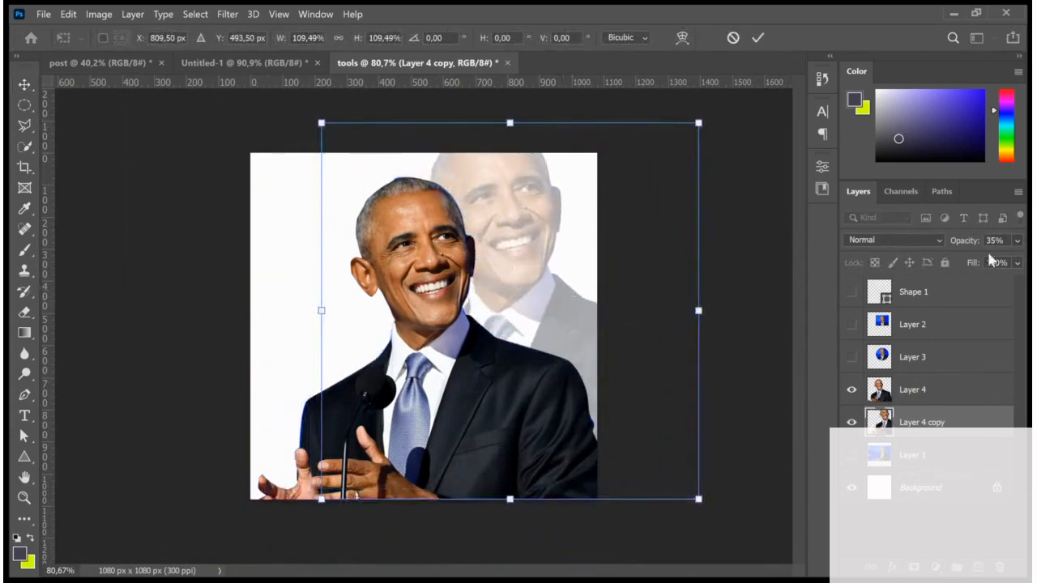
pyautogui.moveTo(955, 255); pyautogui.dragTo(955, 259)
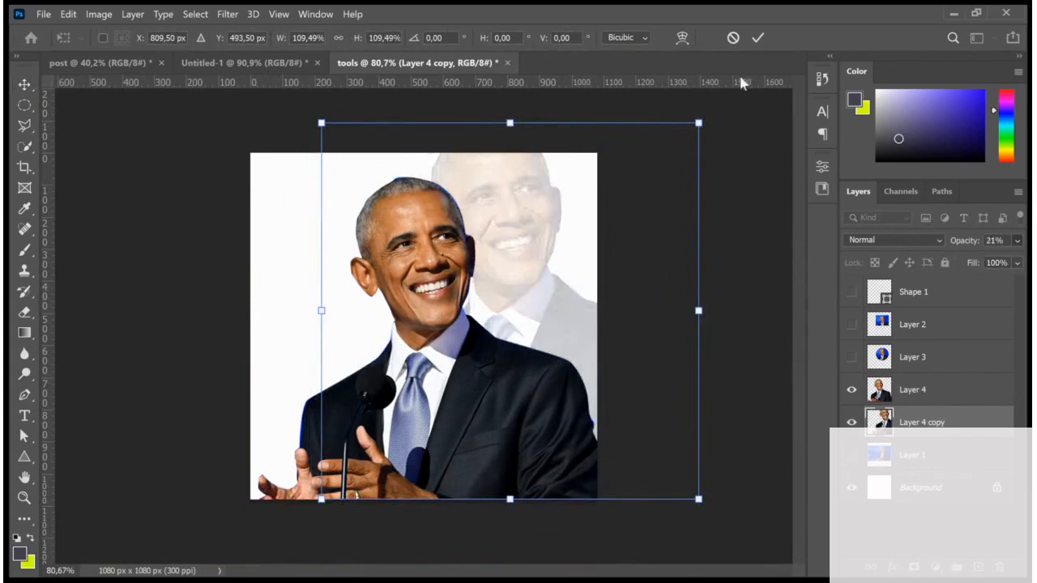
pyautogui.click(759, 38)
pyautogui.click(740, 261)
pyautogui.scroll(-3, 631, 464)
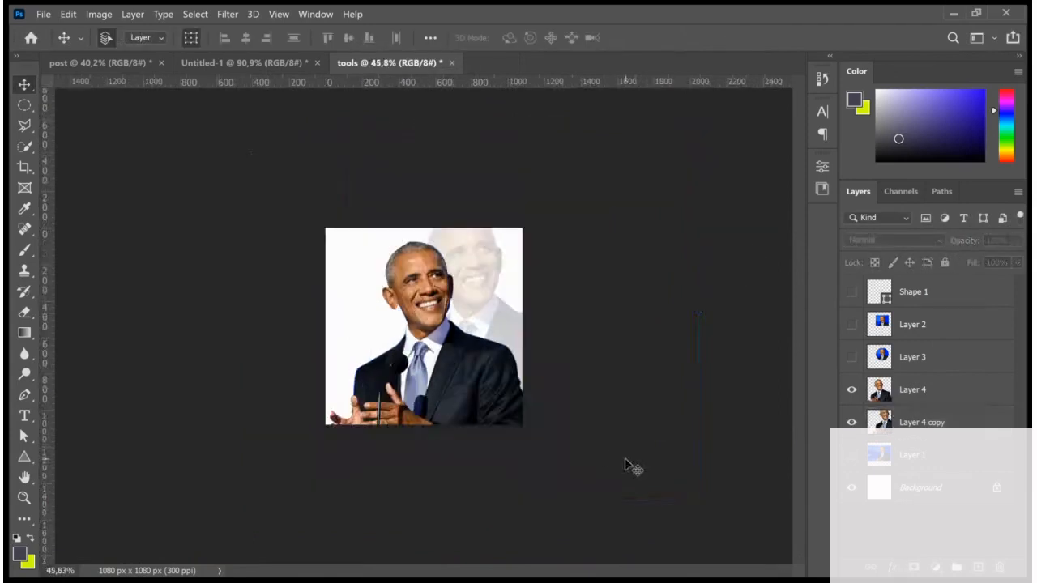
pyautogui.scroll(2, 631, 467)
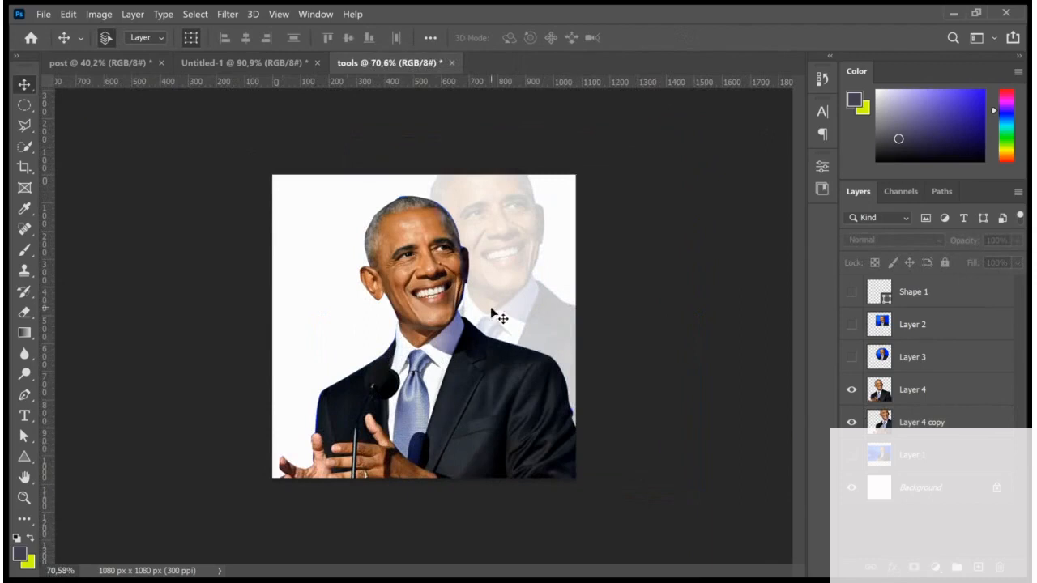
# Step: Switch to the post document and nudge the blue exclamation marks behind the man's shoulder slightly toward the canvas's side edge
pyautogui.click(97, 63)
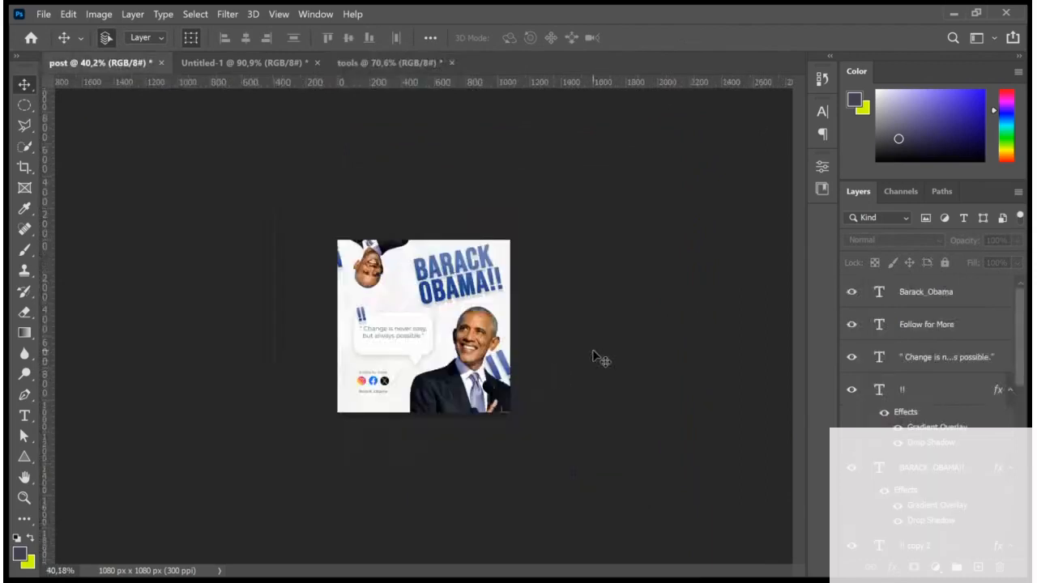
pyautogui.scroll(3, 411, 352)
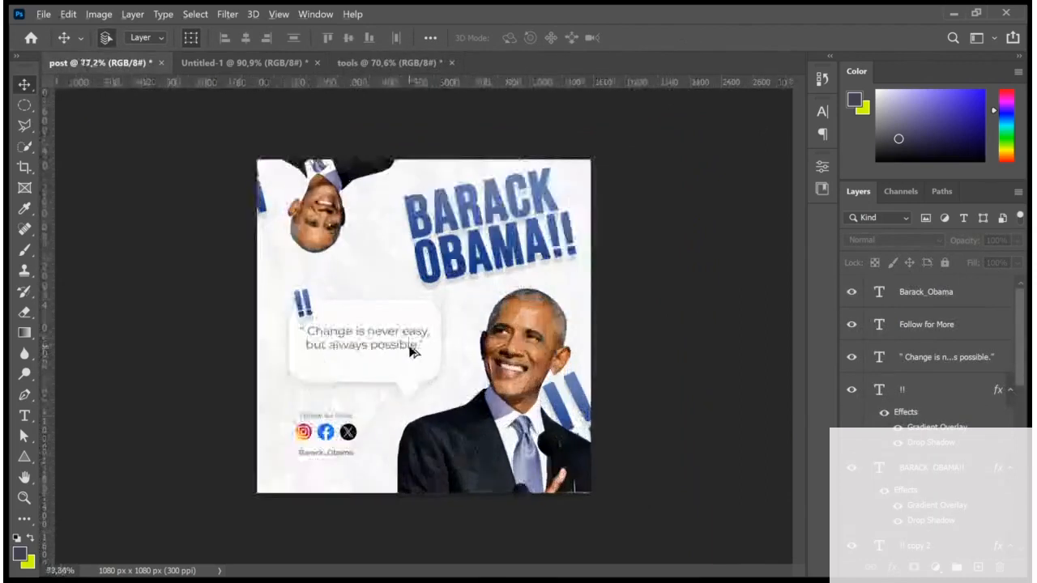
pyautogui.scroll(3, 409, 347)
pyautogui.moveTo(623, 425); pyautogui.dragTo(637, 431)
pyautogui.click(727, 336)
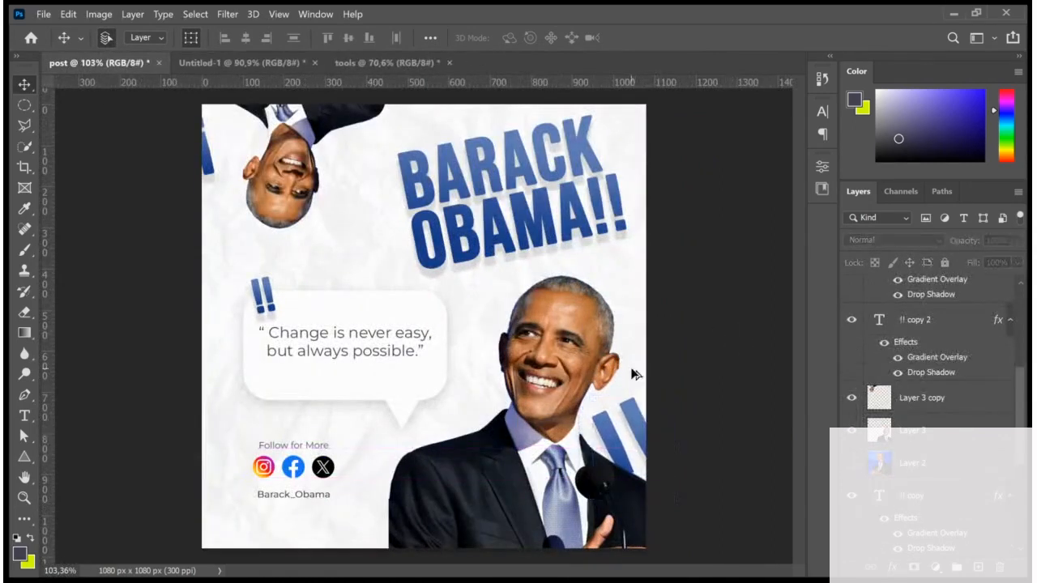
# Step: Nudge the upper-left exclamation marks slightly upward and shift the "BARACK OBAMA!!" title a little to the left
pyautogui.scroll(-3, 634, 375)
pyautogui.scroll(5, 372, 316)
pyautogui.click(247, 297)
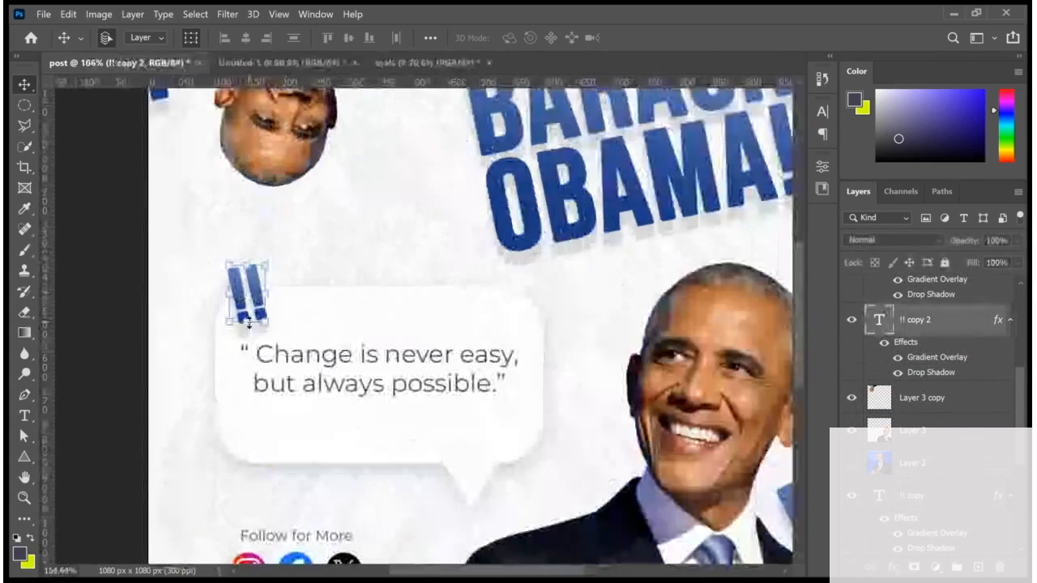
pyautogui.scroll(-3, 313, 305)
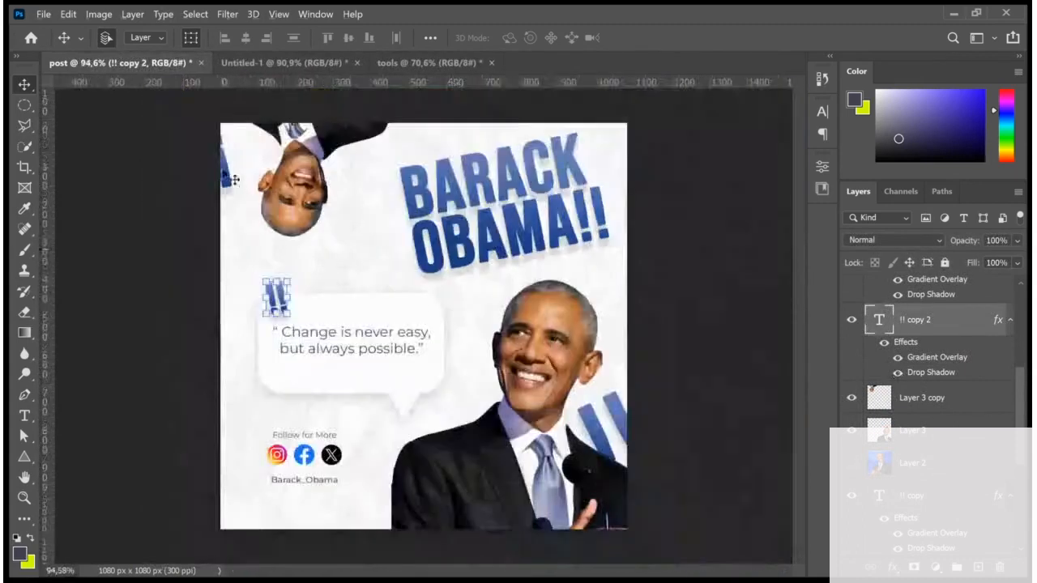
pyautogui.moveTo(234, 180); pyautogui.dragTo(233, 168)
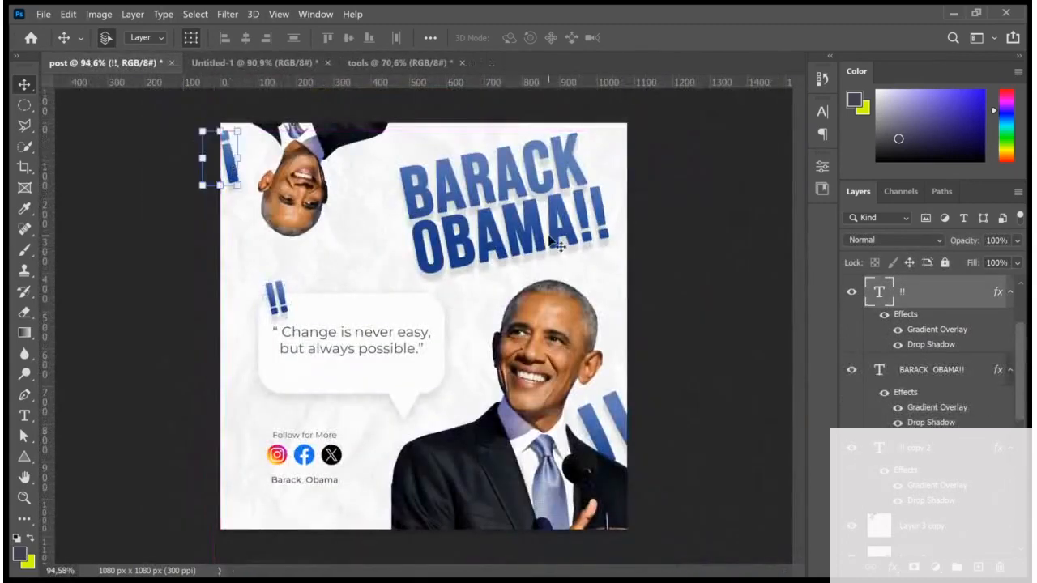
pyautogui.moveTo(528, 240); pyautogui.dragTo(523, 241)
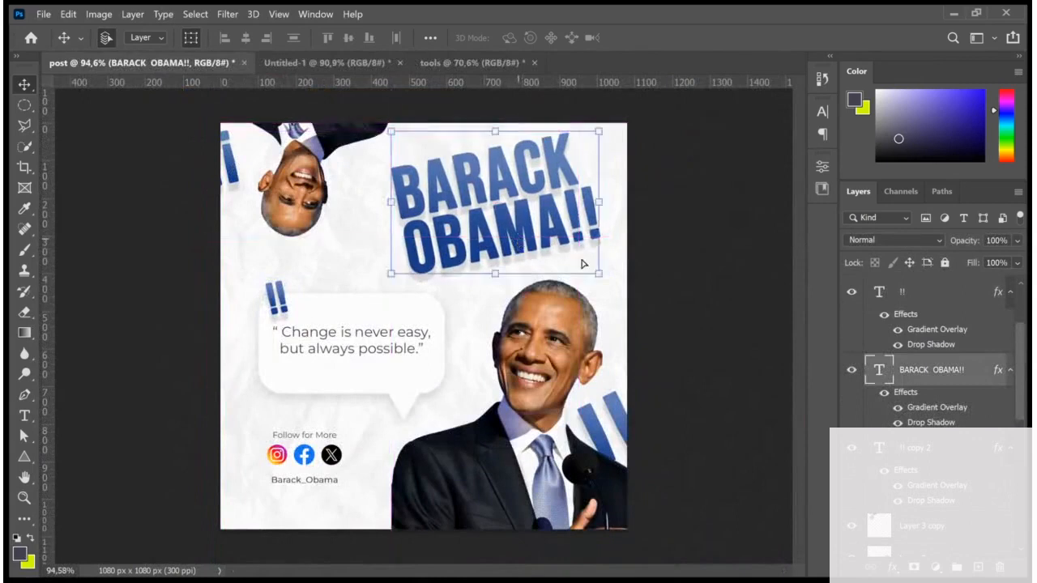
pyautogui.scroll(-3, 666, 348)
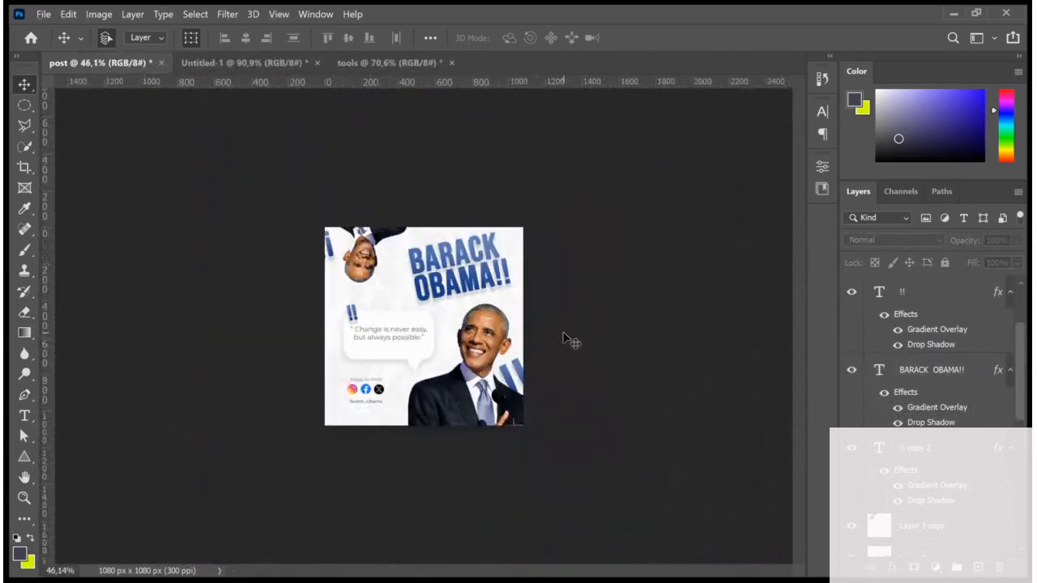
pyautogui.scroll(-1, 577, 361)
pyautogui.scroll(2, 577, 360)
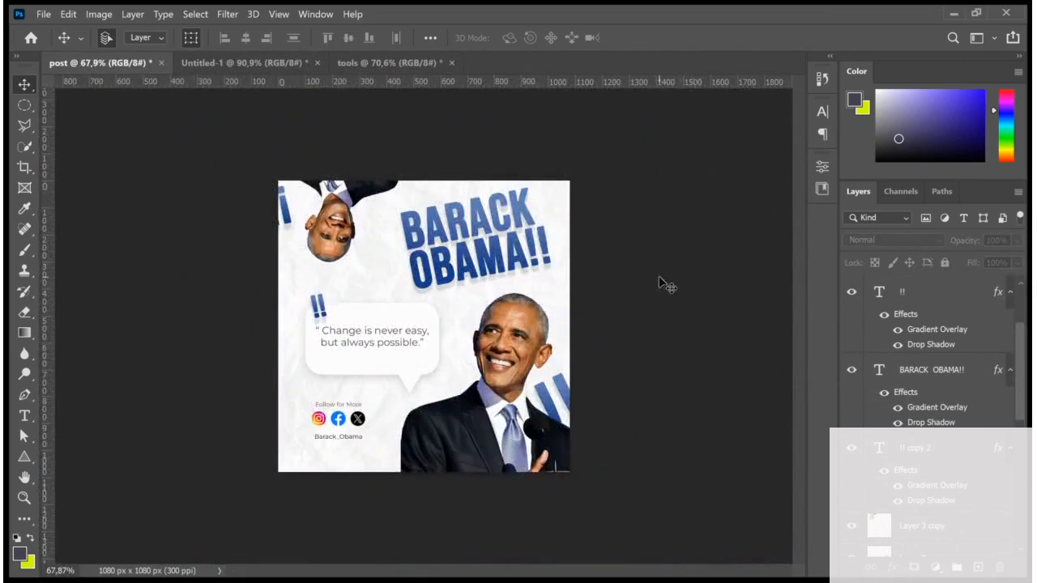
# Step: Save the finished poster as post.png and open the exported image in its own document
pyautogui.hotkey('ctrl', 'n')
pyautogui.hotkey('ctrl', 's')
pyautogui.moveTo(594, 76); pyautogui.dragTo(608, 54)
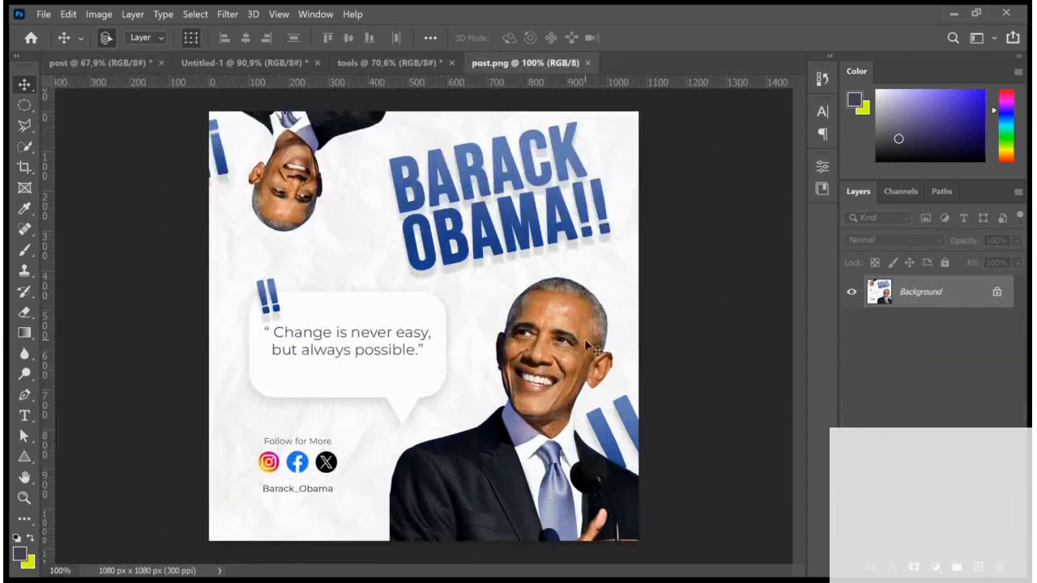
# Step: Examine the exported post.png up close and as a whole, checking the title, quote bubble and portrait
pyautogui.scroll(-2, 624, 335)
pyautogui.scroll(4, 457, 330)
pyautogui.scroll(-6, 486, 349)
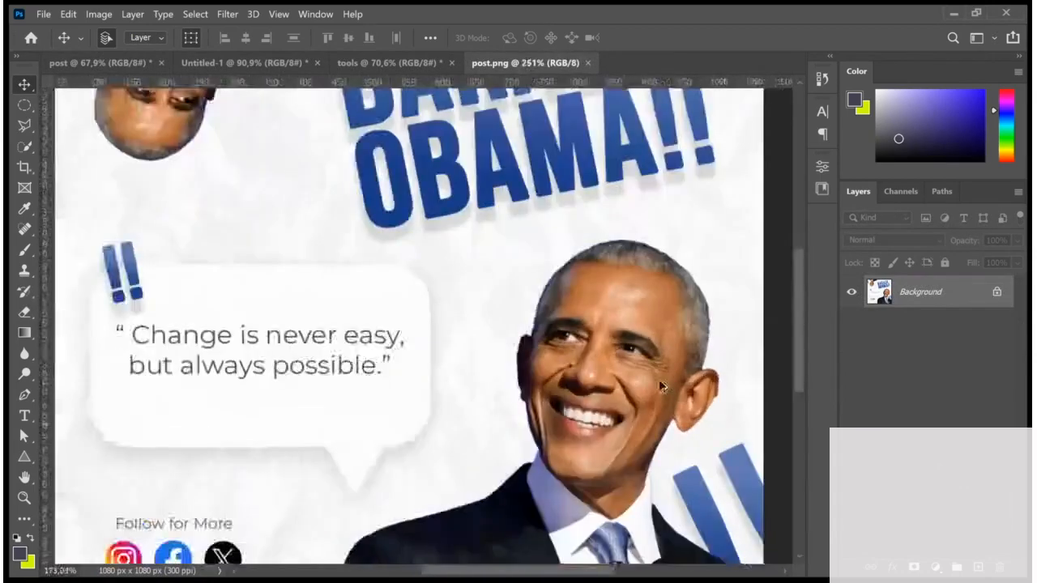
pyautogui.scroll(3, 486, 348)
pyautogui.scroll(-3, 472, 343)
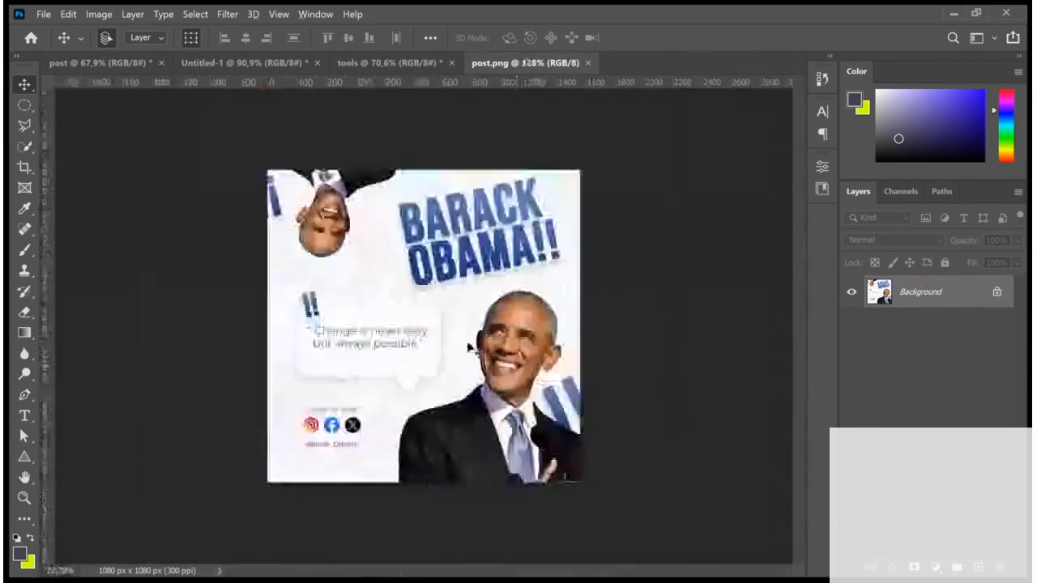
pyautogui.scroll(3, 466, 345)
pyautogui.scroll(-2, 460, 342)
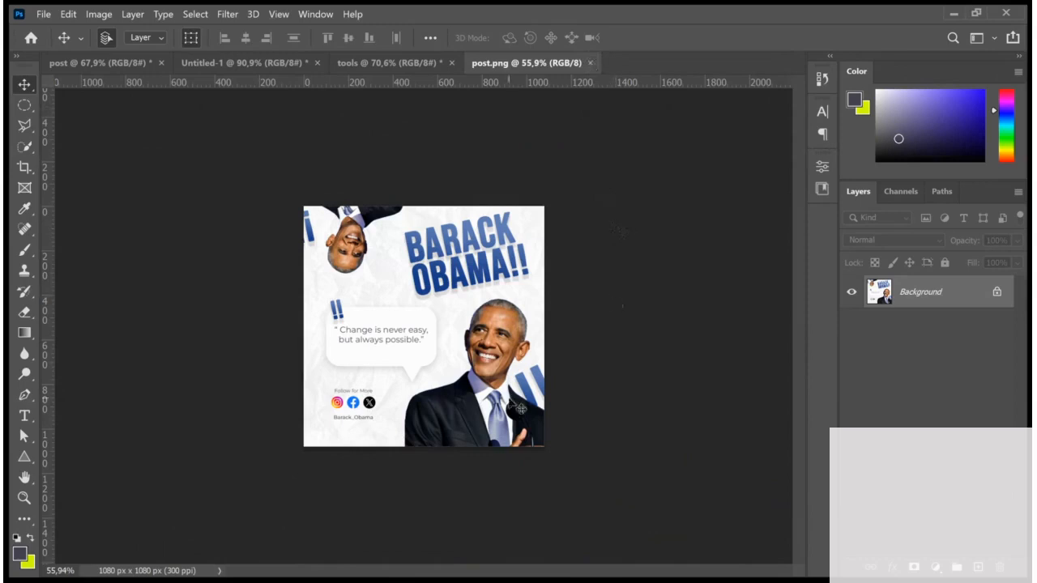
pyautogui.scroll(3, 404, 389)
pyautogui.scroll(-3, 405, 389)
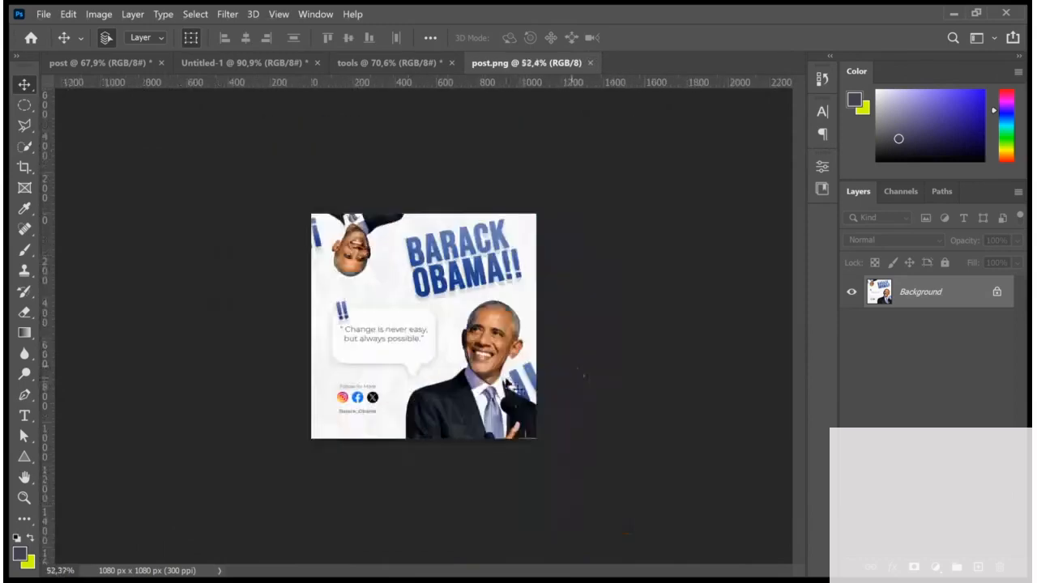
pyautogui.scroll(3, 414, 322)
pyautogui.scroll(2, 414, 322)
pyautogui.scroll(-3, 463, 326)
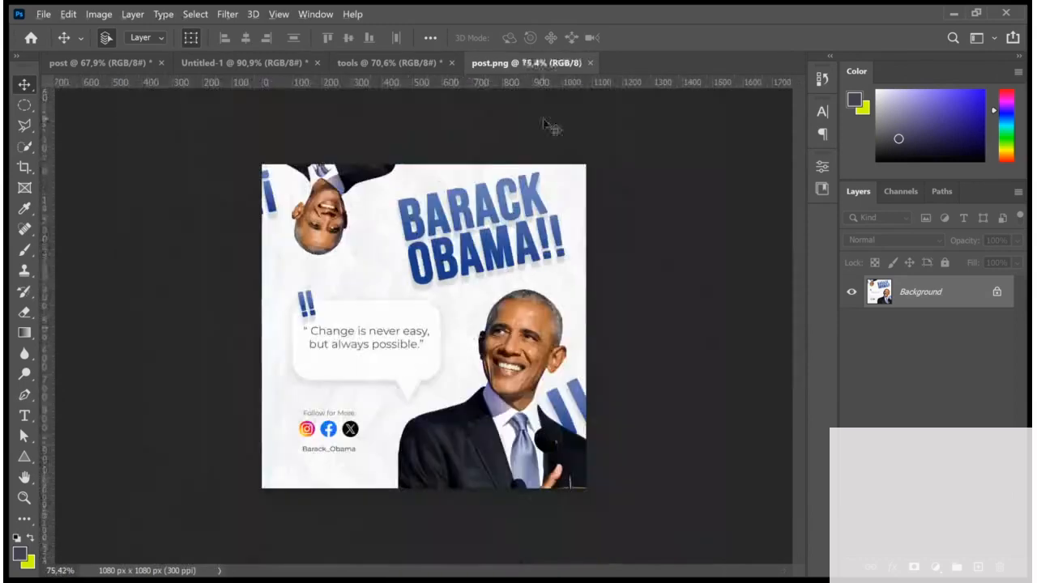
# Step: View the Untitled-1 reference poster and return to the post document
pyautogui.click(401, 63)
pyautogui.click(275, 64)
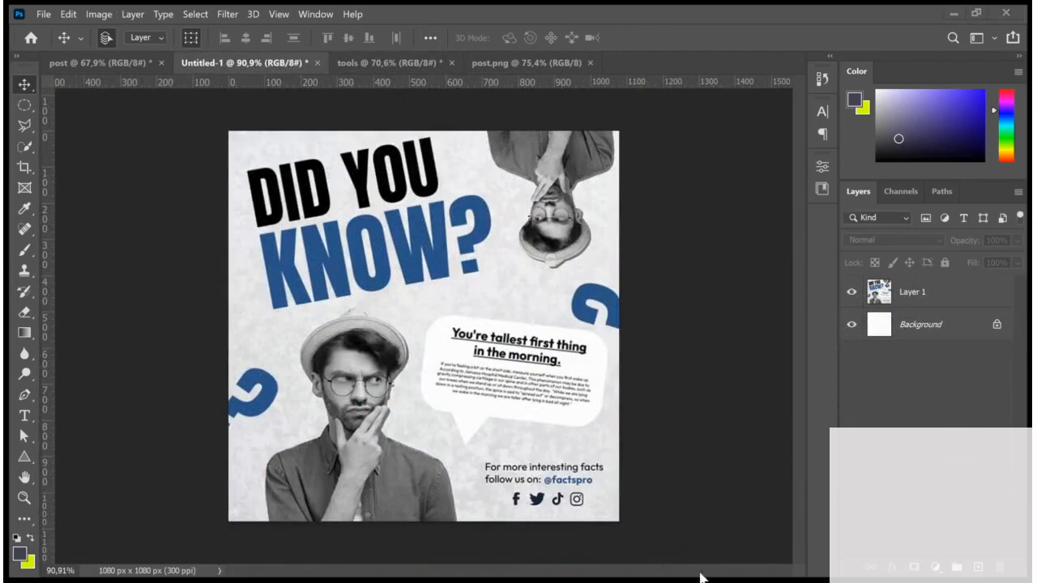
pyautogui.click(98, 62)
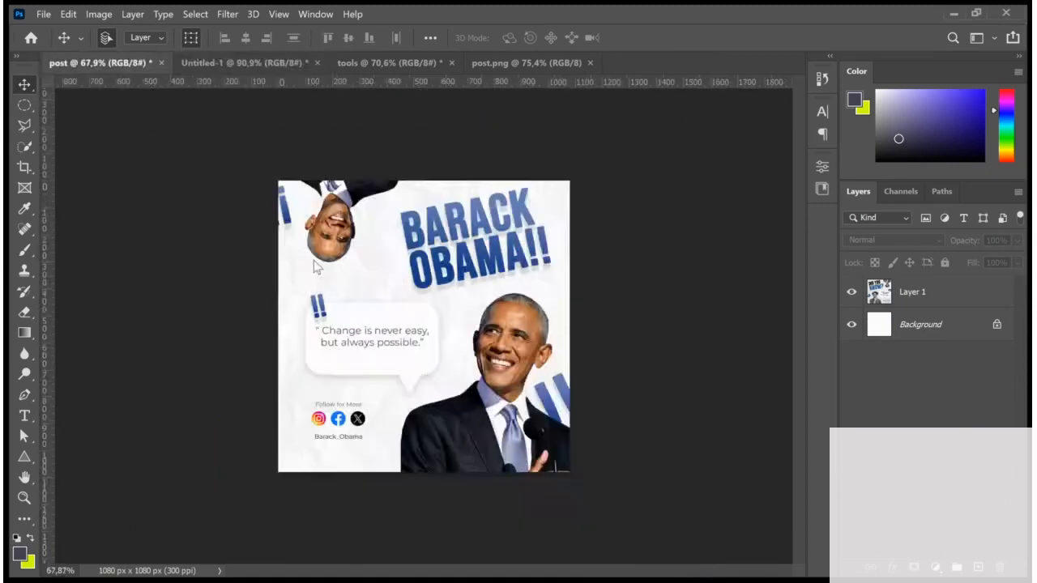